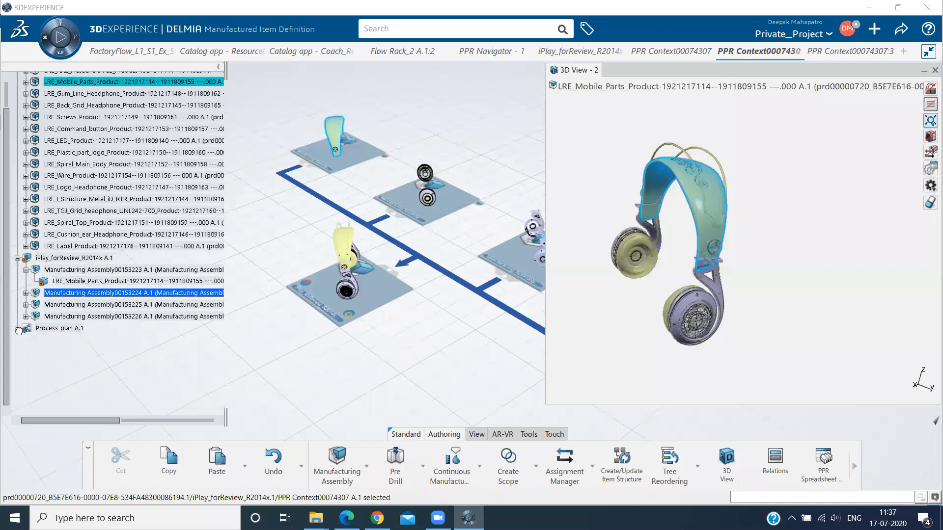
Step: Expand Process_plan in the tree to examine the general systems it contains
{"action": "double_click", "coordinate": [69, 330]}
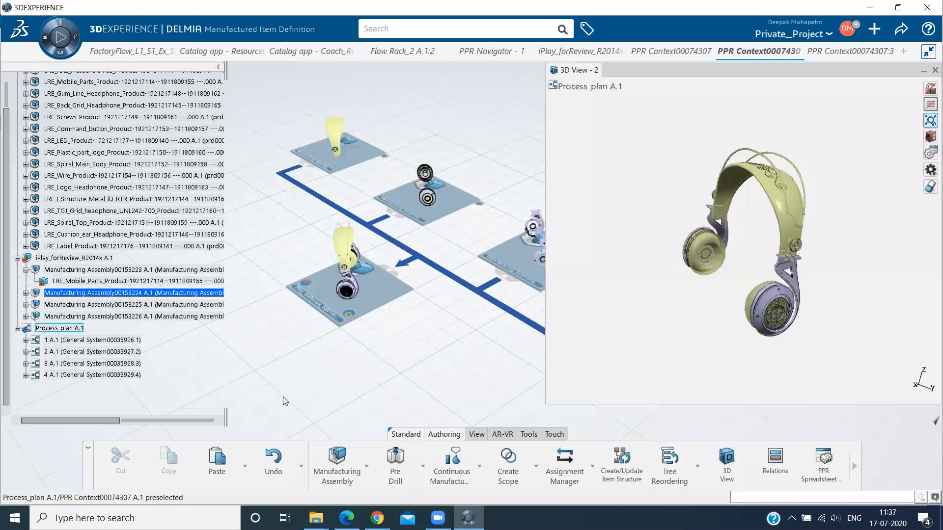
{"action": "right_click", "coordinate": [72, 216]}
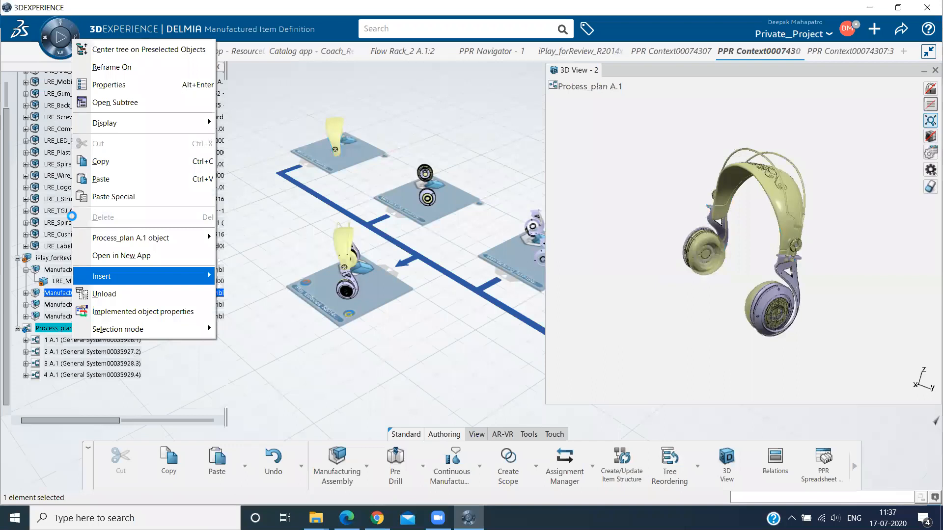
{"action": "left_click", "coordinate": [414, 171]}
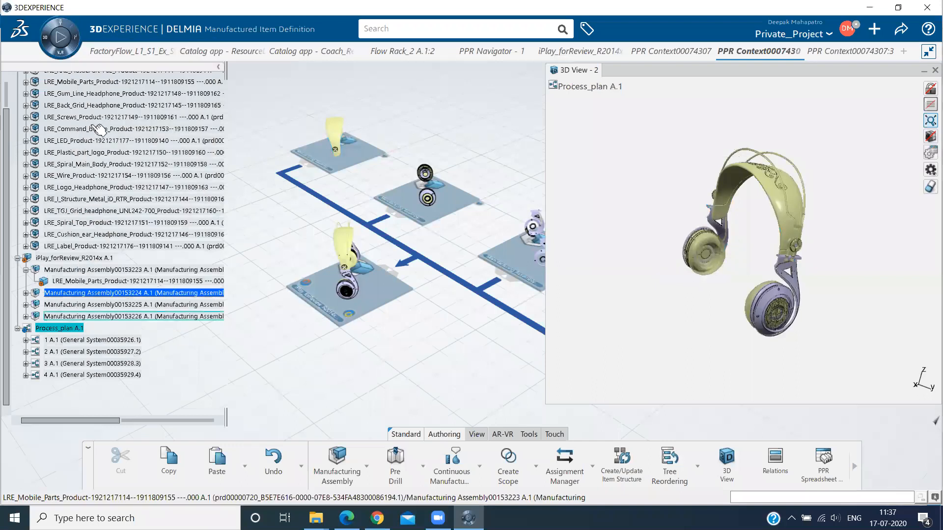
Step: Highlight LRE_Mobile_Parts_Product and LRE_RXE_PlasticPart-702_Product together to examine where they sit in the manufacturing assemblies and the headphone
{"action": "scroll", "coordinate": [99, 129], "scroll_direction": "up", "scroll_amount": 3}
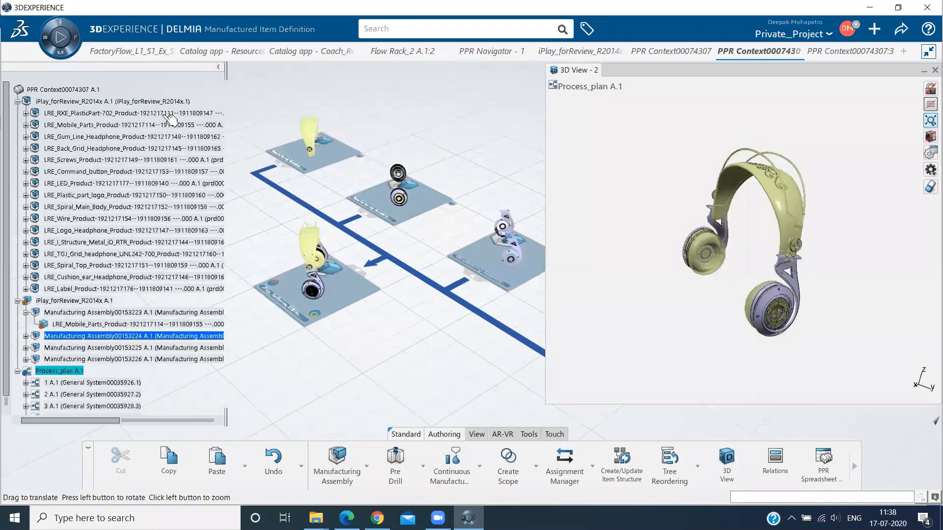
{"action": "left_click", "coordinate": [215, 123]}
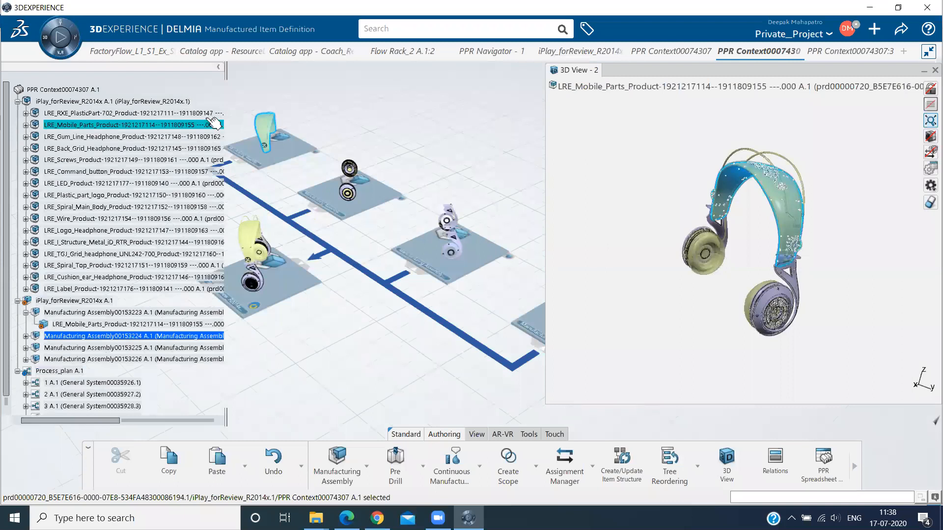
{"action": "left_click", "coordinate": [206, 113], "text": "ctrl"}
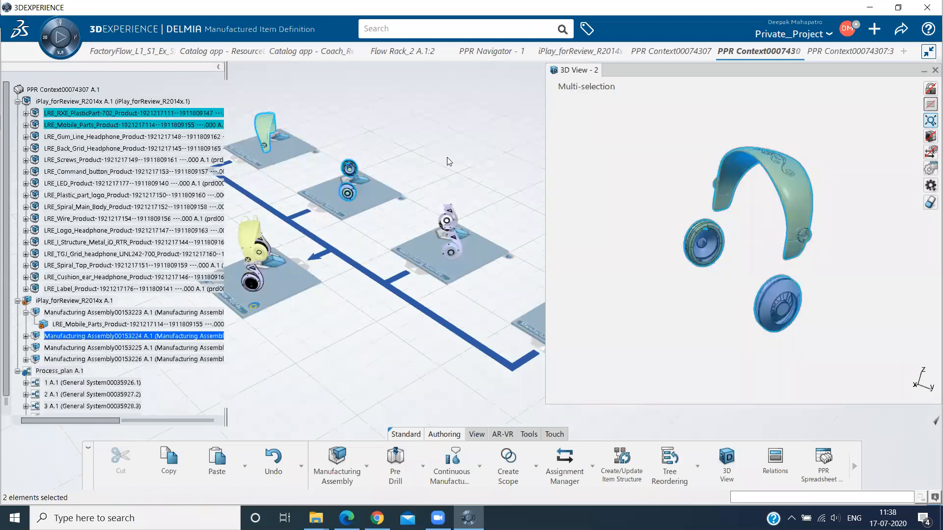
{"action": "left_click", "coordinate": [447, 158]}
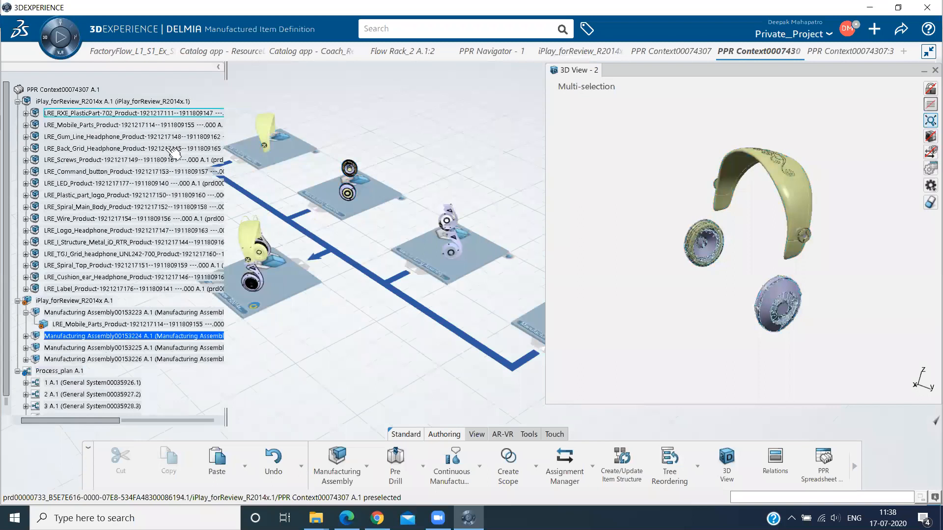
{"action": "key", "text": "ctrl+z"}
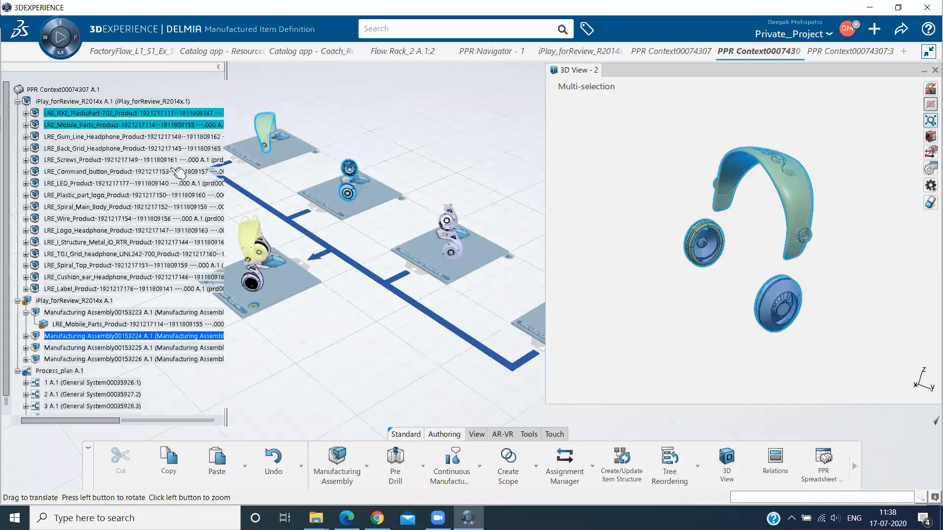
{"action": "left_click", "coordinate": [409, 250]}
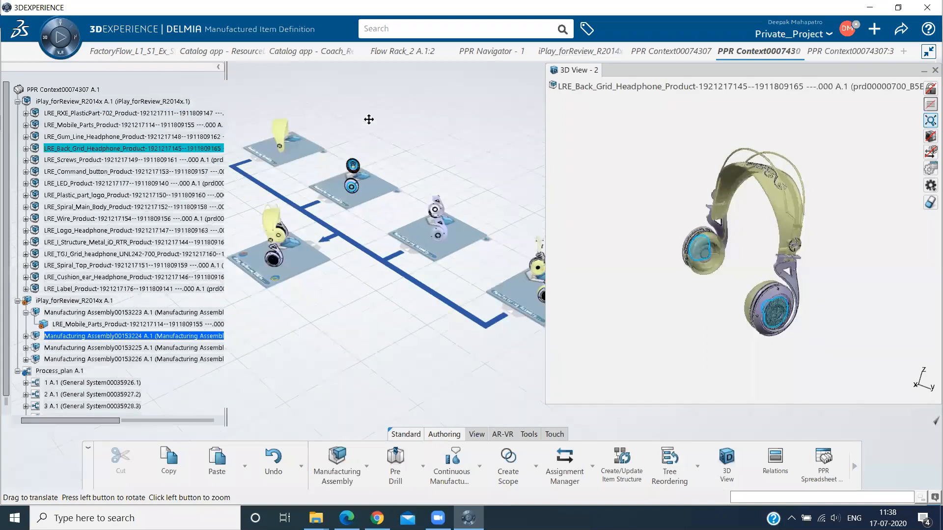
Step: Highlight the screws, LED, logo and label products one by one to examine which manufacturing assembly holds each
{"action": "left_click", "coordinate": [170, 160]}
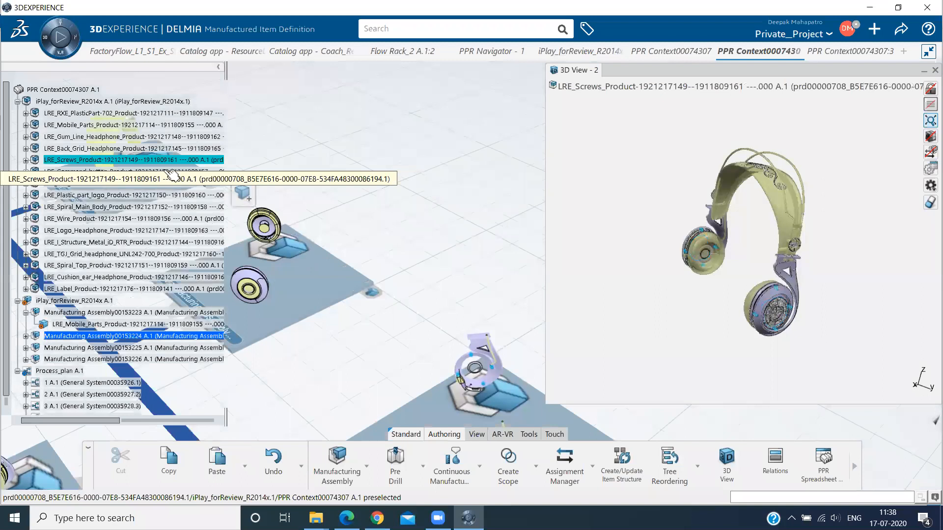
{"action": "mouse_move", "coordinate": [161, 174]}
{"action": "middle_mouse_down"}
{"action": "mouse_move", "coordinate": [145, 186]}
{"action": "mouse_move", "coordinate": [161, 179]}
{"action": "middle_mouse_up"}
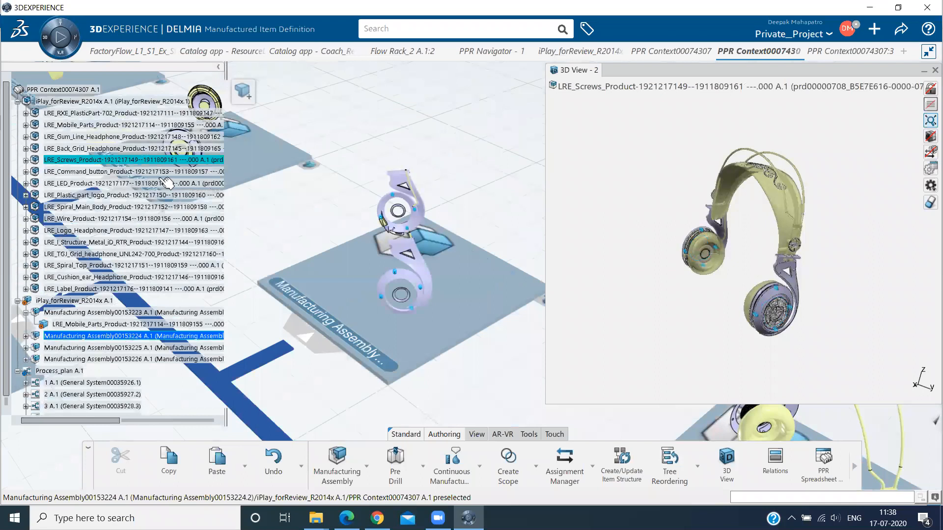
{"action": "left_click", "coordinate": [167, 183]}
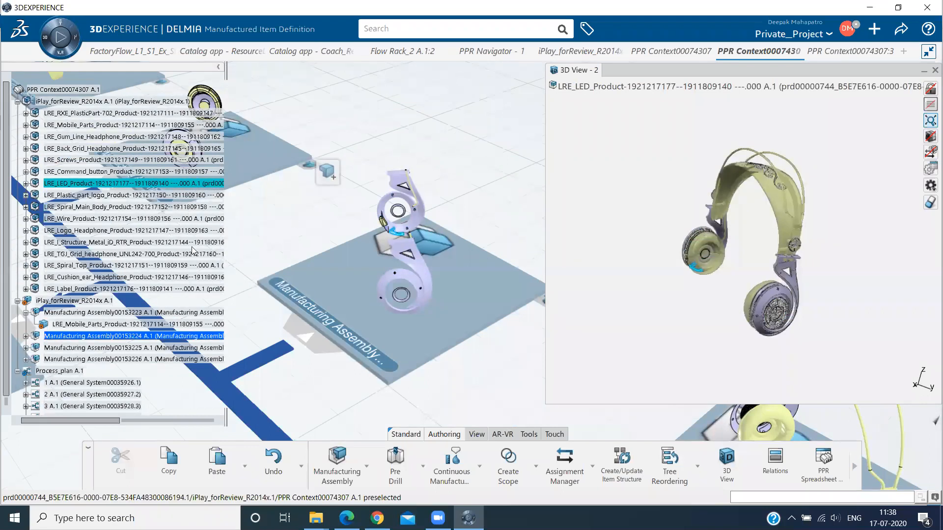
{"action": "left_click", "coordinate": [167, 219]}
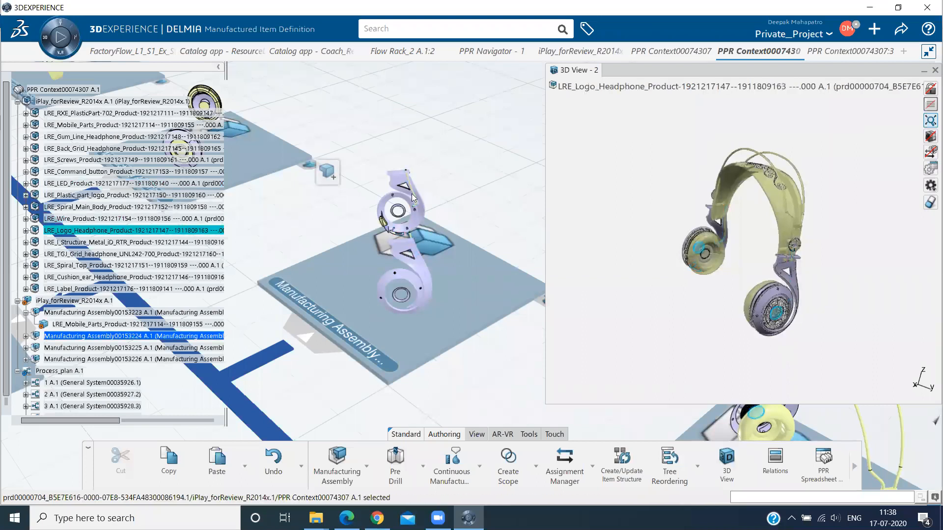
{"action": "middle_click_drag", "start_coordinate": [484, 275], "coordinate": [338, 188]}
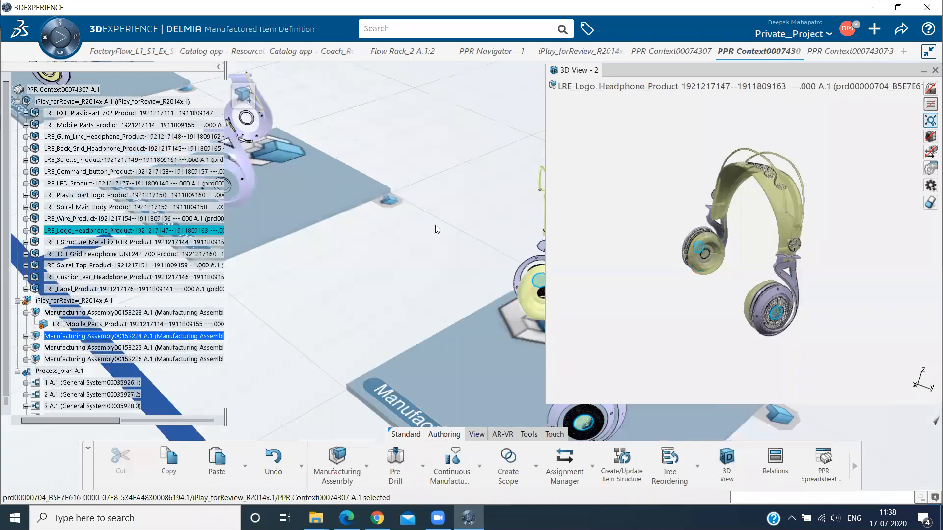
{"action": "middle_click_drag", "start_coordinate": [477, 260], "coordinate": [417, 207]}
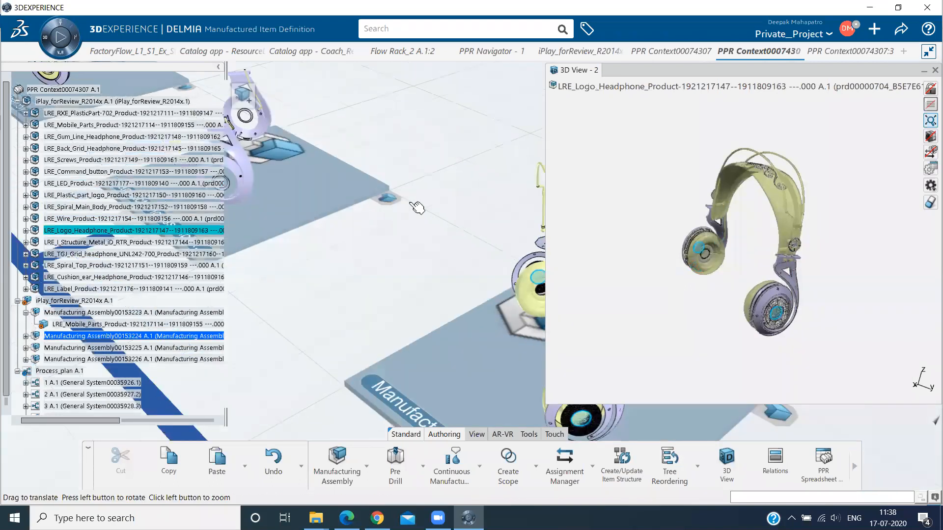
{"action": "middle_click", "coordinate": [167, 235]}
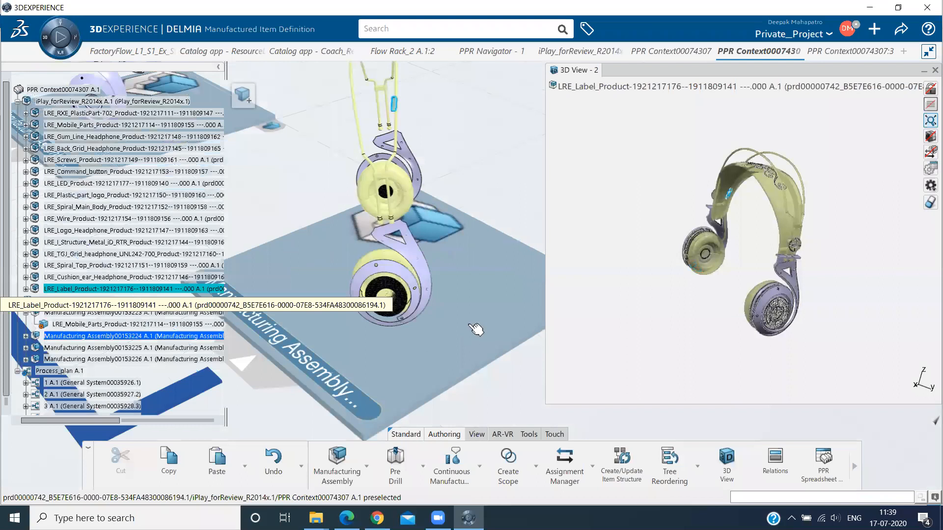
{"action": "middle_click_drag", "start_coordinate": [477, 330], "coordinate": [346, 404]}
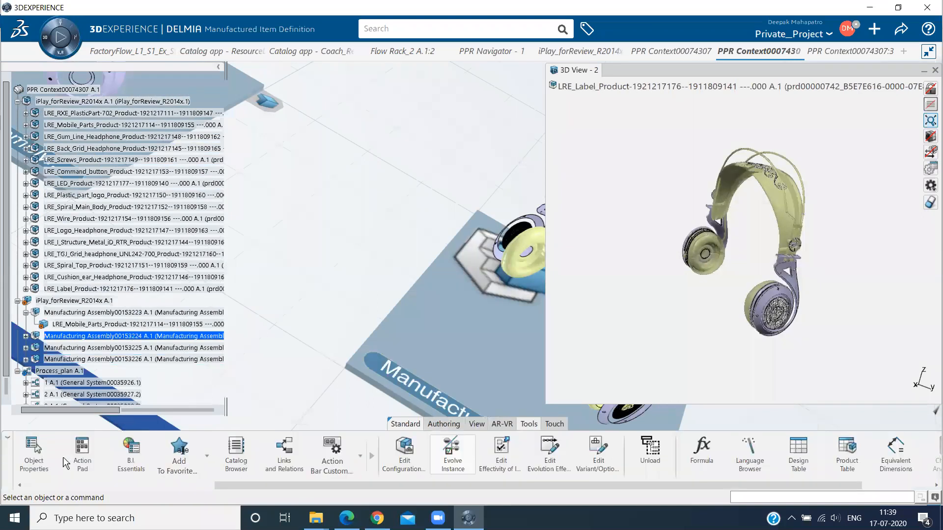
Step: Reveal the Product Assignment Status of the headphone's products with B.I. Essentials
{"action": "scroll", "coordinate": [63, 457], "scroll_direction": "down", "scroll_amount": 1}
{"action": "left_click", "coordinate": [63, 458]}
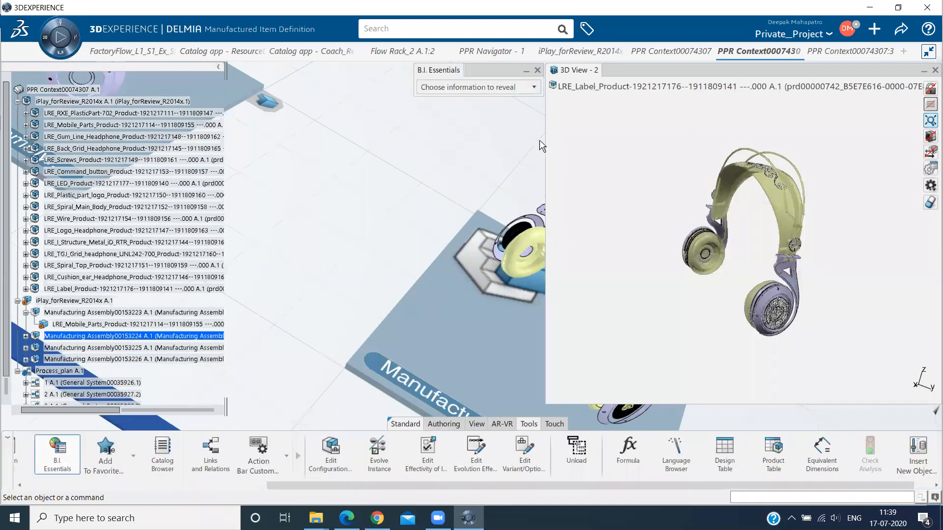
{"action": "left_click", "coordinate": [534, 87]}
{"action": "scroll", "coordinate": [492, 173], "scroll_direction": "down", "scroll_amount": 2}
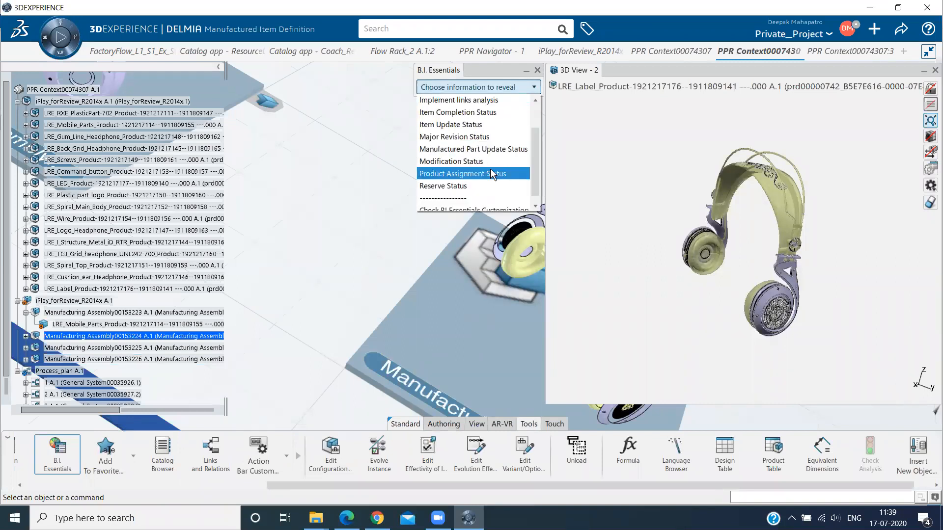
{"action": "left_click", "coordinate": [491, 170]}
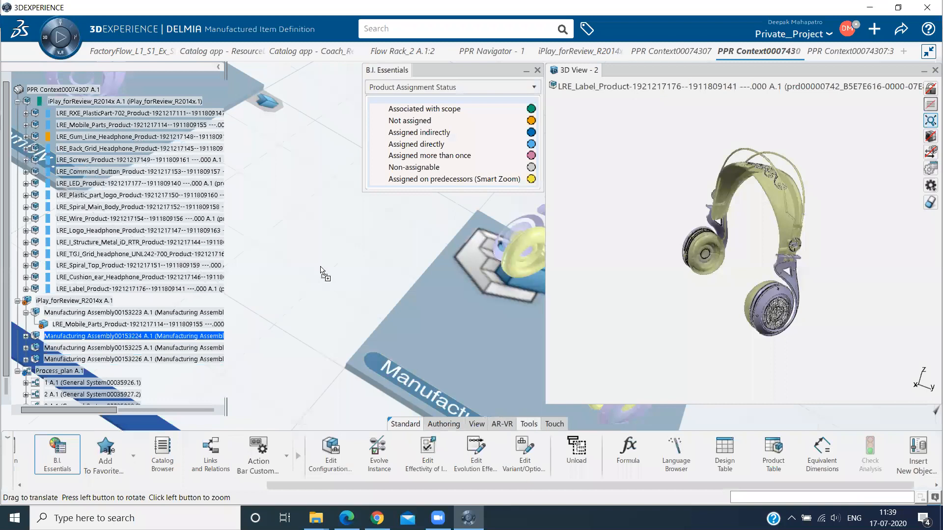
{"action": "scroll", "coordinate": [322, 270], "scroll_direction": "down", "scroll_amount": 5}
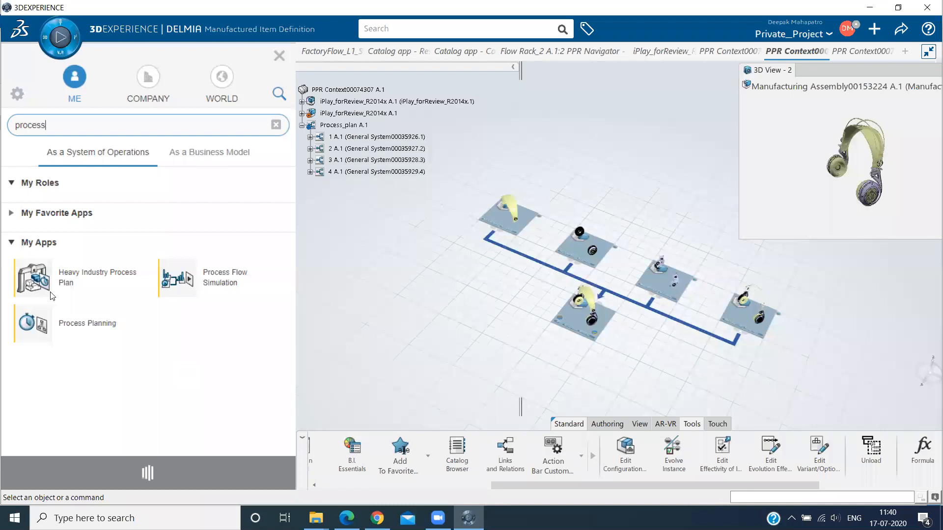
Step: Switch to the Process Planning app and add a general operation to general system 2 of Process_plan
{"action": "left_click", "coordinate": [50, 273]}
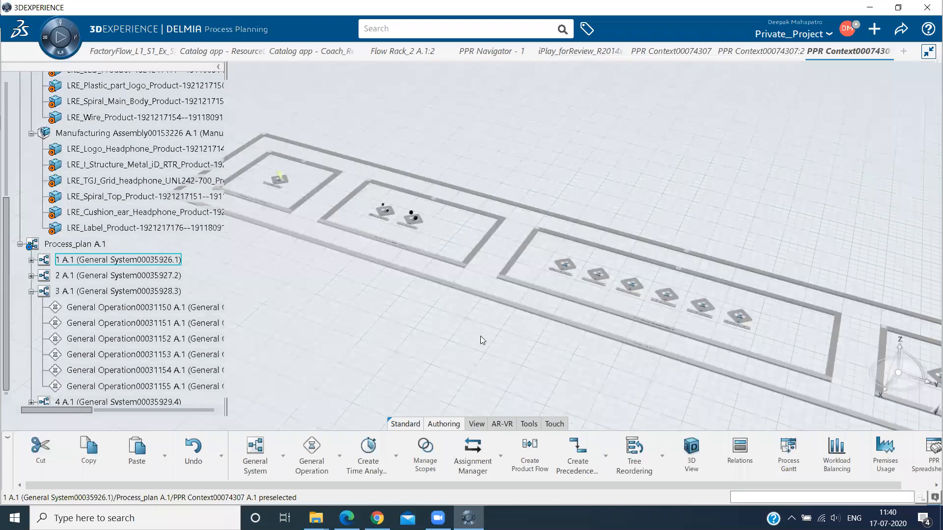
{"action": "right_click", "coordinate": [279, 180]}
{"action": "left_click", "coordinate": [407, 305]}
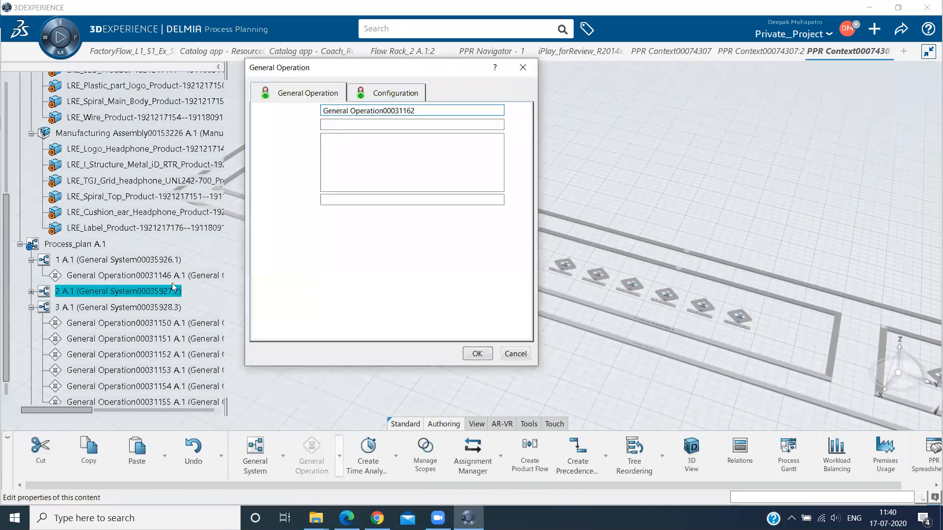
{"action": "key", "text": "Return"}
Step: Assign the LRE_Gum_Line_Headphone_Product item of Manufacturing Assembly00153224 to the new general operation in system 2
{"action": "scroll", "coordinate": [110, 231], "scroll_direction": "up", "scroll_amount": 2}
{"action": "scroll", "coordinate": [113, 221], "scroll_direction": "up", "scroll_amount": 3}
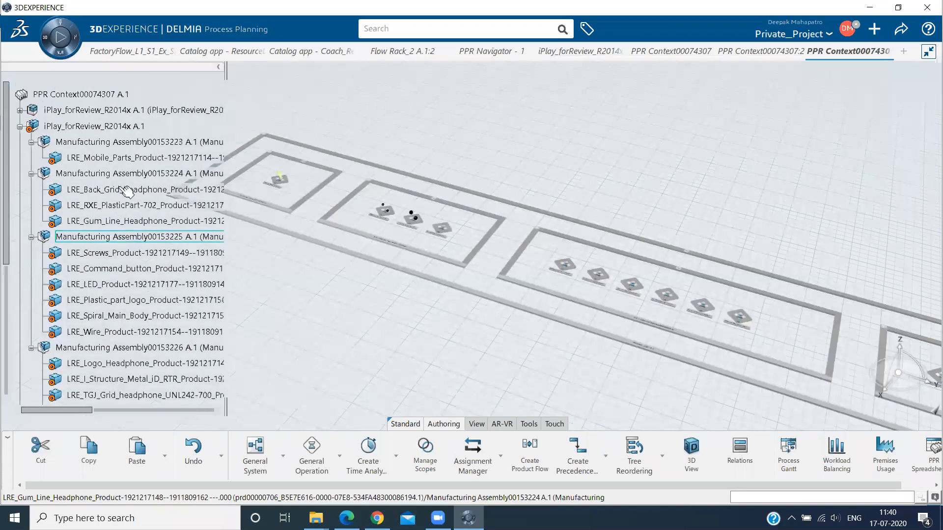
{"action": "left_click", "coordinate": [124, 222]}
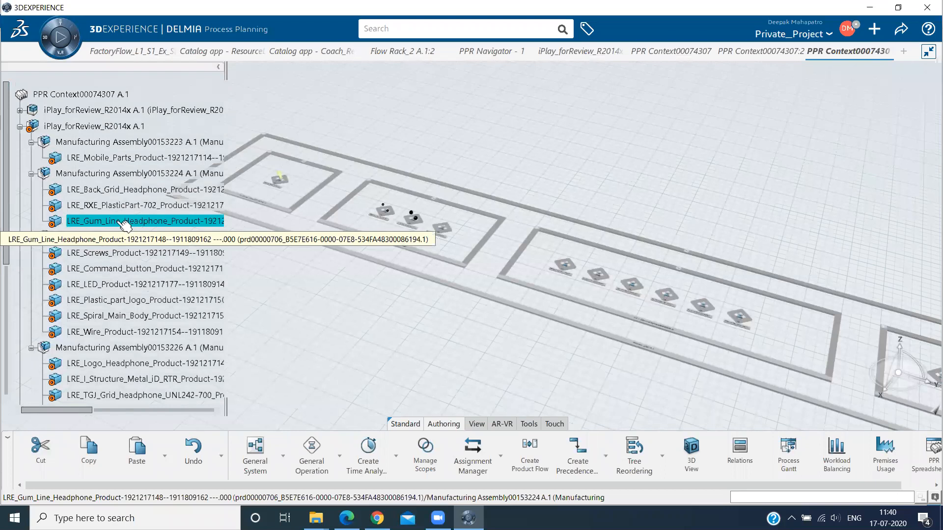
{"action": "left_click", "coordinate": [416, 338]}
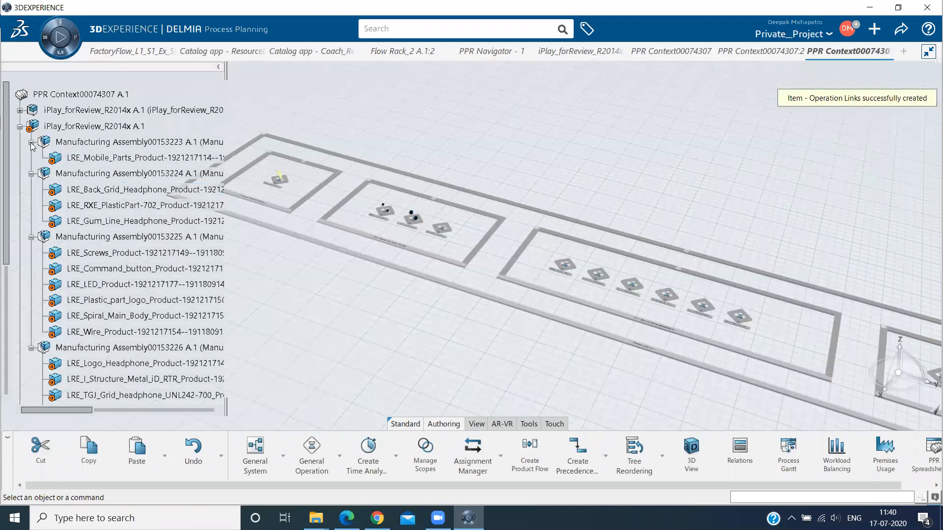
Step: Try to create a scope from Process_plan to the iPlay_forReview_R2014x manufactured item
{"action": "scroll", "coordinate": [37, 170], "scroll_direction": "up", "scroll_amount": 1}
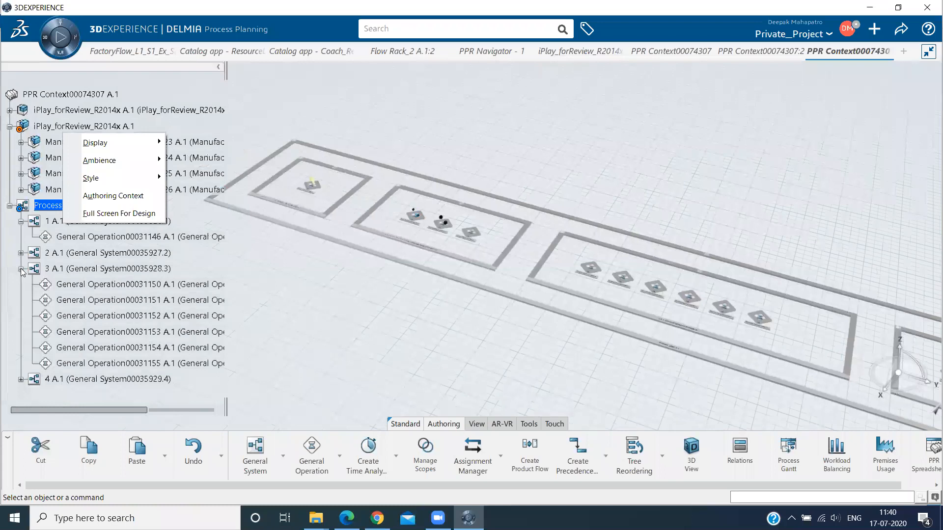
{"action": "right_click", "coordinate": [67, 205]}
{"action": "left_click", "coordinate": [125, 320]}
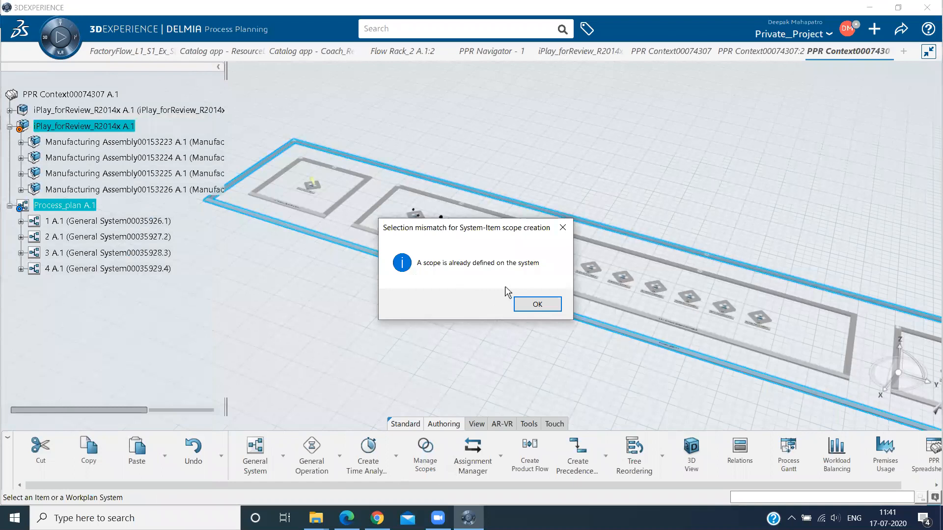
{"action": "key", "text": "Return"}
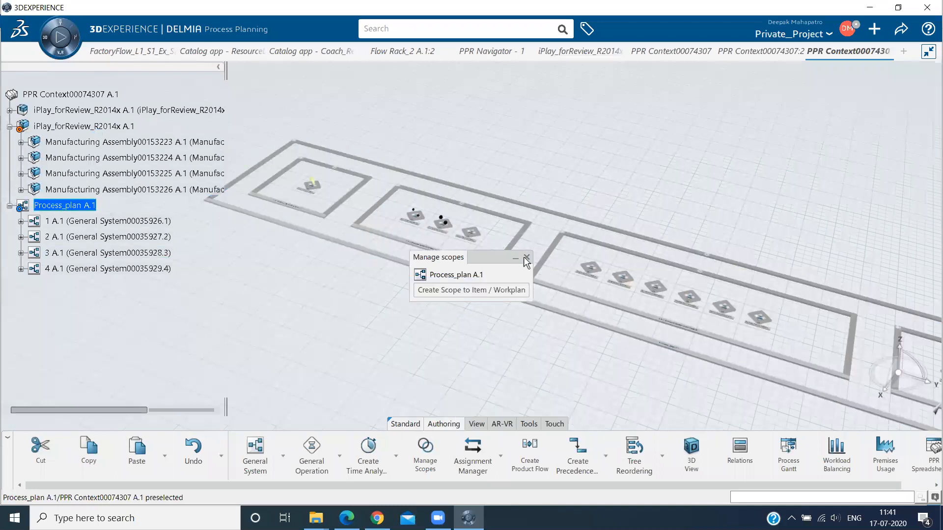
{"action": "left_click", "coordinate": [98, 204]}
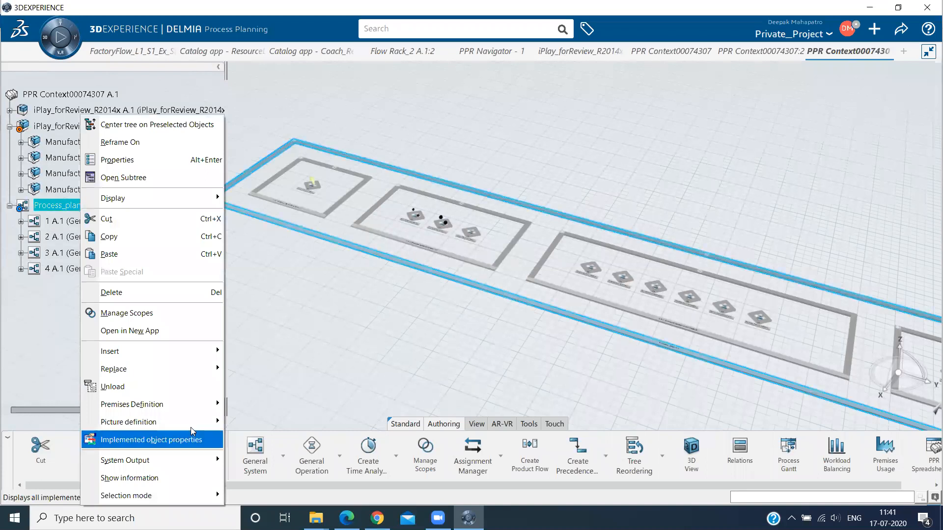
{"action": "mouse_move", "coordinate": [193, 424]}
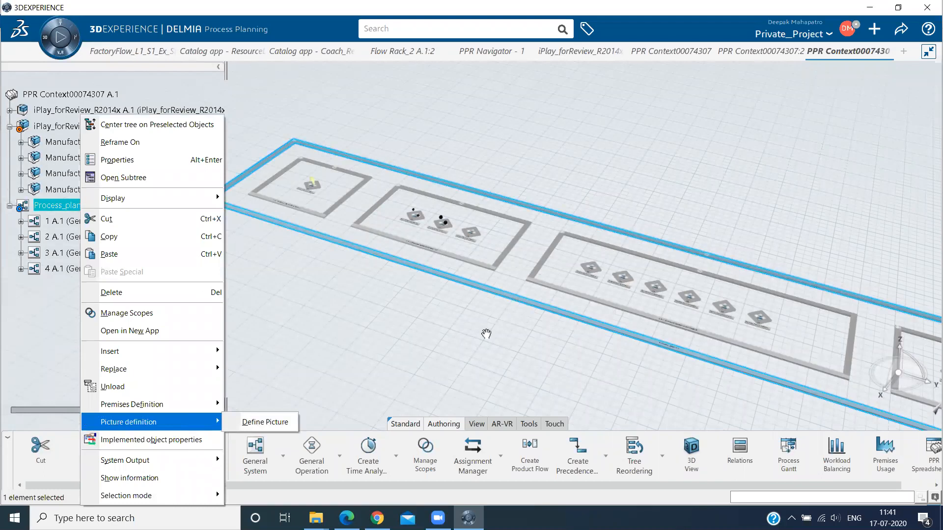
{"action": "left_click", "coordinate": [518, 241]}
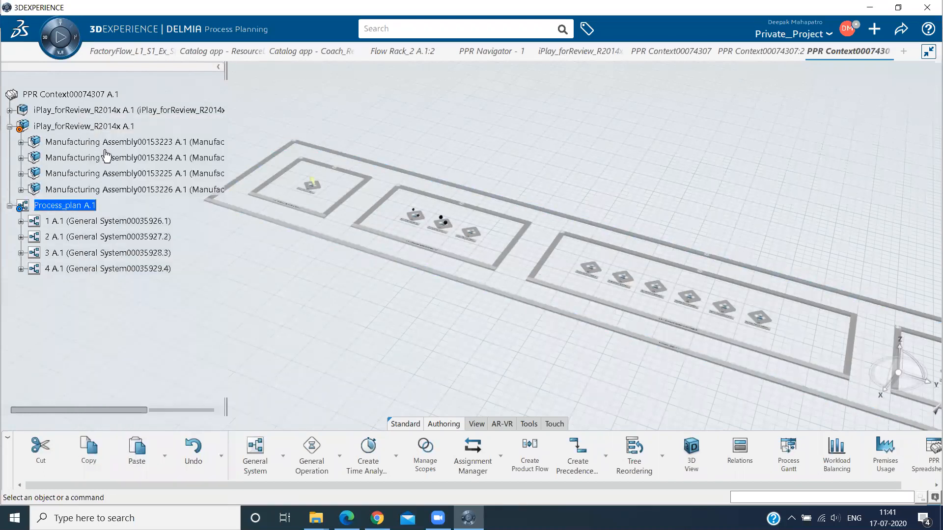
Step: Examine the properties of Manufacturing Assembly00153225
{"action": "middle_click_drag", "start_coordinate": [29, 220], "coordinate": [24, 226]}
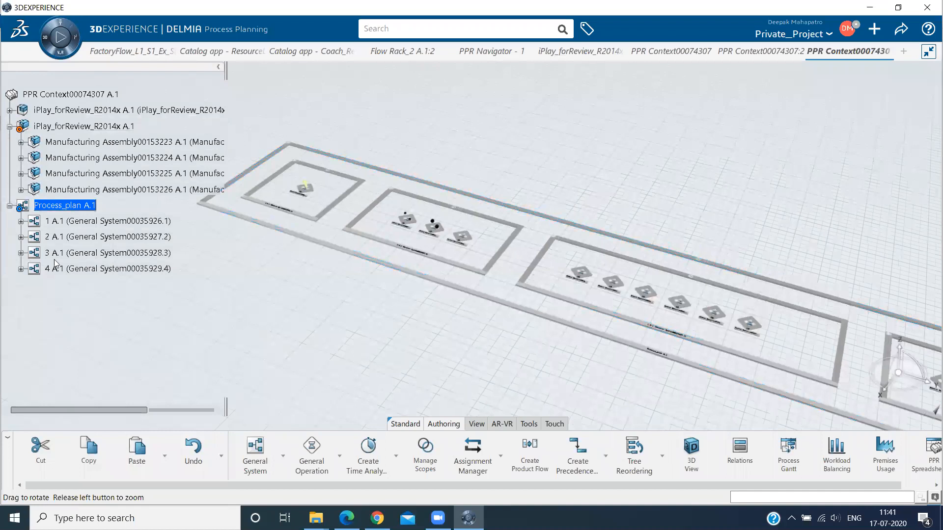
{"action": "middle_click_drag", "start_coordinate": [55, 264], "coordinate": [67, 207]}
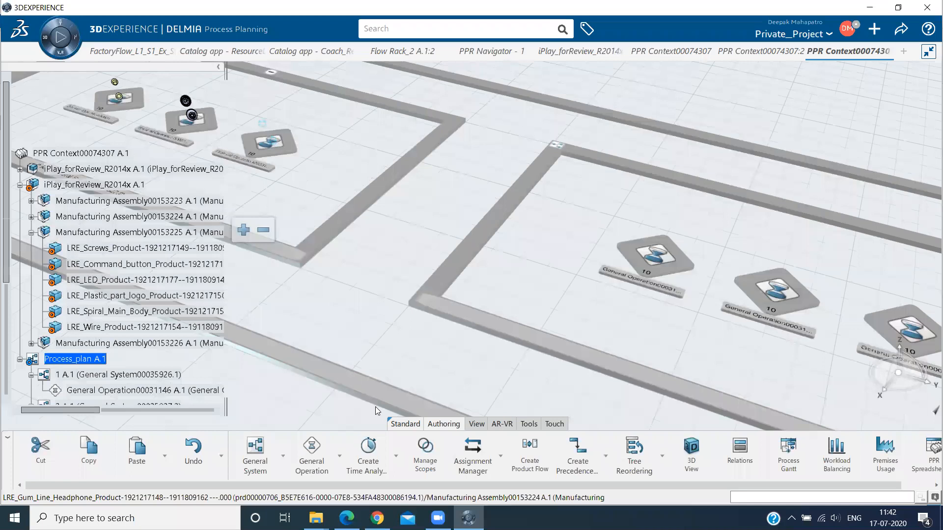
{"action": "right_click", "coordinate": [82, 193]}
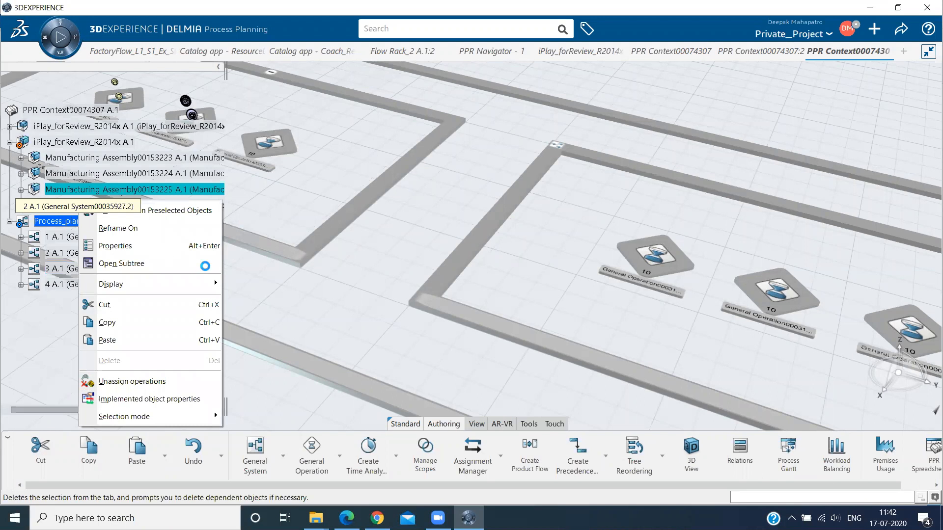
{"action": "left_click", "coordinate": [196, 245]}
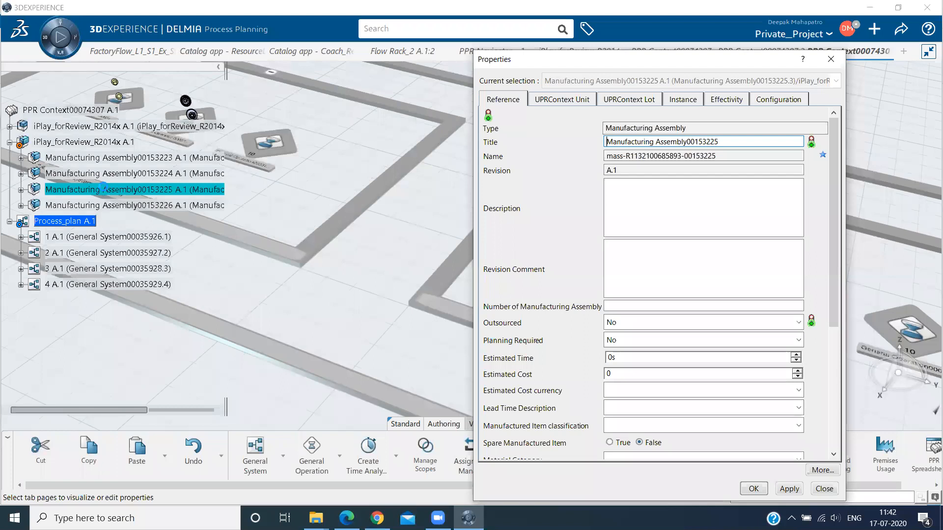
{"action": "key", "text": "Escape"}
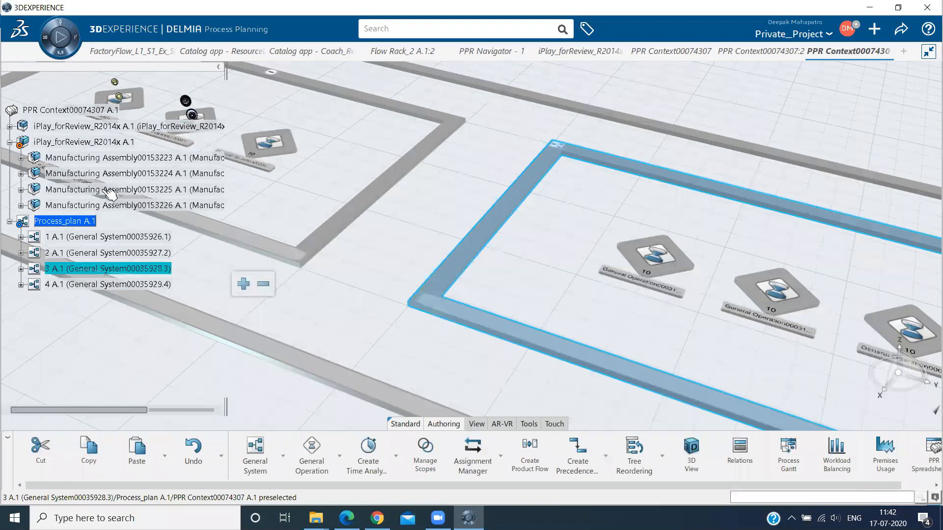
Step: Create scopes from general system 3 to Manufacturing Assembly00153225 and from general system 4 to Manufacturing Assembly00153226
{"action": "right_click", "coordinate": [76, 269]}
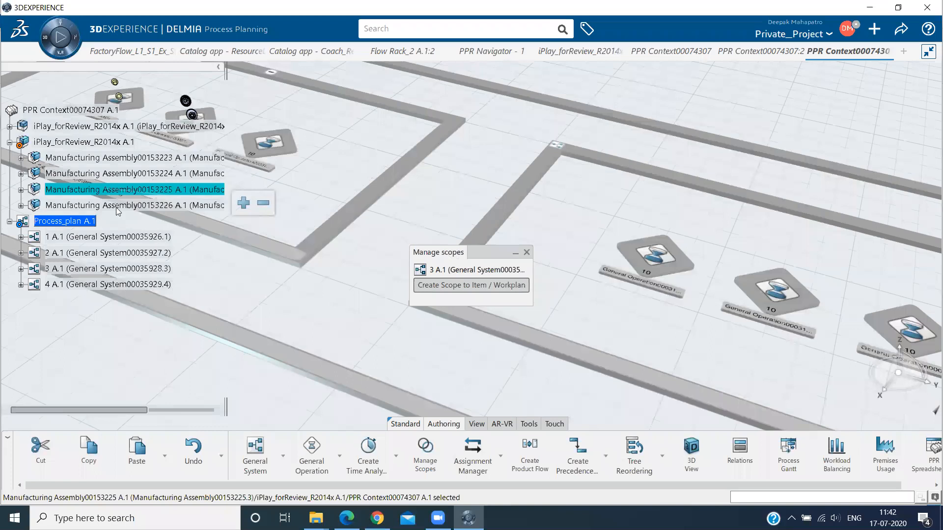
{"action": "left_click", "coordinate": [471, 286]}
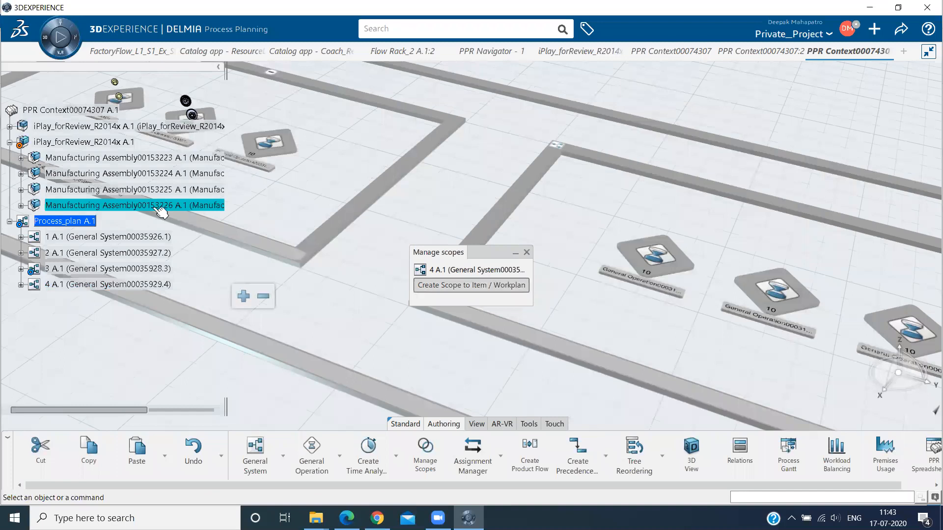
{"action": "left_click", "coordinate": [470, 285]}
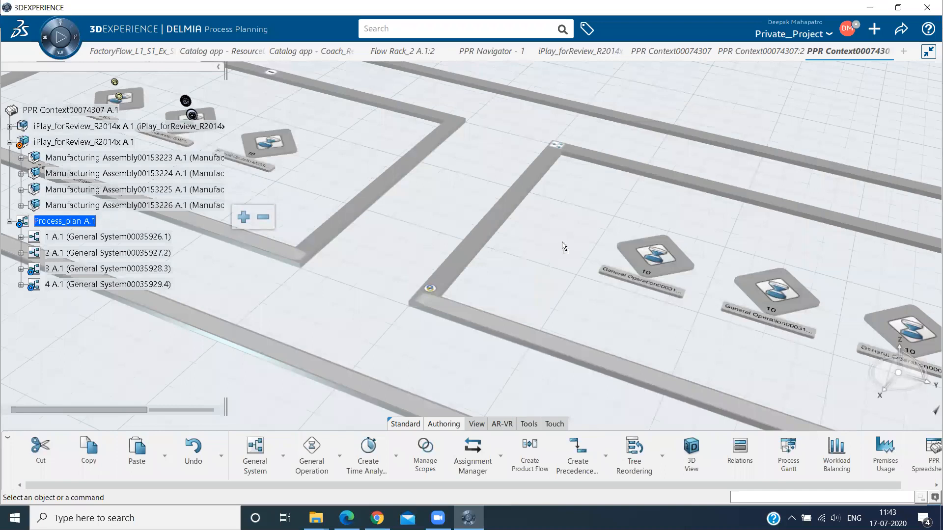
{"action": "middle_click_drag", "start_coordinate": [576, 243], "coordinate": [574, 310]}
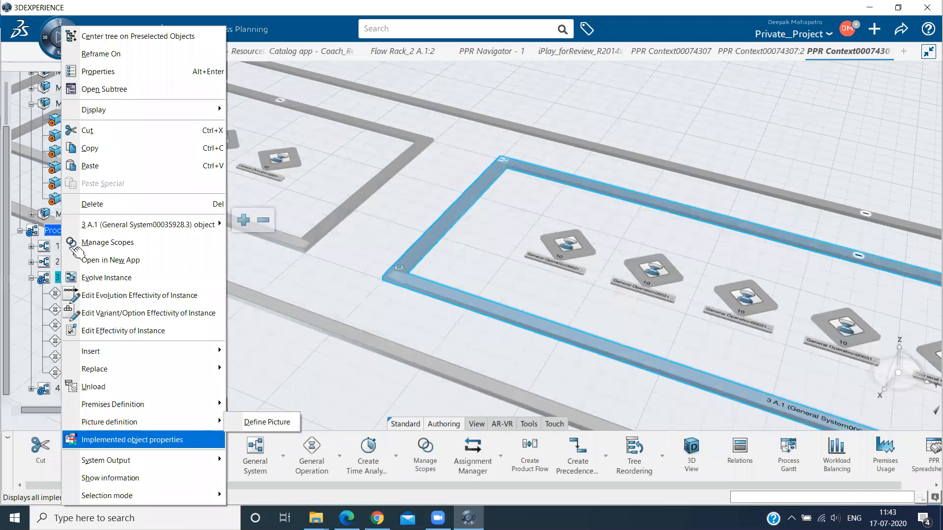
{"action": "left_click", "coordinate": [78, 242]}
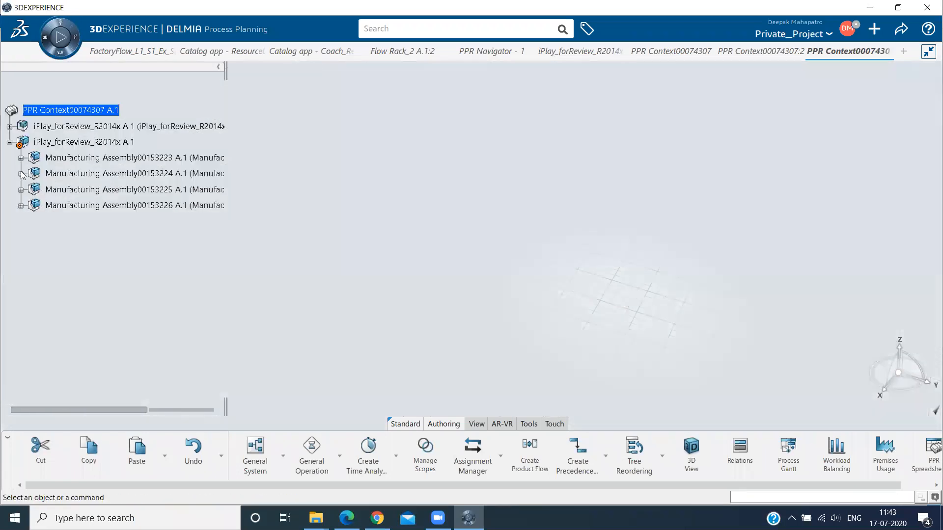
Step: Insert a new general system into PPR Context00074307
{"action": "left_click", "coordinate": [20, 173]}
{"action": "left_click", "coordinate": [21, 174]}
{"action": "left_click", "coordinate": [278, 458]}
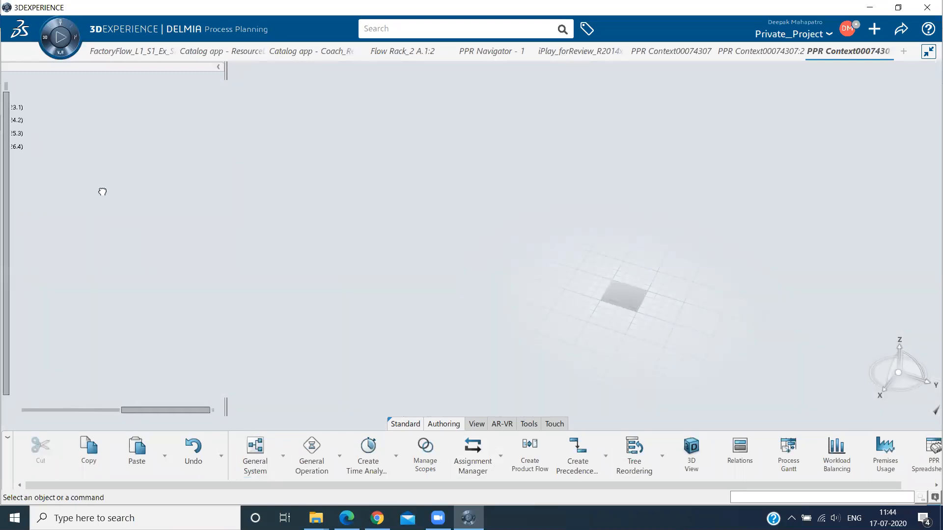
{"action": "left_click", "coordinate": [120, 408]}
{"action": "left_click", "coordinate": [119, 408]}
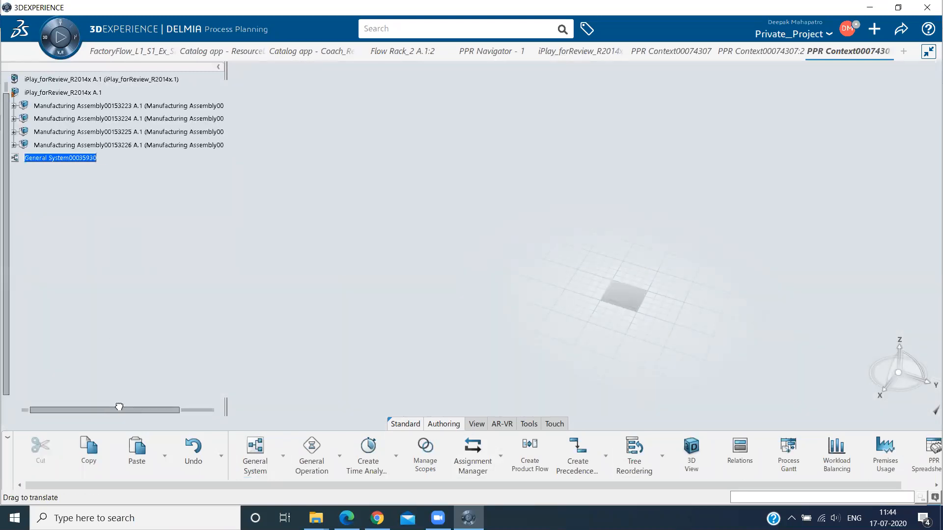
{"action": "left_click_drag", "start_coordinate": [119, 407], "coordinate": [118, 406]}
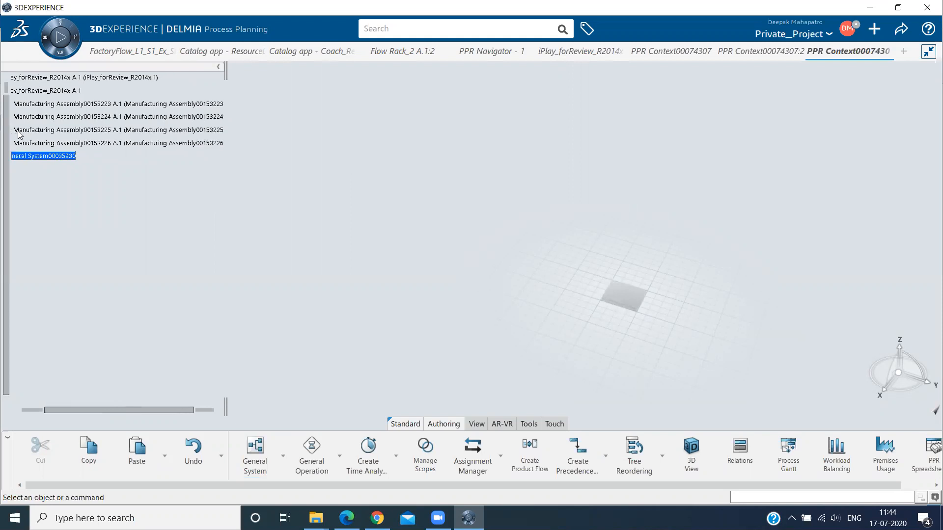
{"action": "scroll", "coordinate": [18, 135], "scroll_direction": "left", "scroll_amount": 1}
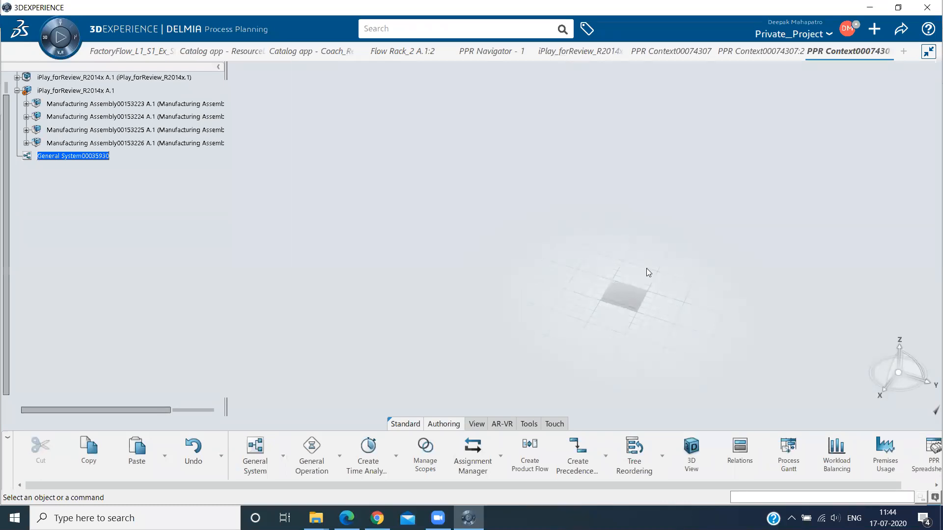
{"action": "scroll", "coordinate": [646, 268], "scroll_direction": "up", "scroll_amount": 2, "text": "ctrl"}
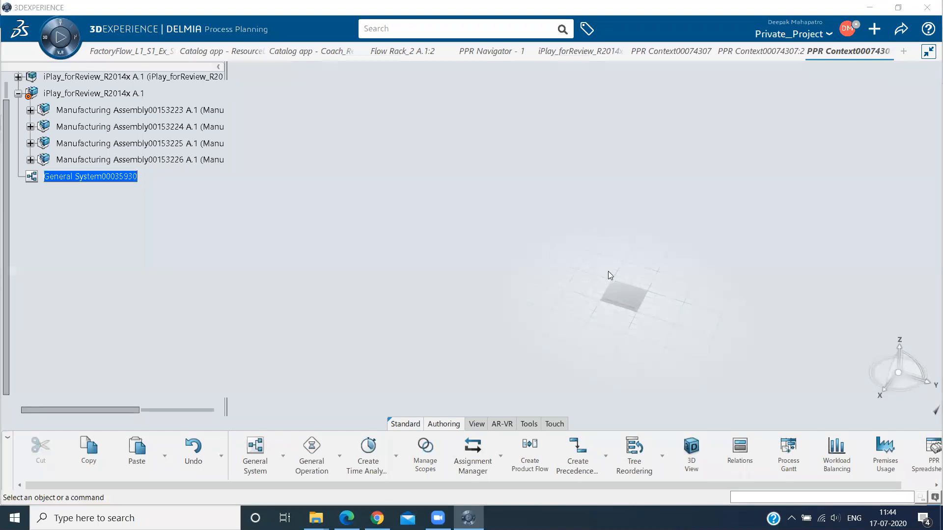
{"action": "middle_click_drag", "start_coordinate": [573, 262], "coordinate": [597, 215]}
{"action": "scroll", "coordinate": [302, 200], "scroll_direction": "up", "scroll_amount": 2, "text": "ctrl"}
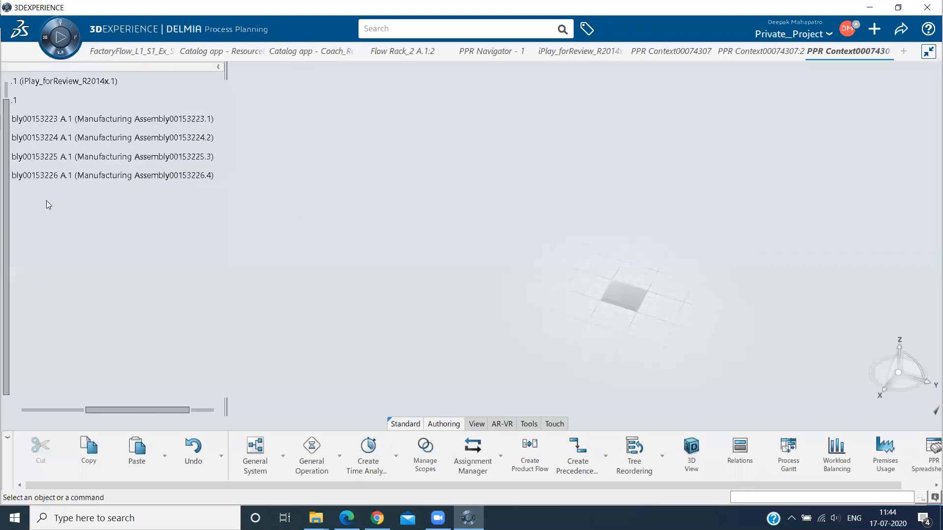
{"action": "middle_click", "coordinate": [62, 201], "text": "ctrl"}
{"action": "middle_click_drag", "start_coordinate": [63, 202], "coordinate": [84, 319], "text": "ctrl"}
{"action": "left_click", "coordinate": [27, 409]}
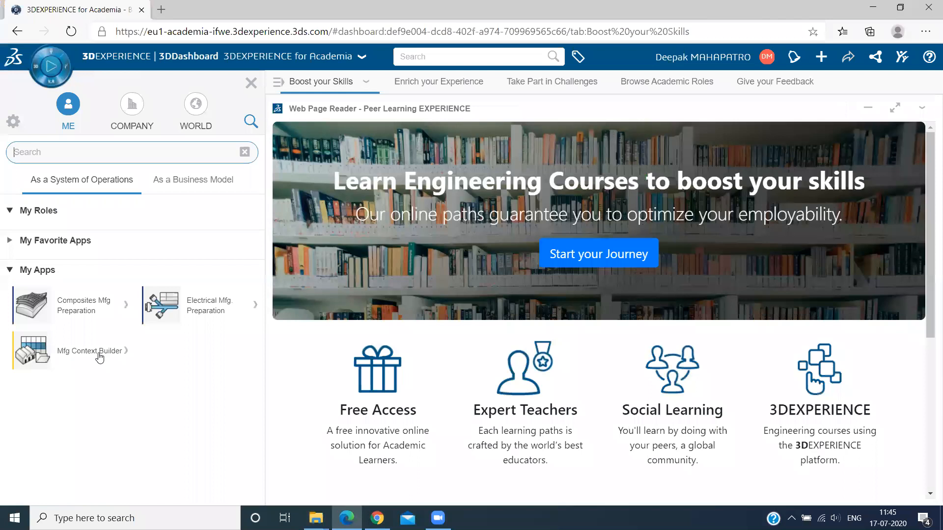
Step: Search the 3DDashboard apps for "mfg" and restore the previous 3DEXPERIENCE session at launch
{"action": "type", "text": "mfg"}
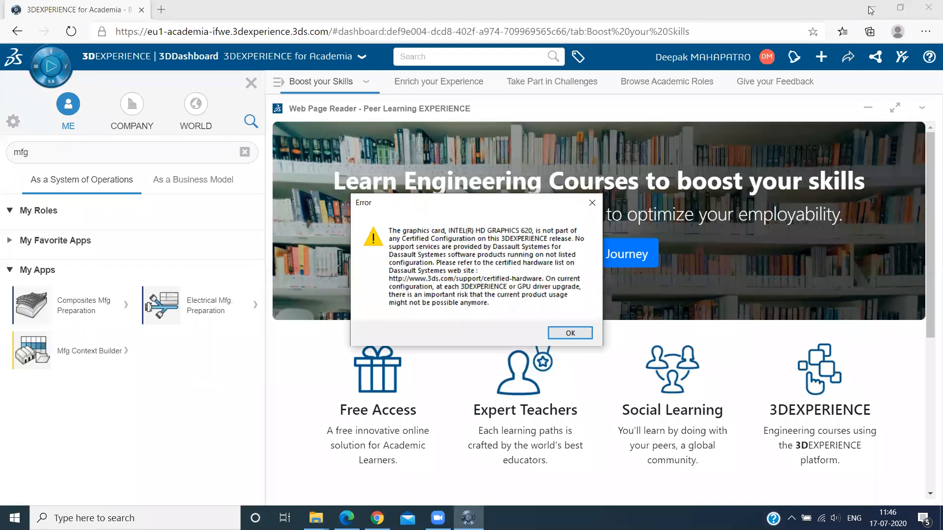
{"action": "key", "text": "Return"}
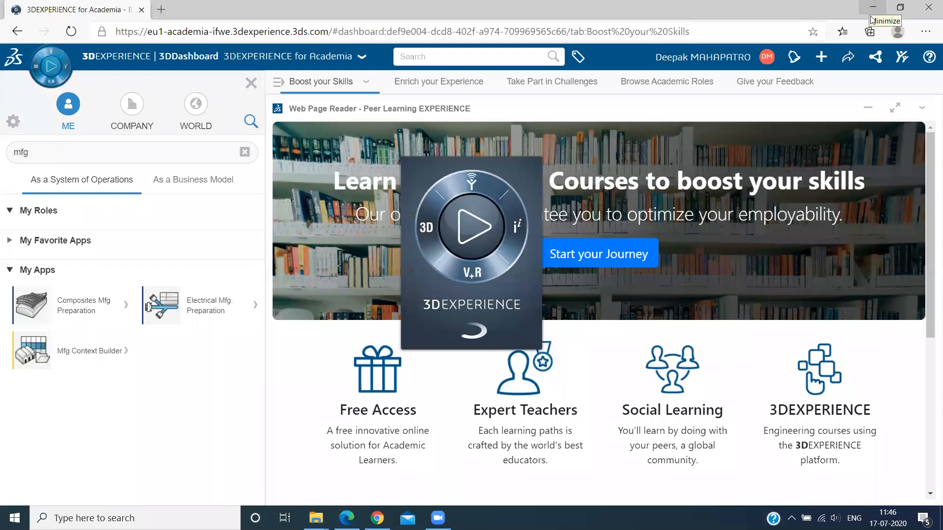
{"action": "left_click", "coordinate": [522, 315]}
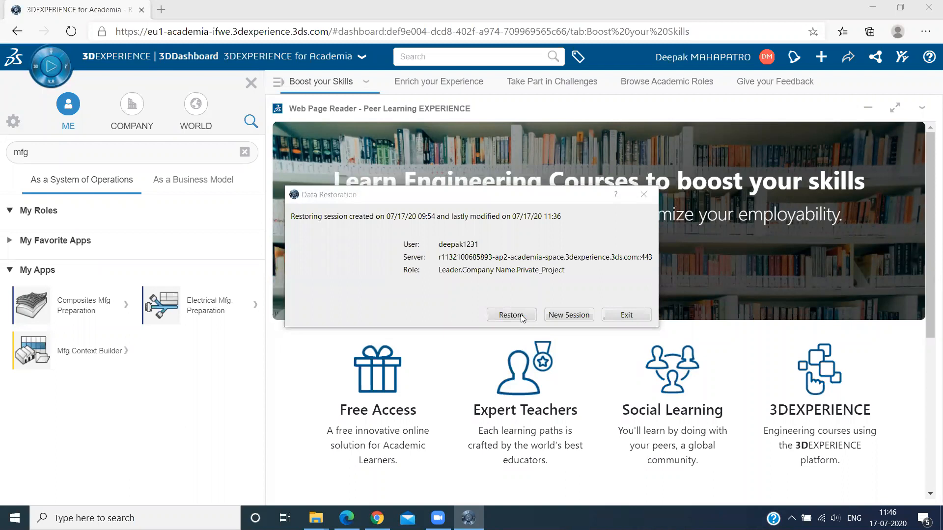
{"action": "left_click", "coordinate": [522, 317]}
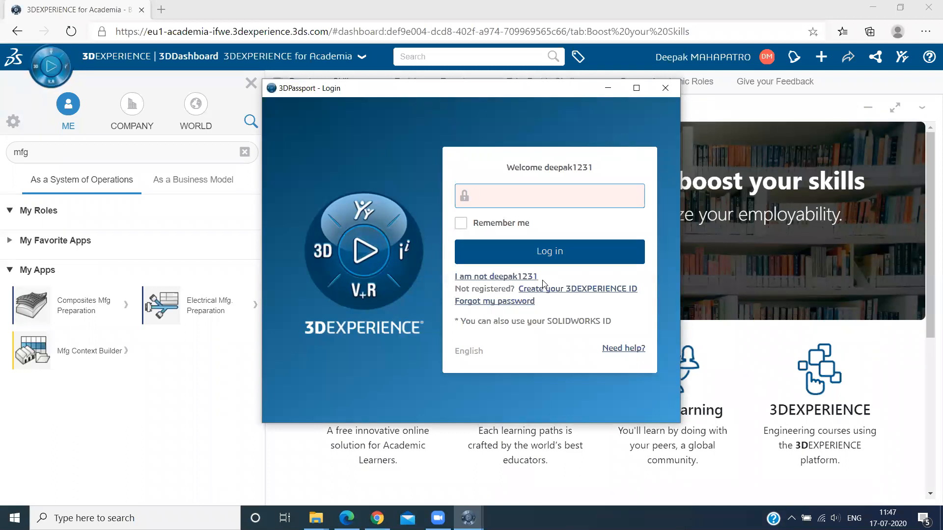
Step: Enter the account password in the 3DPassport login
{"action": "type", "text": "*"}
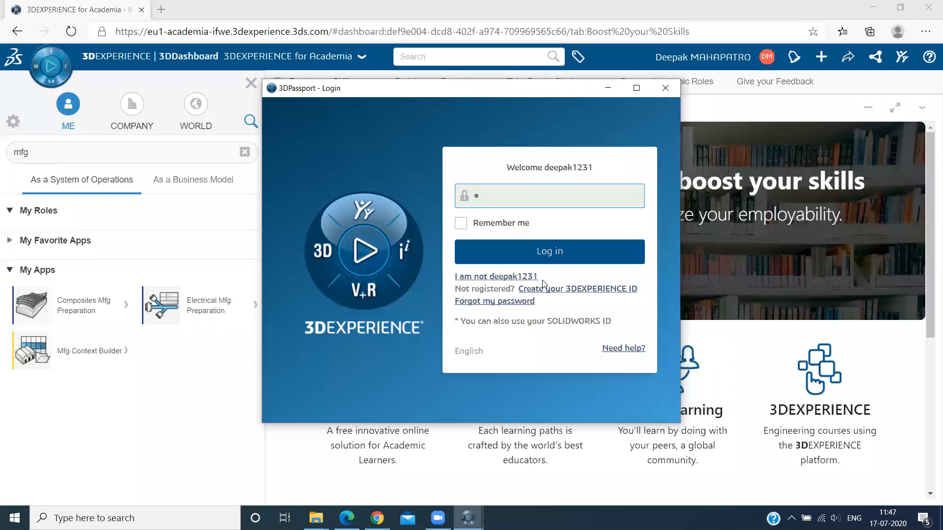
{"action": "key", "text": "BackSpace"}
{"action": "type", "text": "************"}
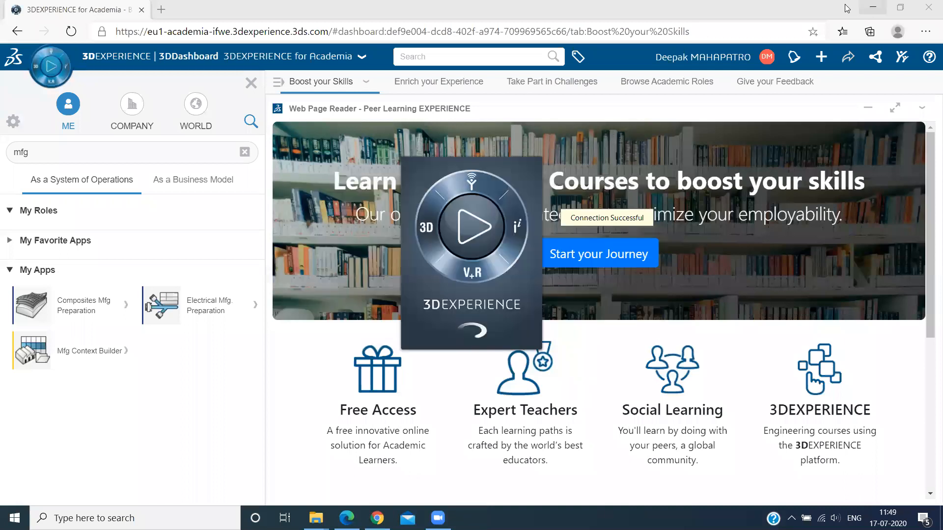
Step: Minimize the browser and set the headphones volume to 46
{"action": "left_click", "coordinate": [872, 7]}
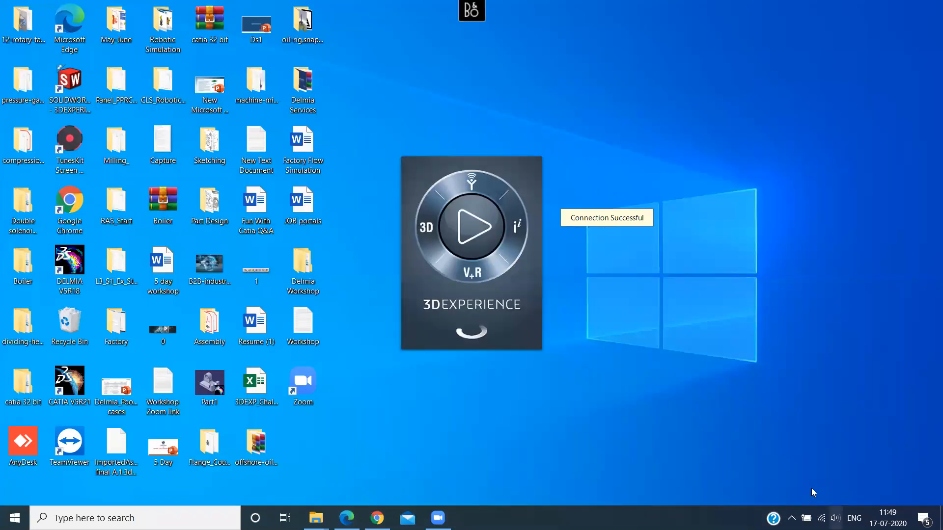
{"action": "left_click", "coordinate": [827, 490]}
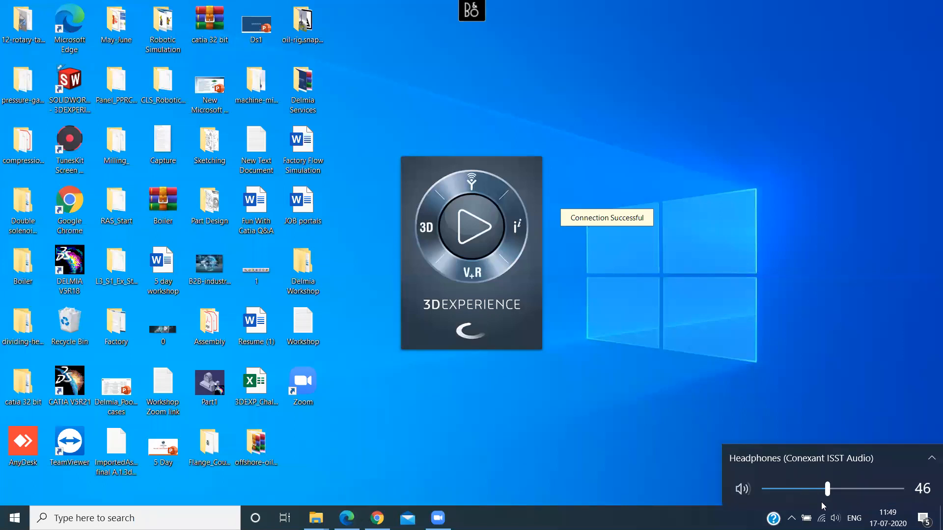
{"action": "left_click", "coordinate": [788, 367]}
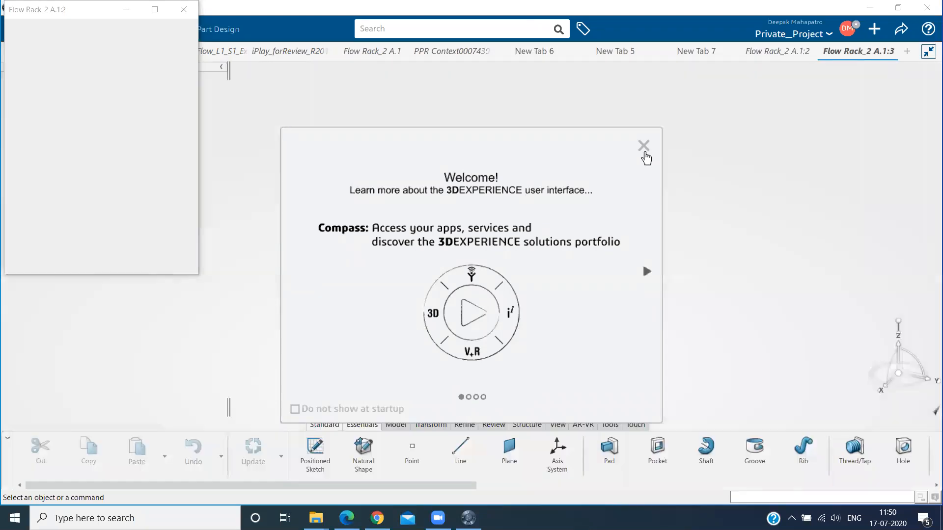
Step: Dismiss the welcome screen and close the floating Flow Rack_2 A.1:2 window and the empty New Tabs 5, 6 and 7
{"action": "left_click", "coordinate": [643, 145]}
{"action": "left_click", "coordinate": [184, 9]}
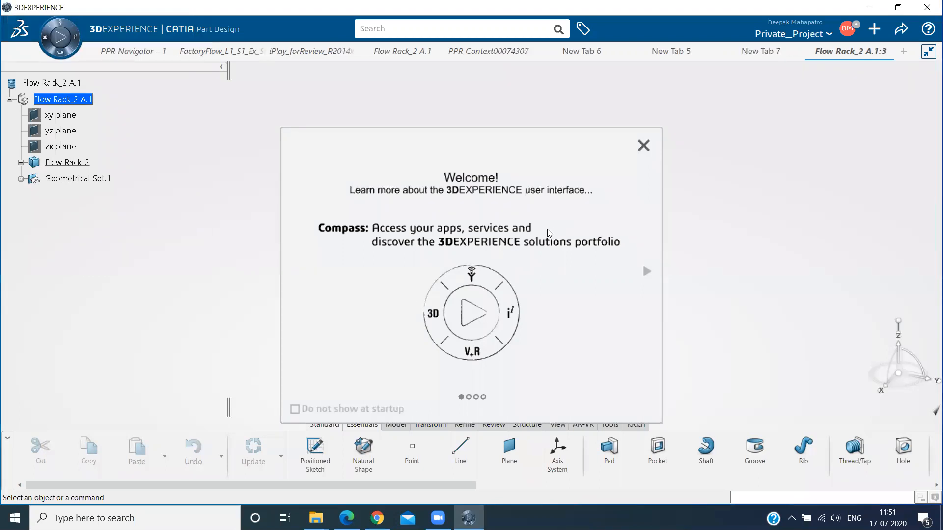
{"action": "left_click", "coordinate": [782, 88]}
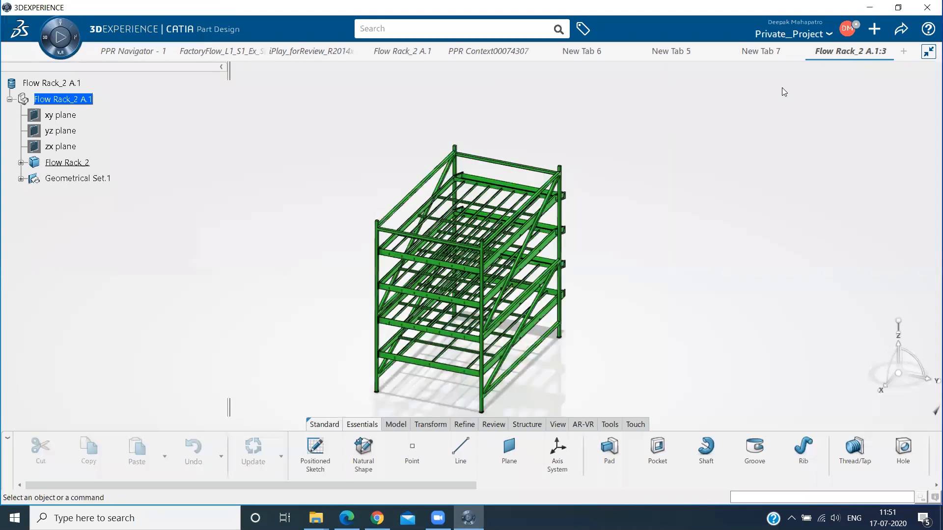
{"action": "left_click", "coordinate": [761, 53]}
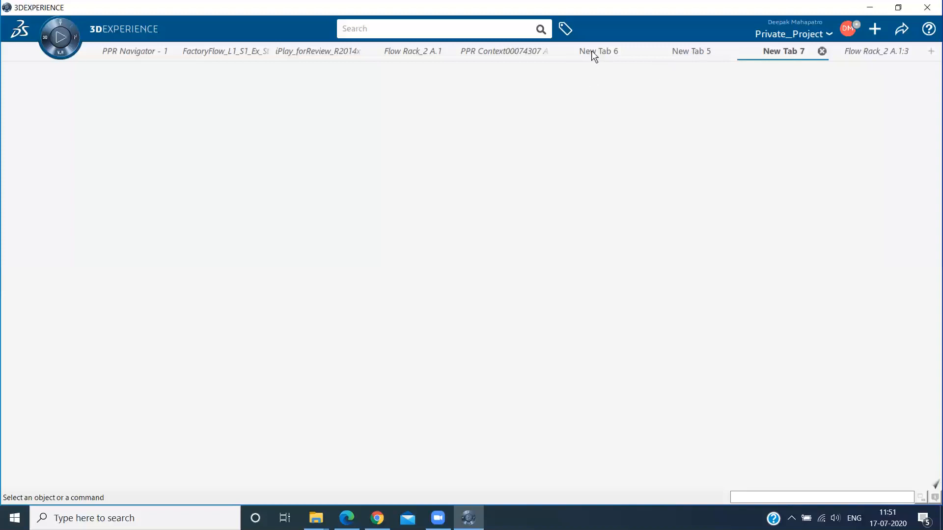
{"action": "left_click", "coordinate": [822, 52]}
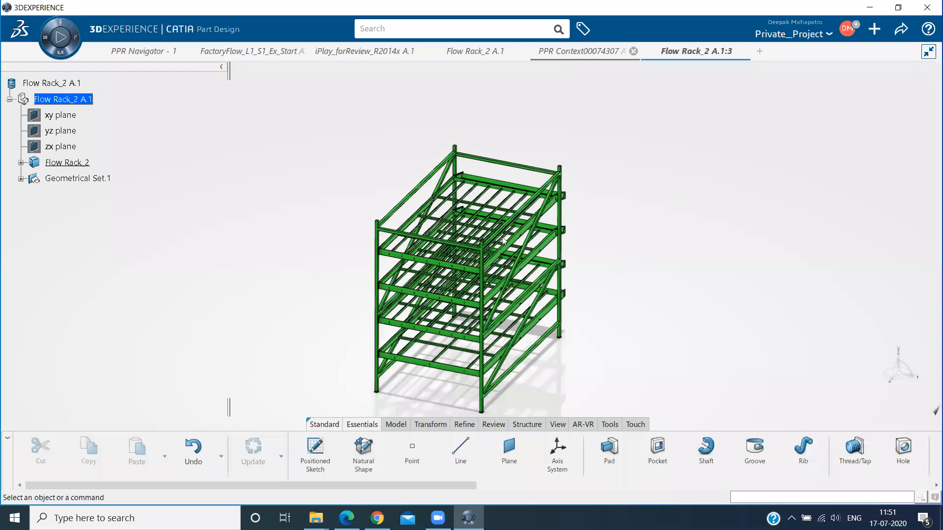
Step: Switch to the PPR Context00074307 A.1 process planning session and delete Process_plan A.1 from it
{"action": "left_click", "coordinate": [573, 51]}
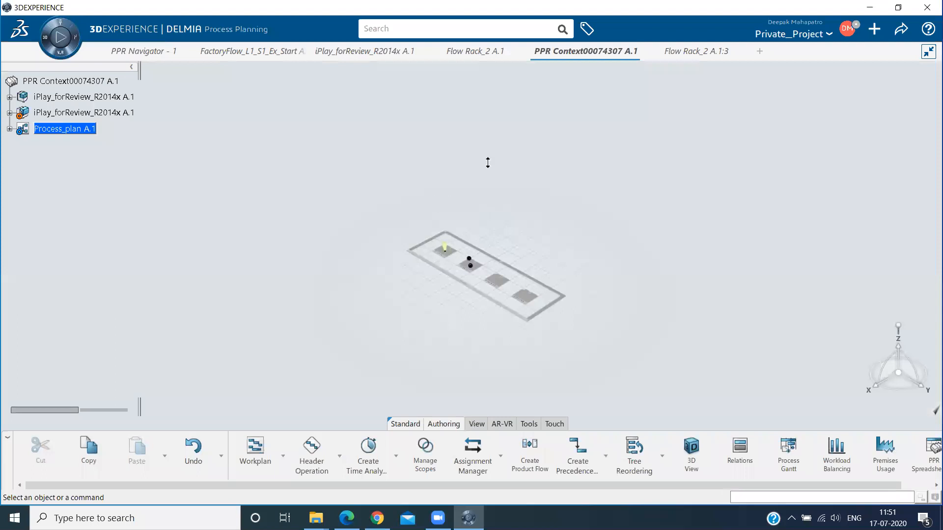
{"action": "middle_click_drag", "start_coordinate": [508, 148], "coordinate": [419, 187]}
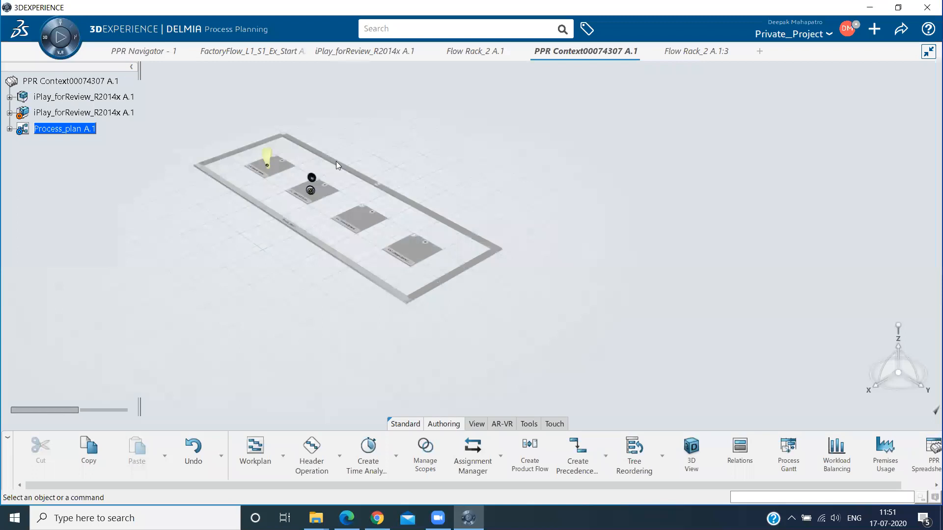
{"action": "middle_click_drag", "start_coordinate": [386, 256], "coordinate": [379, 253]}
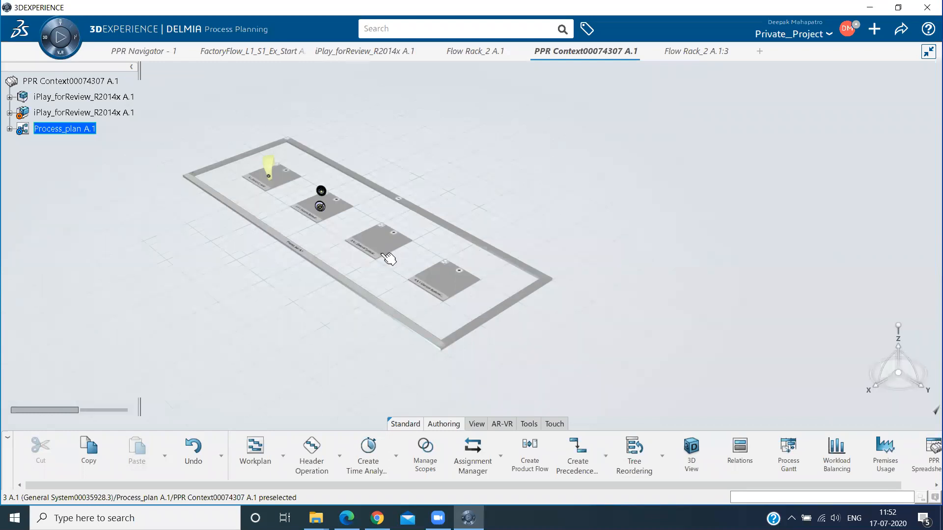
{"action": "middle_click_drag", "start_coordinate": [379, 169], "coordinate": [482, 203]}
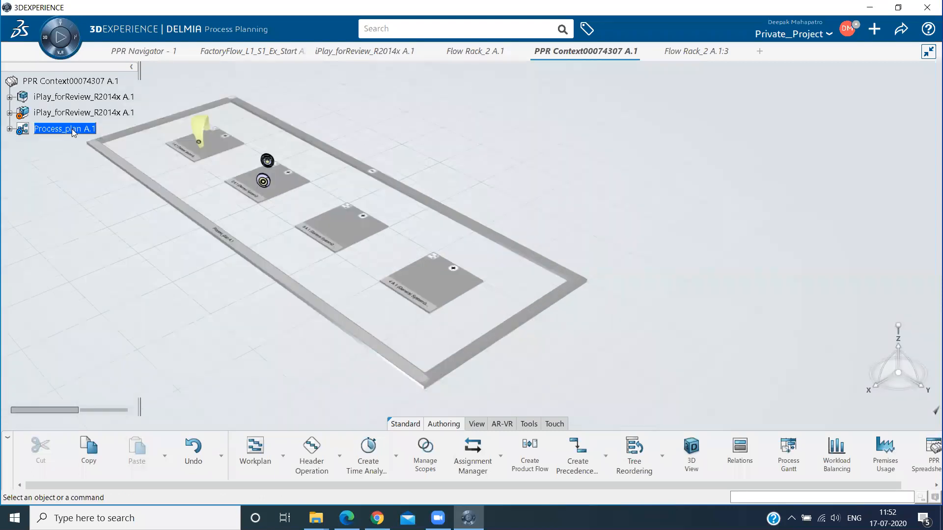
{"action": "left_click", "coordinate": [10, 129]}
{"action": "right_click", "coordinate": [122, 263]}
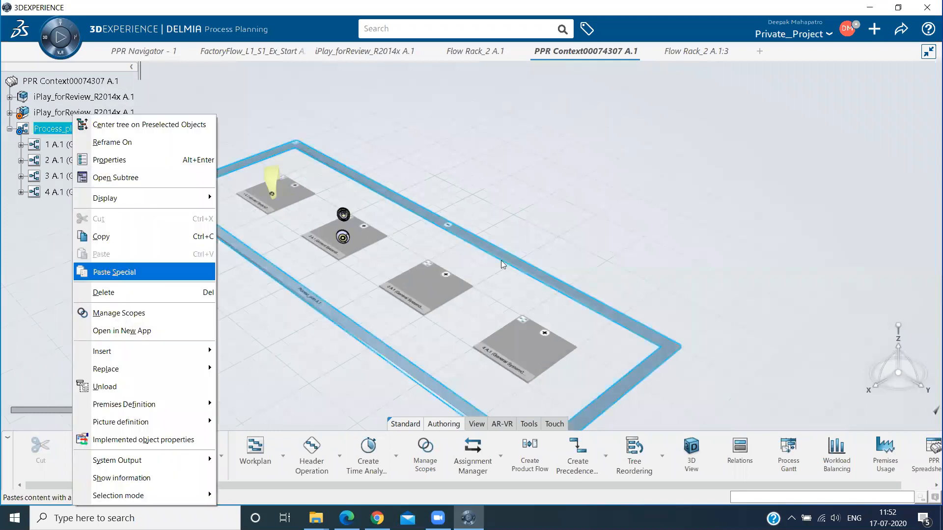
{"action": "left_click", "coordinate": [117, 292]}
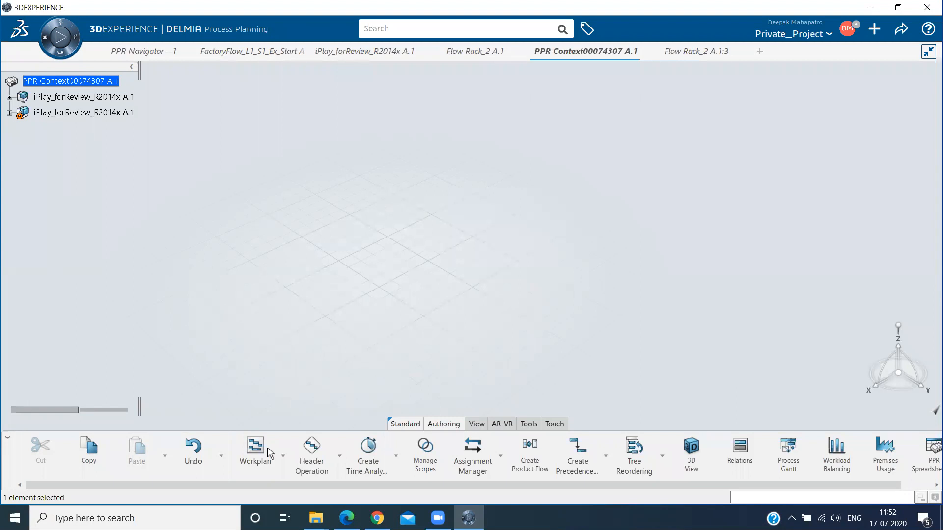
Step: Insert a general system under the PPR context and four more general systems inside it
{"action": "left_click", "coordinate": [283, 456]}
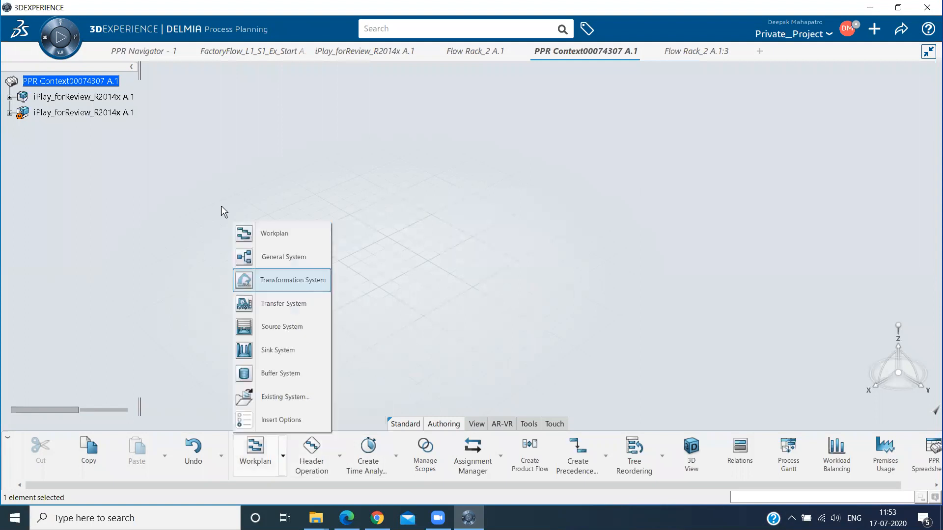
{"action": "left_click", "coordinate": [283, 257]}
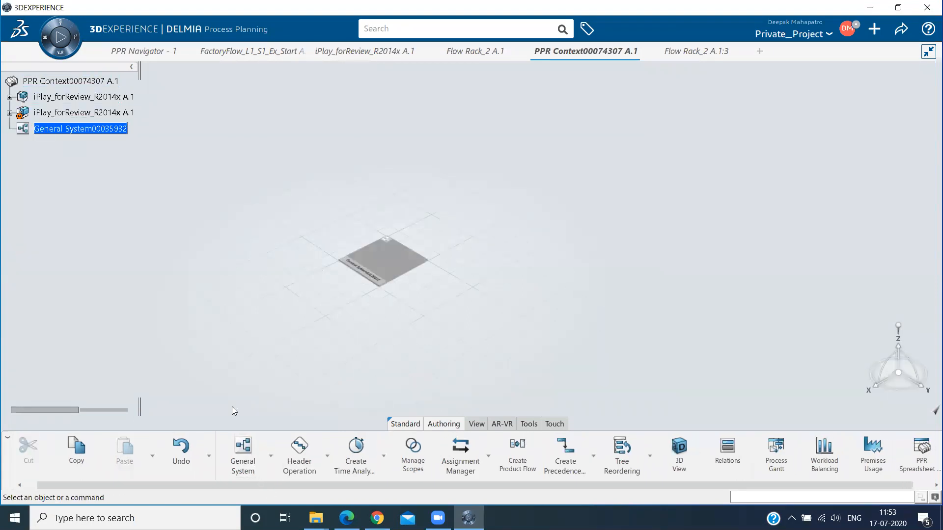
{"action": "left_click", "coordinate": [244, 450]}
{"action": "left_click", "coordinate": [96, 129]}
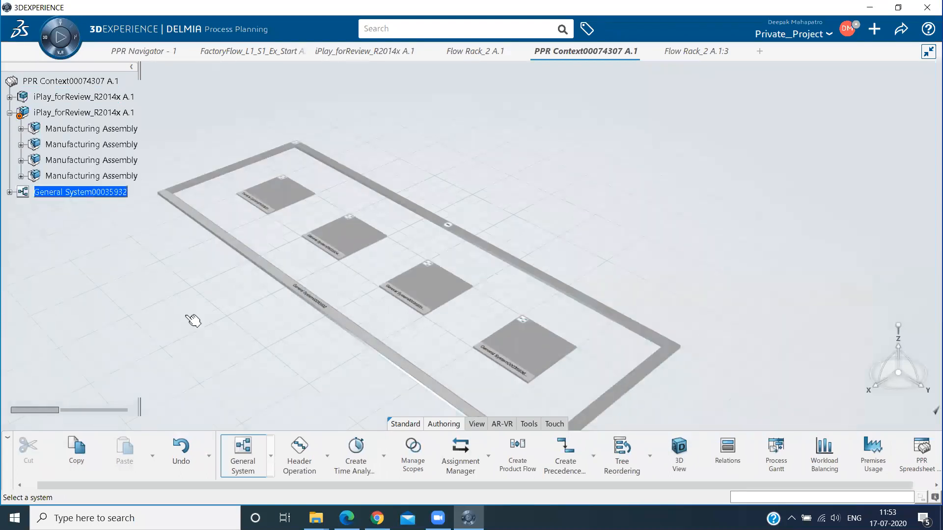
{"action": "right_click", "coordinate": [94, 192]}
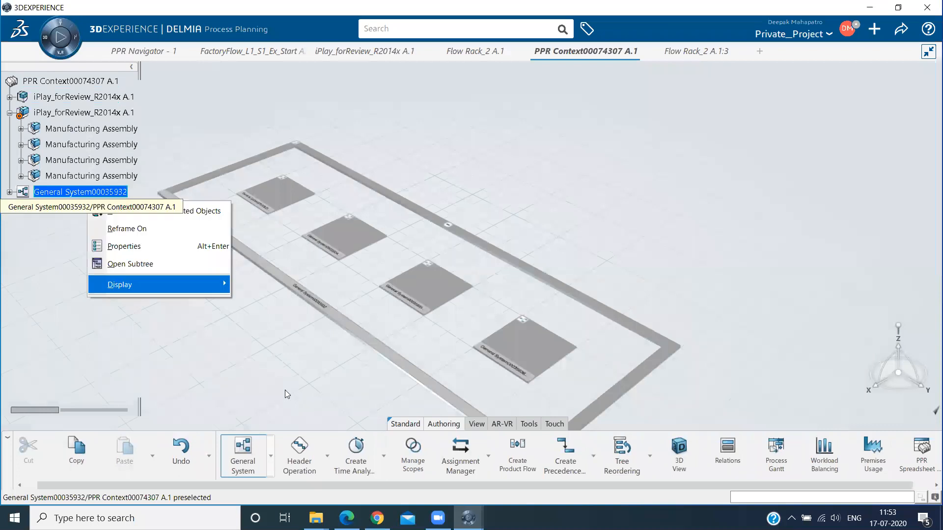
{"action": "left_click", "coordinate": [80, 193]}
{"action": "key", "text": "Escape"}
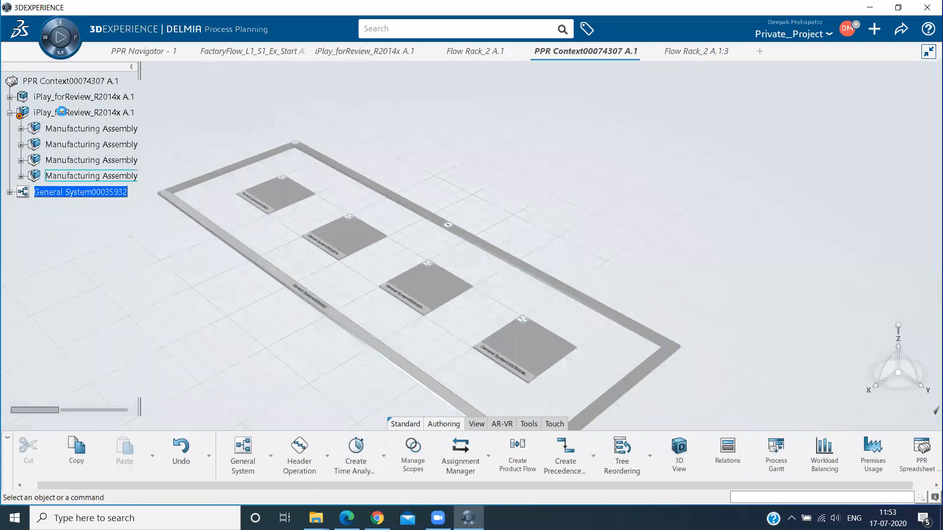
Step: Scope the parent general system to the manufactured item iPlay_forReview_R2014x A.1, delete that scope and create it again
{"action": "right_click", "coordinate": [81, 192]}
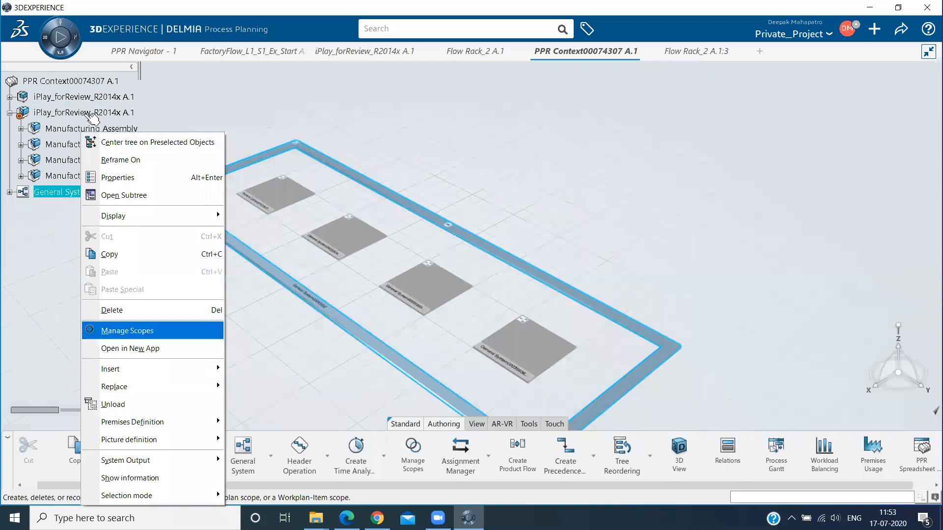
{"action": "left_click", "coordinate": [128, 330]}
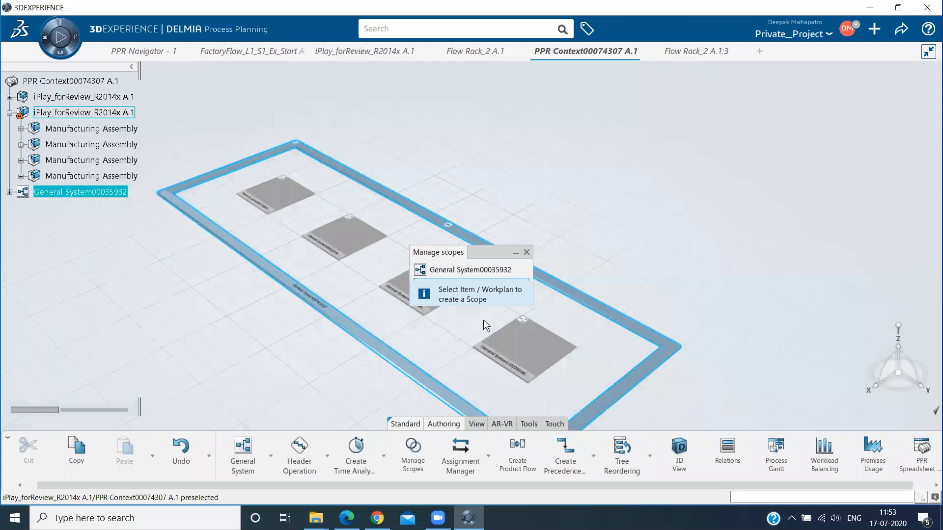
{"action": "left_click", "coordinate": [486, 249]}
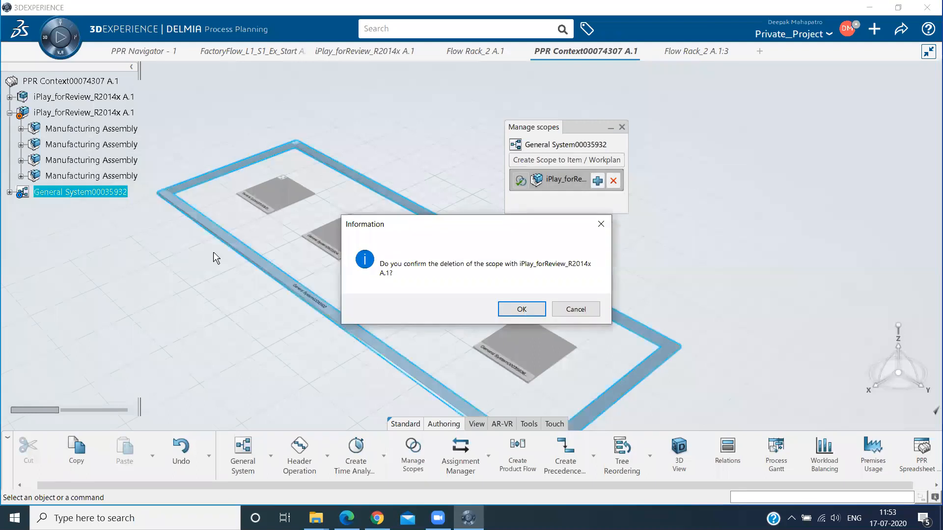
{"action": "key", "text": "Return"}
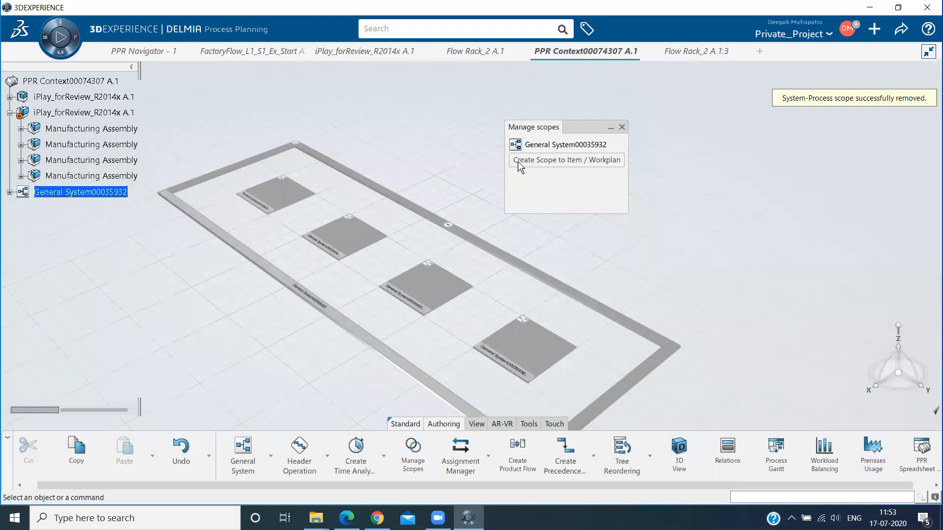
{"action": "left_click", "coordinate": [548, 162]}
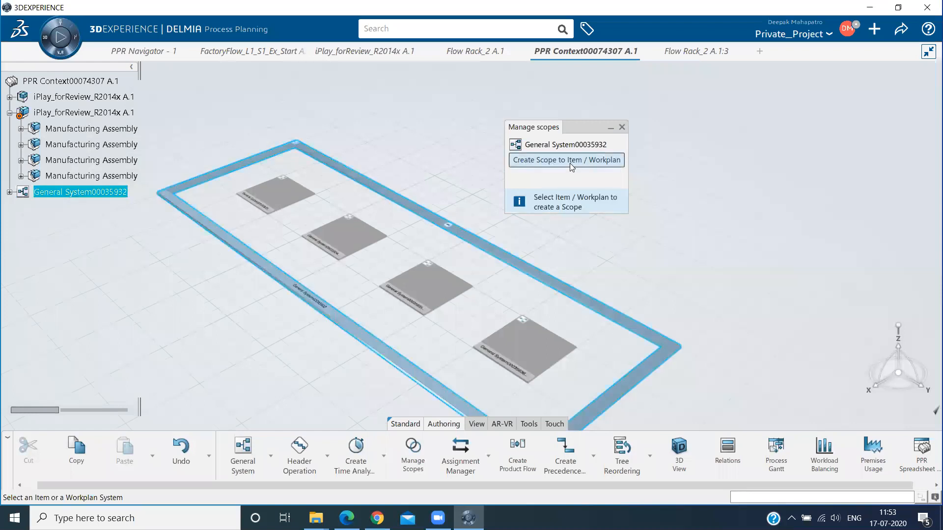
{"action": "left_click", "coordinate": [95, 114]}
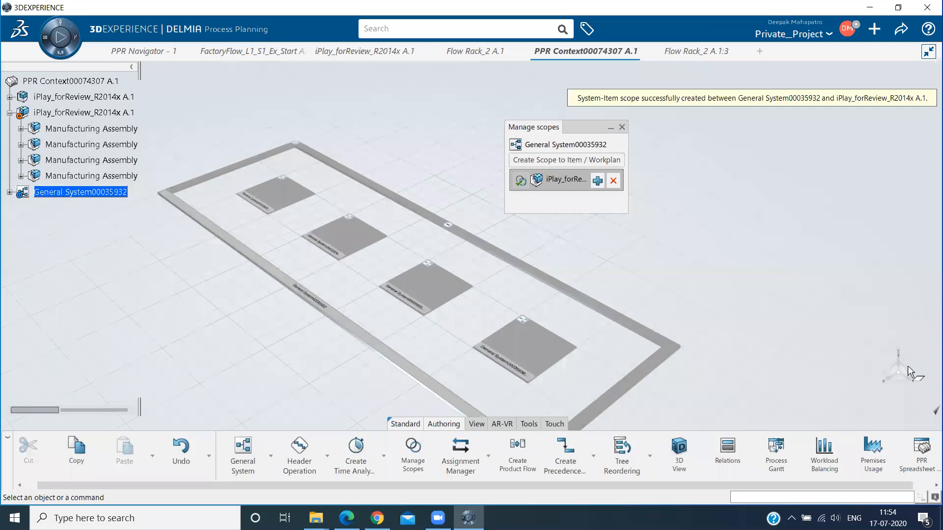
{"action": "left_click", "coordinate": [622, 126]}
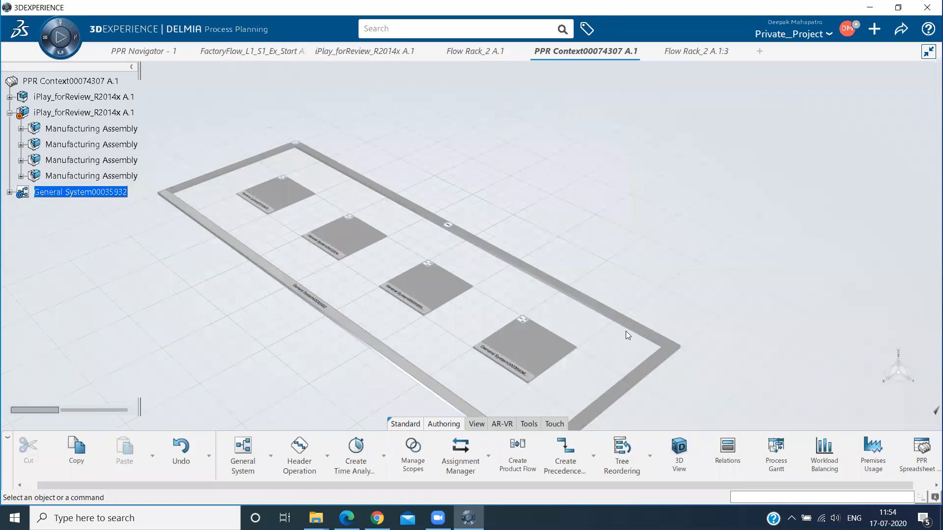
Step: View the Workshop text file in Notepad and close it
{"action": "key", "text": "Right"}
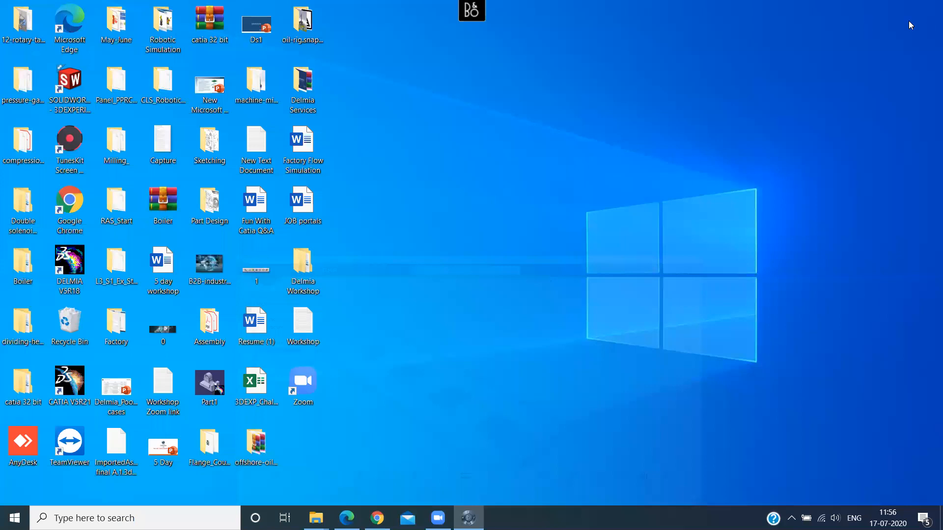
{"action": "key", "text": "super+Up"}
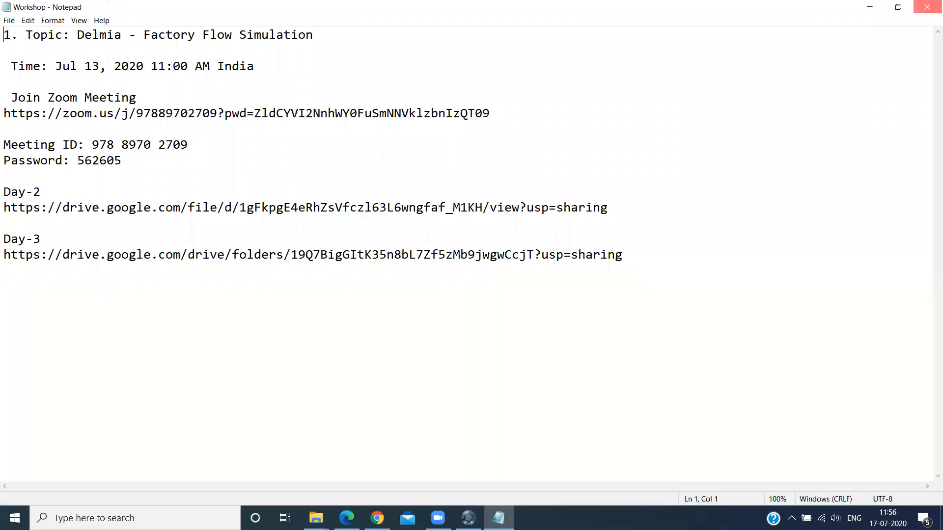
{"action": "left_click", "coordinate": [927, 7]}
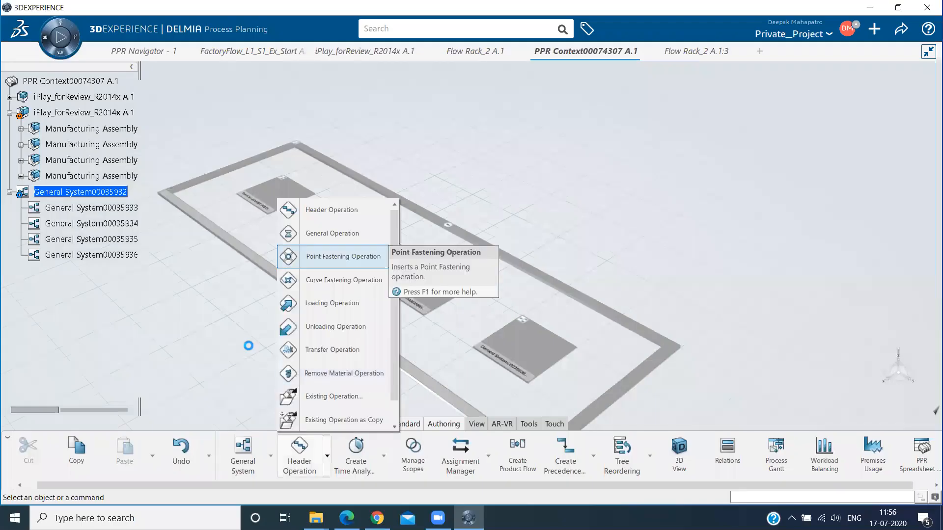
Step: Start the General Operation command and expand the first two manufacturing assemblies to review their items
{"action": "left_click", "coordinate": [332, 233]}
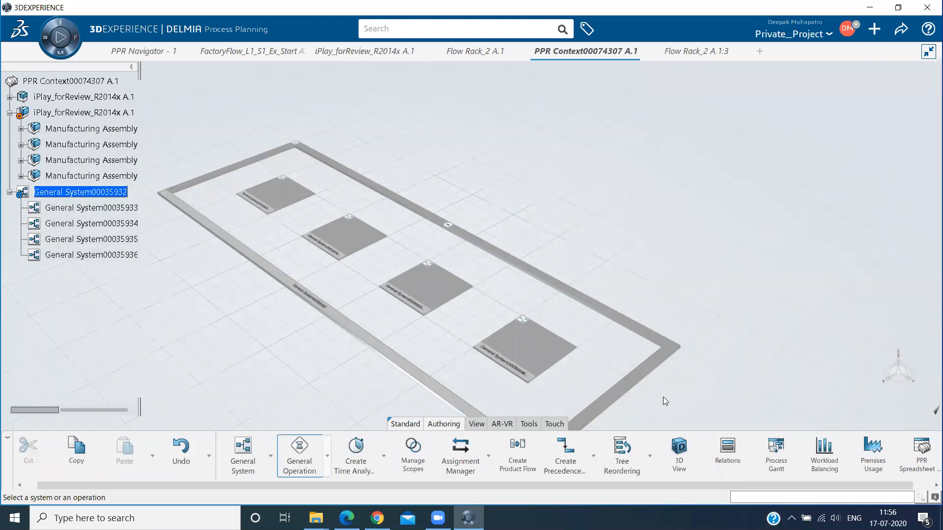
{"action": "middle_click_drag", "start_coordinate": [708, 376], "coordinate": [718, 372]}
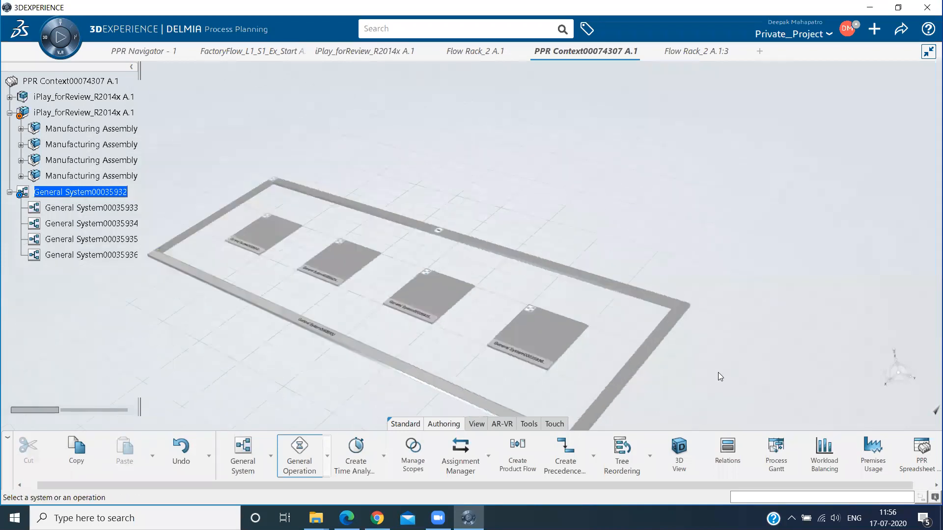
{"action": "middle_click_drag", "start_coordinate": [364, 206], "coordinate": [364, 206]}
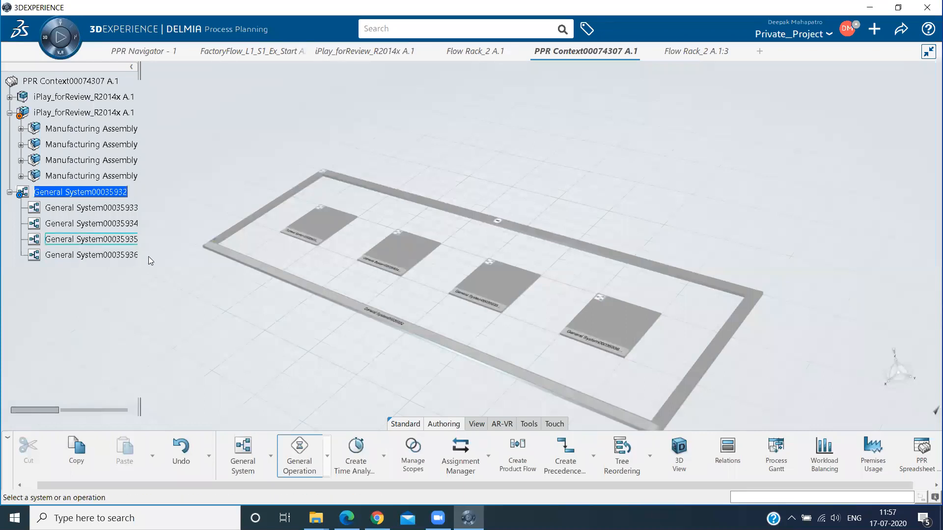
{"action": "left_click", "coordinate": [21, 128]}
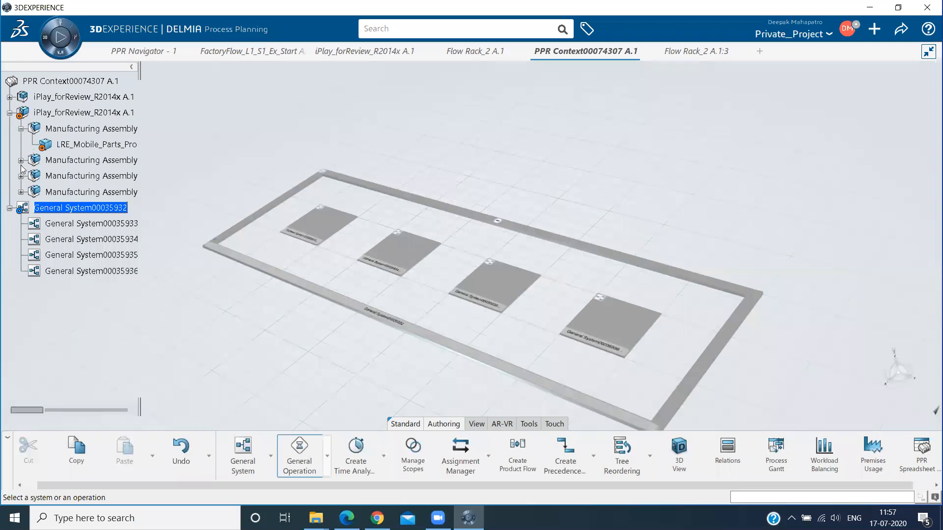
{"action": "left_click", "coordinate": [20, 161]}
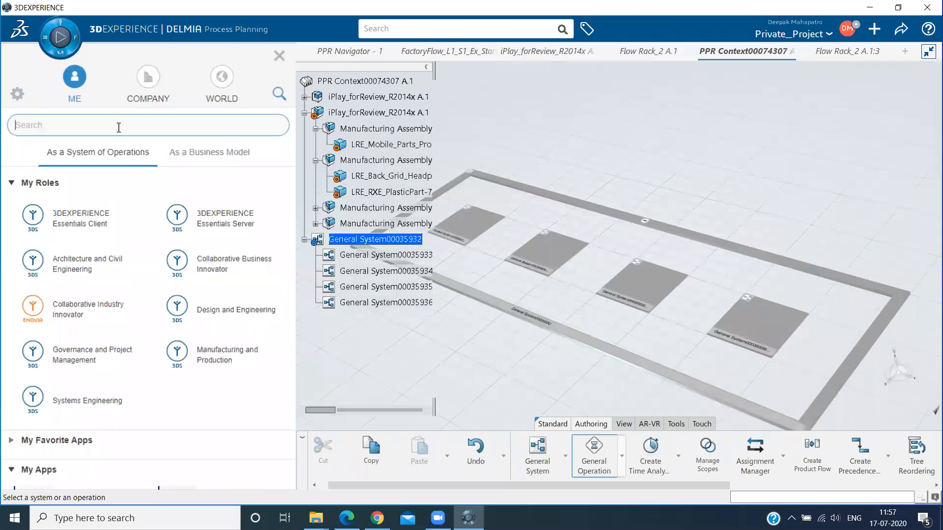
Step: Open the PPR context in Manufactured Item Definition and review the Product Assignment Status with B.I. Essentials
{"action": "type", "text": "manu"}
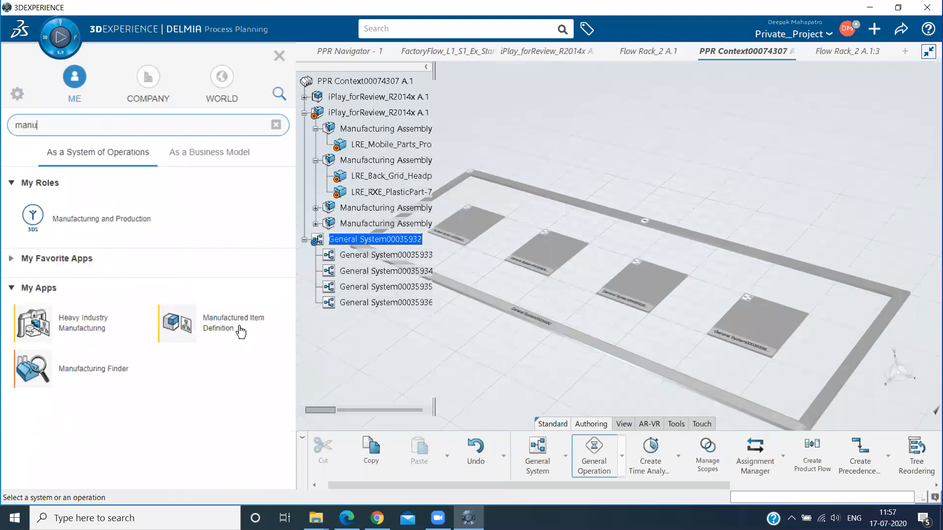
{"action": "left_click", "coordinate": [241, 332]}
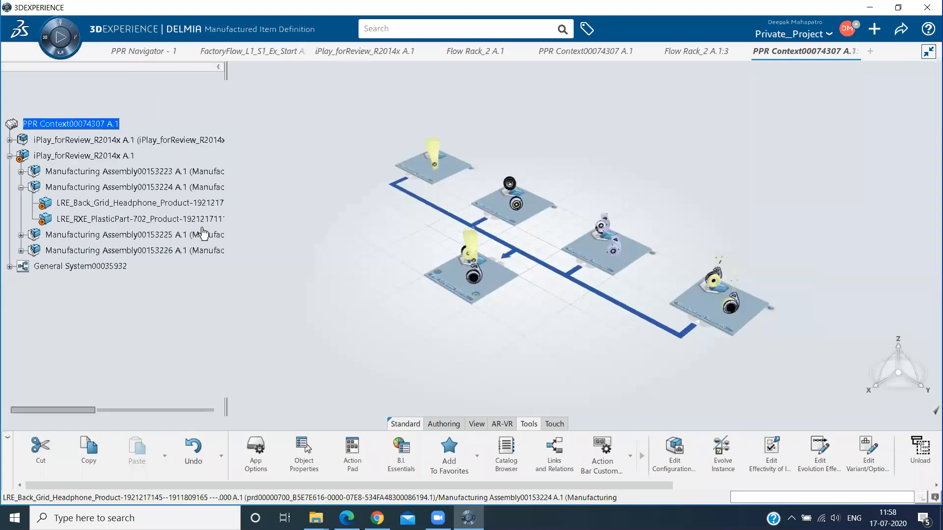
{"action": "left_click", "coordinate": [398, 469]}
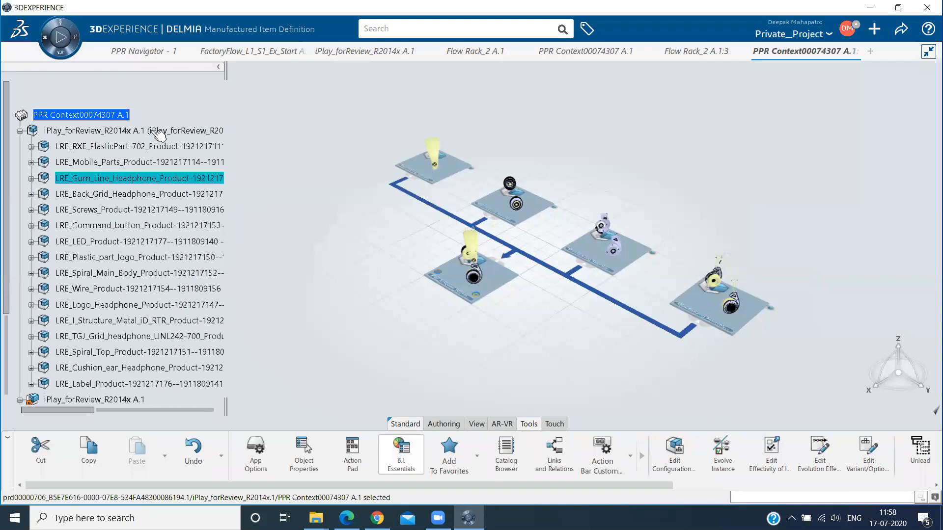
{"action": "left_click", "coordinate": [412, 462]}
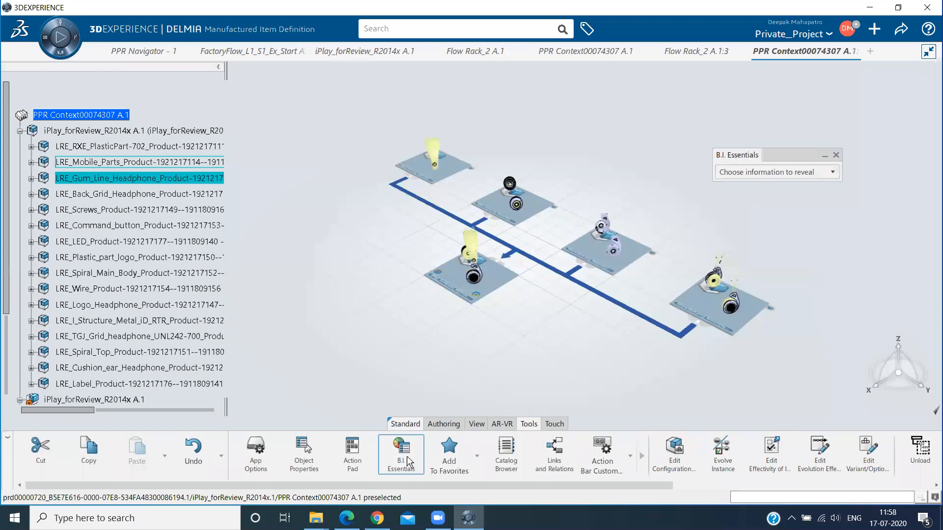
{"action": "left_click", "coordinate": [407, 463]}
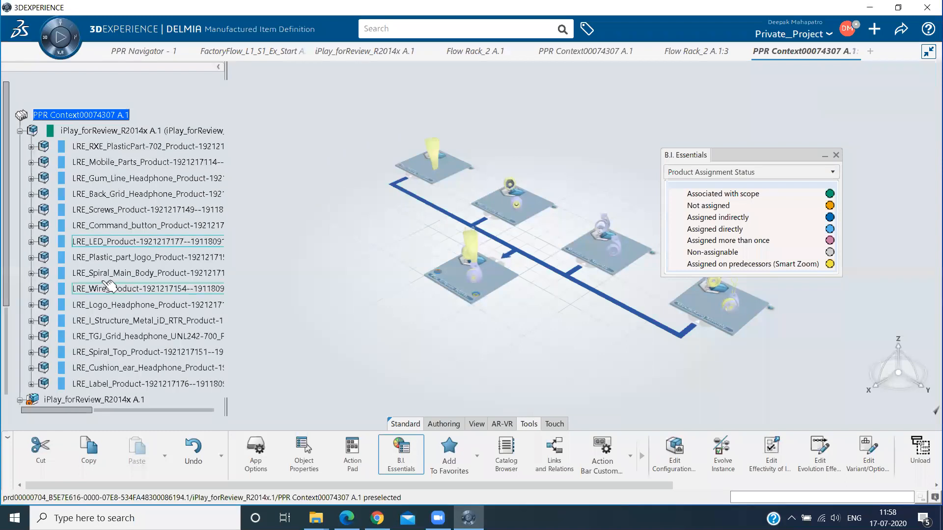
{"action": "scroll", "coordinate": [25, 181], "scroll_direction": "down", "scroll_amount": 6}
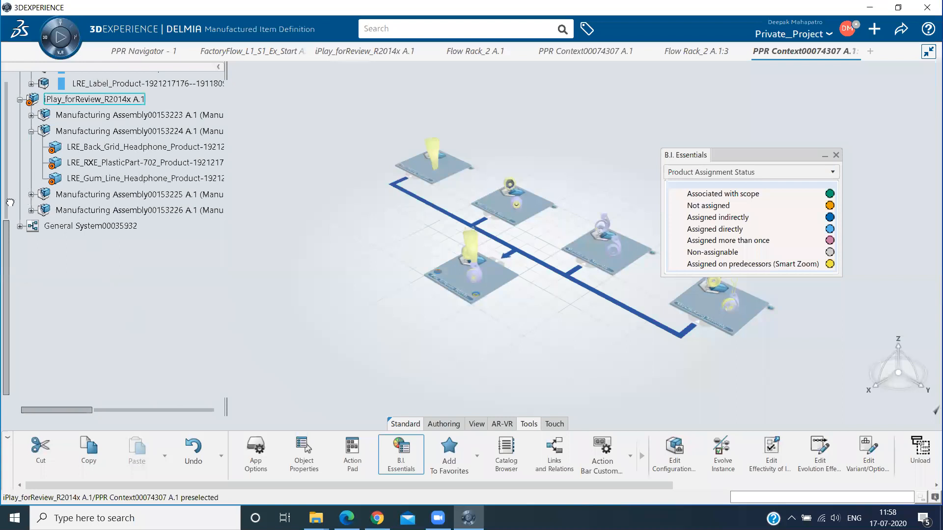
{"action": "scroll", "coordinate": [16, 217], "scroll_direction": "up", "scroll_amount": 2}
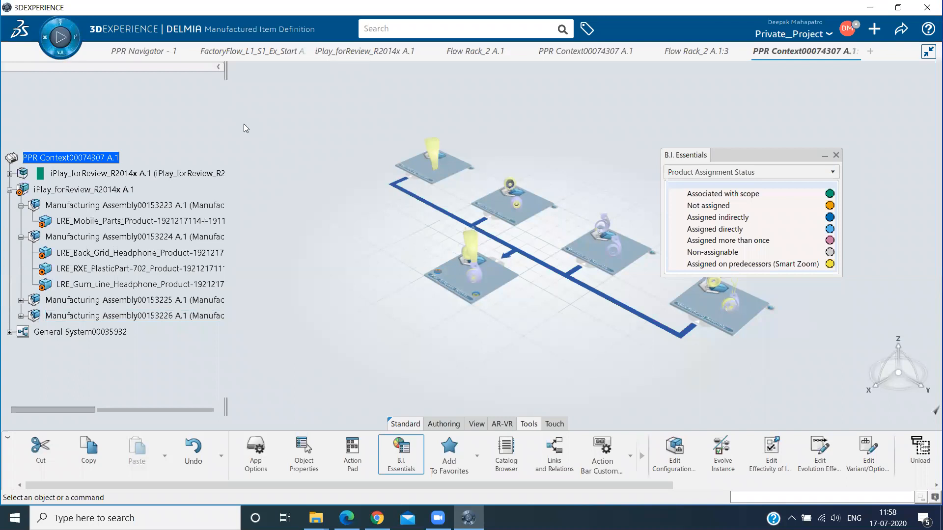
Step: Search the apps for "process" and return to the PPR context in Process Planning
{"action": "left_click", "coordinate": [62, 40]}
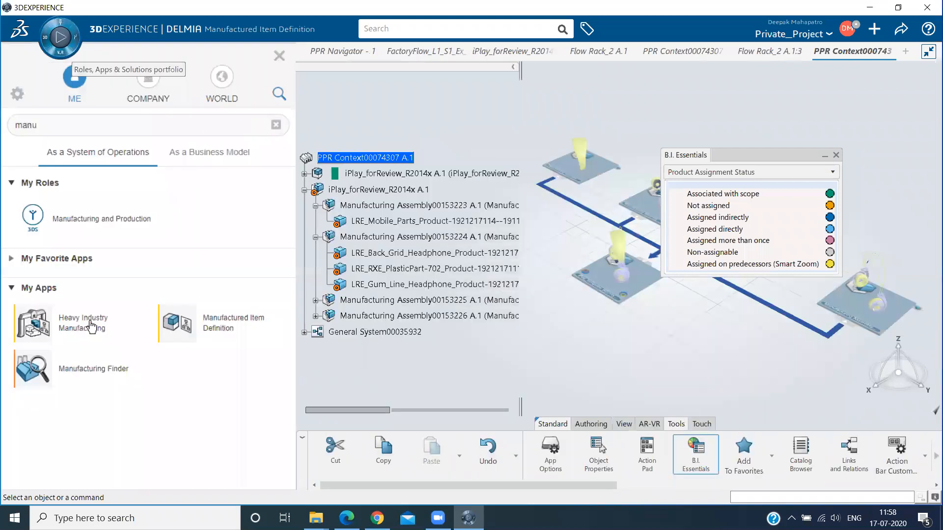
{"action": "key", "text": "BackSpace"}
{"action": "key", "text": "BackSpace"}
{"action": "key", "text": "BackSpace"}
{"action": "key", "text": "BackSpace"}
{"action": "type", "text": "pr"}
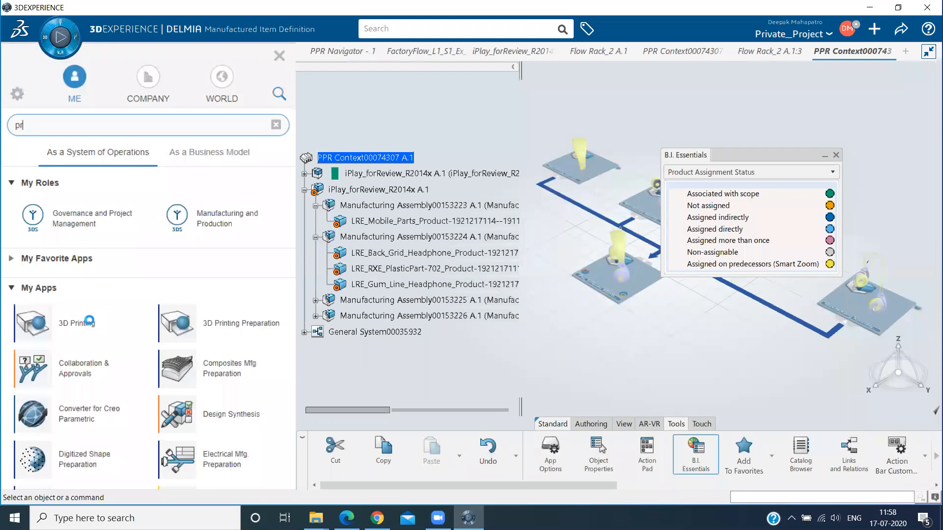
{"action": "type", "text": "ocess"}
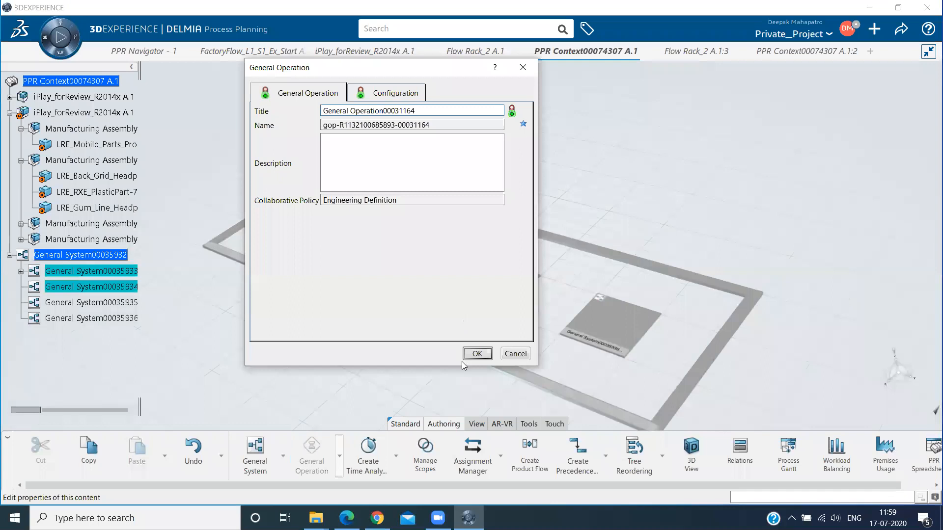
Step: Add three general operations to the second child system, General System00035934
{"action": "left_click", "coordinate": [478, 355]}
{"action": "left_click", "coordinate": [490, 350]}
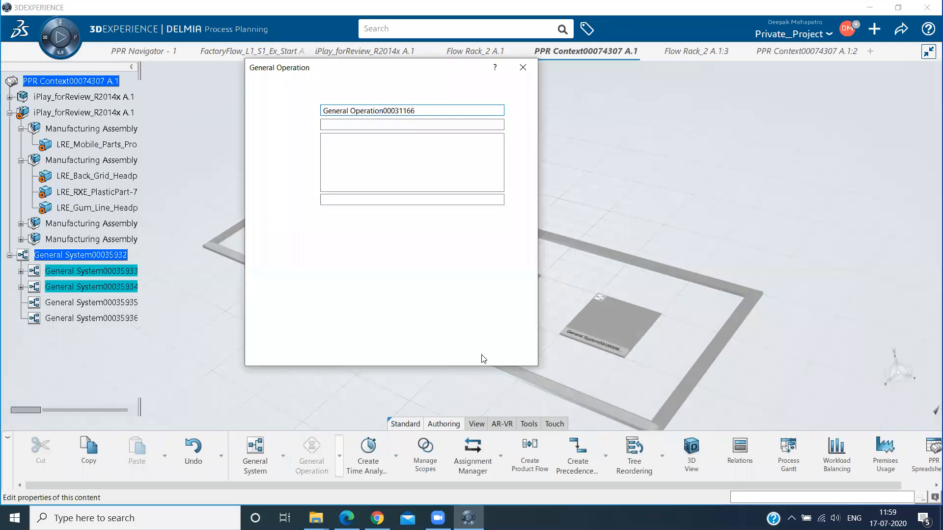
{"action": "left_click", "coordinate": [482, 357]}
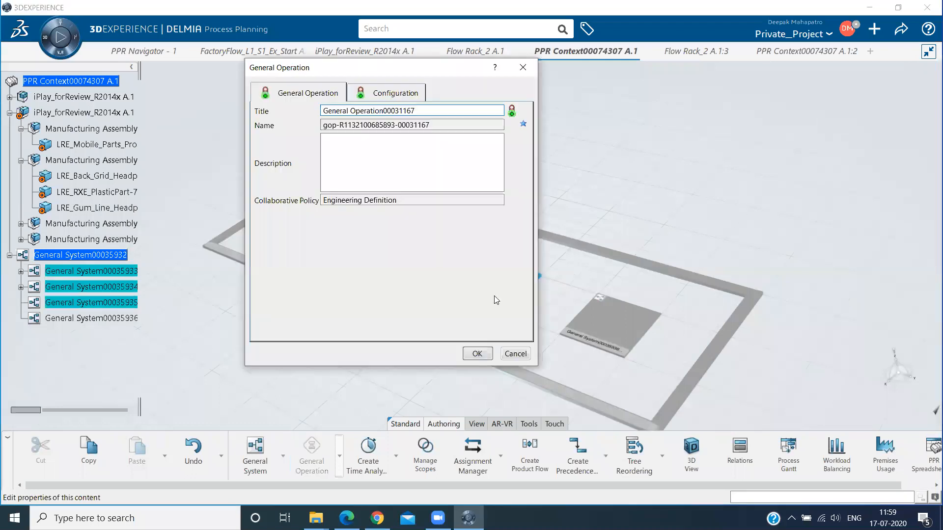
Step: Add six general operations to the third child system, General System00035935
{"action": "left_click", "coordinate": [481, 294]}
{"action": "left_click", "coordinate": [478, 351]}
{"action": "left_click", "coordinate": [484, 290]}
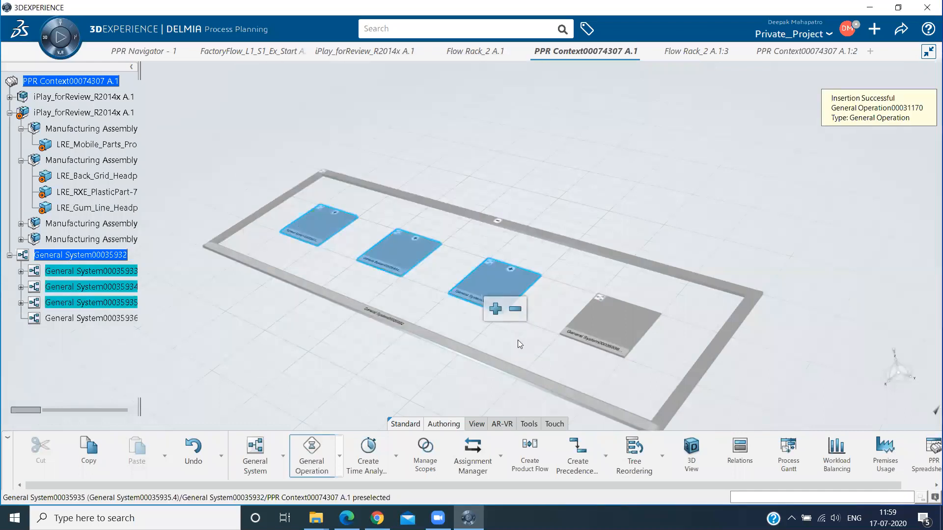
{"action": "left_click", "coordinate": [489, 279]}
{"action": "left_click", "coordinate": [477, 353]}
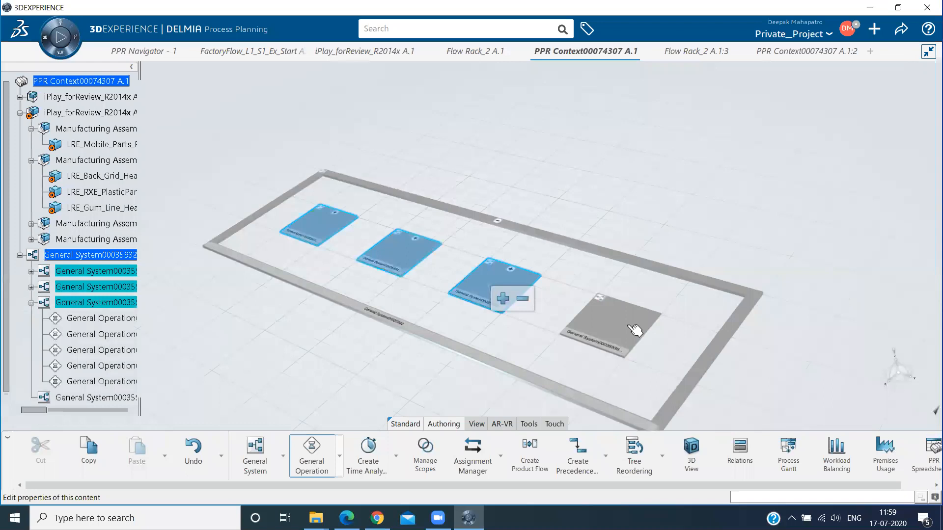
Step: Add six general operations to the fourth child system, General System00035936, and end the General Operation command
{"action": "left_click", "coordinate": [593, 326]}
{"action": "left_click", "coordinate": [480, 352]}
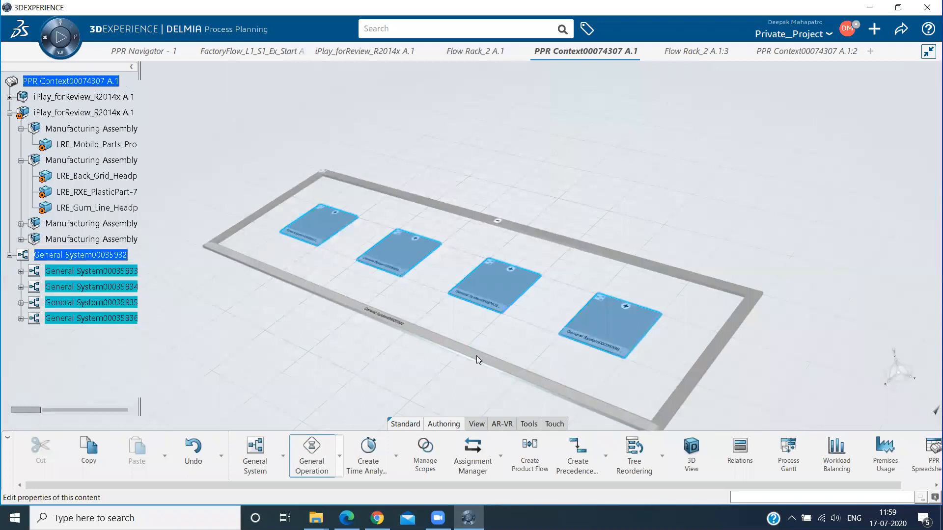
{"action": "left_click", "coordinate": [602, 332]}
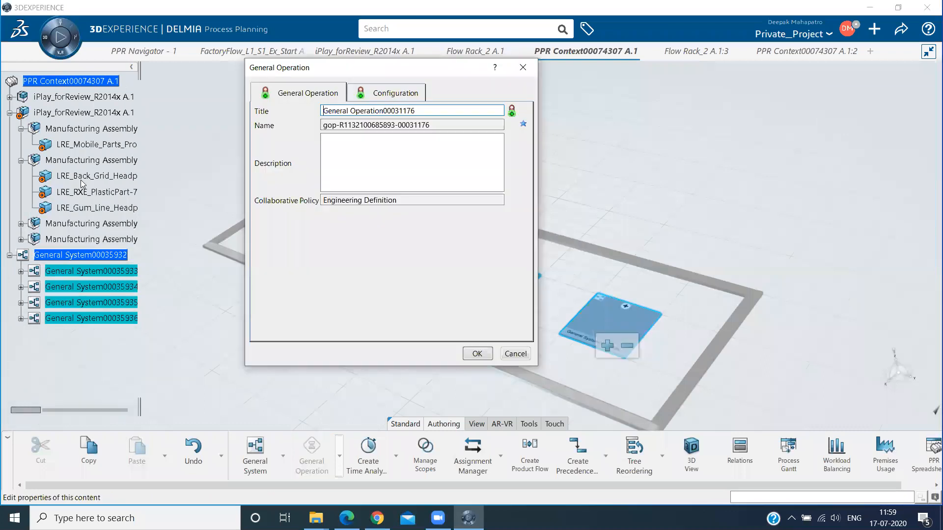
{"action": "left_click", "coordinate": [478, 354]}
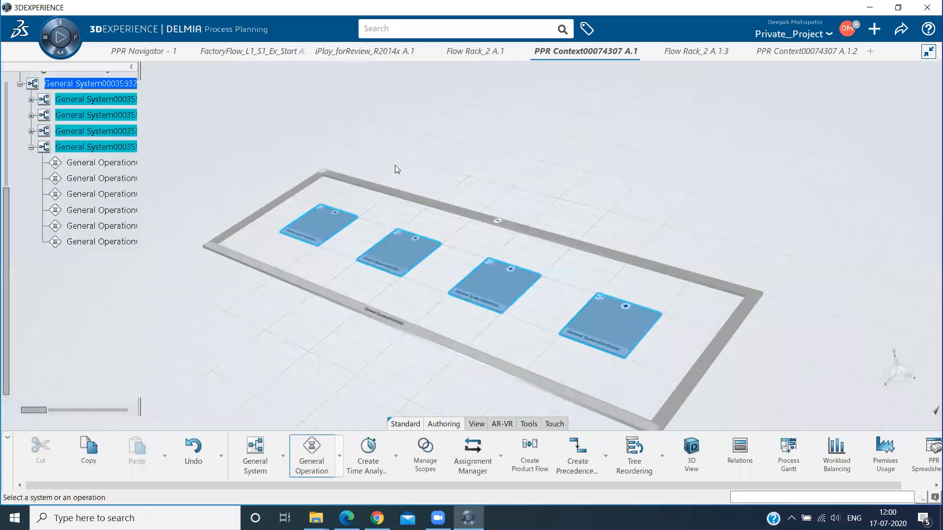
{"action": "key", "text": "Escape"}
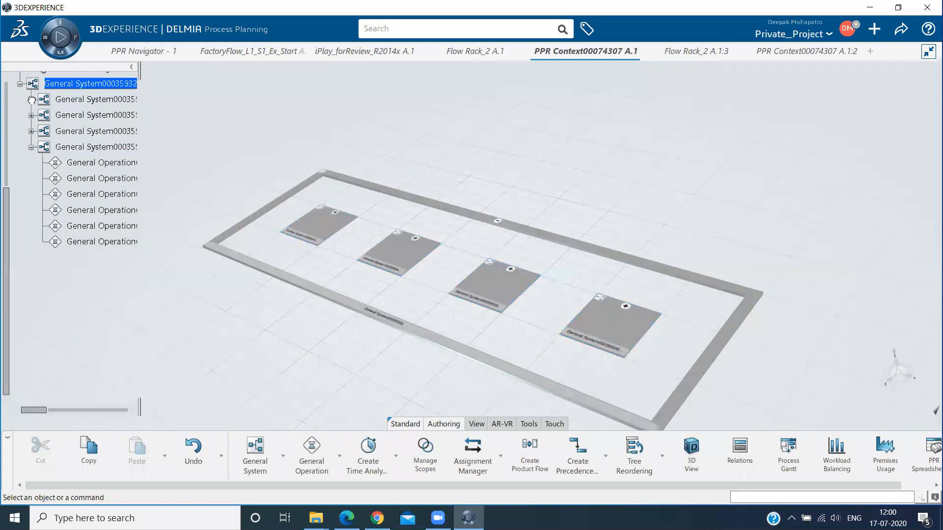
Step: Expand the child general systems in the tree and the 3D view to show their operations
{"action": "left_click", "coordinate": [30, 131]}
{"action": "left_click", "coordinate": [31, 115]}
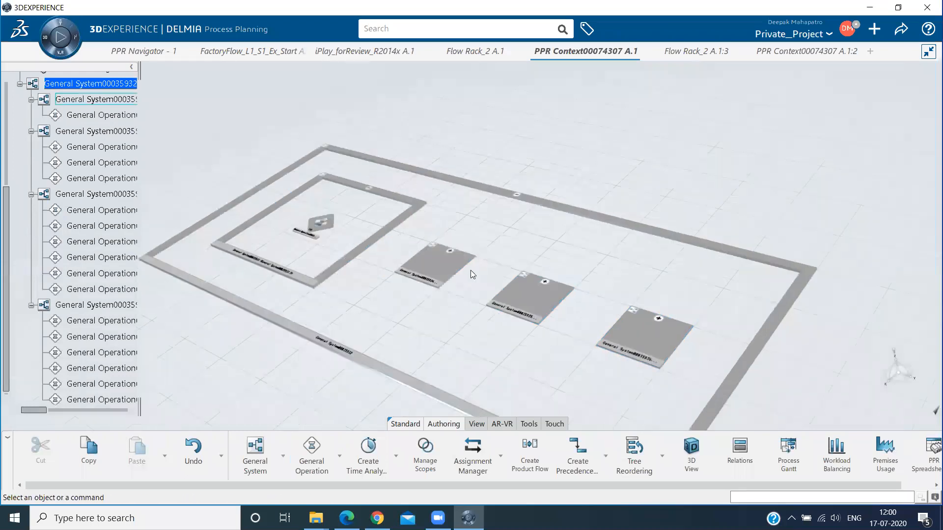
{"action": "scroll", "coordinate": [471, 270], "scroll_direction": "down", "scroll_amount": 3}
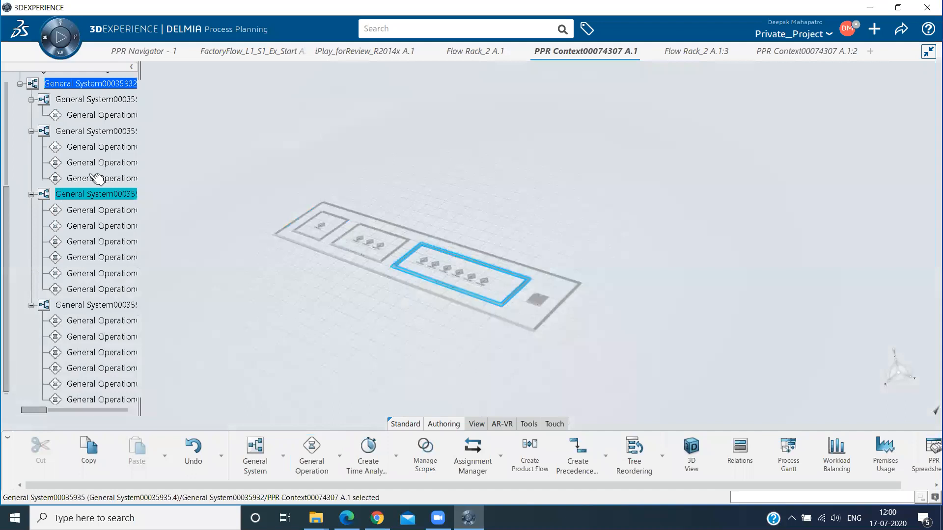
Step: Try to assign the LRE_Mobile_Parts item to the operation of the first child system
{"action": "left_click_drag", "start_coordinate": [194, 308], "coordinate": [120, 325]}
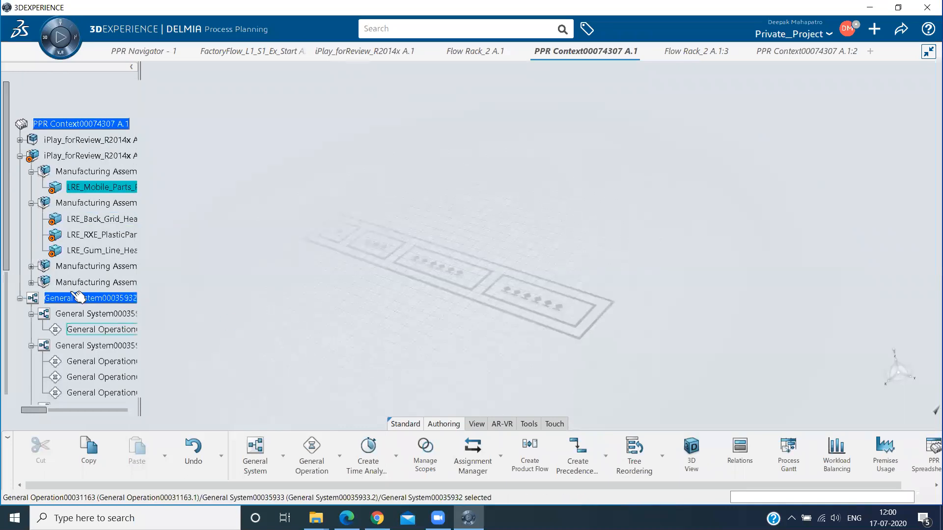
{"action": "key", "text": "Return"}
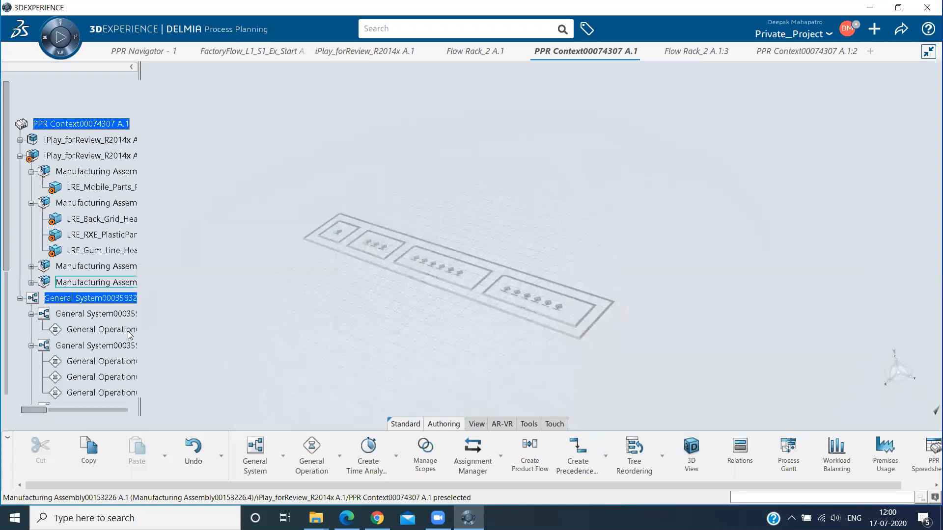
Step: Create a scope from the parent General System00035932 to the manufactured item iPlay_forReview_R2014x A.1 with Manage Scopes
{"action": "right_click", "coordinate": [155, 313]}
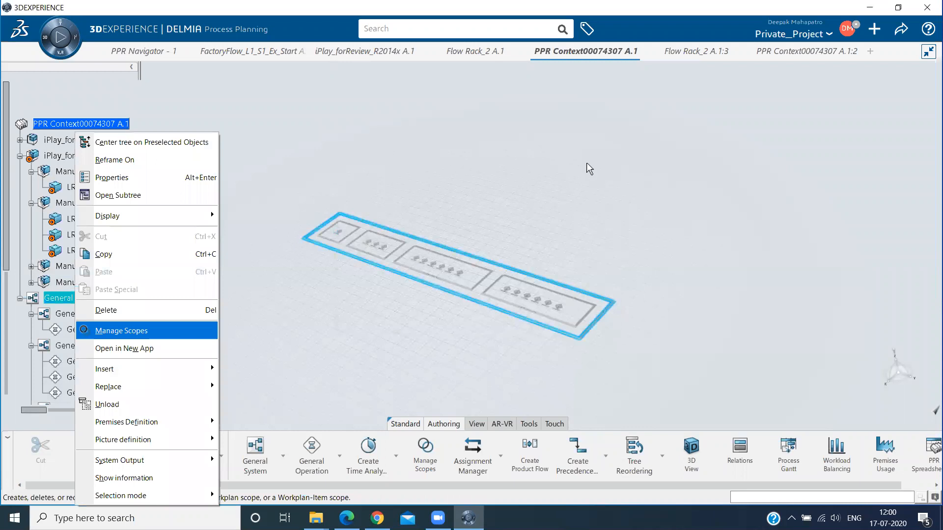
{"action": "key", "text": "Return"}
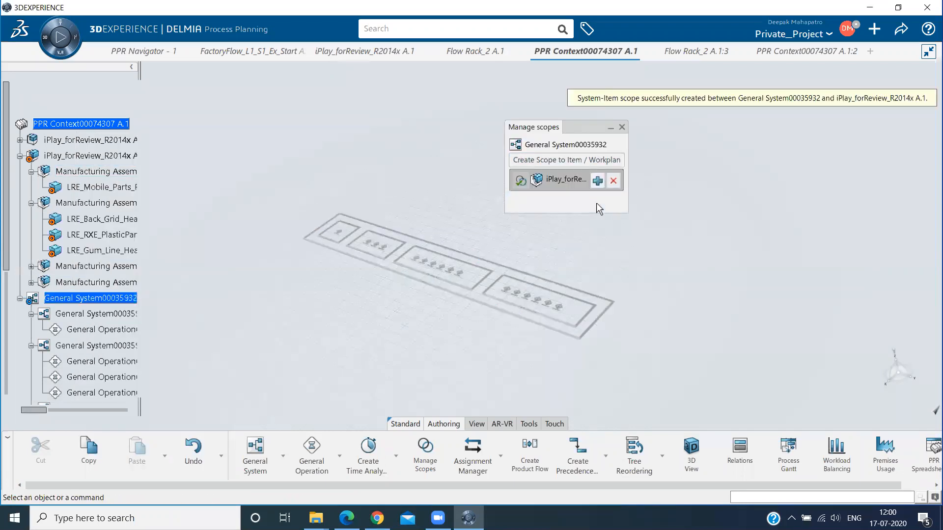
{"action": "left_click", "coordinate": [663, 87]}
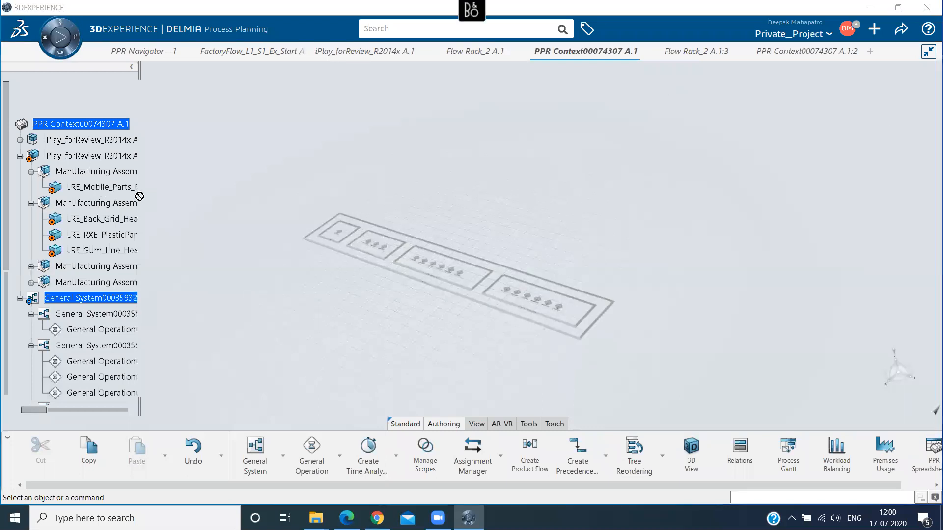
Step: Assign the LRE_Mobile_Parts item to the single operation of General System00035933
{"action": "left_click_drag", "start_coordinate": [139, 196], "coordinate": [124, 332]}
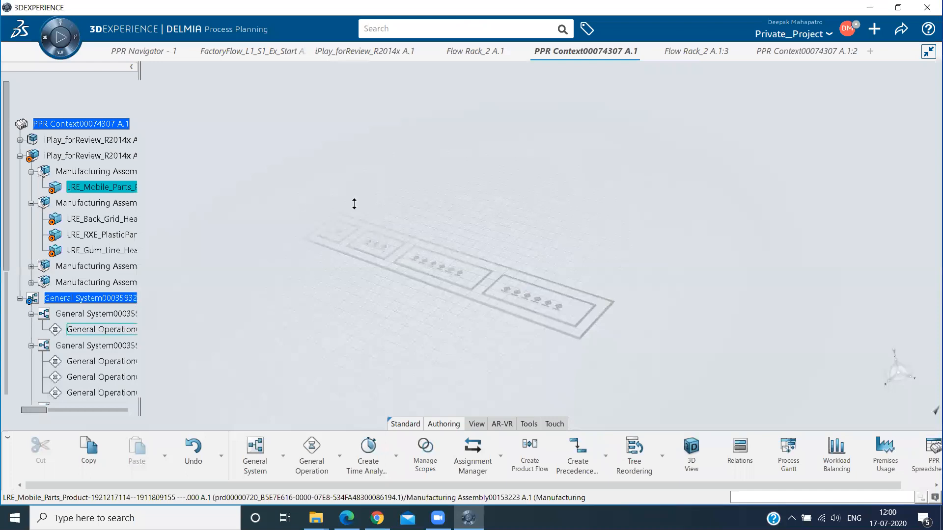
{"action": "scroll", "coordinate": [395, 155], "scroll_direction": "up", "scroll_amount": 3}
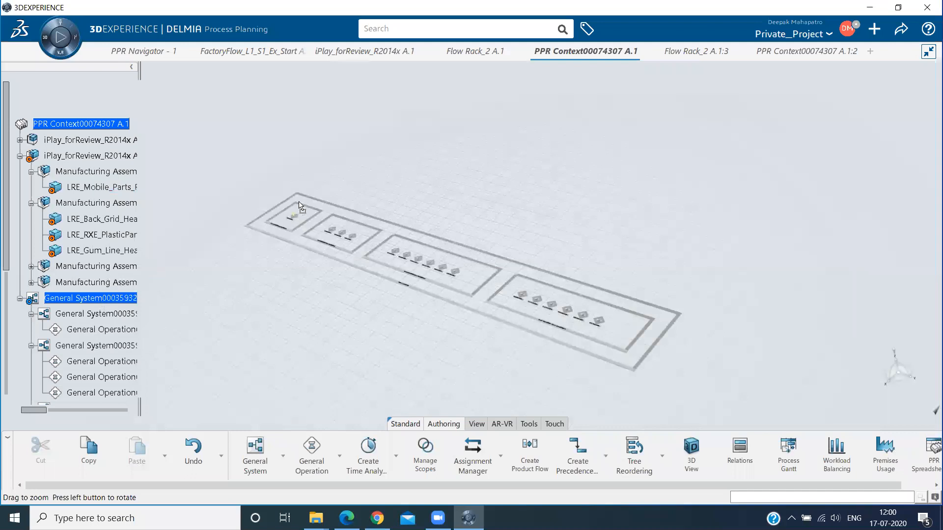
{"action": "scroll", "coordinate": [300, 206], "scroll_direction": "up", "scroll_amount": 5}
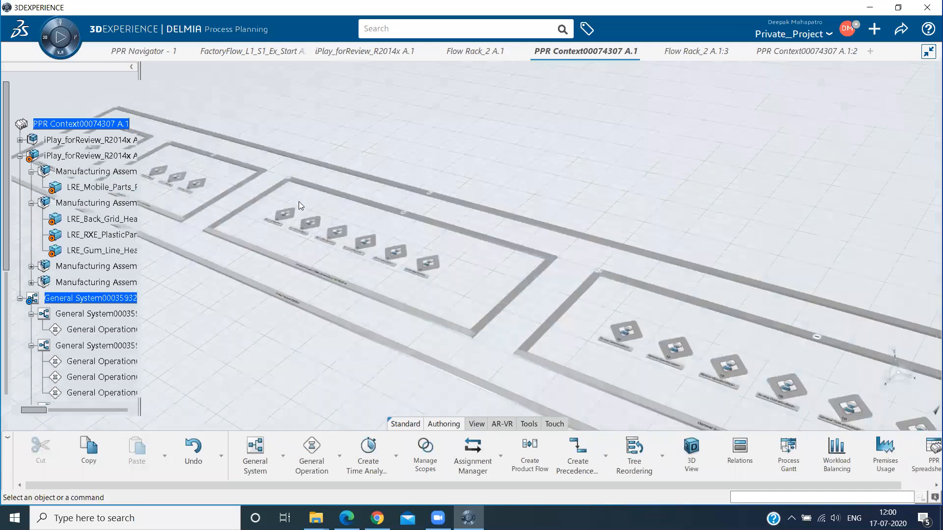
Step: Assign the second manufacturing assembly's Back_Grid, RXE_PlasticPart and Gum_Line items to the operations of General System00035934
{"action": "middle_click_drag", "start_coordinate": [34, 209], "coordinate": [107, 221]}
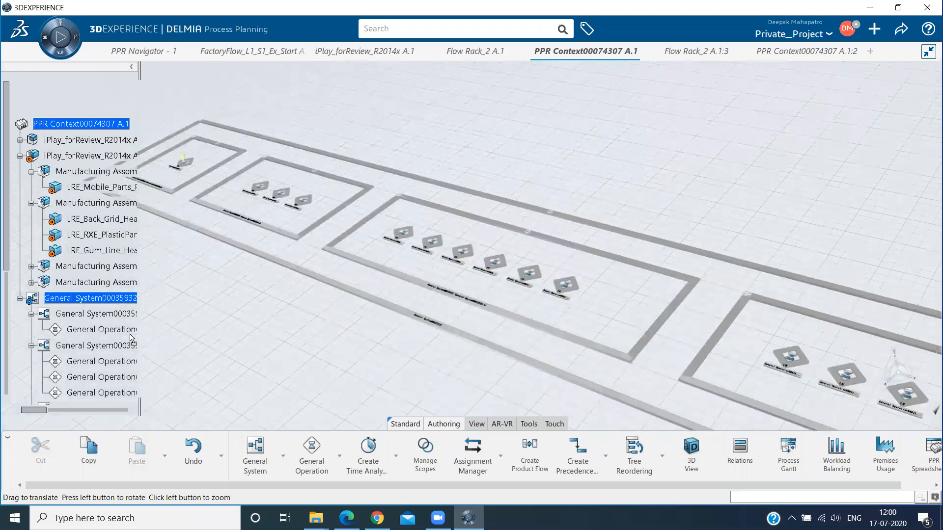
{"action": "middle_click_drag", "start_coordinate": [131, 266], "coordinate": [169, 279]}
{"action": "scroll", "coordinate": [95, 211], "scroll_direction": "down", "scroll_amount": 3}
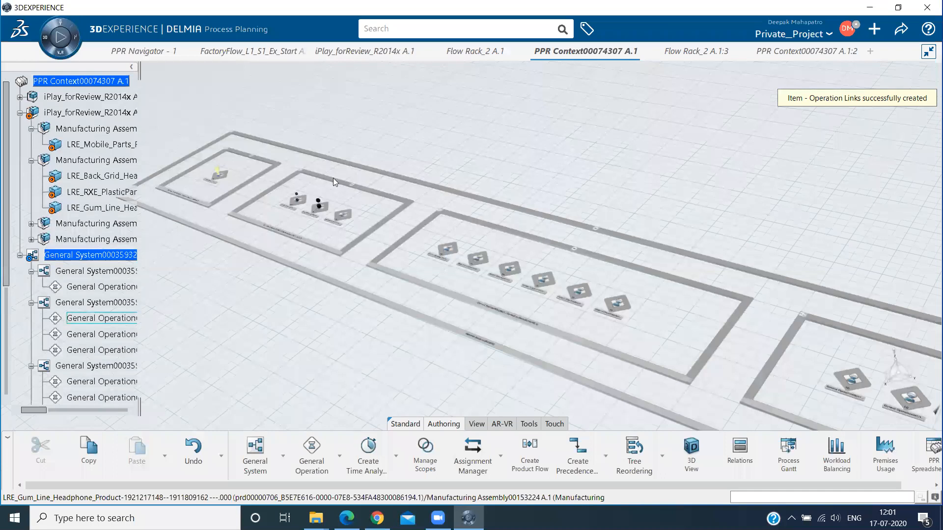
Step: Expand the third manufacturing assembly and assign its items to the operations of General System00035935
{"action": "middle_click_drag", "start_coordinate": [336, 182], "coordinate": [330, 179]}
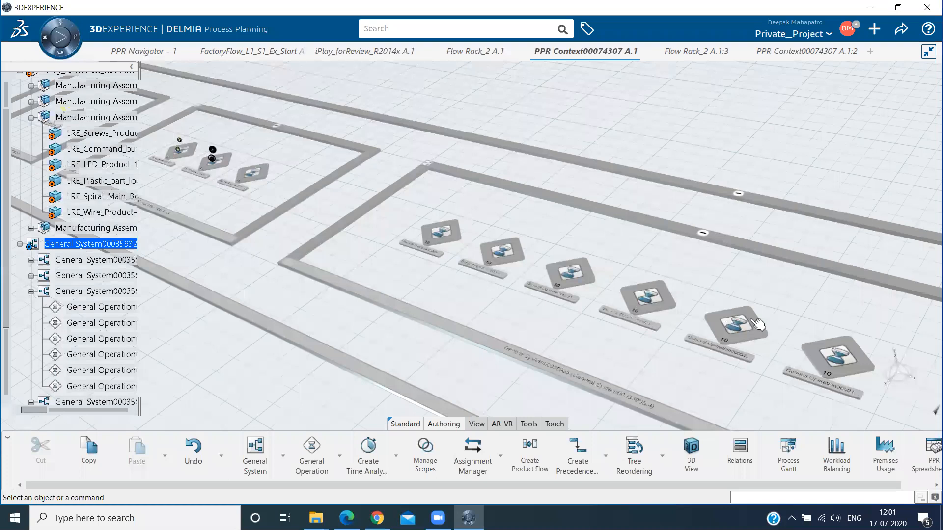
{"action": "middle_click_drag", "start_coordinate": [790, 324], "coordinate": [671, 263]}
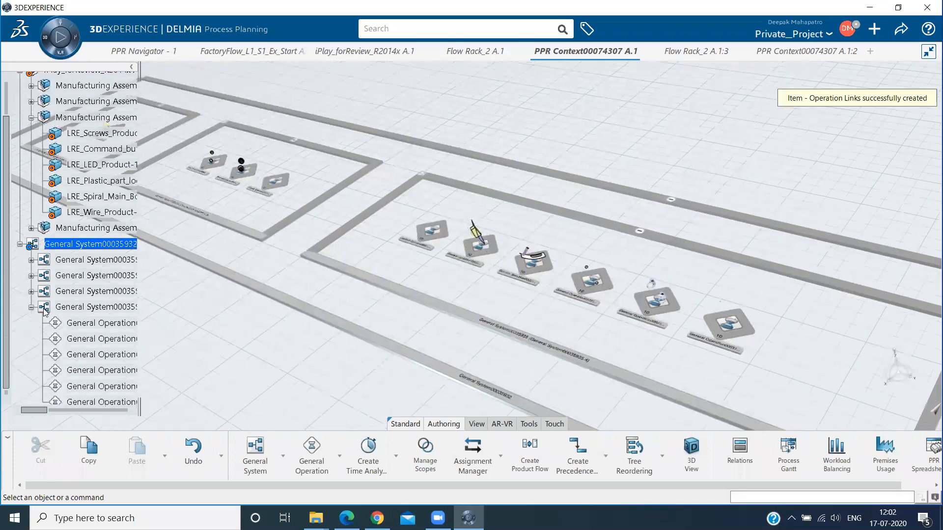
Step: Expand the fourth manufacturing assembly and assign its six items to the operations of General System00035936, one item per operation
{"action": "middle_click_drag", "start_coordinate": [659, 236], "coordinate": [523, 196]}
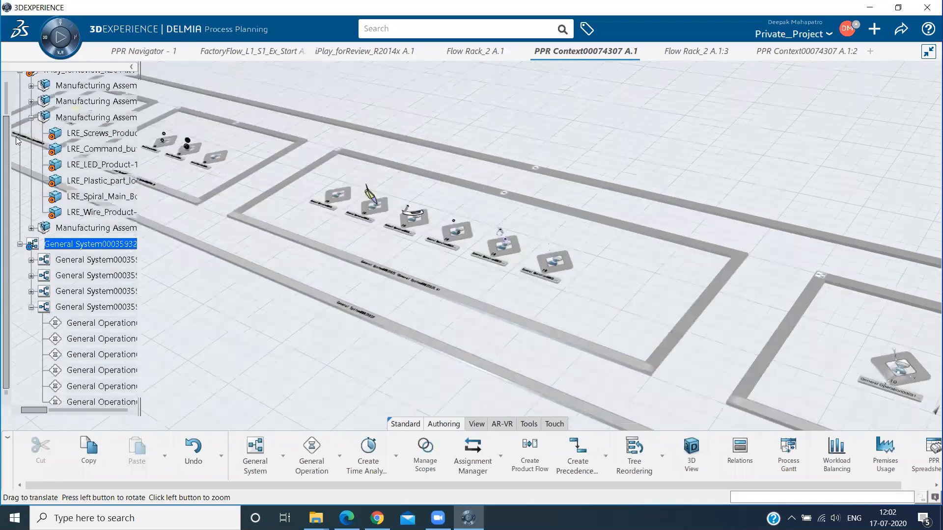
{"action": "middle_click_drag", "start_coordinate": [16, 141], "coordinate": [32, 122]}
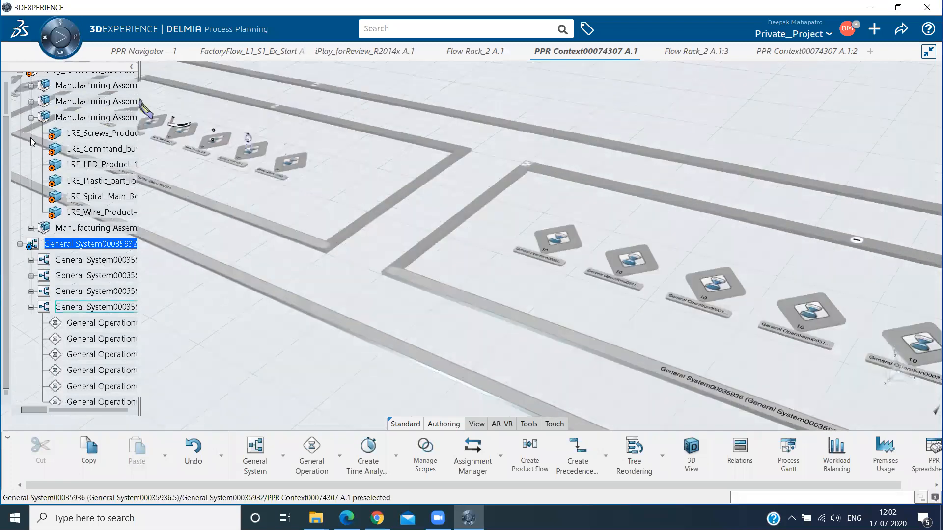
{"action": "left_click", "coordinate": [31, 133]}
{"action": "left_click_drag", "start_coordinate": [87, 149], "coordinate": [454, 216]}
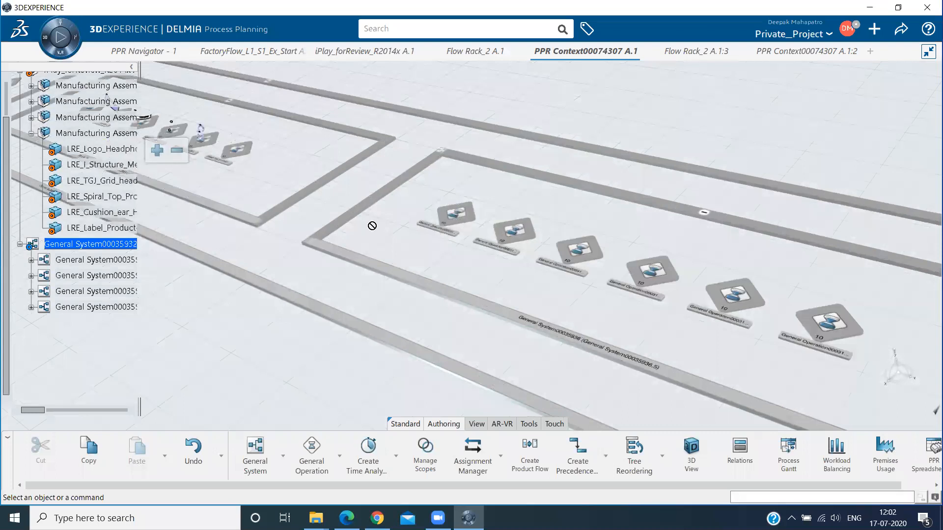
{"action": "left_click_drag", "start_coordinate": [104, 182], "coordinate": [444, 228]}
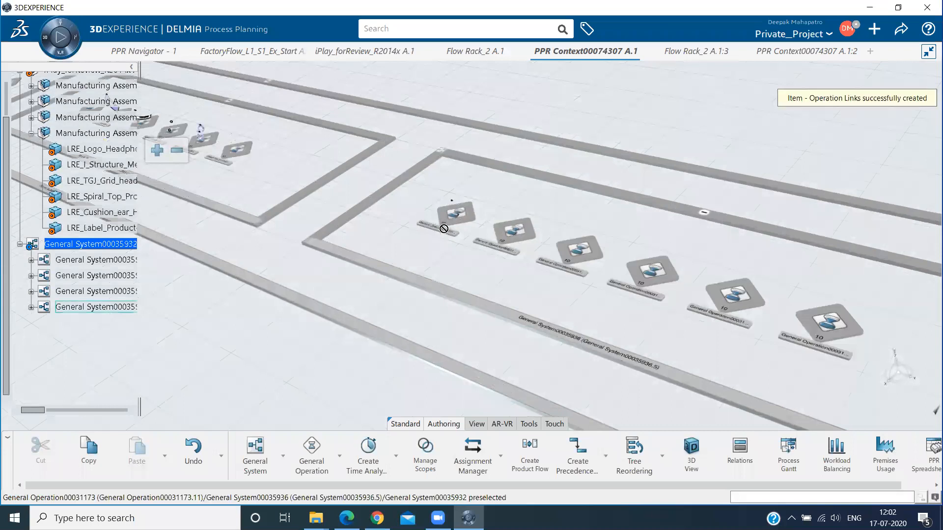
{"action": "left_click_drag", "start_coordinate": [101, 168], "coordinate": [652, 276]}
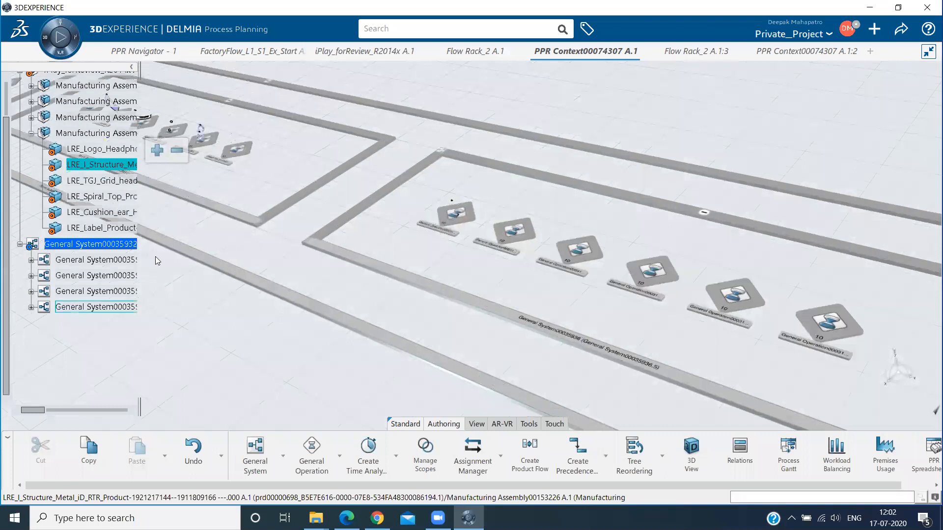
{"action": "left_click_drag", "start_coordinate": [101, 228], "coordinate": [818, 322]}
{"action": "left_click_drag", "start_coordinate": [114, 215], "coordinate": [732, 297]}
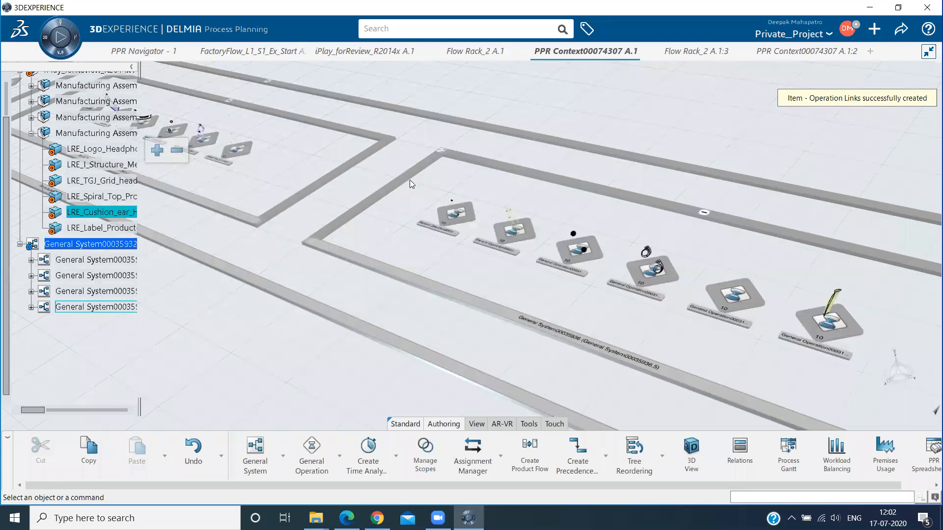
Step: Create a product flow from General System00035933 to General System00035934
{"action": "middle_click_drag", "start_coordinate": [410, 180], "coordinate": [429, 151]}
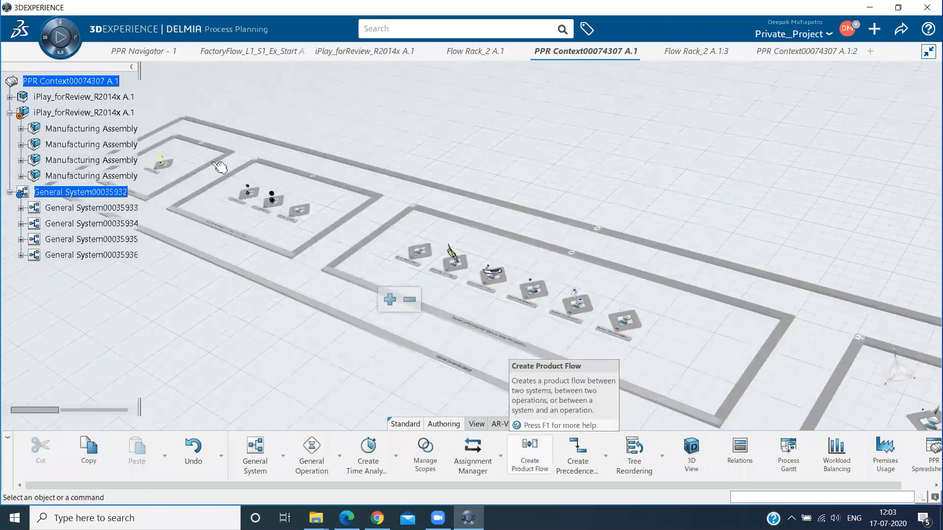
{"action": "left_click", "coordinate": [528, 465]}
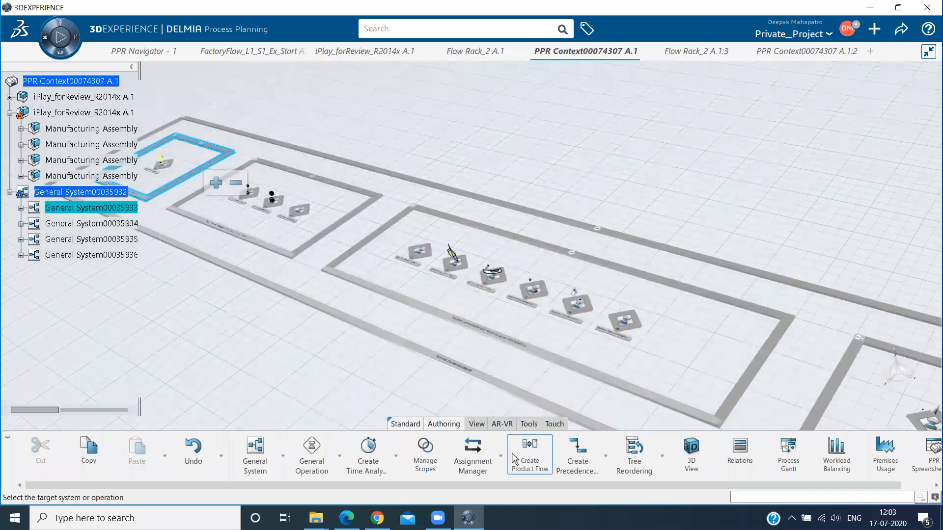
{"action": "left_click", "coordinate": [395, 277]}
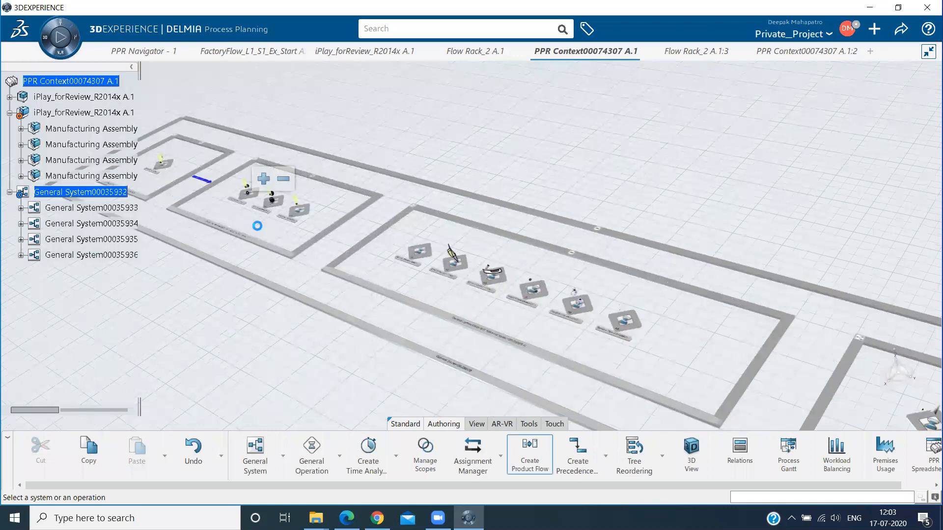
{"action": "scroll", "coordinate": [256, 221], "scroll_direction": "up", "scroll_amount": 2}
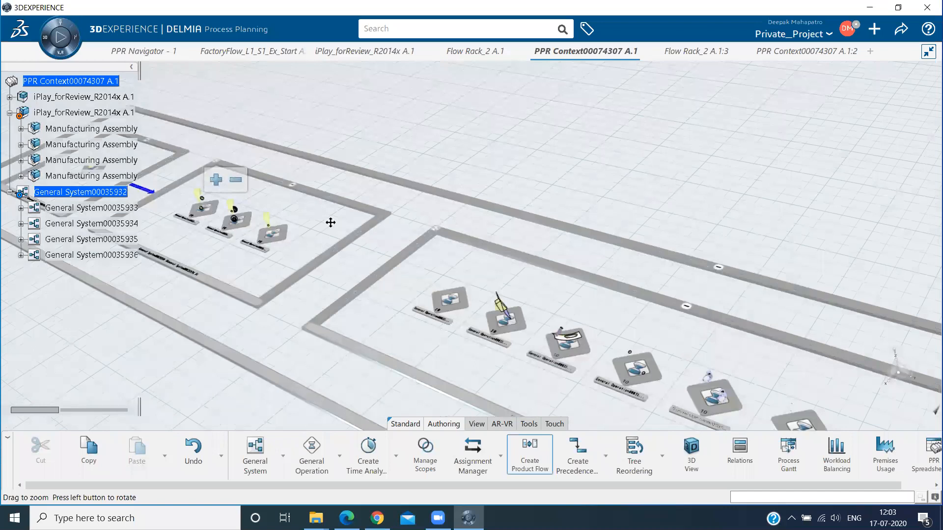
Step: Link the three operations of General System00035934 in sequence with product flows and connect that system to General System00035935
{"action": "middle_click_drag", "start_coordinate": [327, 216], "coordinate": [361, 235]}
{"action": "left_click", "coordinate": [289, 237]}
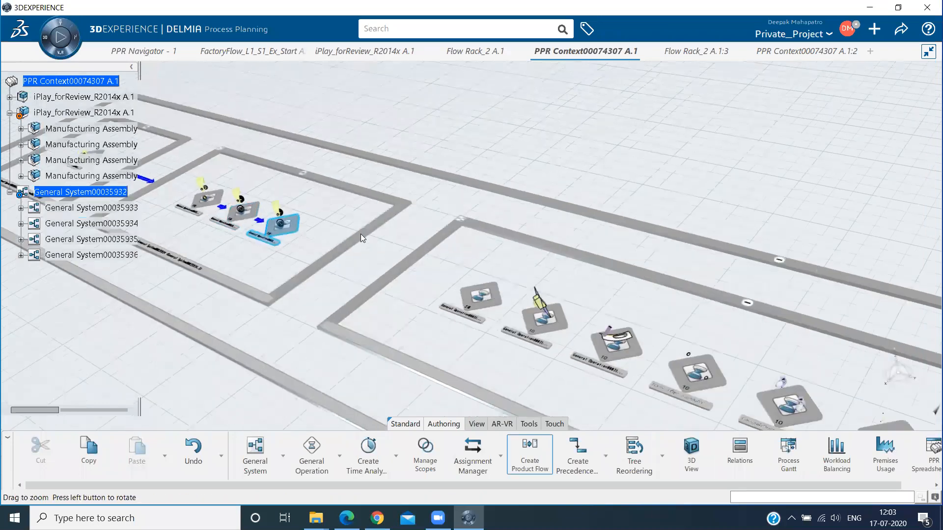
{"action": "left_click", "coordinate": [526, 469]}
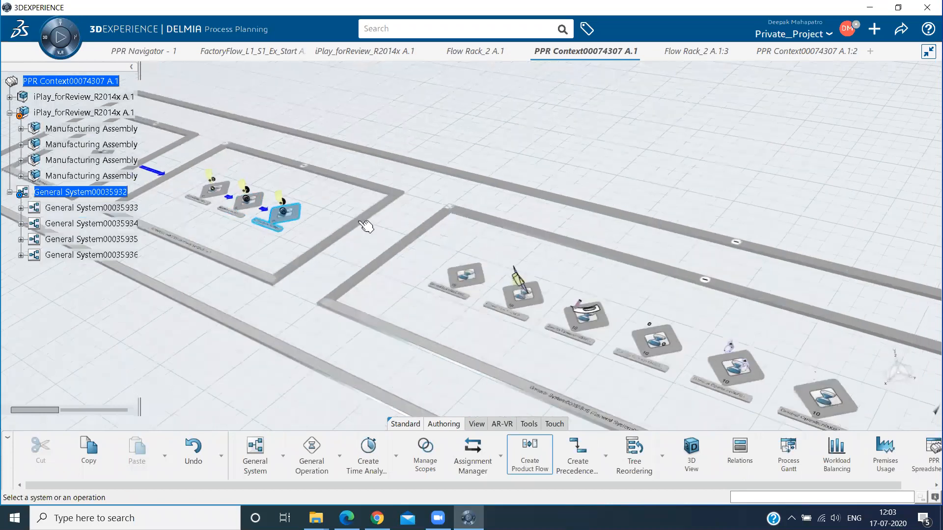
{"action": "left_click", "coordinate": [425, 238]}
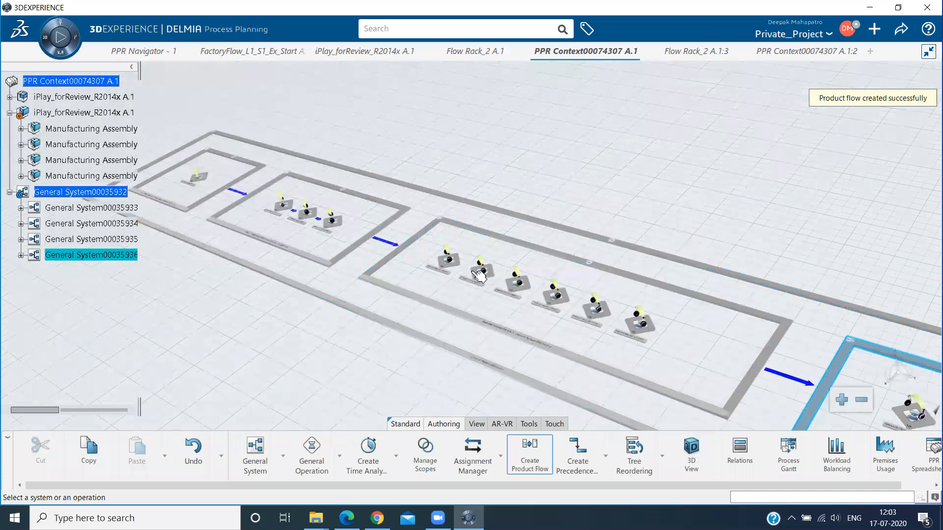
Step: Link the six operations in General System00035935 and the six in General System00035936 in sequence with product flows
{"action": "left_click", "coordinate": [516, 285]}
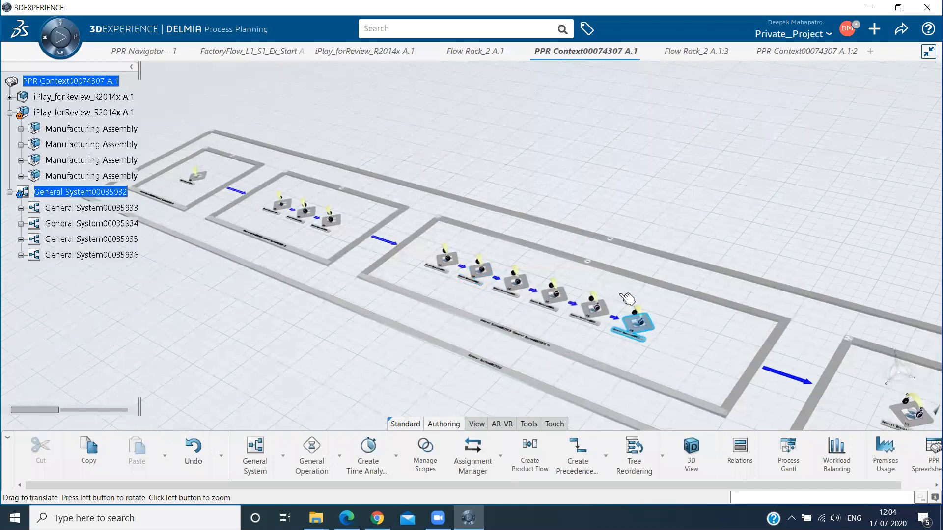
{"action": "middle_click_drag", "start_coordinate": [829, 385], "coordinate": [704, 310]}
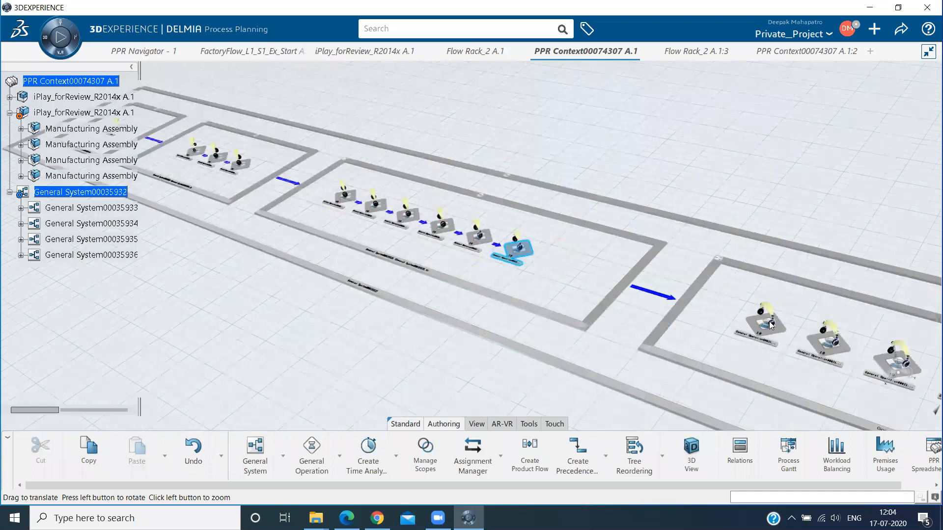
{"action": "left_click", "coordinate": [386, 294]}
{"action": "middle_click_drag", "start_coordinate": [375, 400], "coordinate": [436, 217]}
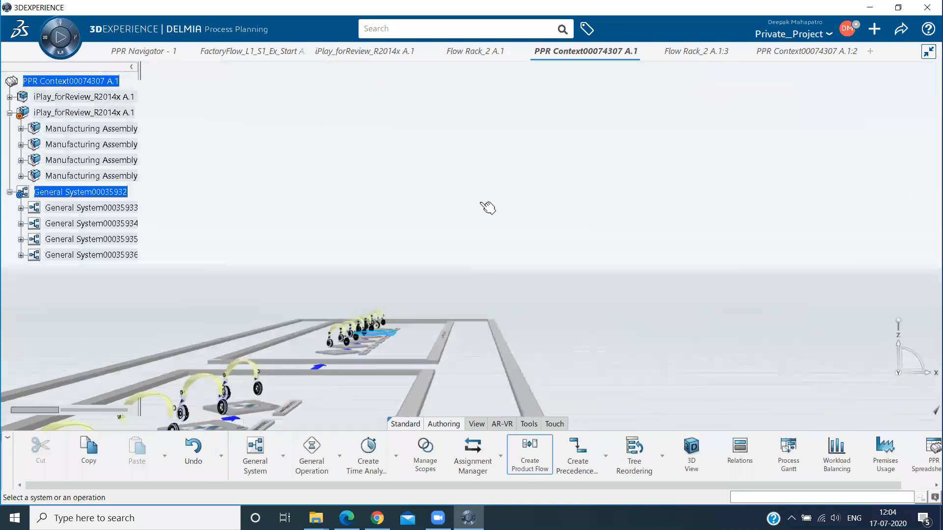
{"action": "middle_click_drag", "start_coordinate": [488, 208], "coordinate": [488, 205]}
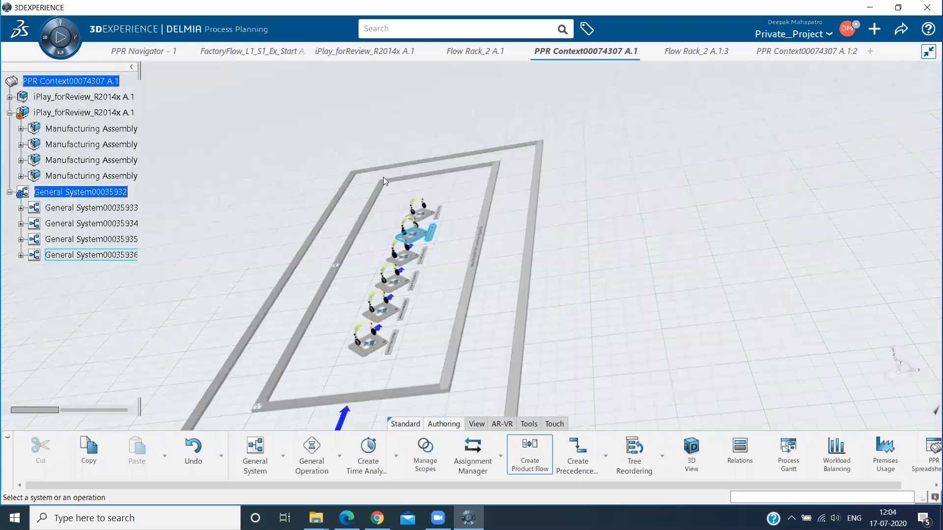
{"action": "middle_click_drag", "start_coordinate": [383, 177], "coordinate": [320, 290]}
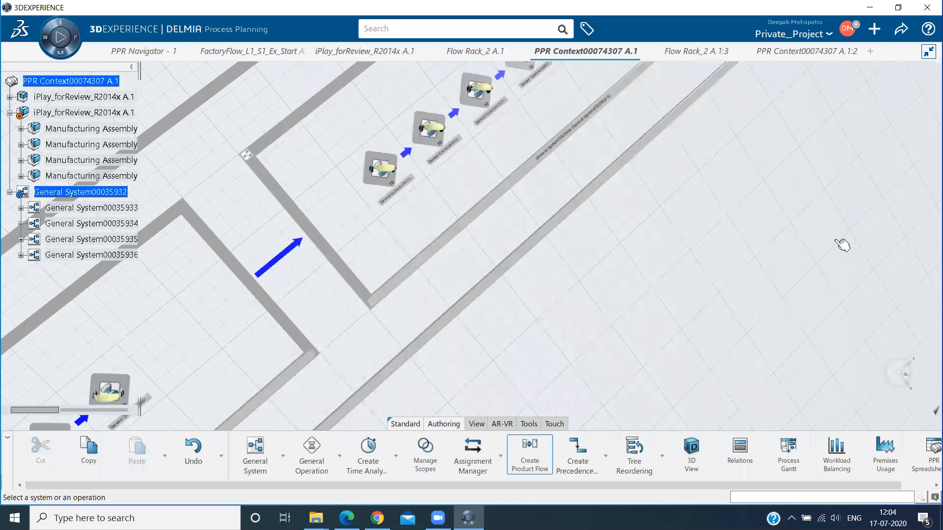
{"action": "middle_click_drag", "start_coordinate": [833, 278], "coordinate": [809, 370]}
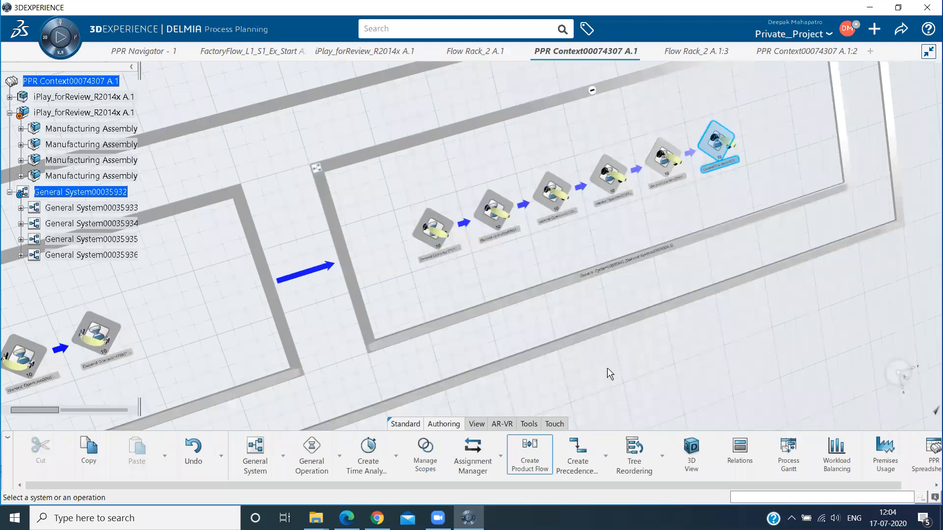
Step: Look over the available precedence link types without choosing one, leave product flow creation and inspect the complete system layout
{"action": "scroll", "coordinate": [604, 369], "scroll_direction": "down", "scroll_amount": 2}
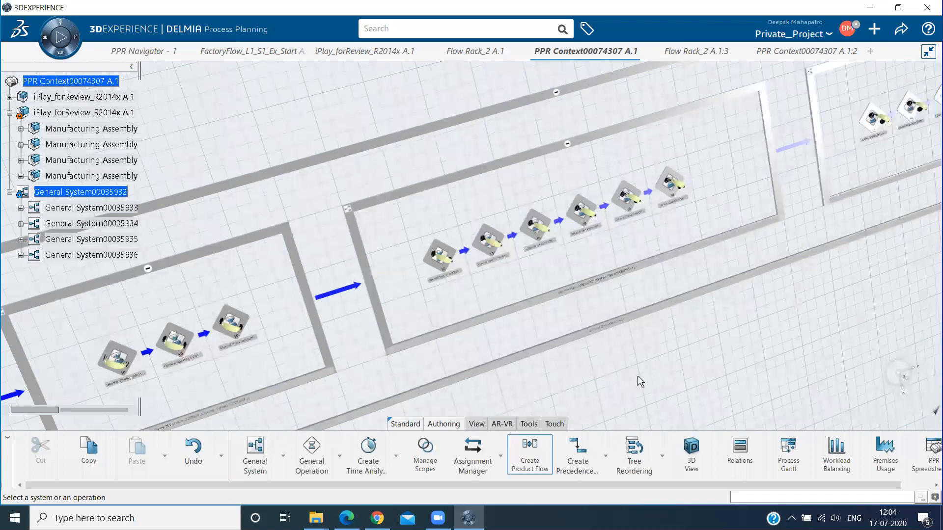
{"action": "left_click", "coordinate": [605, 456]}
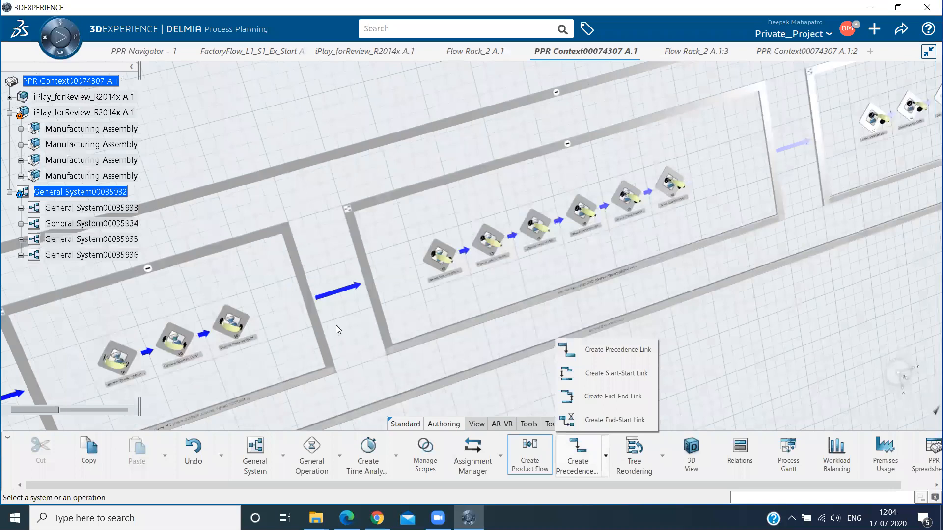
{"action": "left_click", "coordinate": [240, 334]}
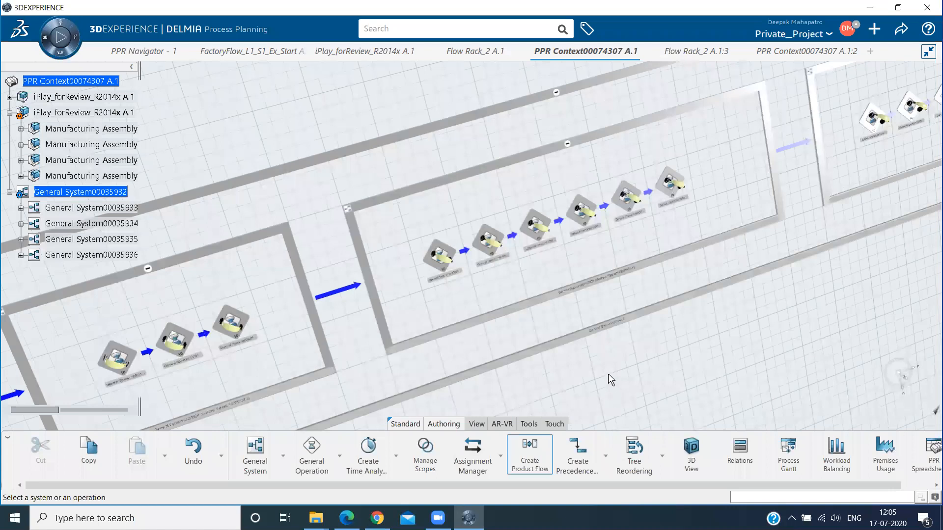
{"action": "key", "text": "Escape"}
{"action": "middle_click_drag", "start_coordinate": [611, 355], "coordinate": [642, 349]}
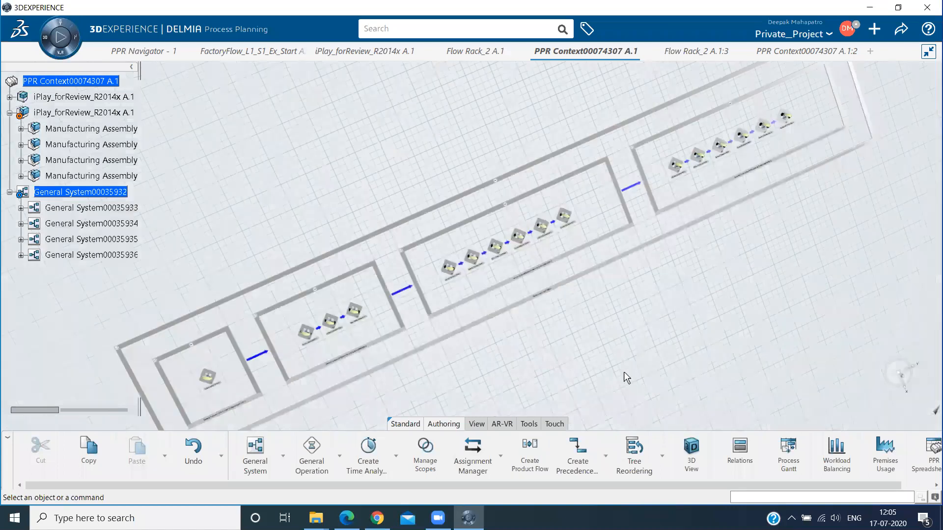
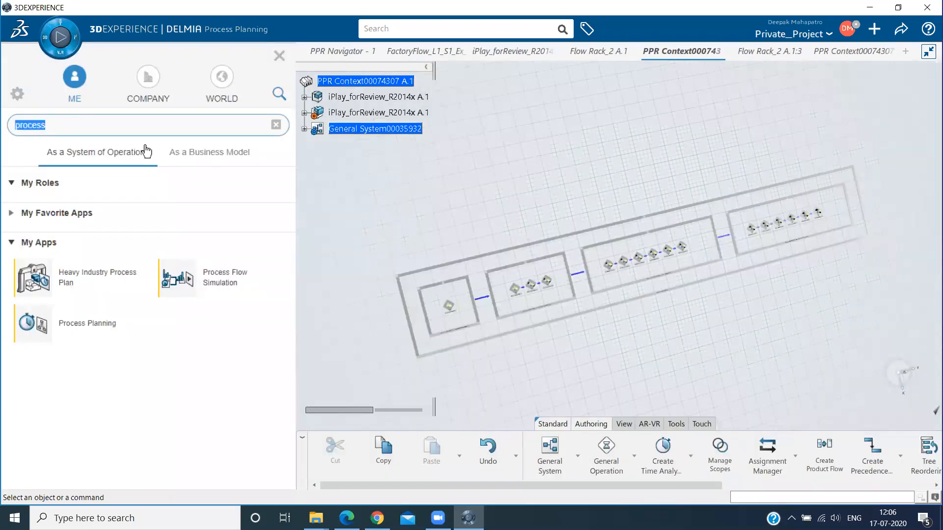
Step: Search the apps for "equip" and switch the PPR context to the Equipment Allocation app
{"action": "key", "text": "BackSpace"}
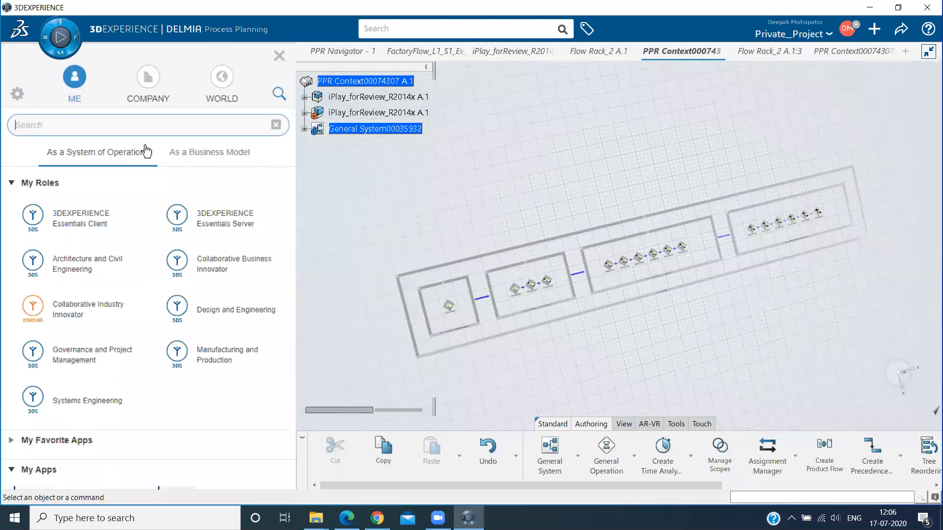
{"action": "type", "text": "equip"}
{"action": "left_click", "coordinate": [95, 287]}
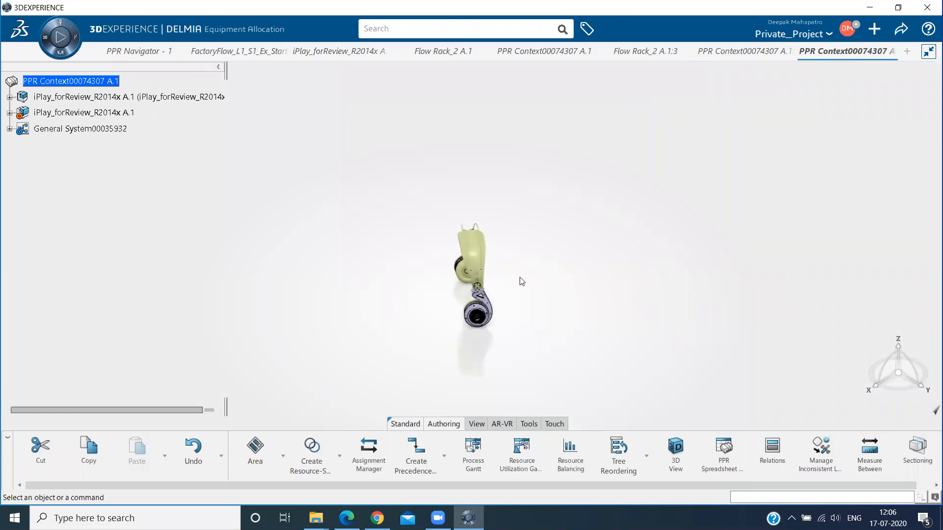
Step: Insert a manufacturing cell titled Layout under the PPR context
{"action": "middle_click_drag", "start_coordinate": [521, 283], "coordinate": [502, 235]}
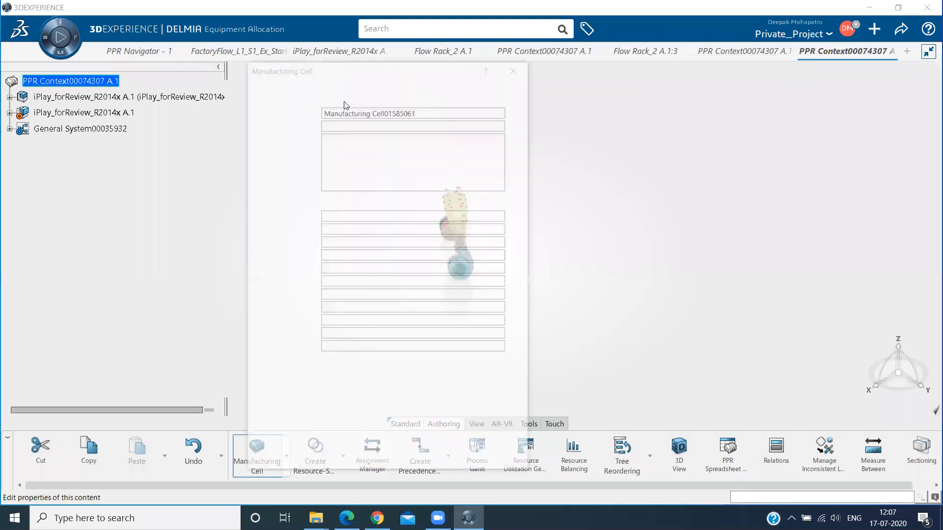
{"action": "left_click_drag", "start_coordinate": [418, 111], "coordinate": [321, 111]}
{"action": "type", "text": "La"}
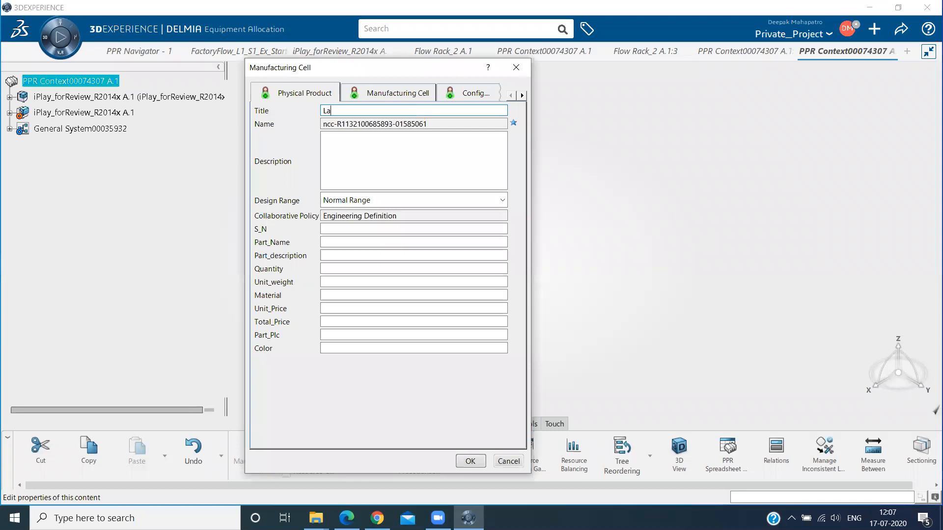
{"action": "type", "text": "yout"}
{"action": "key", "text": "Return"}
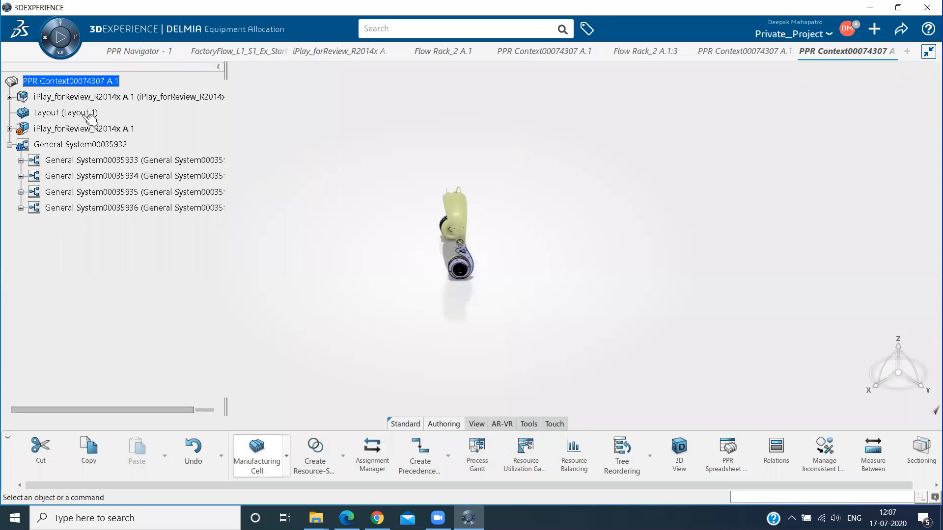
Step: Insert two manufacturing cells titled S10 and S20 under the Layout cell
{"action": "left_click", "coordinate": [84, 114]}
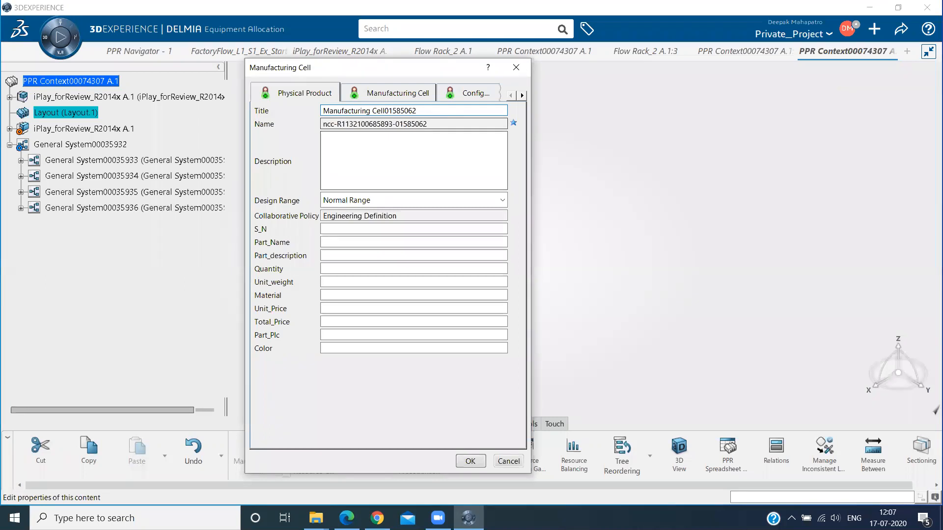
{"action": "type", "text": "Sta"}
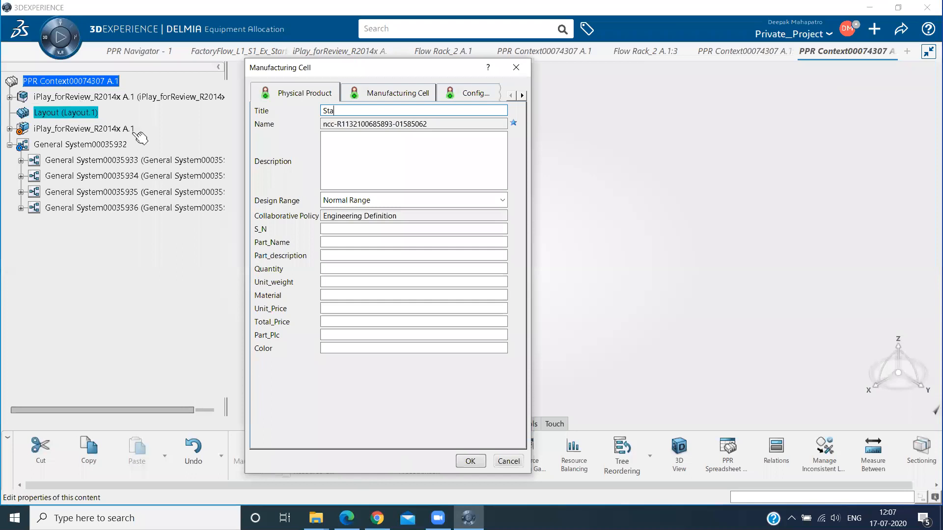
{"action": "key", "text": "Return"}
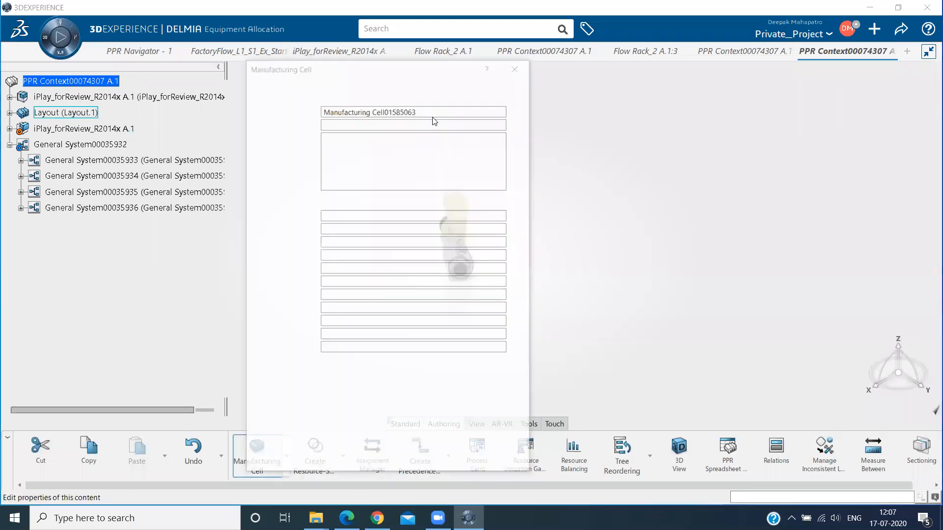
{"action": "left_click_drag", "start_coordinate": [432, 112], "coordinate": [322, 112]}
{"action": "type", "text": "S20"}
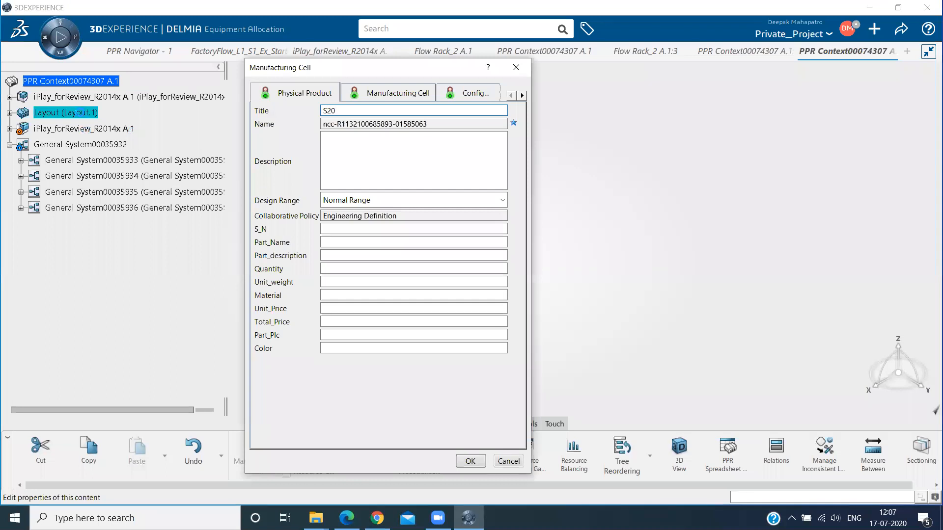
{"action": "key", "text": "Return"}
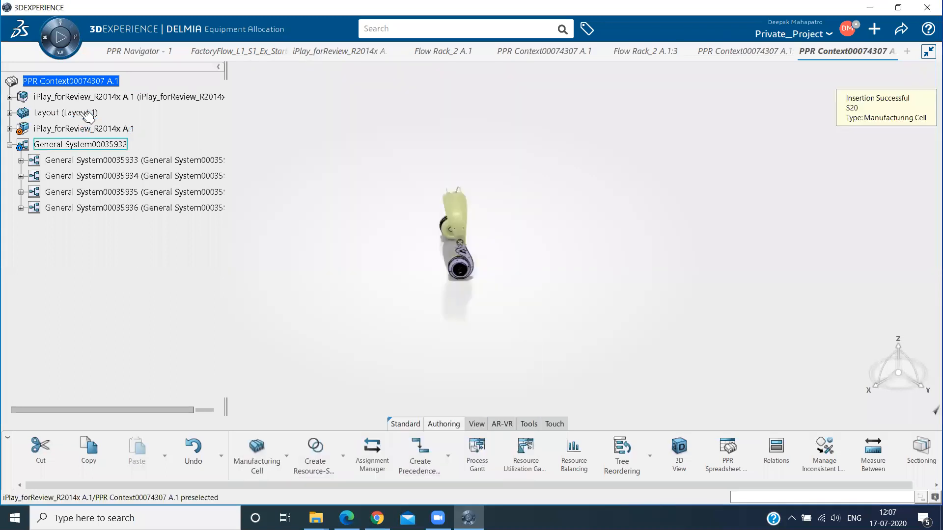
Step: Insert two more manufacturing cells titled S30 and S40 under the Layout cell and expand Layout in the tree
{"action": "left_click", "coordinate": [87, 114]}
{"action": "left_click", "coordinate": [257, 453]}
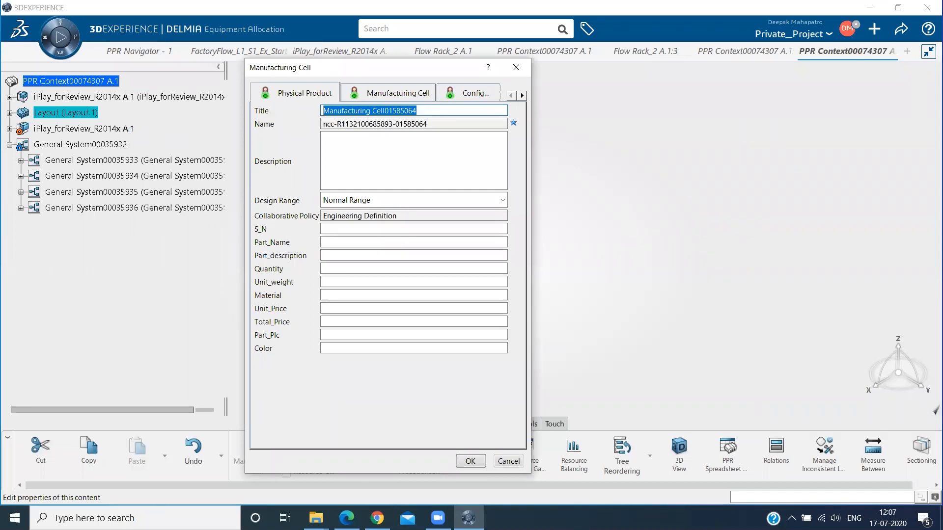
{"action": "type", "text": "S30"}
{"action": "key", "text": "Return"}
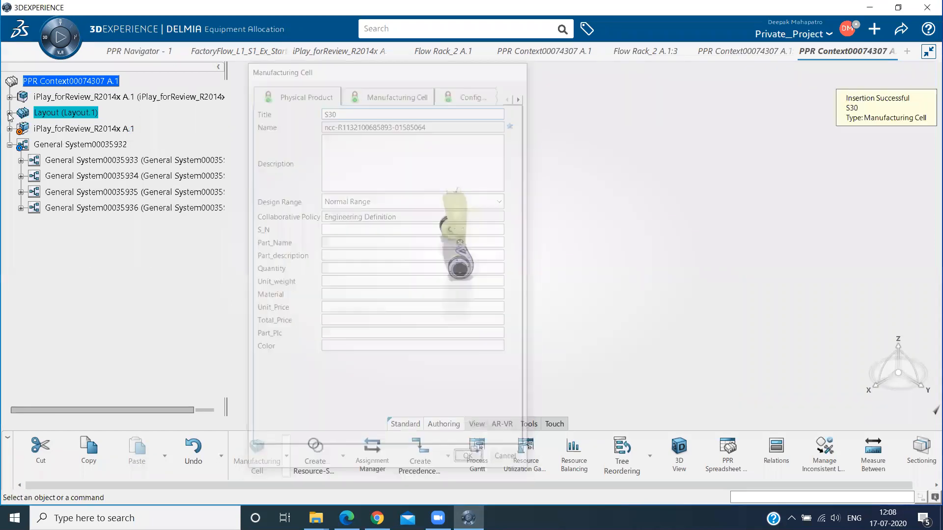
{"action": "left_click", "coordinate": [10, 113]}
{"action": "left_click", "coordinate": [274, 458]}
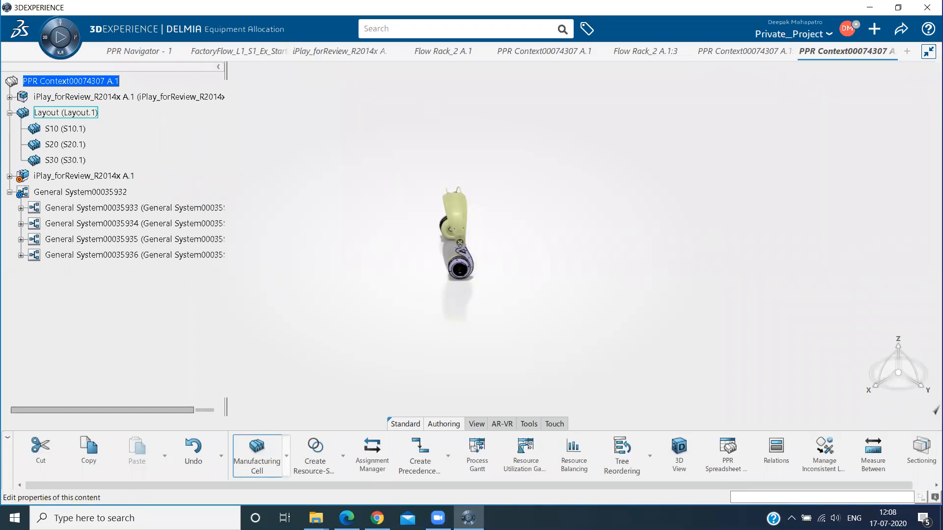
{"action": "type", "text": "S40"}
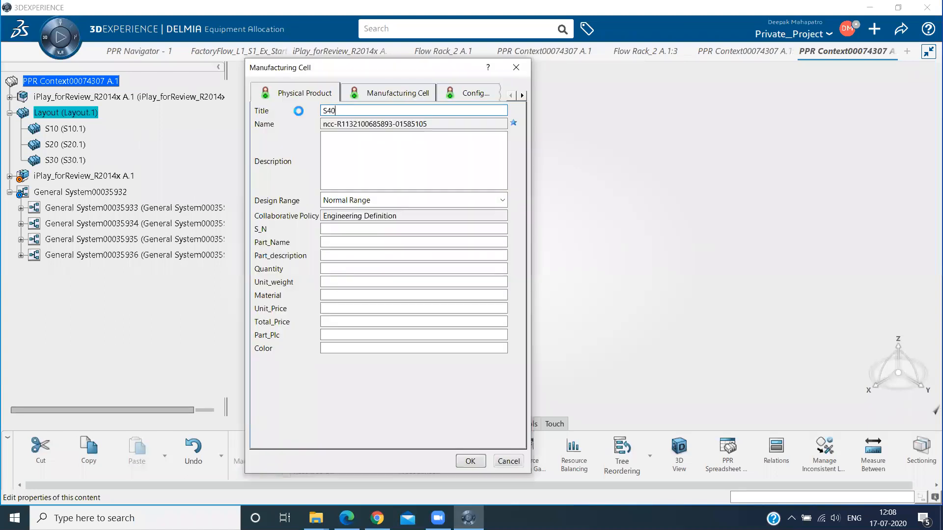
{"action": "key", "text": "Return"}
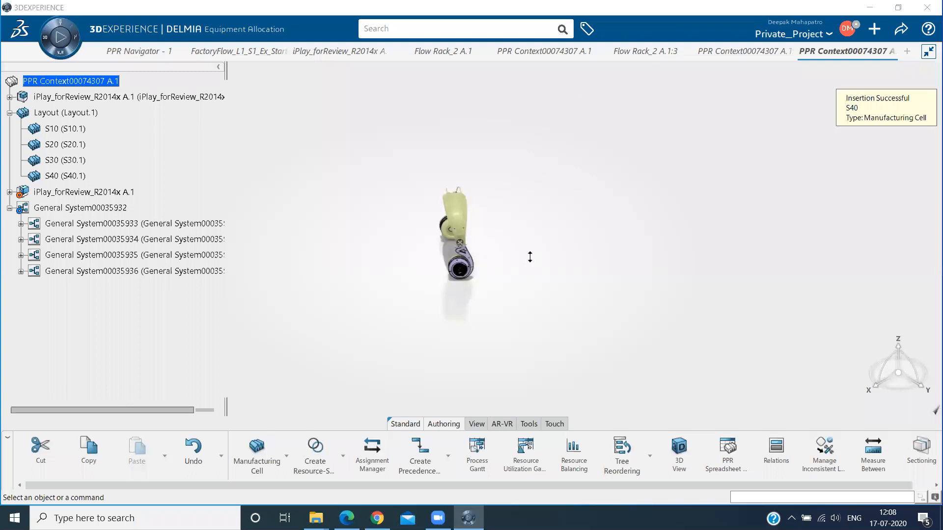
{"action": "middle_click_drag", "start_coordinate": [528, 260], "coordinate": [431, 252]}
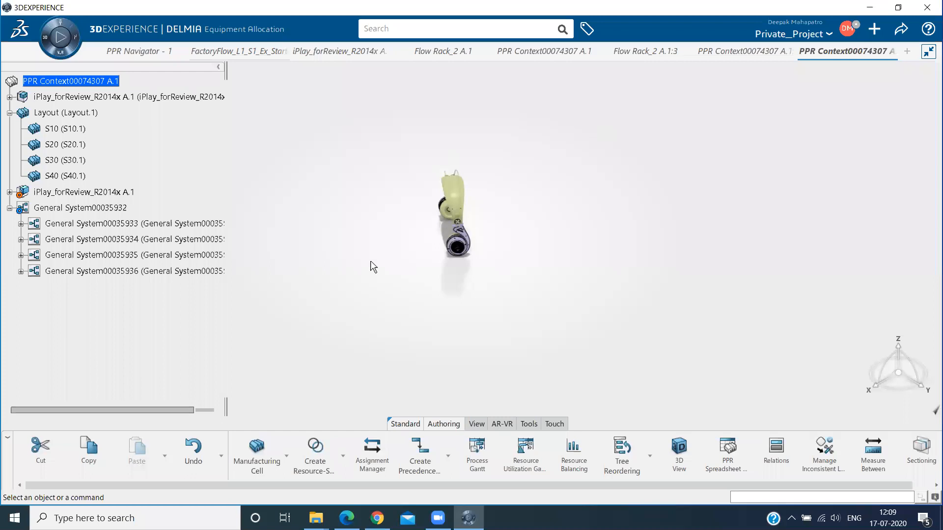
{"action": "left_click", "coordinate": [908, 51]}
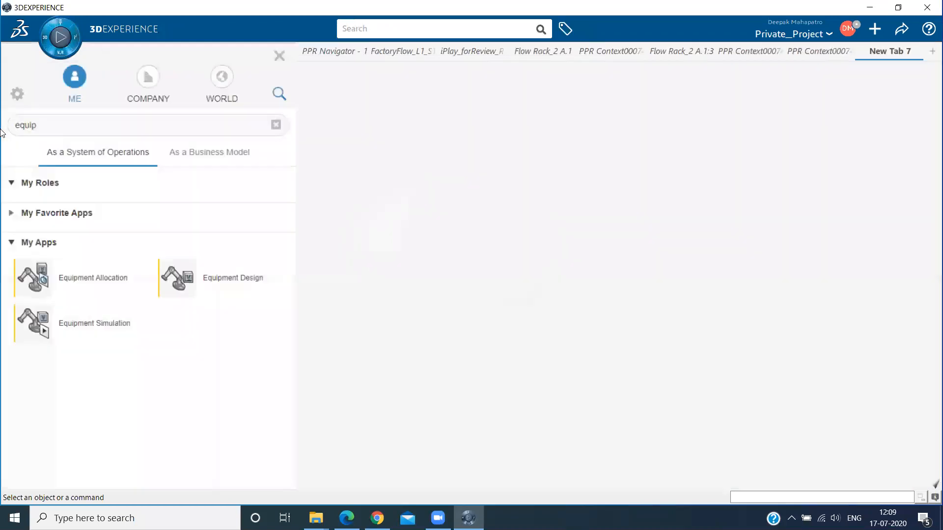
{"action": "type", "text": "as"}
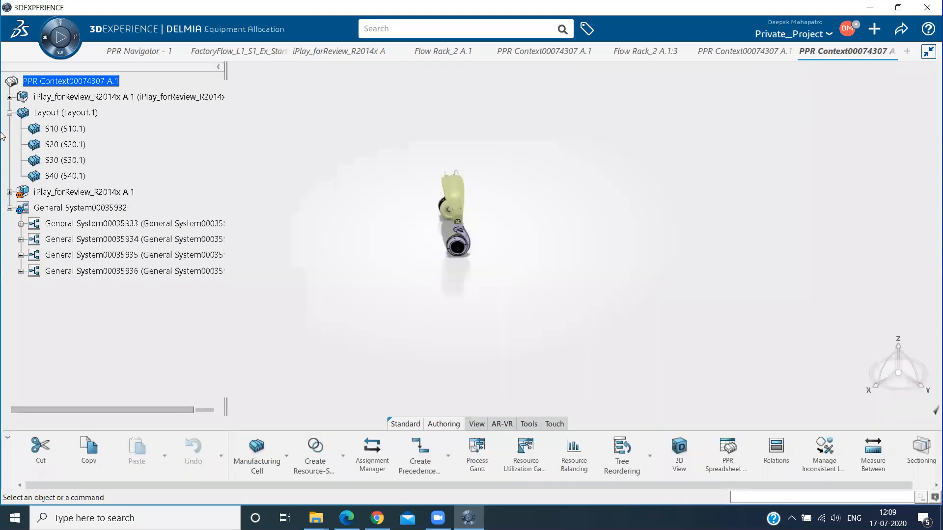
{"action": "mouse_move", "coordinate": [0, 132]}
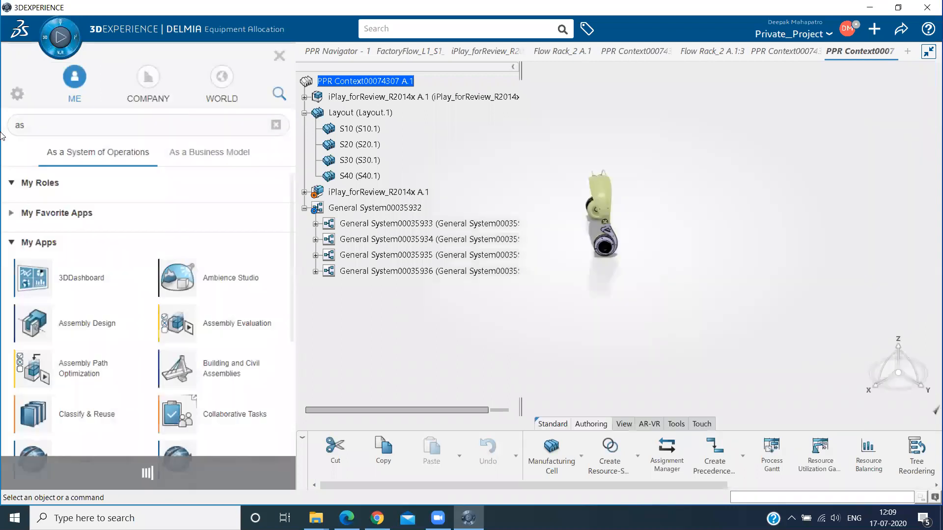
{"action": "type", "text": "equip"}
Step: Clear the app search, search for "plant" and switch the PPR context to the Plant Layout Design app
{"action": "key", "text": "BackSpace"}
{"action": "key", "text": "BackSpace"}
{"action": "key", "text": "BackSpace"}
{"action": "key", "text": "BackSpace"}
{"action": "key", "text": "BackSpace"}
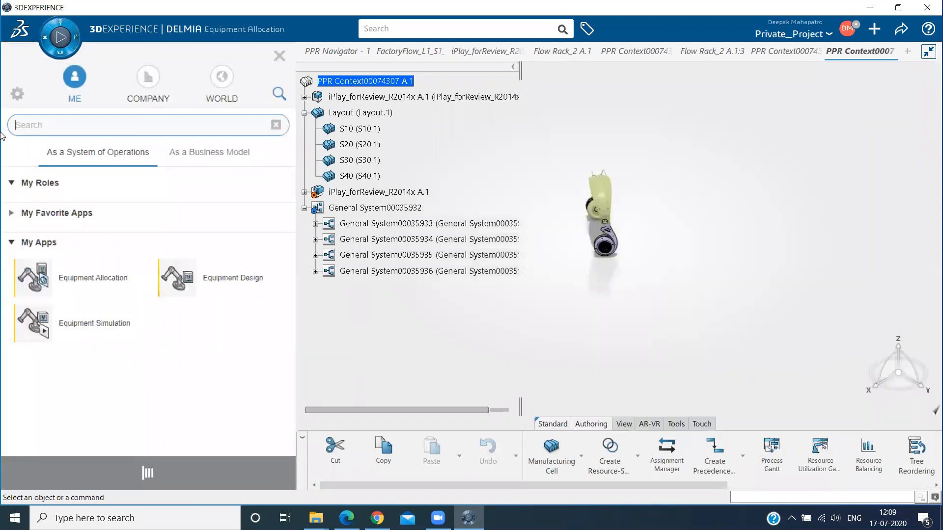
{"action": "type", "text": "plant"}
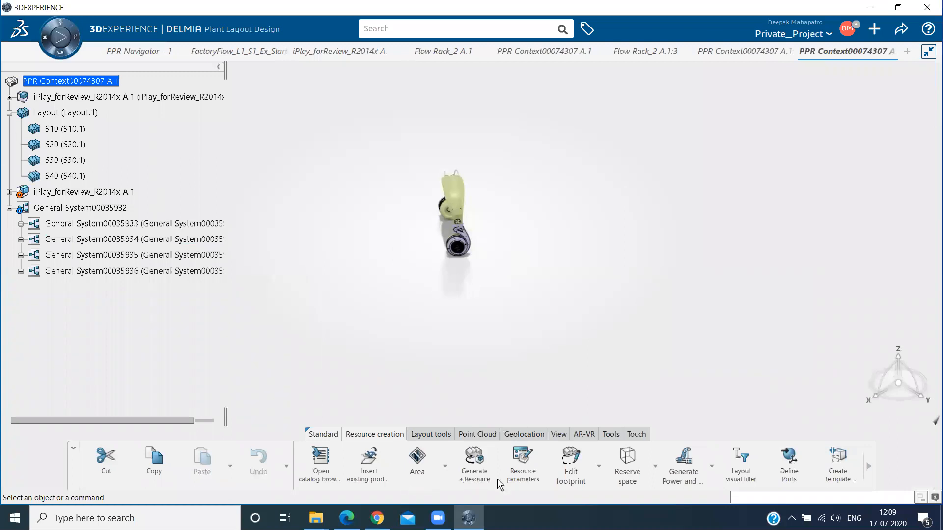
{"action": "left_click", "coordinate": [429, 436]}
{"action": "left_click", "coordinate": [385, 437]}
{"action": "left_click", "coordinate": [369, 466]}
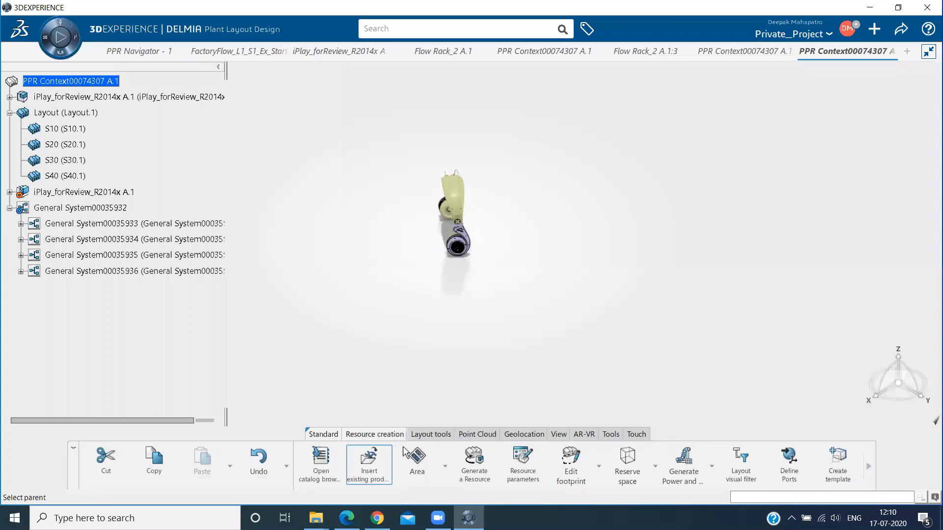
{"action": "left_click", "coordinate": [641, 51]}
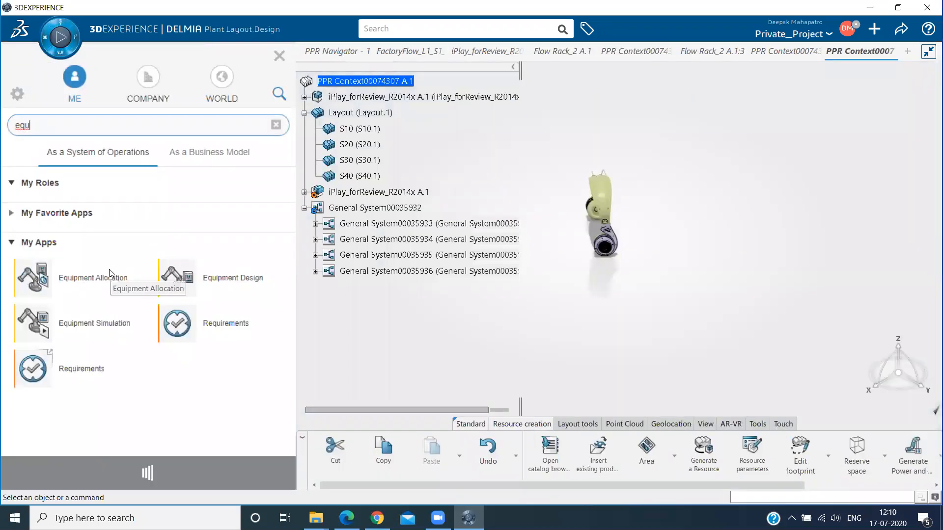
Step: Switch the PPR context to the Equipment Allocation app and insert a Conveyor resource under the Layout cell
{"action": "left_click", "coordinate": [109, 269]}
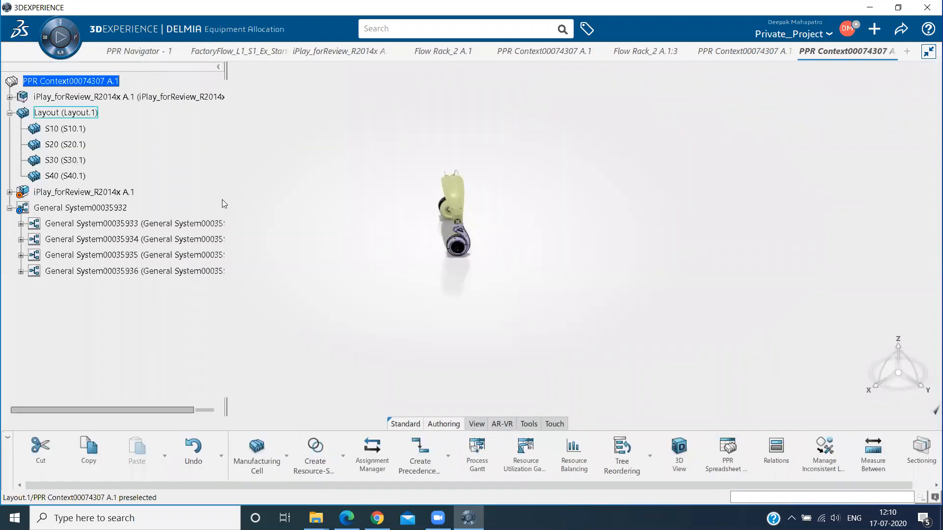
{"action": "left_click", "coordinate": [88, 114]}
{"action": "right_click", "coordinate": [181, 373]}
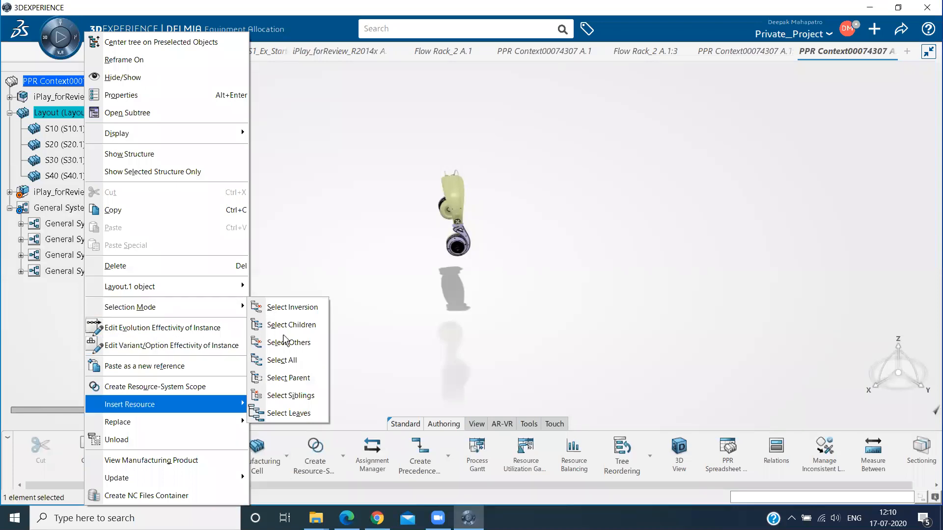
{"action": "right_click", "coordinate": [85, 114]}
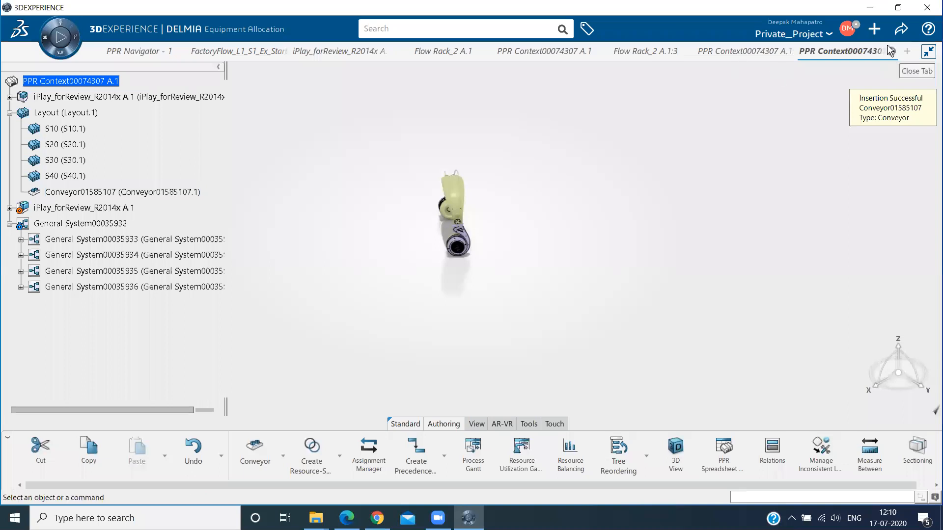
Step: Open a new empty tab, search the apps for "plant" and start Plant Layout Design in it
{"action": "mouse_move", "coordinate": [765, 56]}
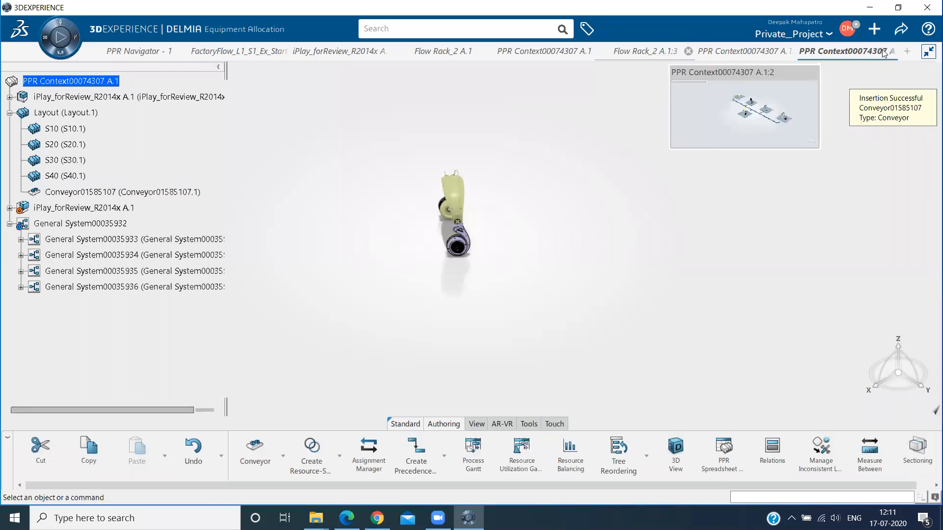
{"action": "mouse_move", "coordinate": [661, 54]}
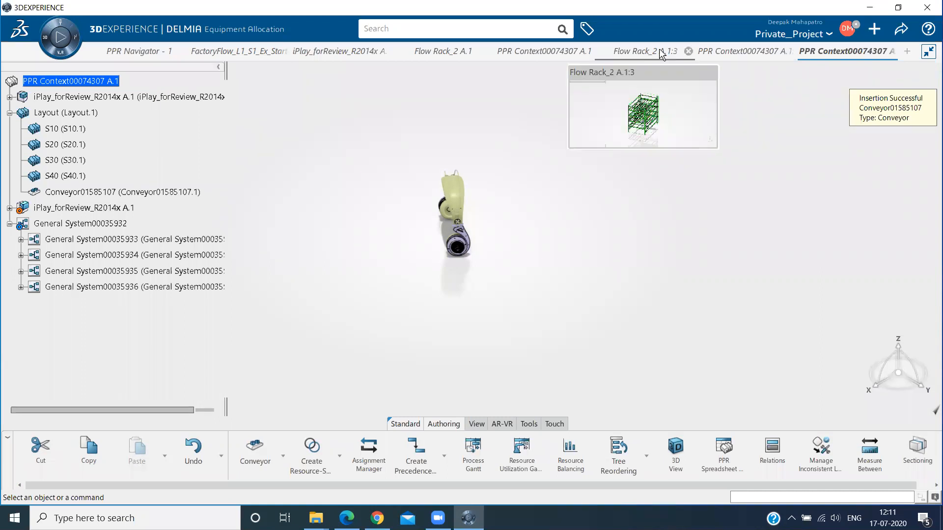
{"action": "left_click", "coordinate": [907, 52]}
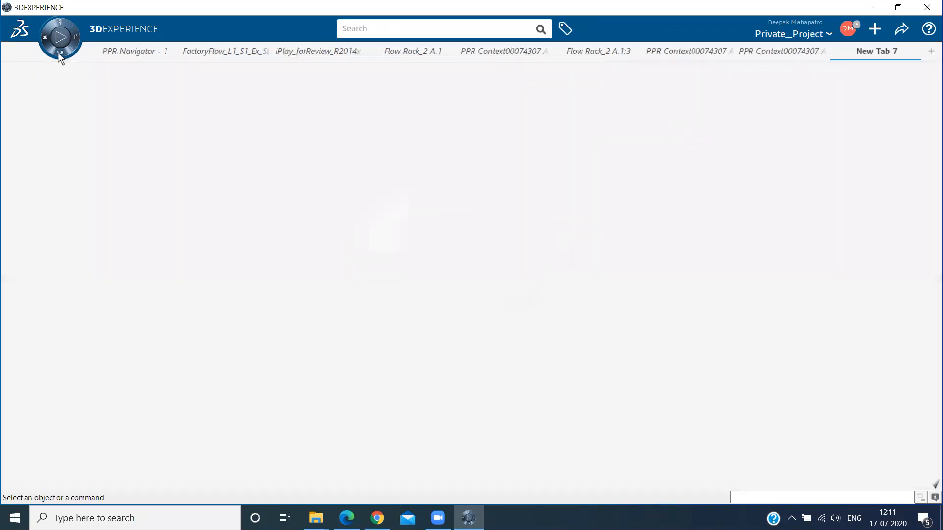
{"action": "left_click", "coordinate": [44, 42]}
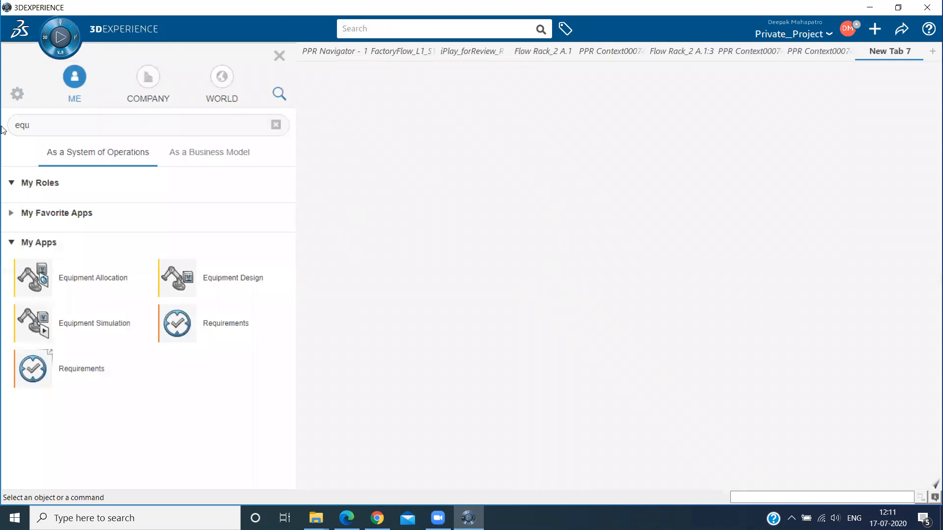
{"action": "type", "text": "pla"}
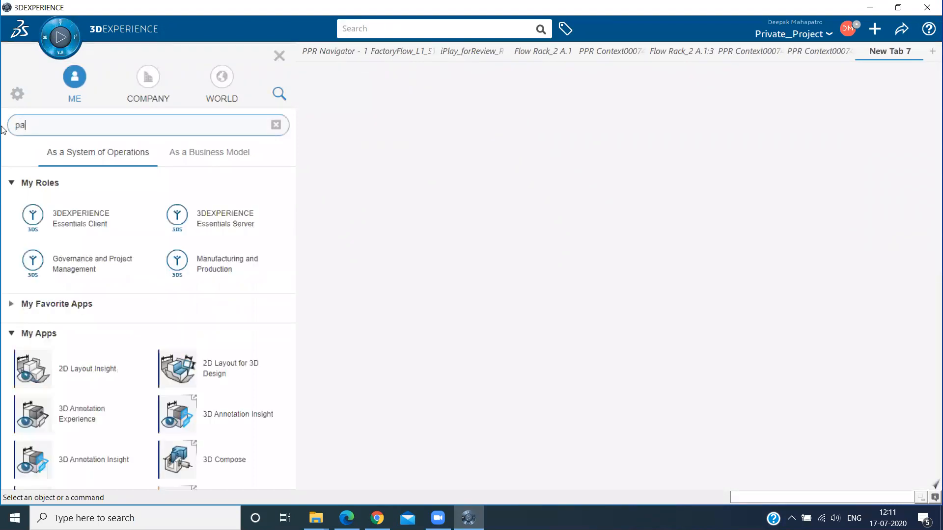
{"action": "type", "text": "nt"}
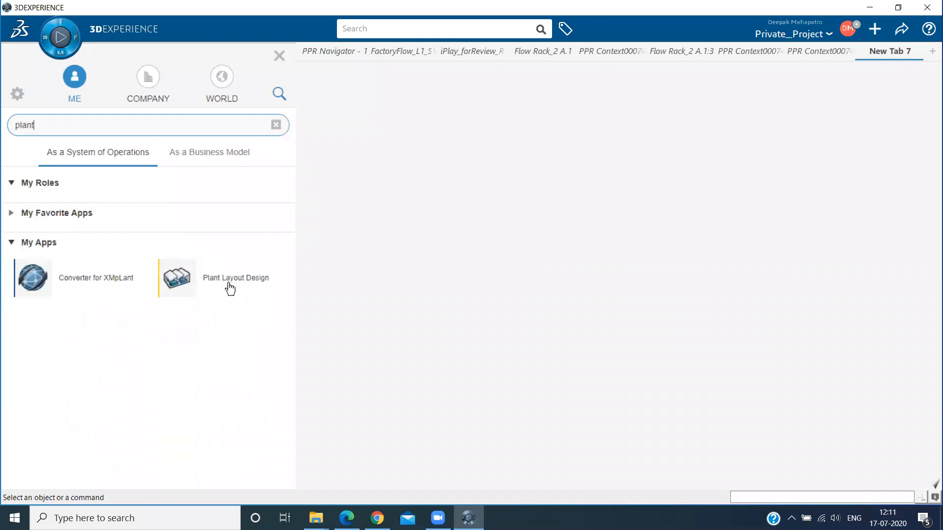
{"action": "left_click", "coordinate": [230, 289]}
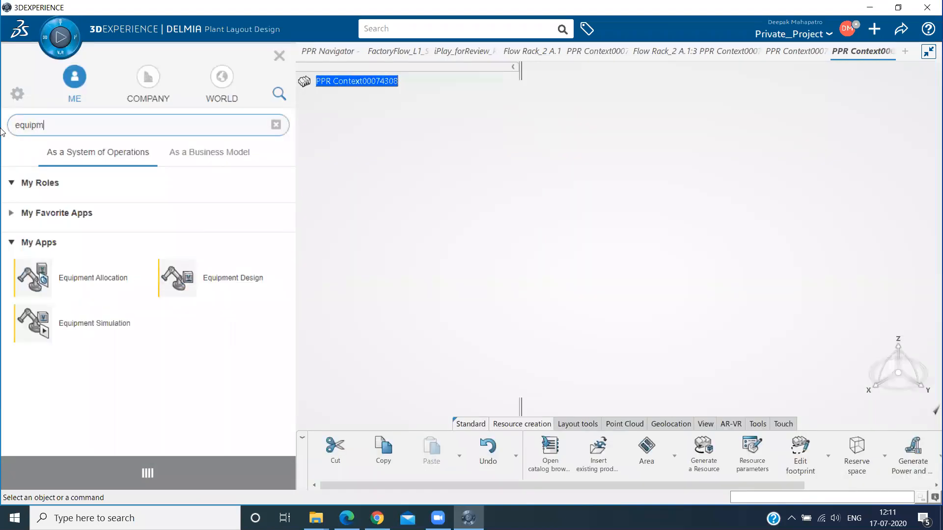
Step: Search the apps for "equipment", open Equipment Design and generate a Conveyor resource from its new root physical product
{"action": "type", "text": "ent"}
{"action": "left_click", "coordinate": [233, 281]}
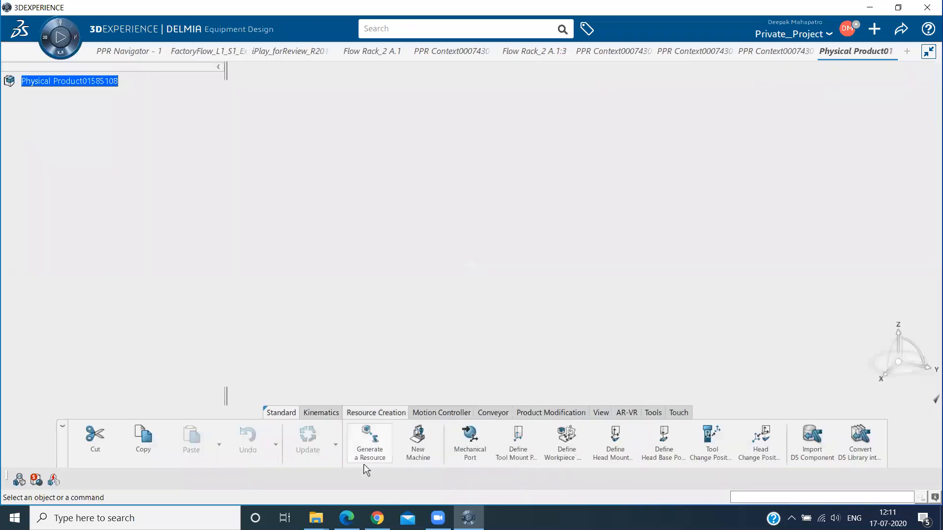
{"action": "right_click", "coordinate": [92, 83]}
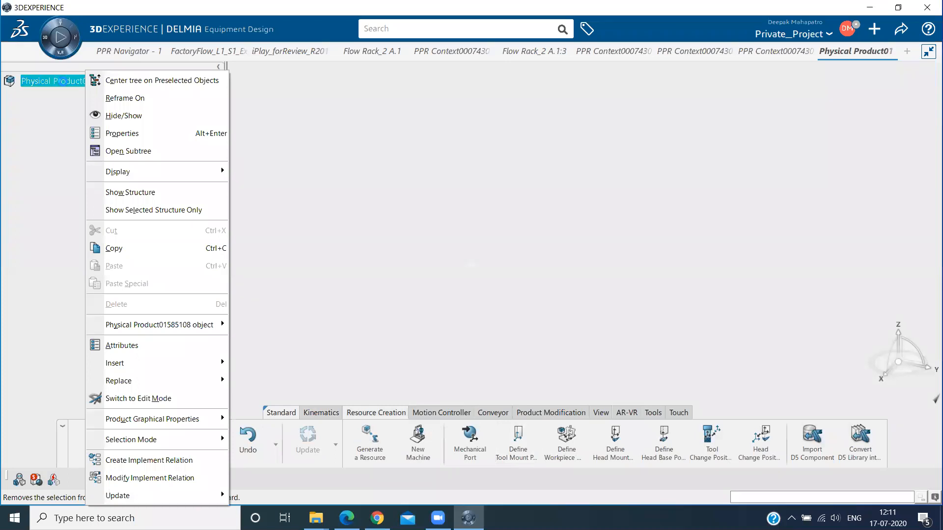
{"action": "left_click", "coordinate": [63, 81]}
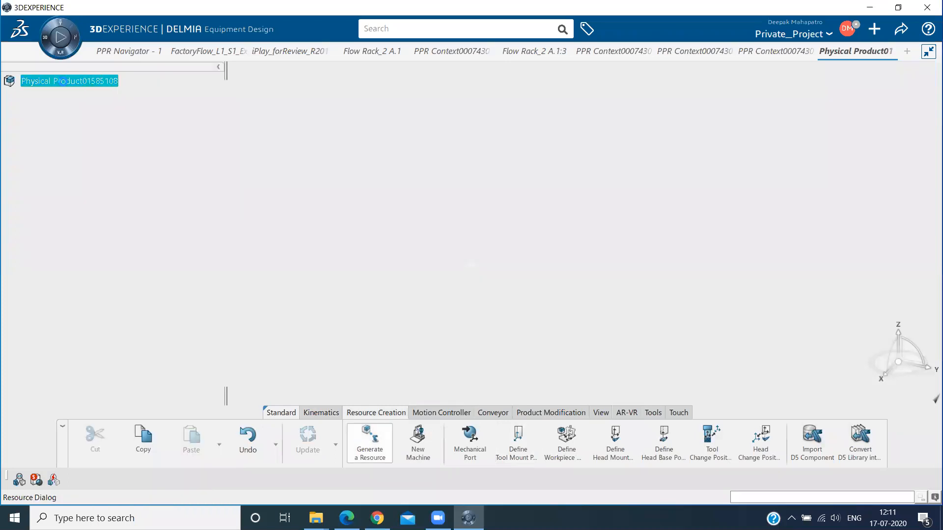
{"action": "left_click", "coordinate": [697, 112]}
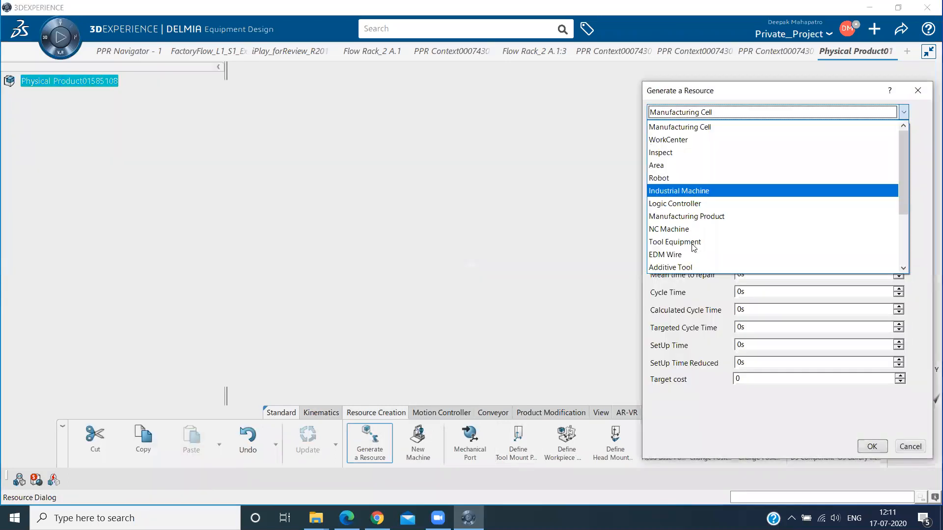
{"action": "left_click", "coordinate": [686, 241]}
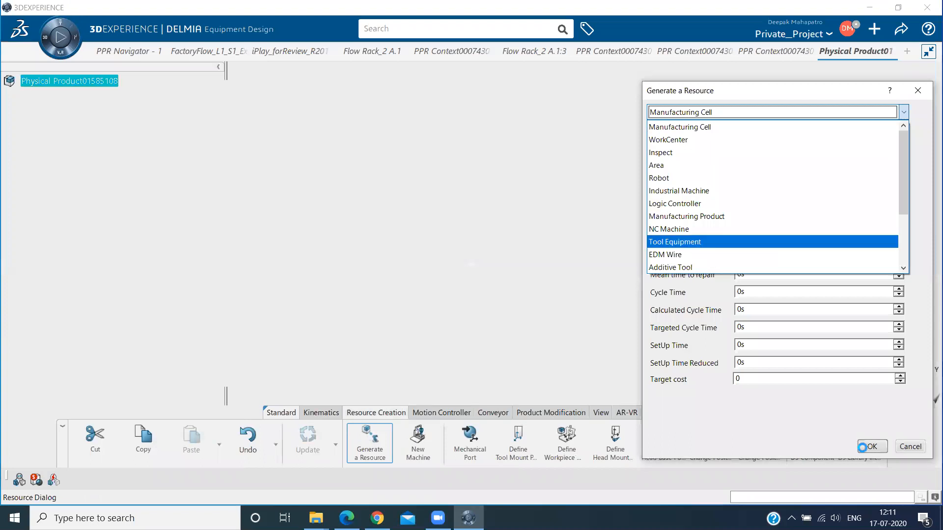
{"action": "scroll", "coordinate": [686, 241], "scroll_direction": "down", "scroll_amount": 2}
{"action": "left_click", "coordinate": [686, 241]}
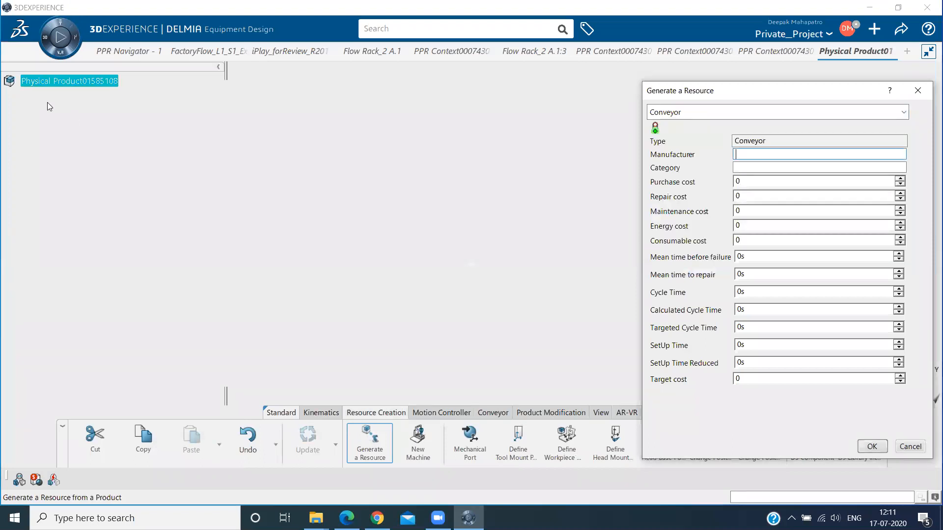
{"action": "key", "text": "Return"}
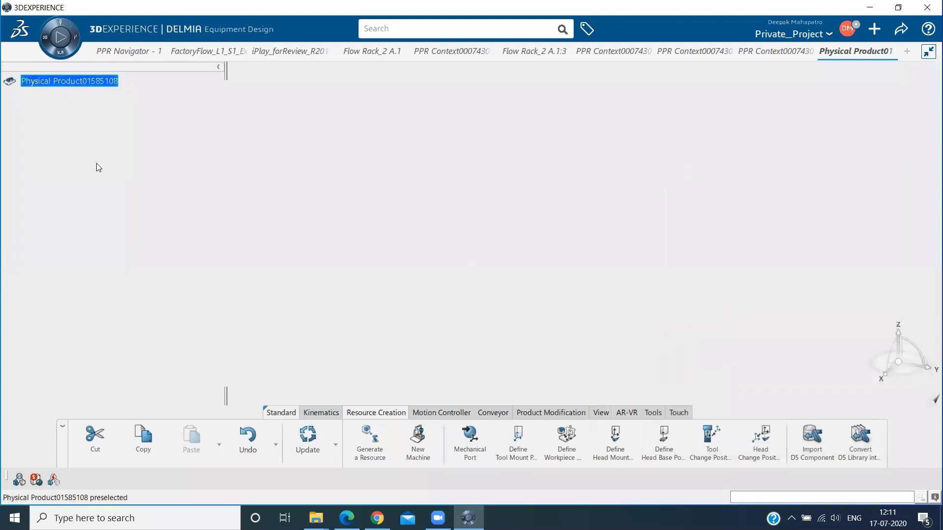
Step: Insert a product under the conveyor resource and a 3D part under that product
{"action": "mouse_move", "coordinate": [173, 364]}
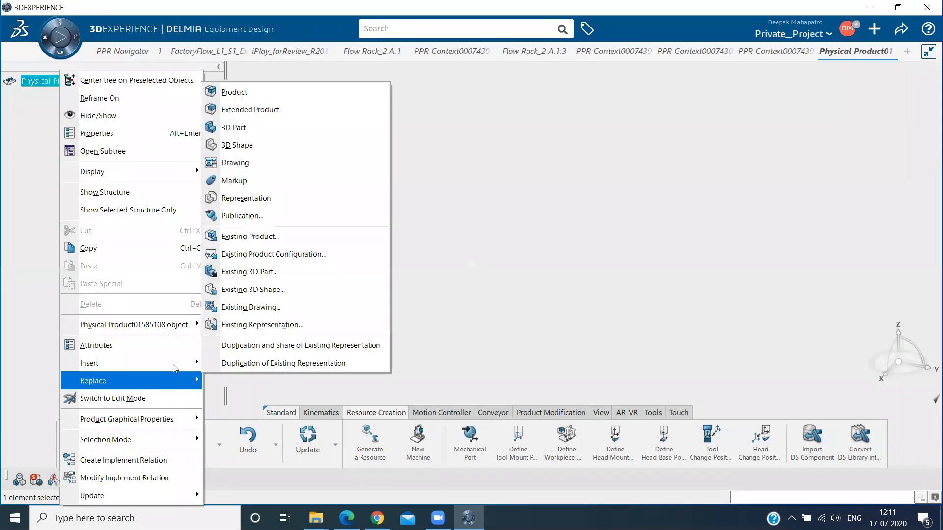
{"action": "left_click", "coordinate": [268, 92]}
{"action": "right_click", "coordinate": [67, 93]}
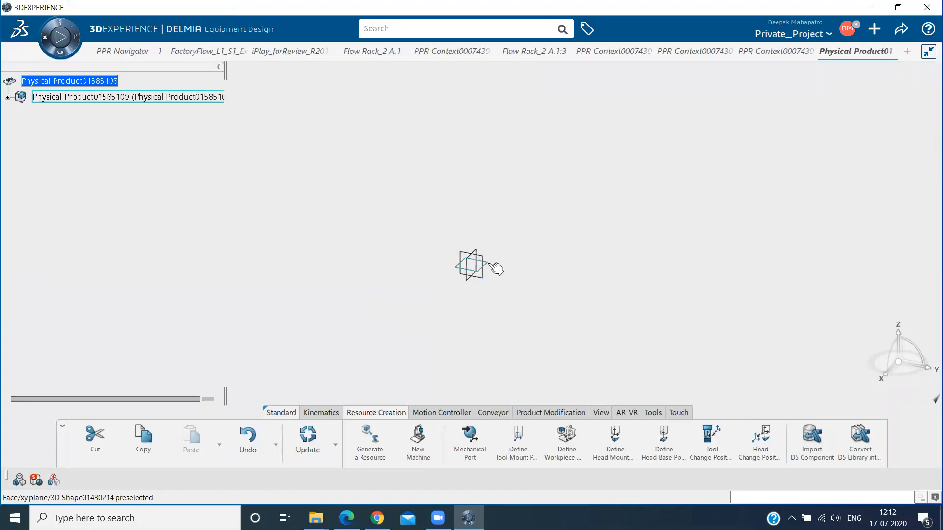
Step: Open a sketch on the new part's yz plane and draw a centered rectangle about 63 mm wide around the origin
{"action": "left_click", "coordinate": [490, 266]}
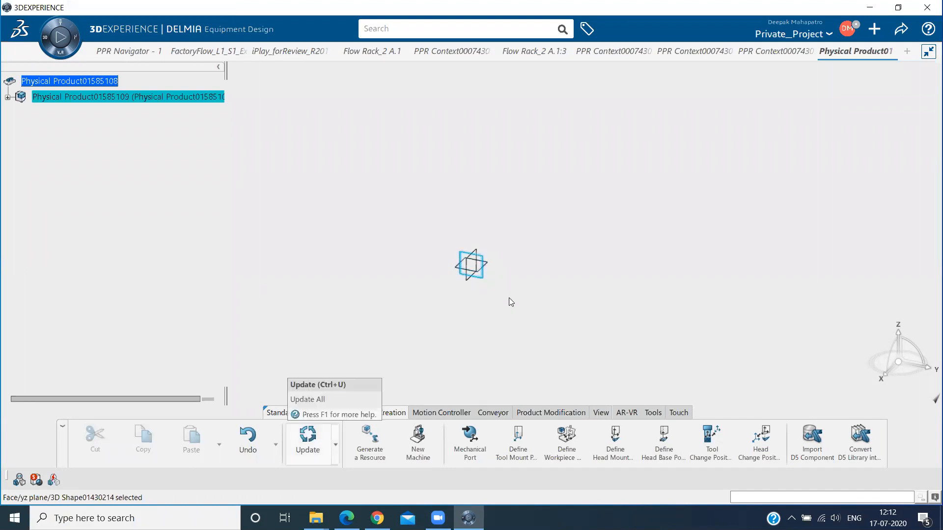
{"action": "left_click", "coordinate": [468, 284]}
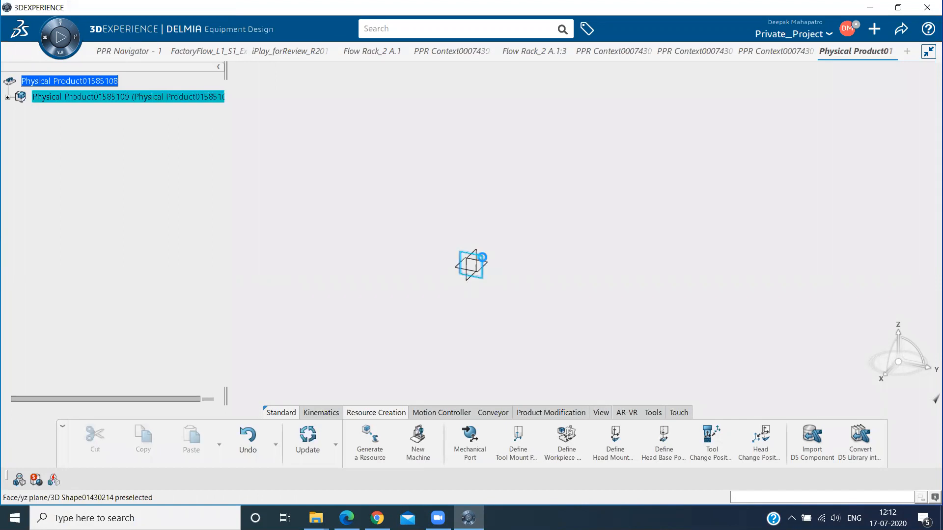
{"action": "double_click", "coordinate": [483, 263]}
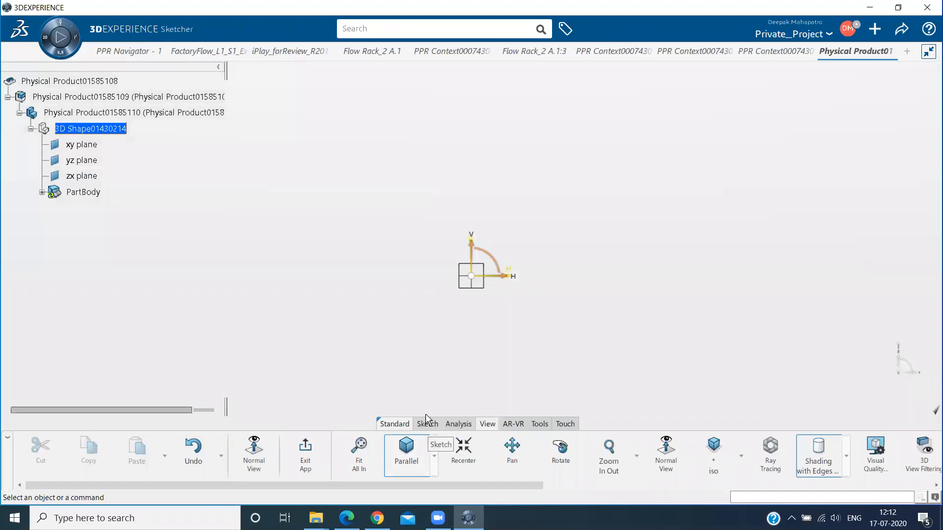
{"action": "left_click", "coordinate": [428, 424]}
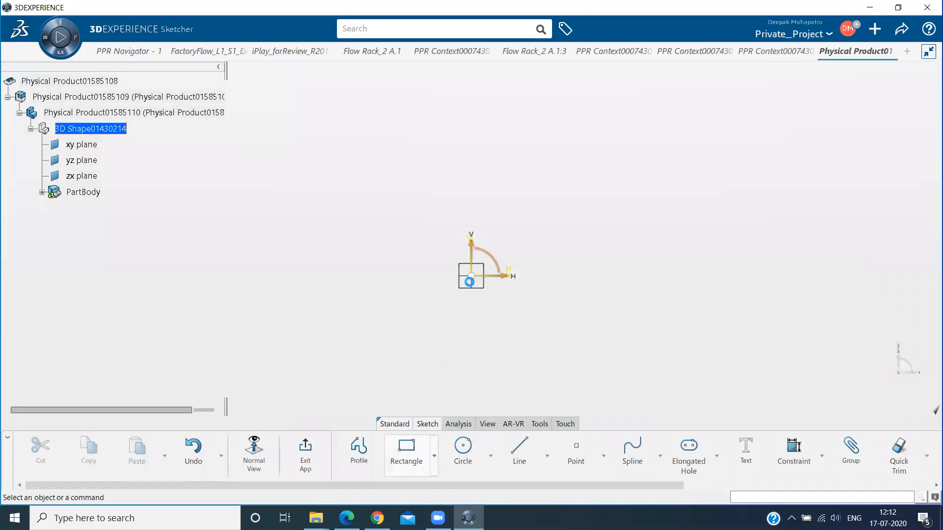
{"action": "left_click", "coordinate": [434, 456]}
{"action": "left_click", "coordinate": [428, 325]}
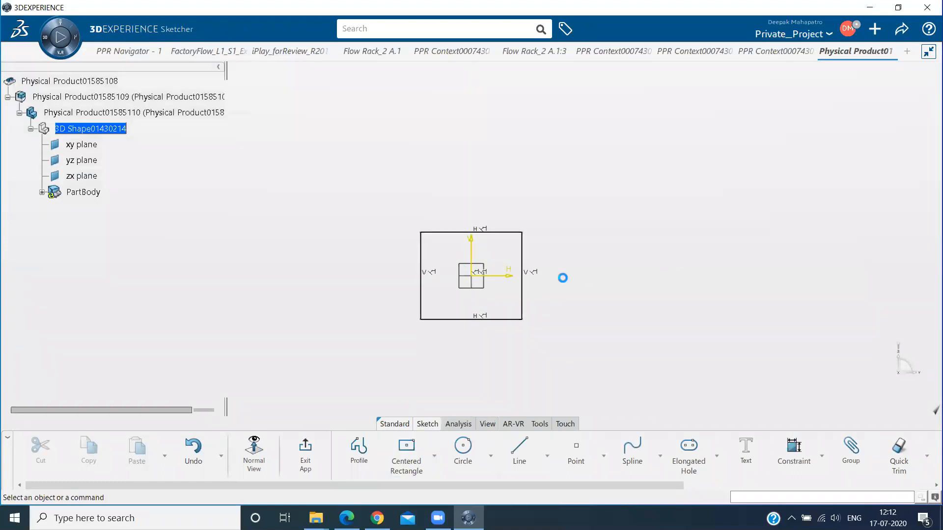
Step: Dimension the rectangle's height to 60 mm and its width to 40 mm
{"action": "left_click", "coordinate": [564, 280]}
{"action": "type", "text": "60"}
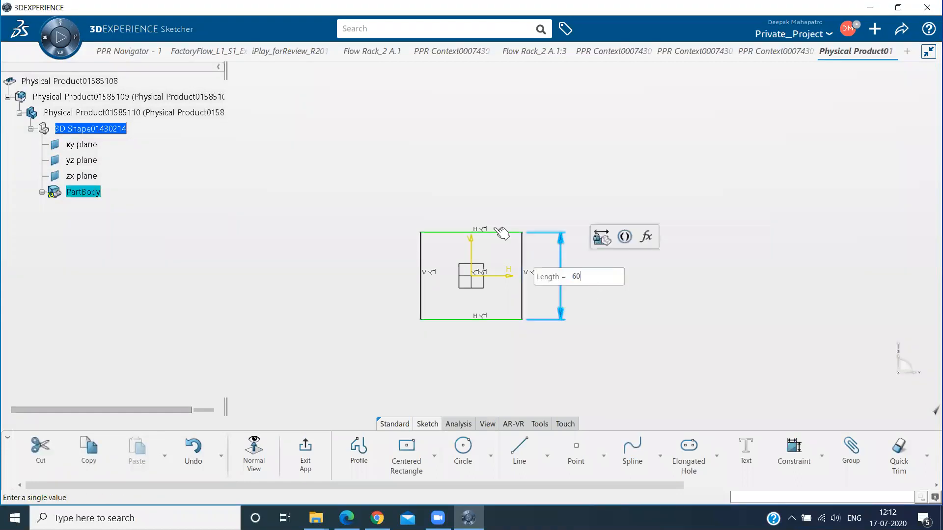
{"action": "key", "text": "Return"}
{"action": "left_click", "coordinate": [482, 213]}
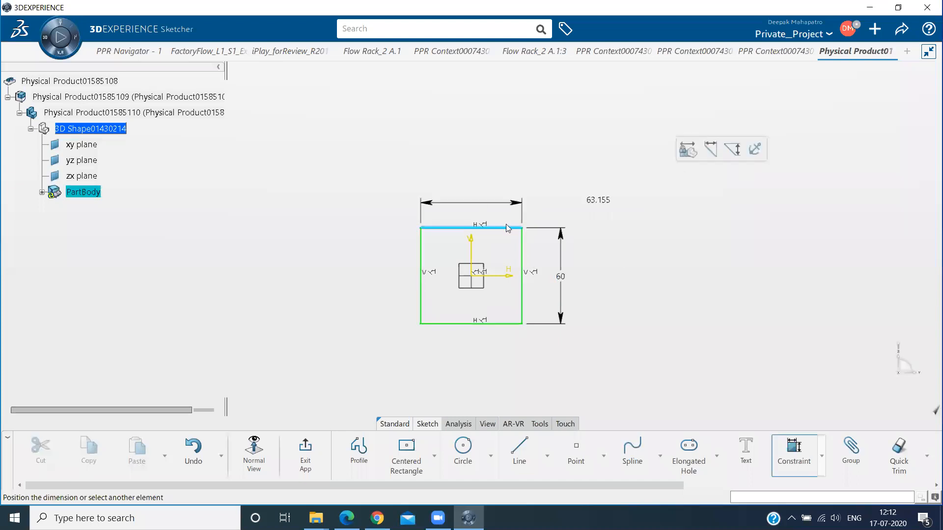
{"action": "type", "text": "40"}
{"action": "key", "text": "Return"}
{"action": "left_click", "coordinate": [647, 277]}
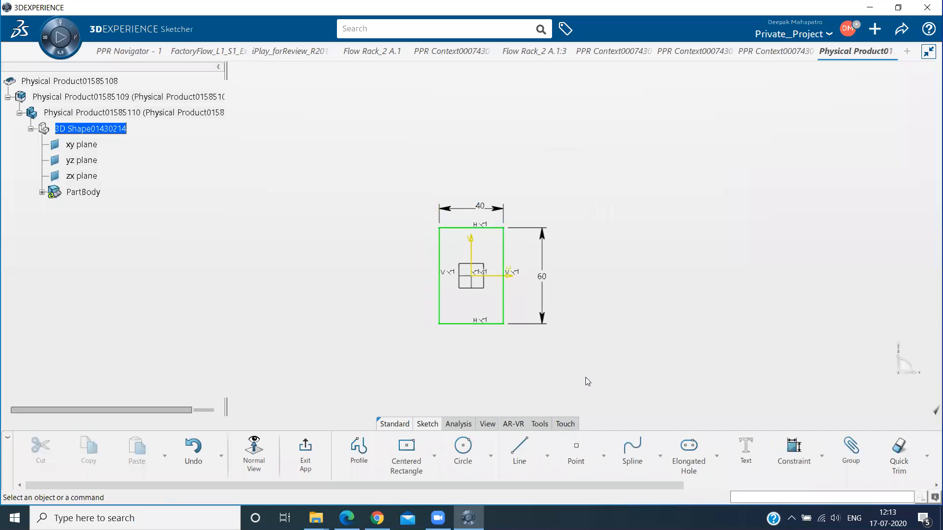
Step: Exit the sketch and pad the rectangle to a length of 500 mm
{"action": "left_click", "coordinate": [310, 453]}
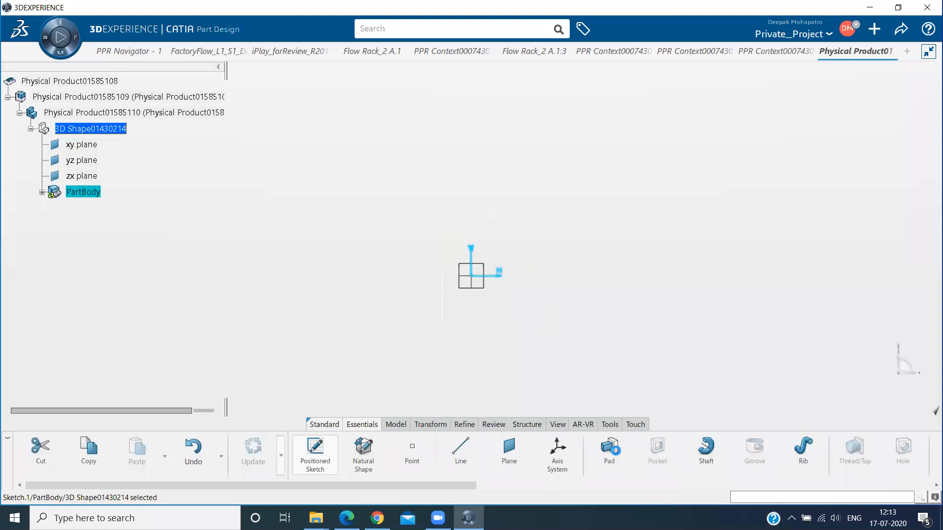
{"action": "left_click", "coordinate": [609, 449]}
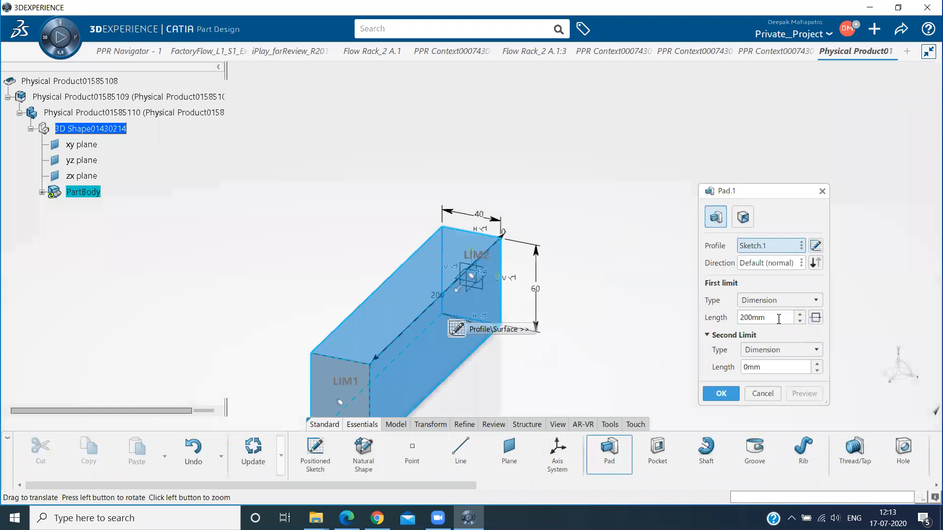
{"action": "left_click_drag", "start_coordinate": [779, 319], "coordinate": [716, 324]}
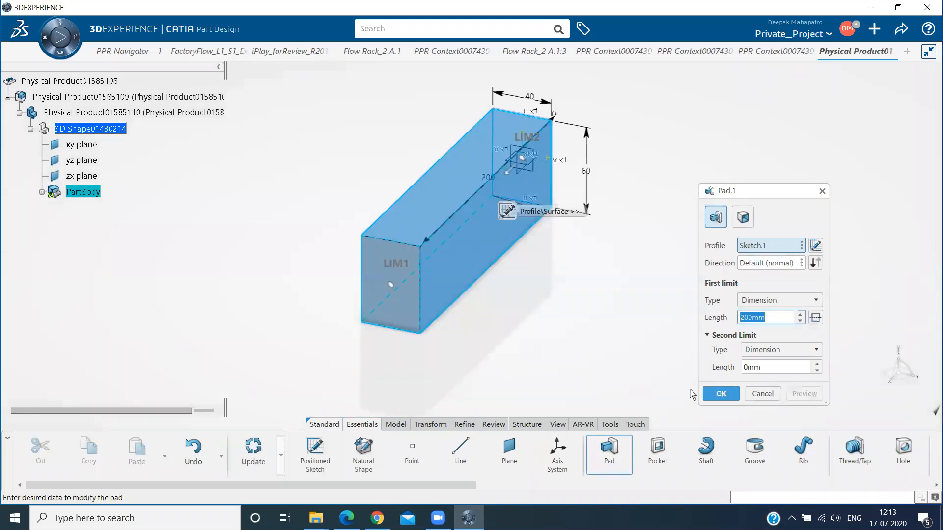
{"action": "type", "text": "500"}
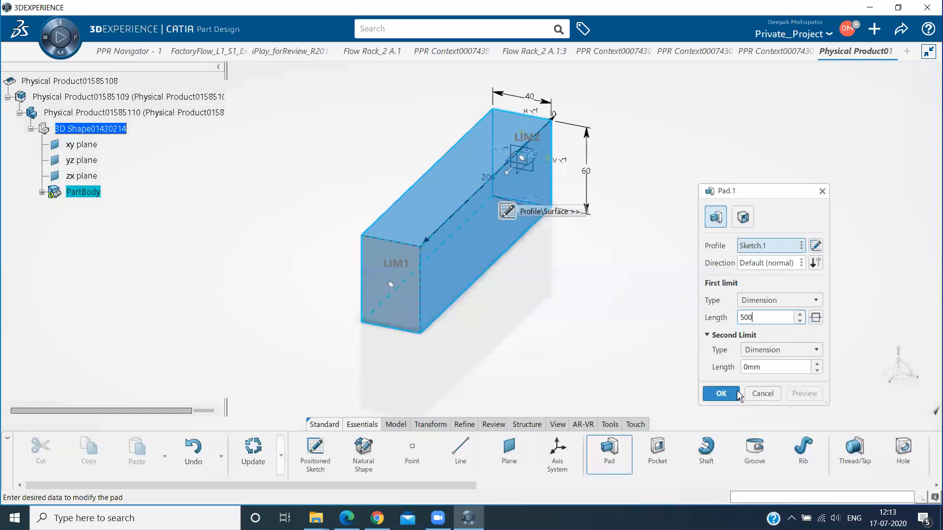
{"action": "key", "text": "Return"}
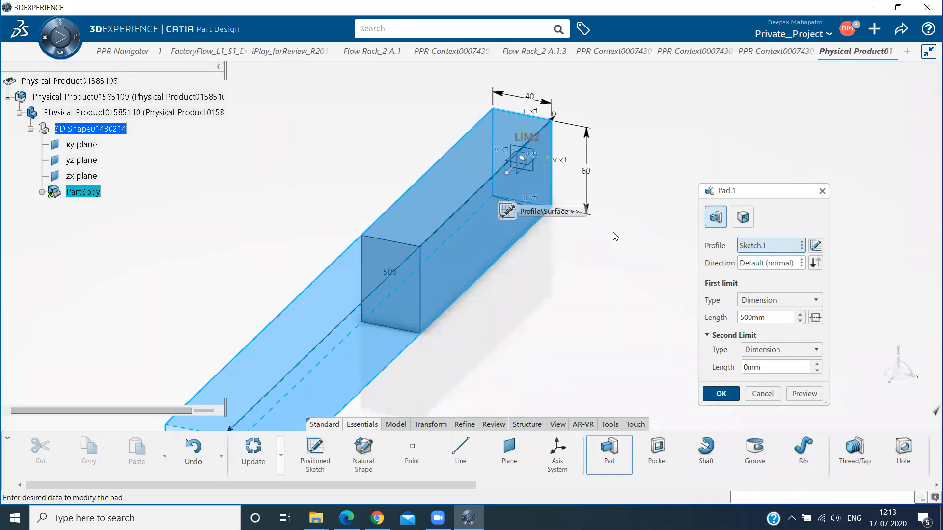
{"action": "key", "text": "Return"}
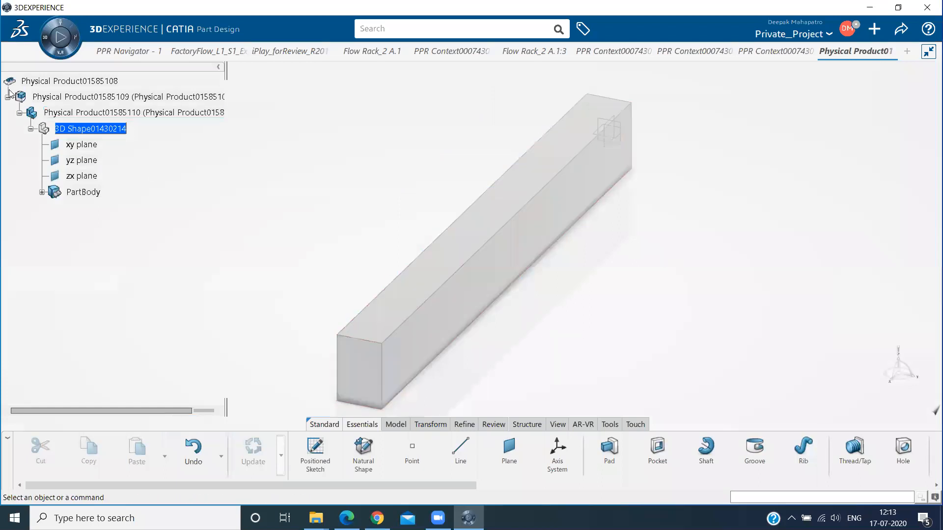
Step: Close the extra empty PPR context
{"action": "left_click", "coordinate": [763, 52]}
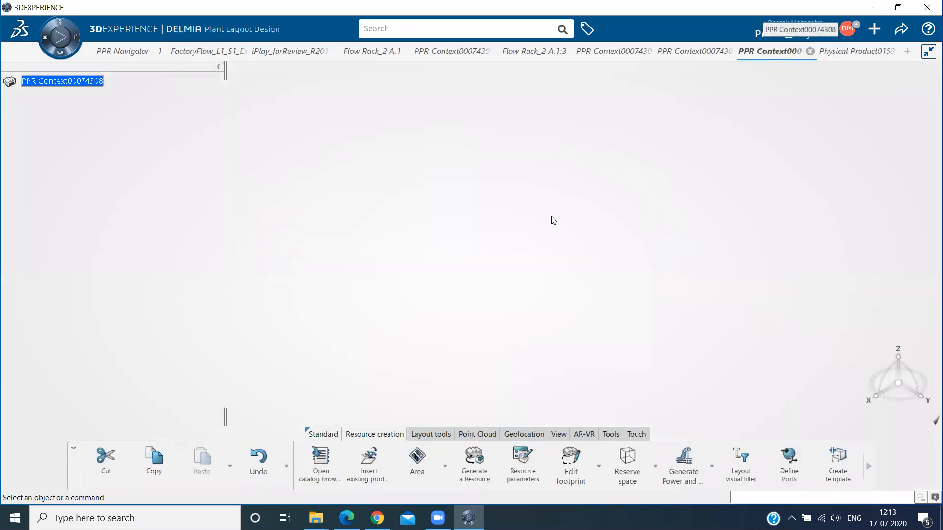
{"action": "key", "text": "ctrl+F4"}
{"action": "key", "text": "Return"}
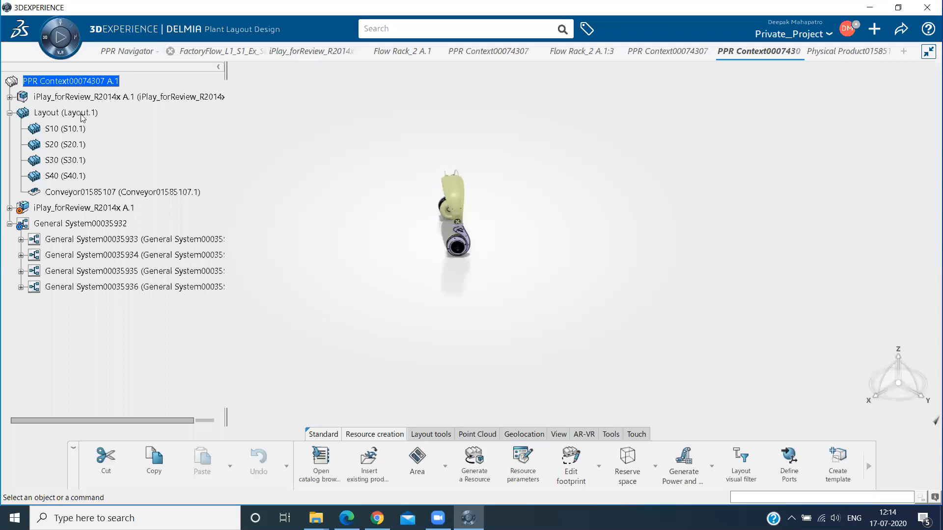
Step: Copy the padded conveyor product and try to paste it under the existing conveyor resource in the layout
{"action": "left_click", "coordinate": [842, 51]}
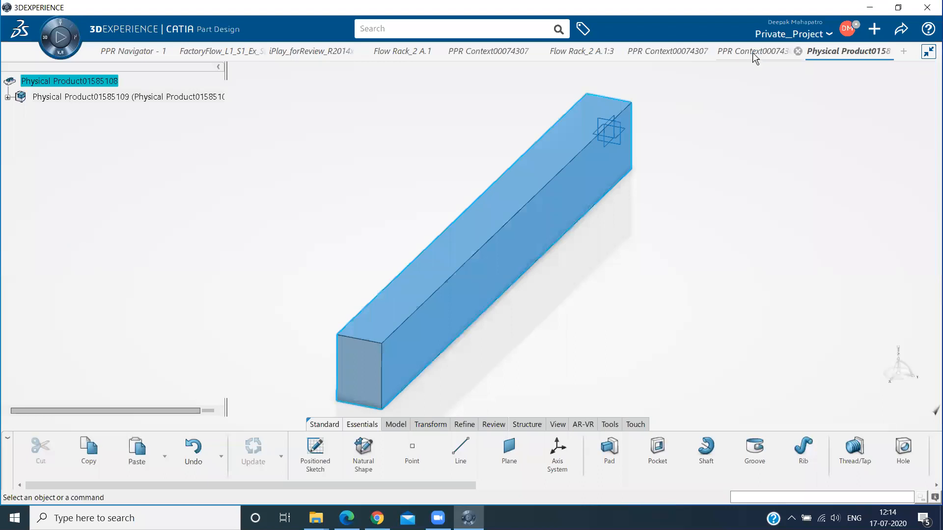
{"action": "key", "text": "ctrl+Tab"}
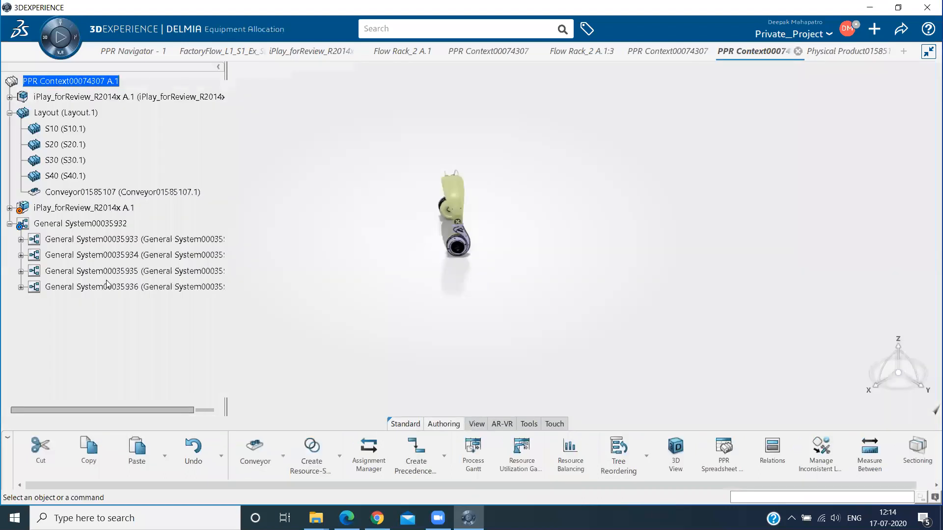
{"action": "right_click", "coordinate": [65, 192]}
{"action": "left_click", "coordinate": [114, 283]}
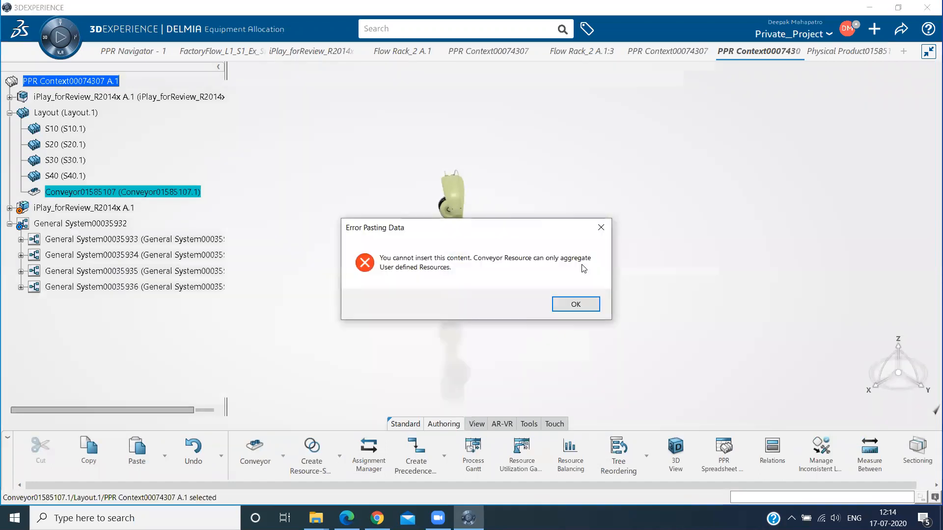
{"action": "left_click", "coordinate": [601, 228]}
Step: Delete the existing conveyor resource from the layout and paste the copied conveyor product directly under Layout
{"action": "right_click", "coordinate": [85, 125]}
{"action": "key", "text": "Delete"}
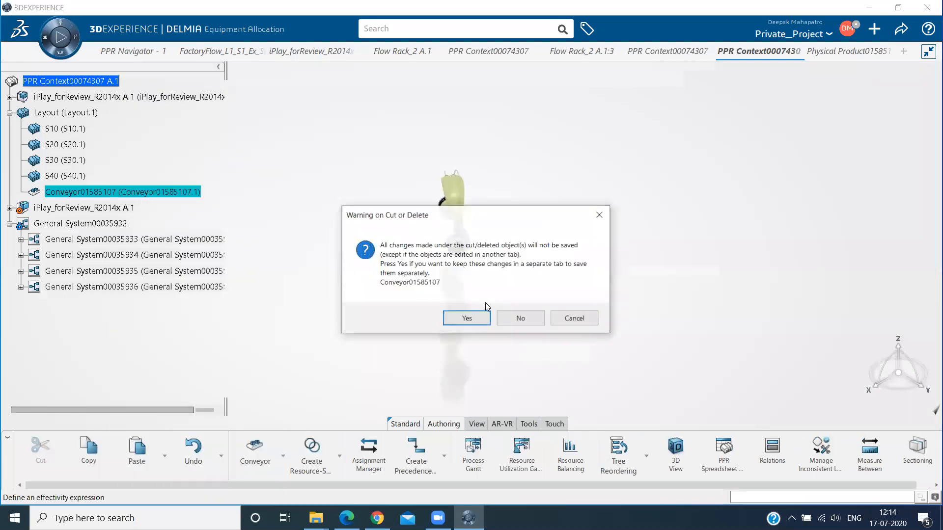
{"action": "left_click", "coordinate": [467, 318]}
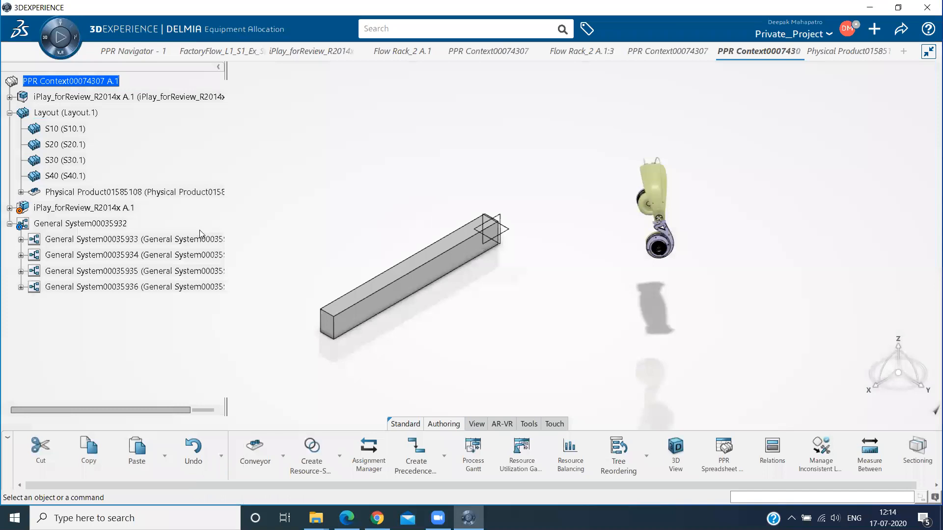
Step: Examine the structure of the conveyor product pasted under Layout and remove that product from the layout
{"action": "left_click", "coordinate": [21, 192]}
{"action": "middle_click_drag", "start_coordinate": [564, 299], "coordinate": [657, 249]}
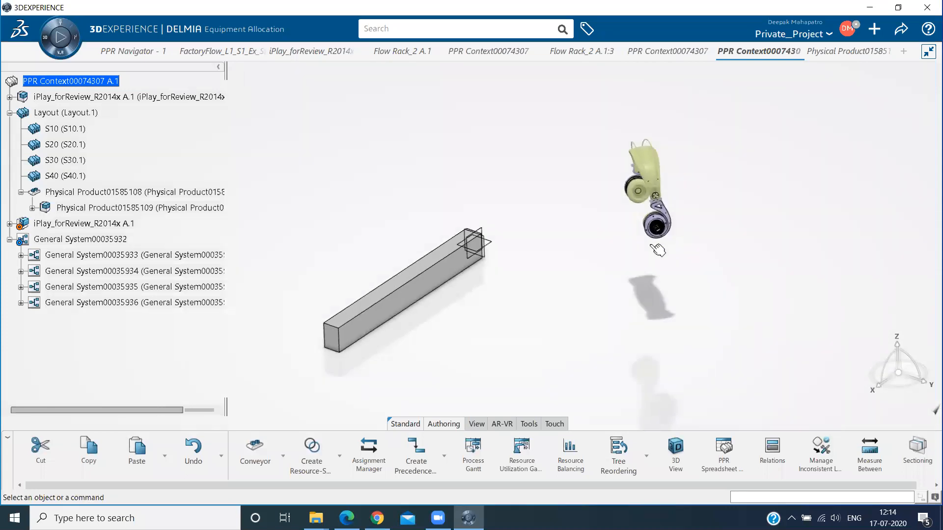
{"action": "left_click", "coordinate": [21, 193]}
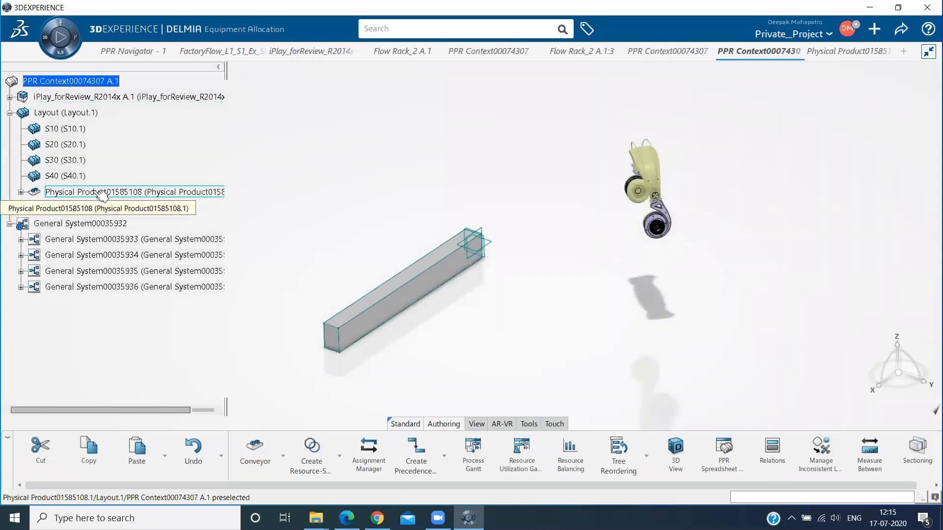
{"action": "left_click", "coordinate": [102, 194]}
{"action": "right_click", "coordinate": [153, 332]}
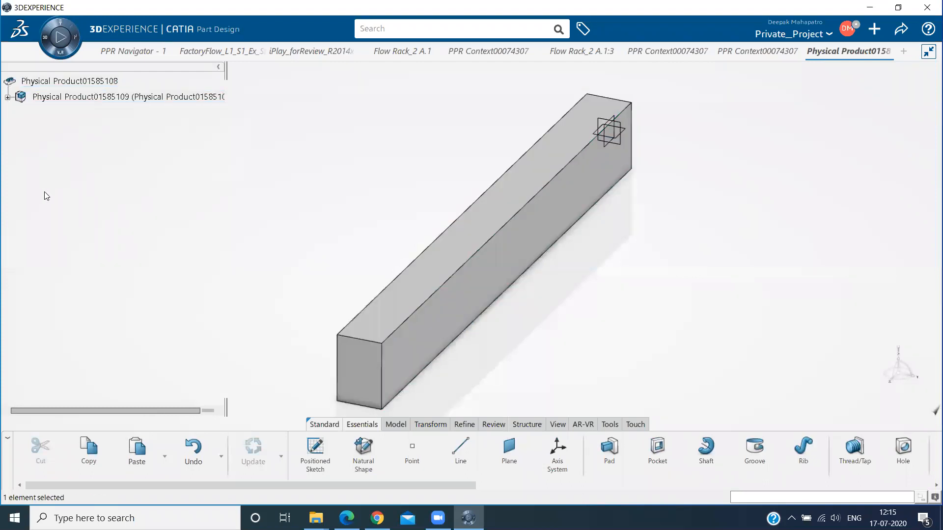
Step: Edit the conveyor pad's length and resize its sketch rectangle to 100 mm wide and 150 mm high
{"action": "left_click", "coordinate": [372, 290]}
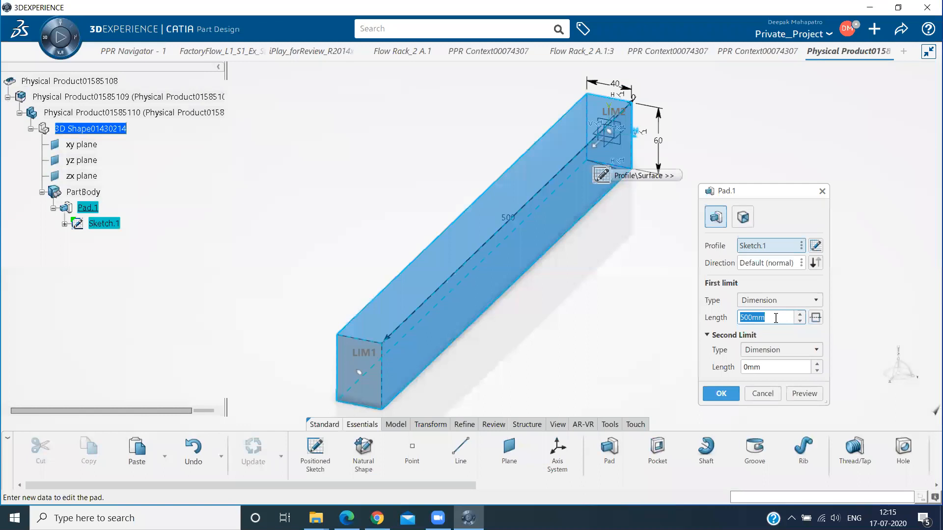
{"action": "type", "text": "10"}
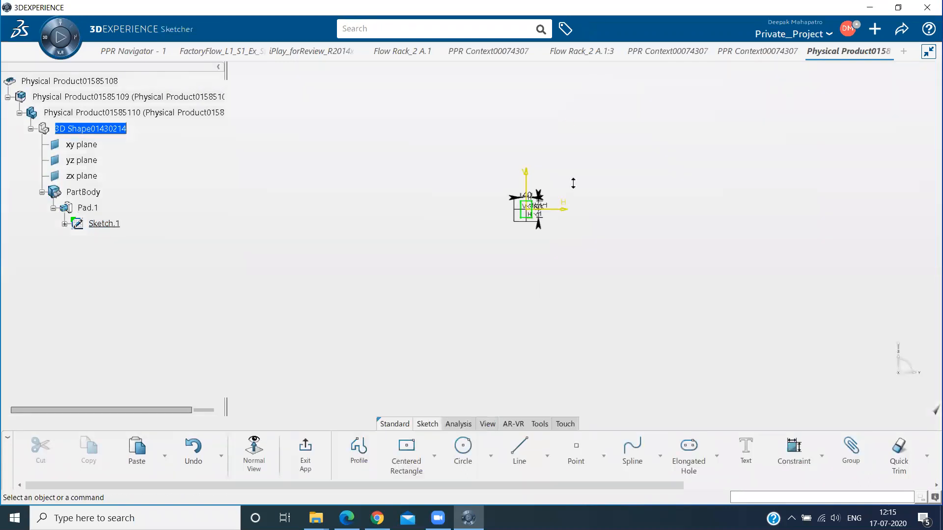
{"action": "mouse_move", "coordinate": [376, 270]}
{"action": "middle_mouse_down"}
{"action": "mouse_move", "coordinate": [393, 295]}
{"action": "mouse_move", "coordinate": [513, 212]}
{"action": "mouse_move", "coordinate": [331, 301]}
{"action": "middle_mouse_up"}
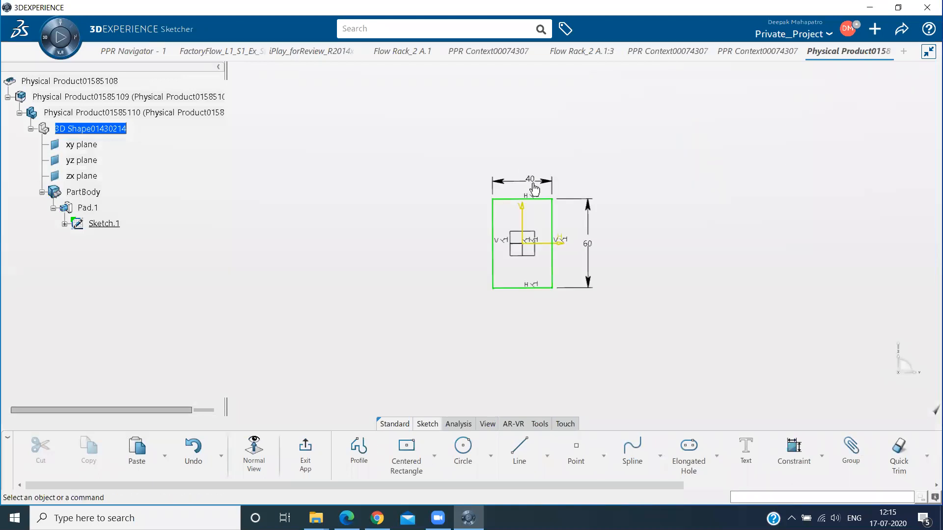
{"action": "double_click", "coordinate": [531, 179]}
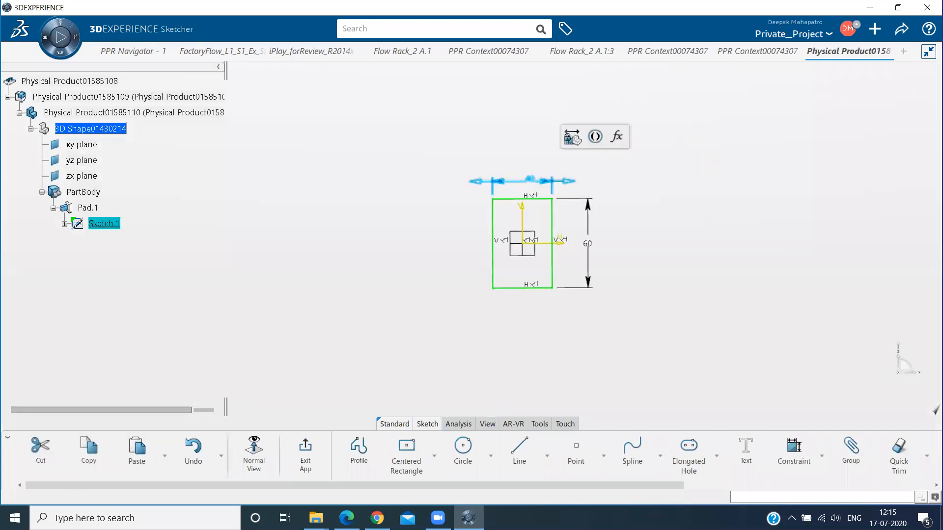
{"action": "type", "text": "100mm"}
{"action": "key", "text": "Return"}
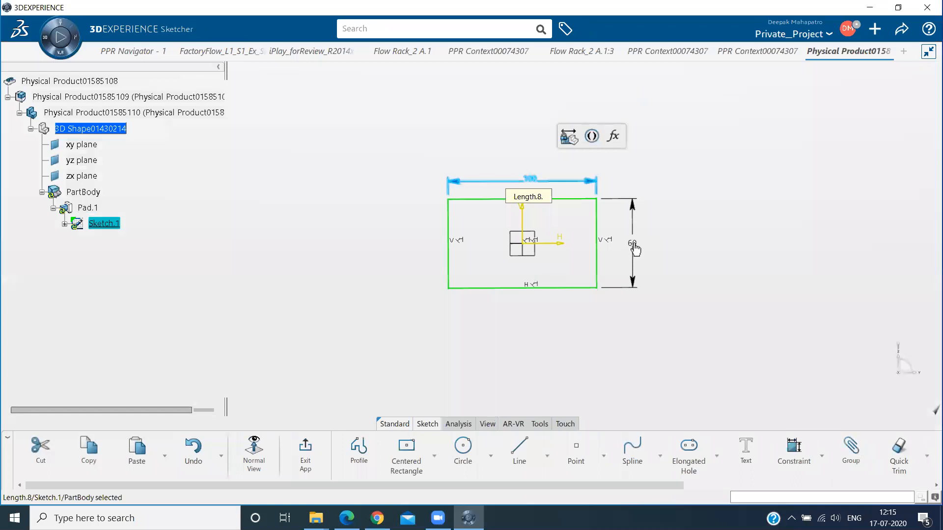
{"action": "double_click", "coordinate": [634, 246]}
{"action": "type", "text": "150"}
{"action": "key", "text": "Return"}
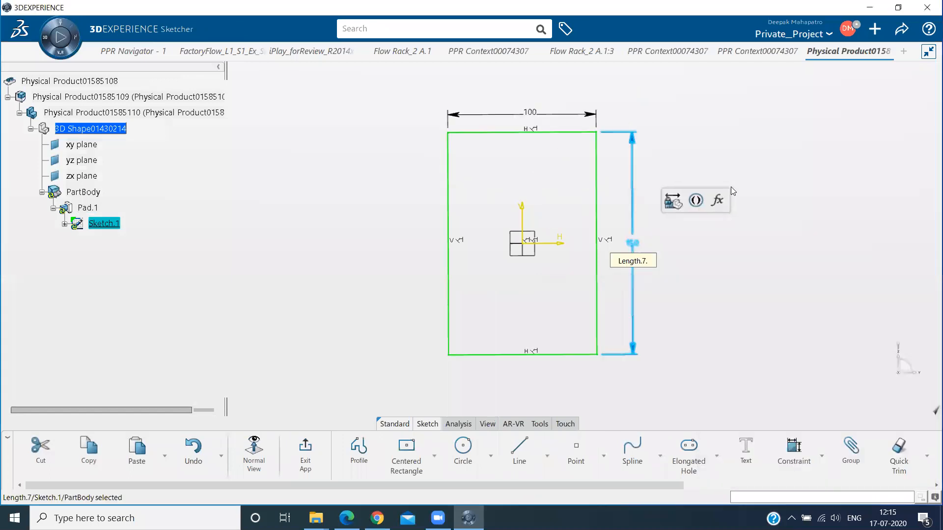
{"action": "left_click", "coordinate": [306, 454]}
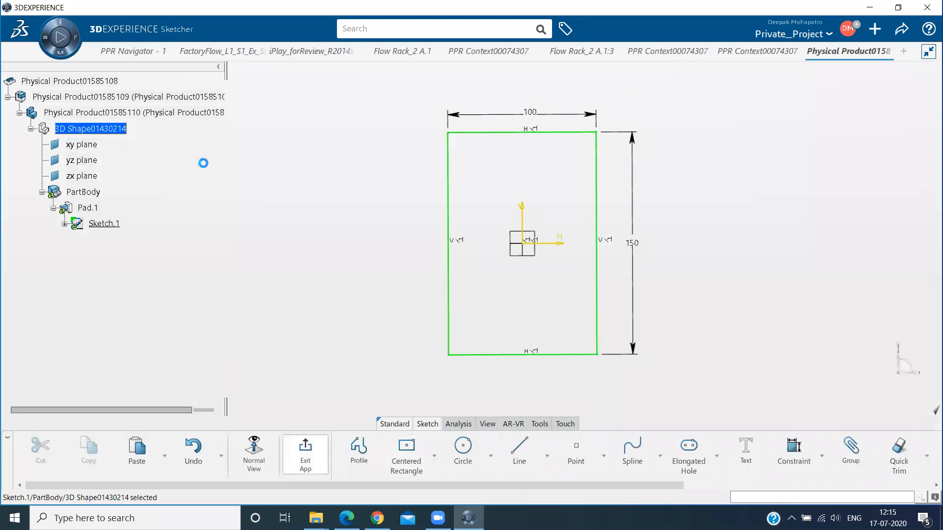
{"action": "middle_click_drag", "start_coordinate": [405, 264], "coordinate": [281, 244]}
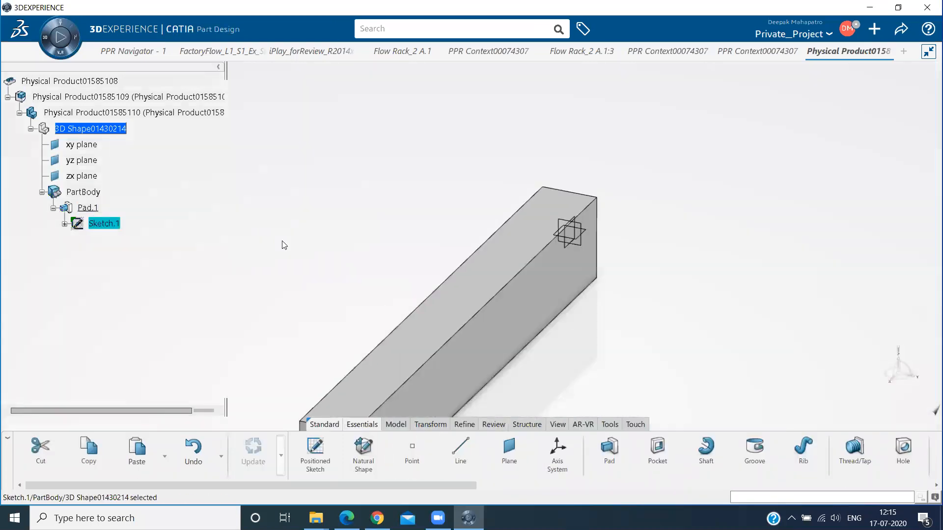
{"action": "left_click", "coordinate": [30, 129]}
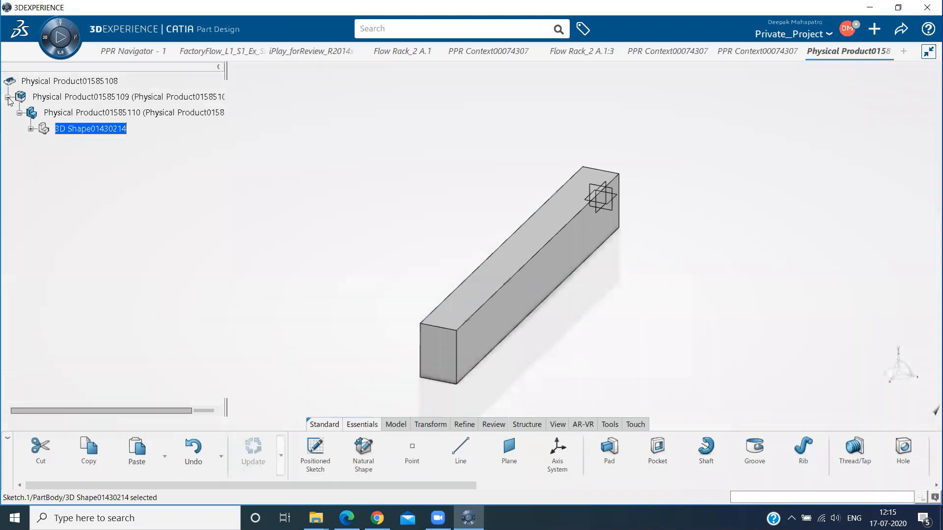
{"action": "left_click", "coordinate": [8, 98]}
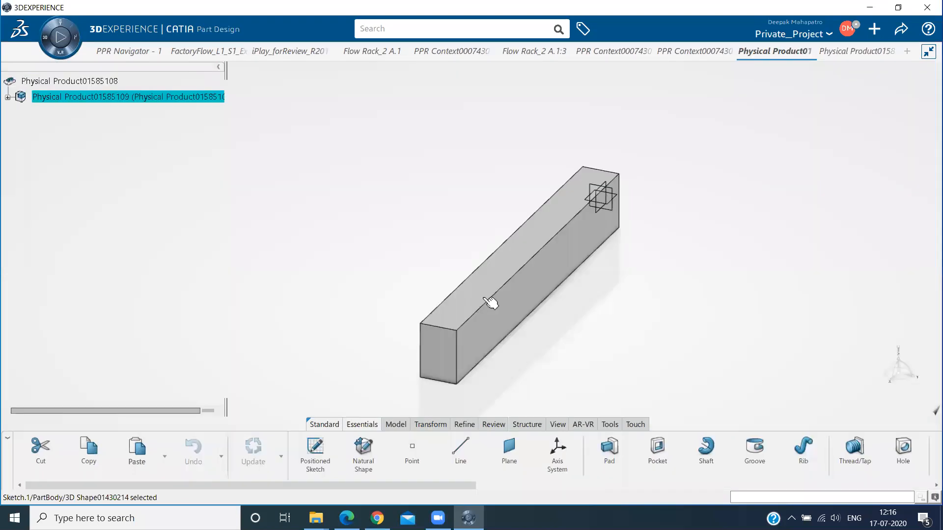
Step: Try pasting a copy of the resized conveyor product under the iPlay_forReview_R2014x product, and undo the paste
{"action": "left_click", "coordinate": [91, 82]}
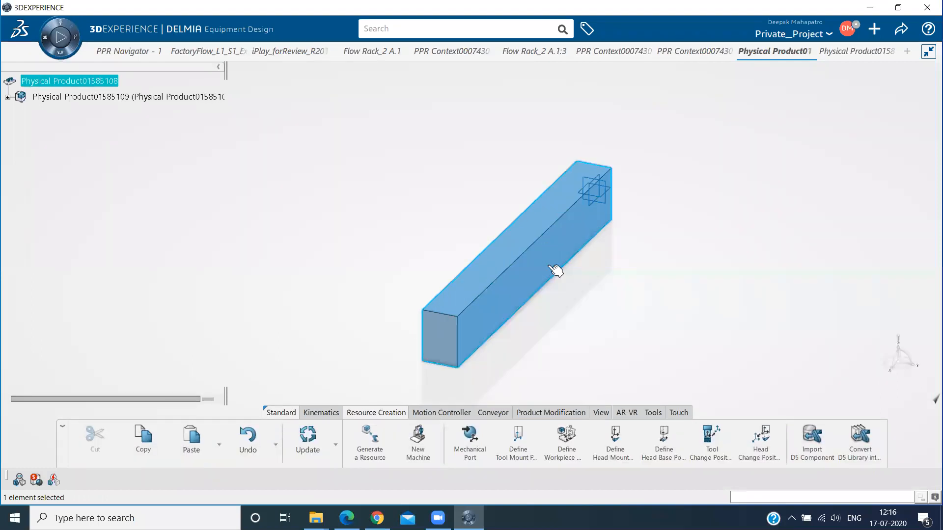
{"action": "right_click", "coordinate": [107, 80]}
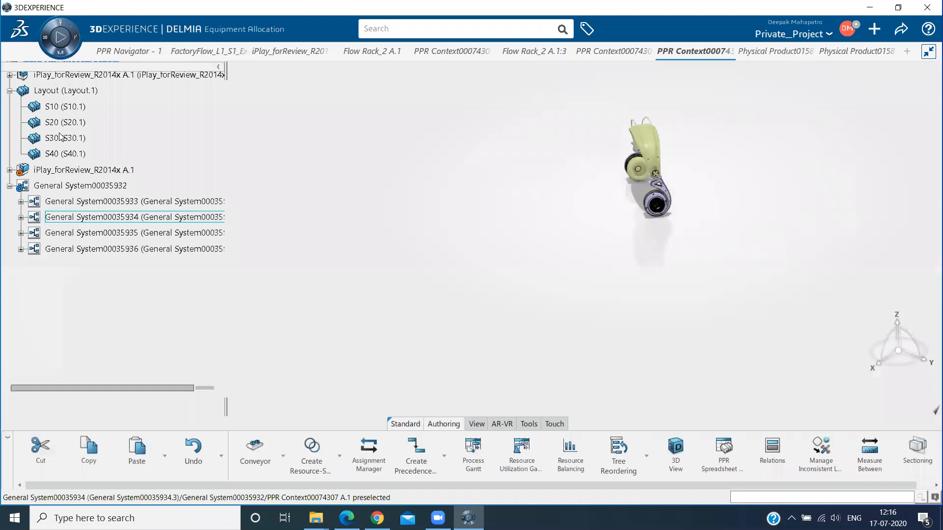
{"action": "scroll", "coordinate": [87, 137], "scroll_direction": "up", "scroll_amount": 3}
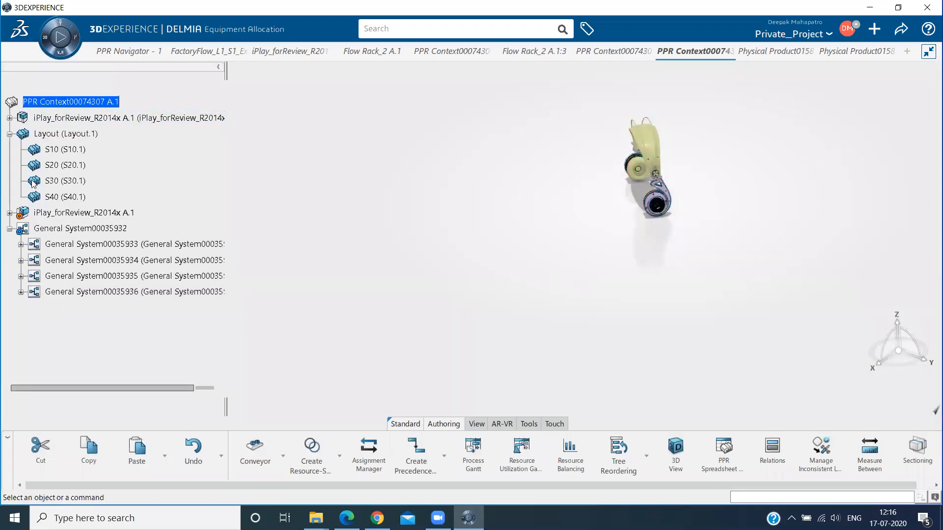
{"action": "left_click", "coordinate": [68, 120]}
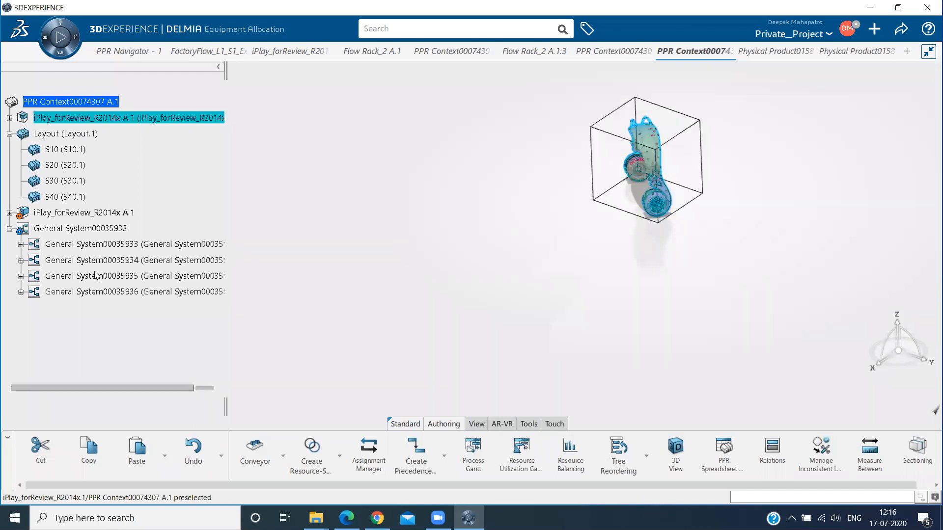
{"action": "right_click", "coordinate": [67, 117]}
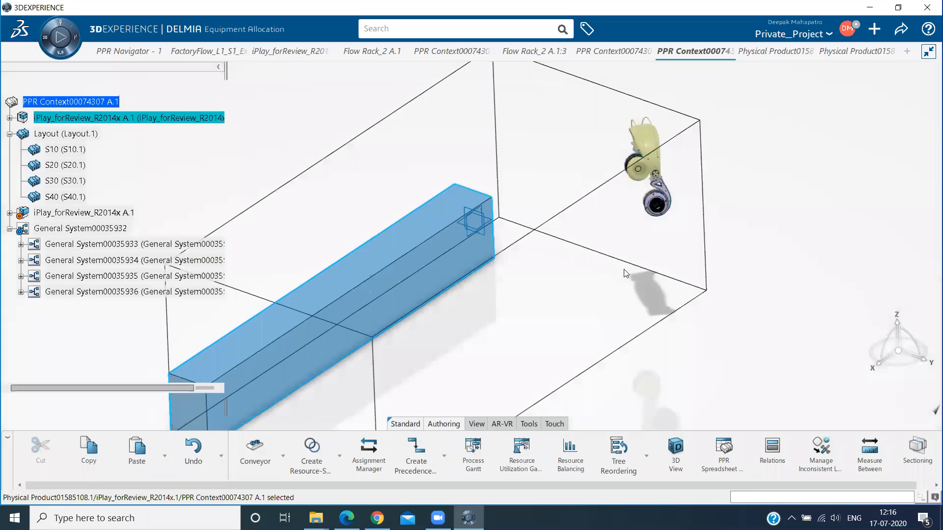
{"action": "middle_click_drag", "start_coordinate": [626, 274], "coordinate": [303, 248]}
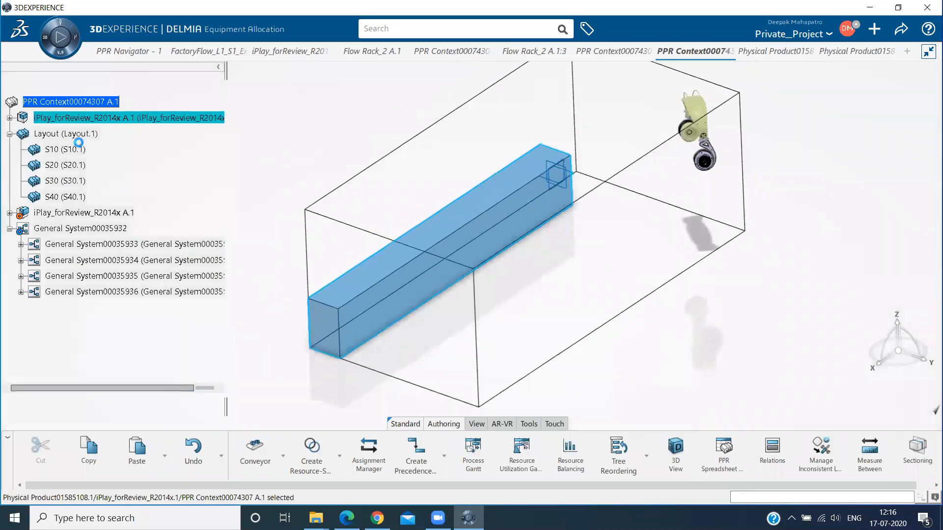
{"action": "key", "text": "ctrl+z"}
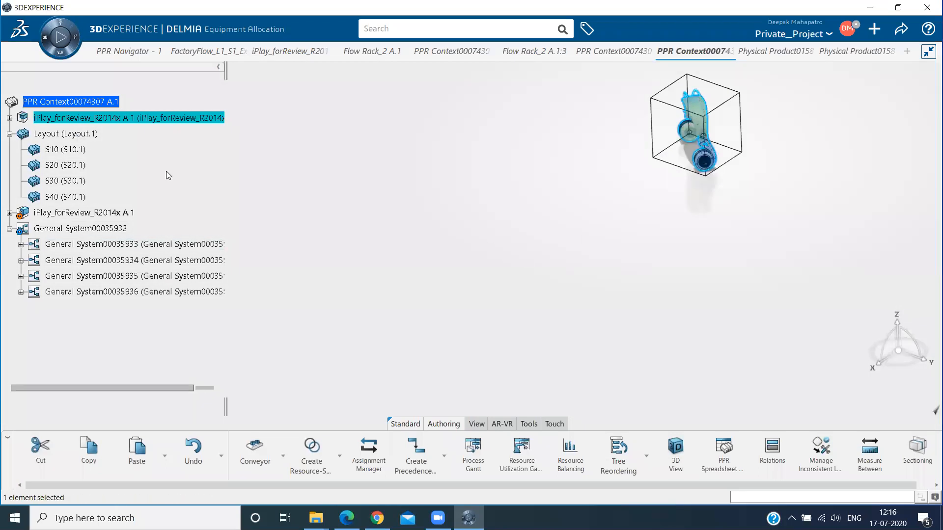
Step: Close the extra empty physical product and return to the PPR context containing cells S10 to S40
{"action": "left_click", "coordinate": [830, 108]}
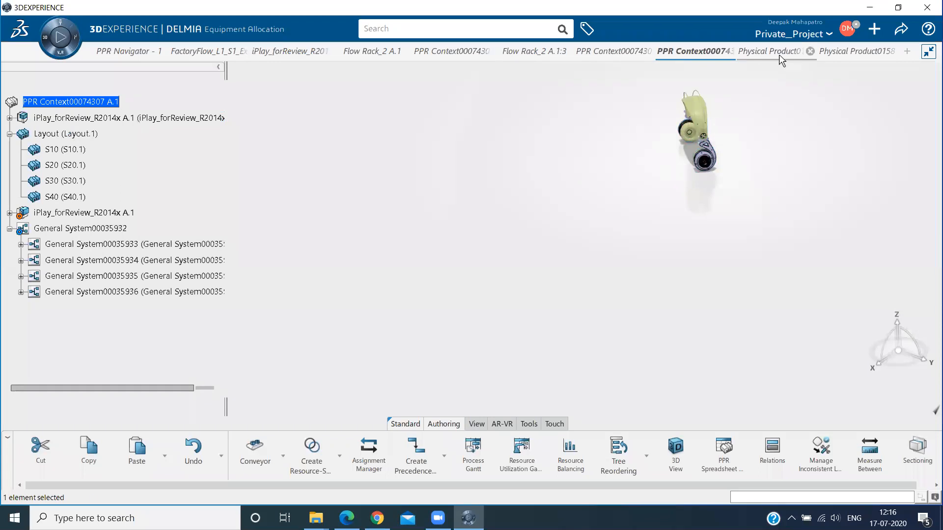
{"action": "left_click", "coordinate": [779, 55]}
{"action": "left_click", "coordinate": [891, 51]}
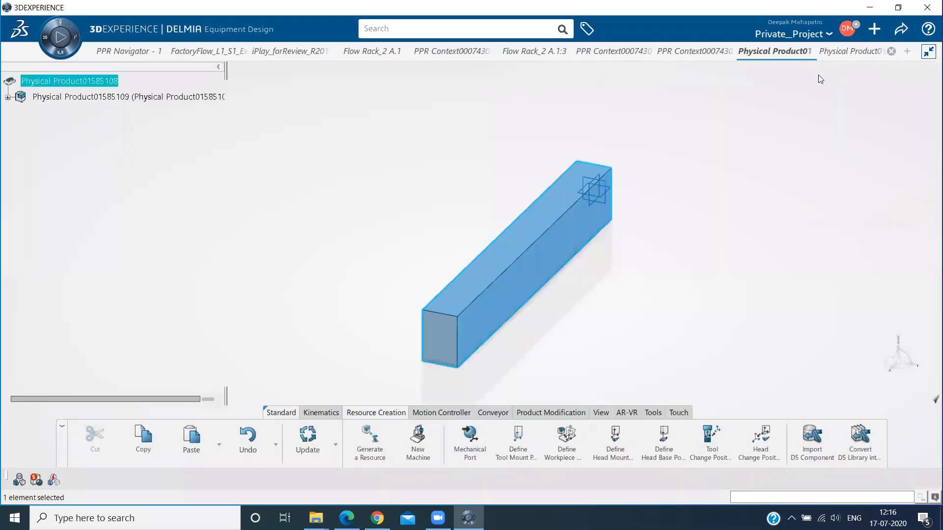
{"action": "left_click", "coordinate": [502, 305]}
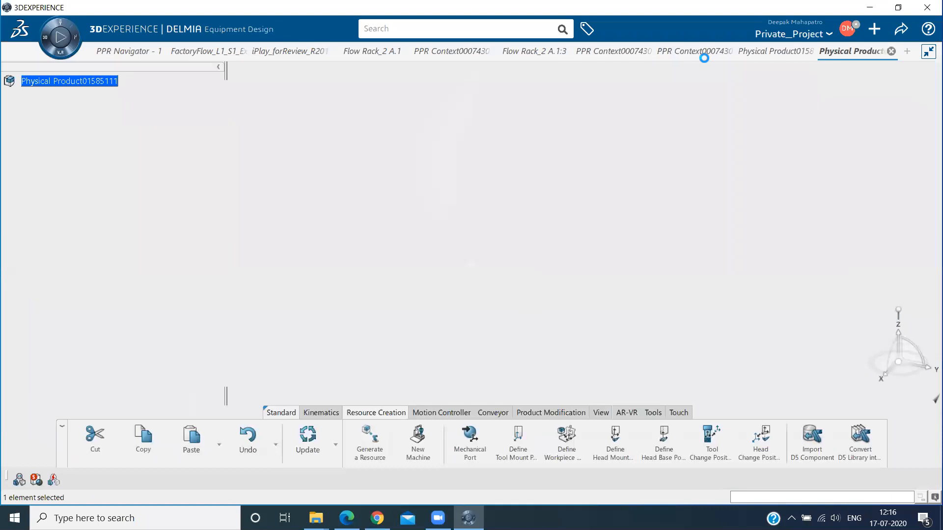
{"action": "left_click", "coordinate": [707, 51]}
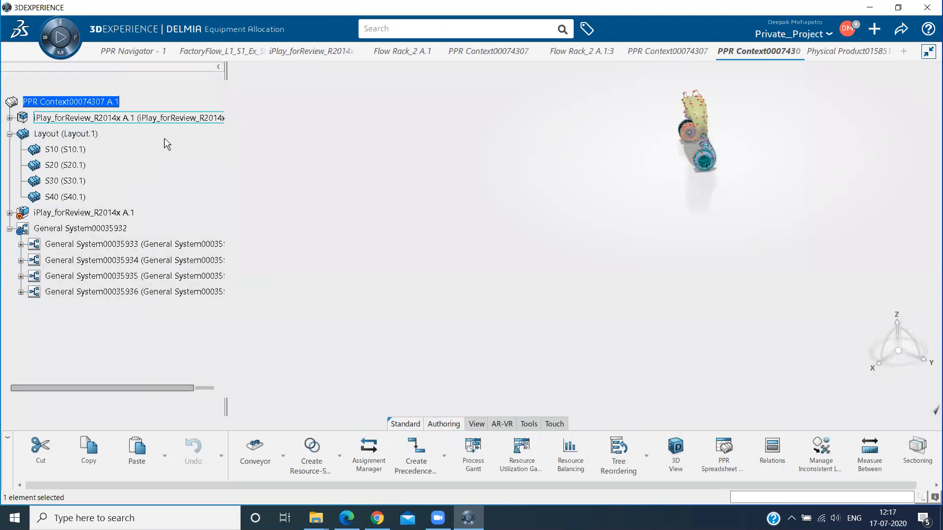
{"action": "left_click", "coordinate": [3, 126]}
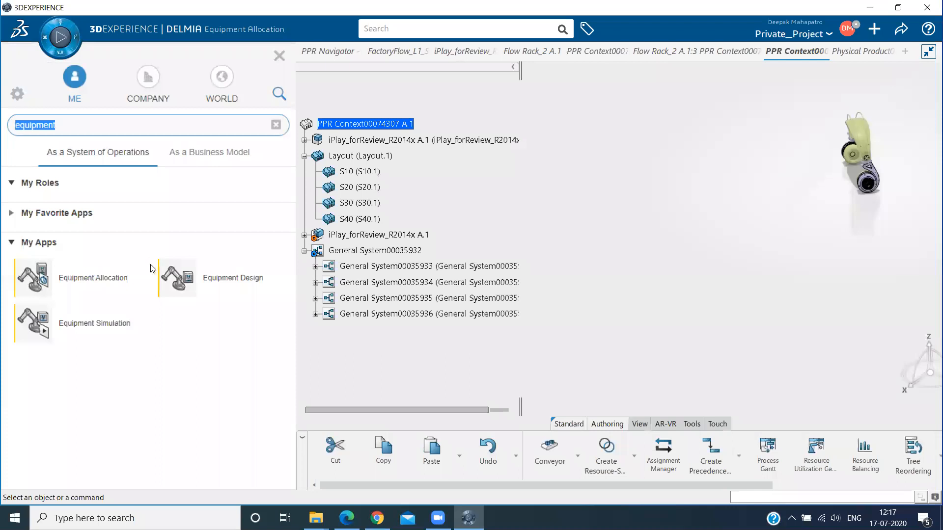
{"action": "left_click", "coordinate": [905, 51]}
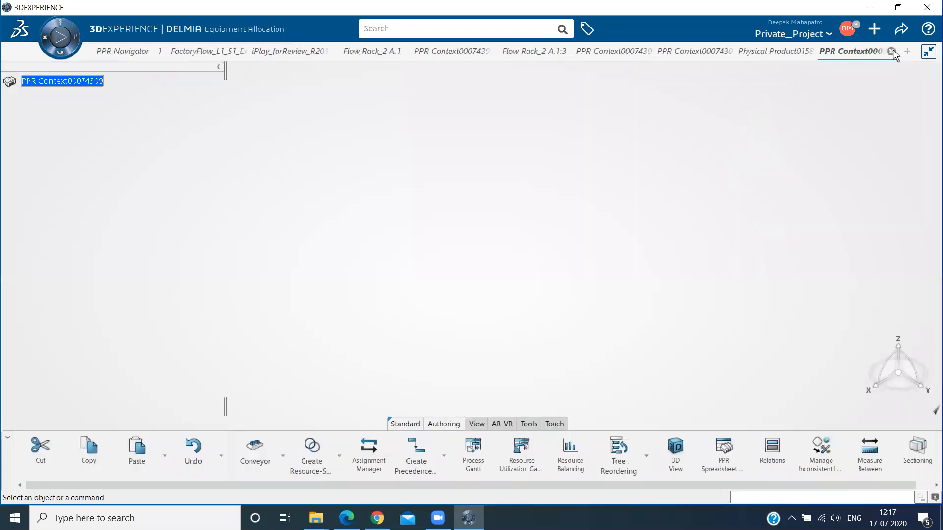
{"action": "left_click", "coordinate": [891, 51]}
{"action": "left_click", "coordinate": [493, 304]}
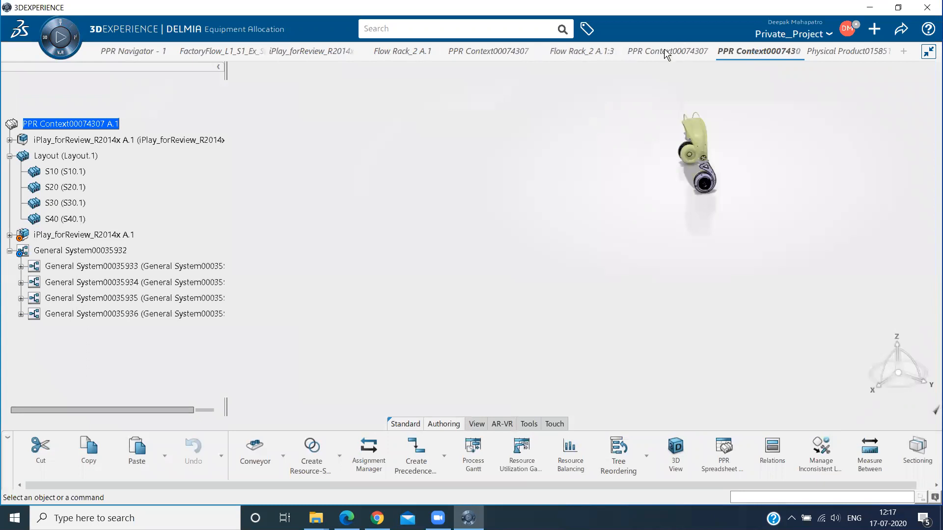
Step: Switch to the other PPR context to view its completed layout of stations and flow path
{"action": "left_click", "coordinate": [664, 49]}
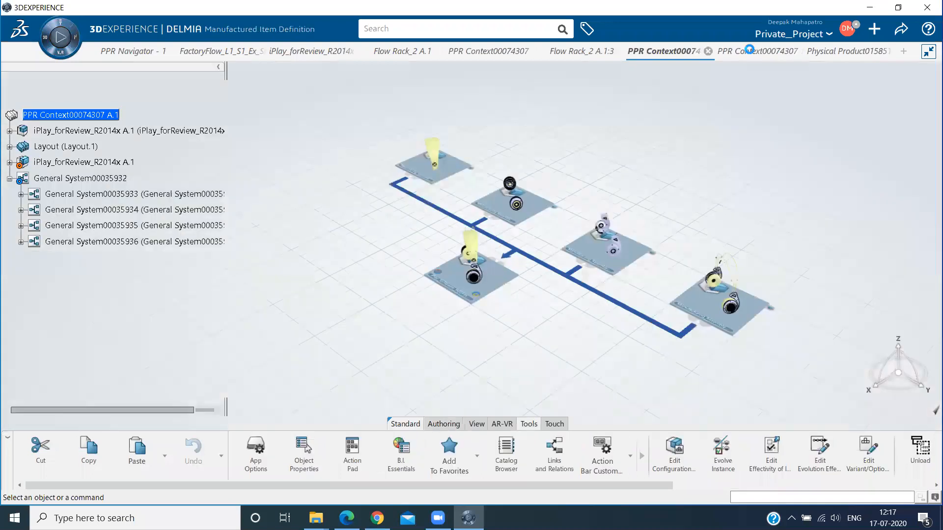
Step: Try to copy the conveyor product and paste it under Layout in the PPR context with cells S10 to S40
{"action": "left_click", "coordinate": [749, 49]}
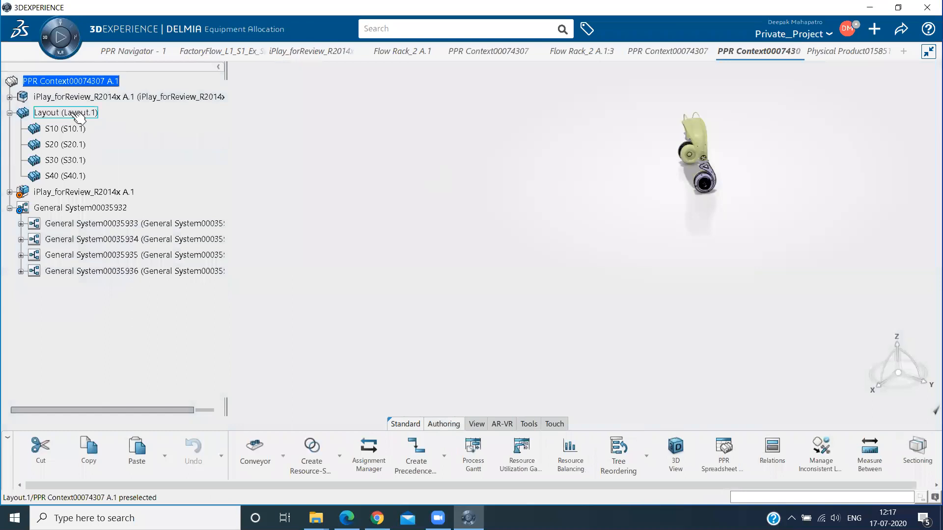
{"action": "left_click", "coordinate": [77, 114]}
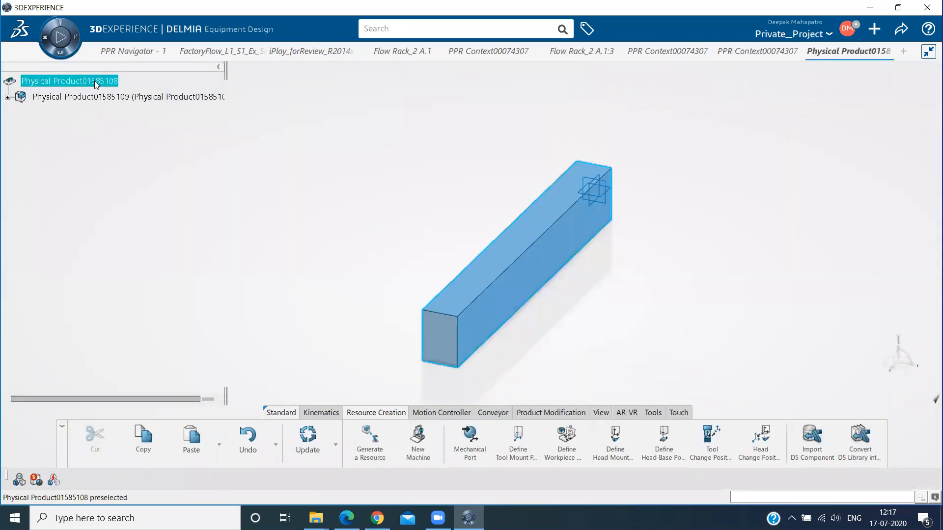
{"action": "right_click", "coordinate": [114, 135]}
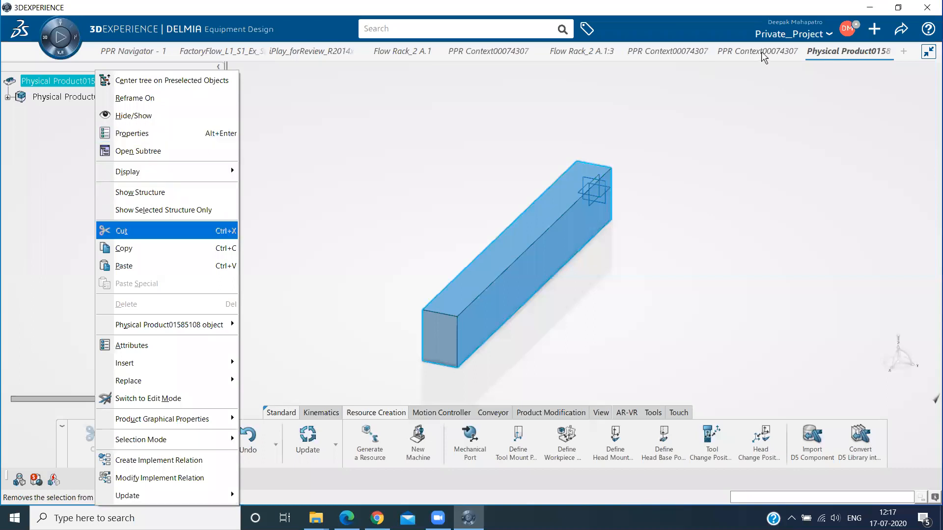
{"action": "key", "text": "Down"}
{"action": "key", "text": "Return"}
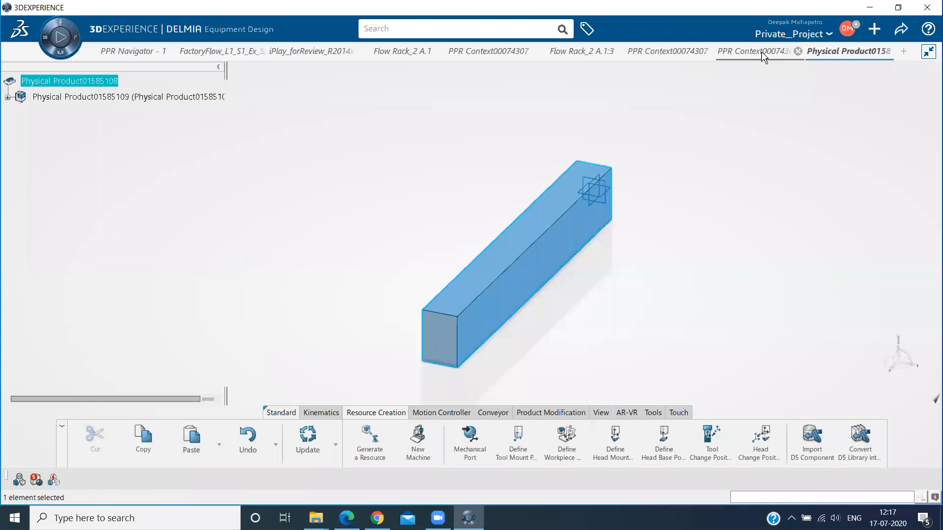
{"action": "left_click", "coordinate": [762, 55]}
{"action": "right_click", "coordinate": [63, 114]}
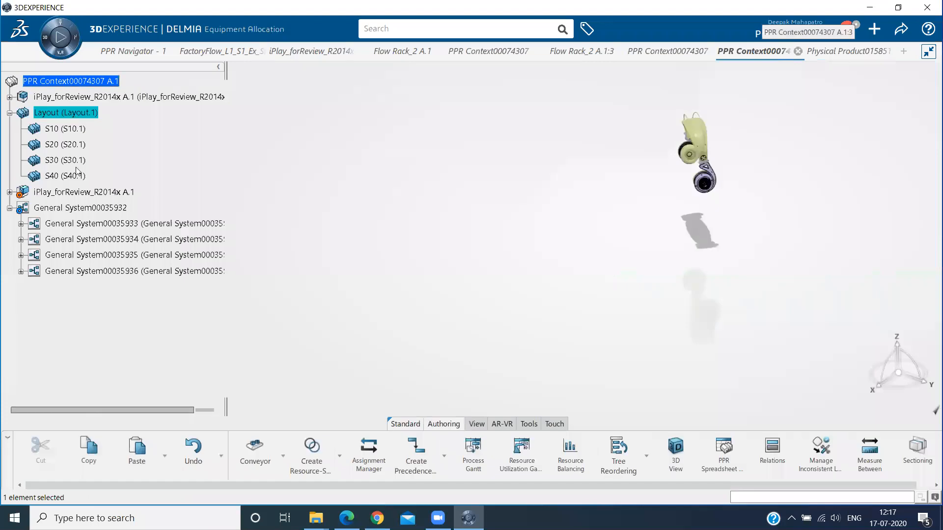
{"action": "left_click", "coordinate": [103, 234]}
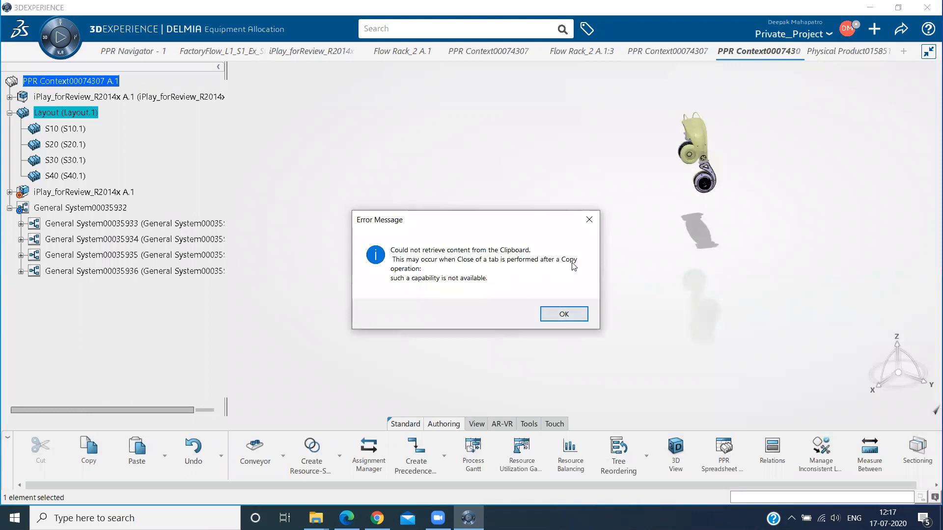
{"action": "left_click", "coordinate": [590, 220]}
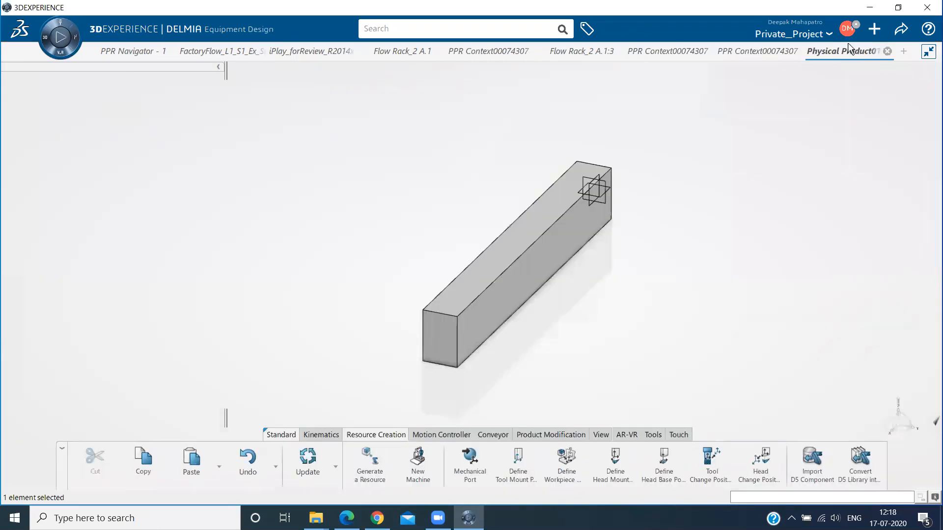
Step: Save the conveyor product, copy it, and paste it under Layout in the PPR context
{"action": "key", "text": "ctrl+s"}
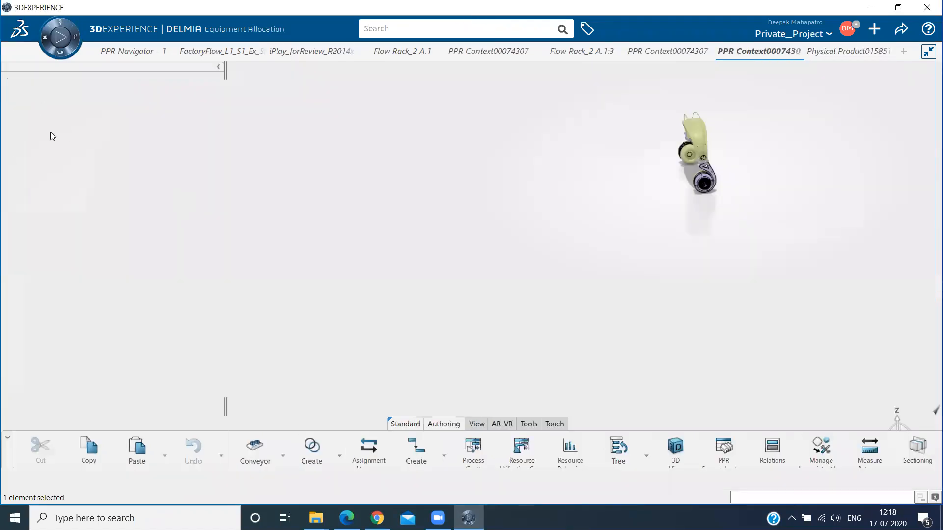
{"action": "double_click", "coordinate": [87, 129]}
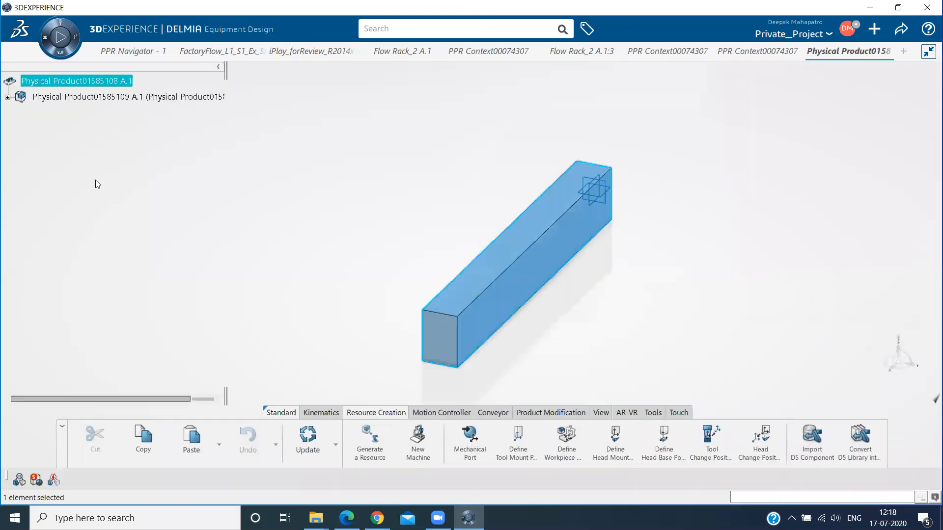
{"action": "right_click", "coordinate": [84, 80]}
{"action": "left_click", "coordinate": [117, 250]}
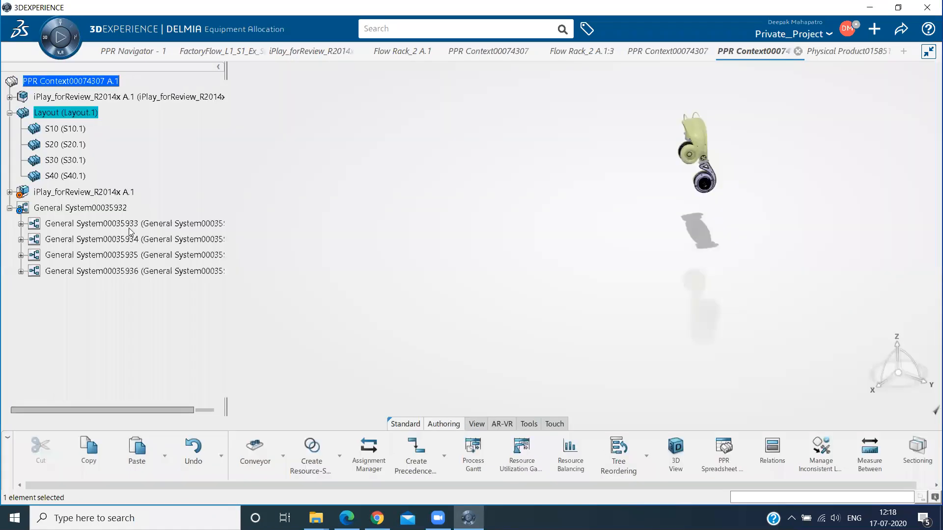
{"action": "right_click", "coordinate": [132, 227]}
{"action": "left_click", "coordinate": [142, 227]}
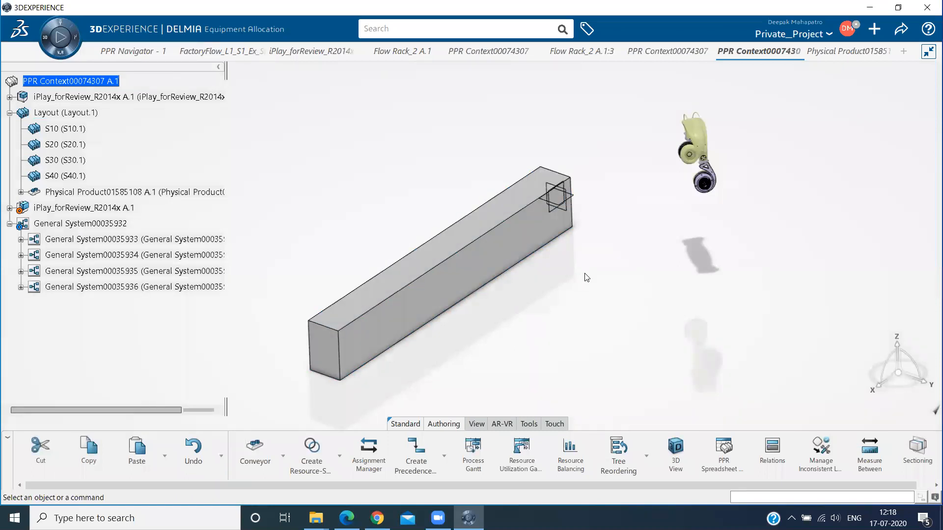
{"action": "middle_click_drag", "start_coordinate": [526, 301], "coordinate": [582, 267]}
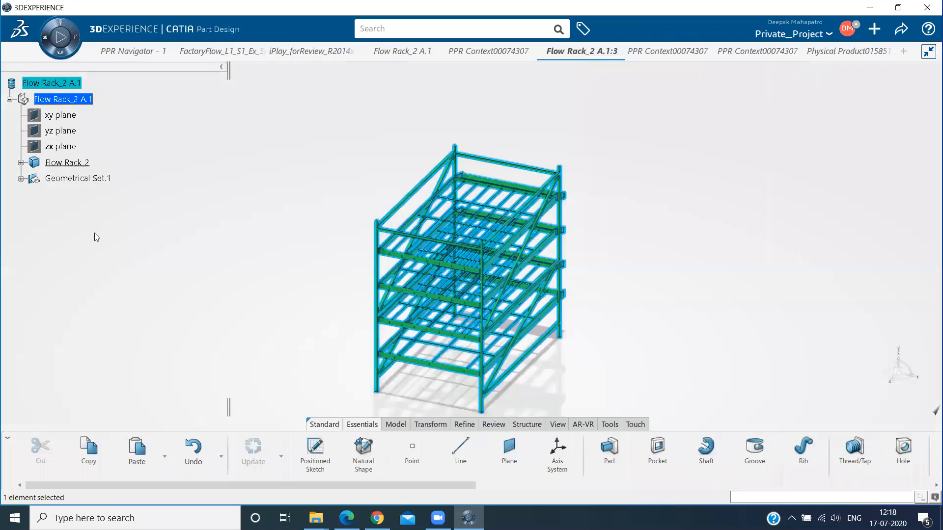
{"action": "left_click", "coordinate": [845, 52]}
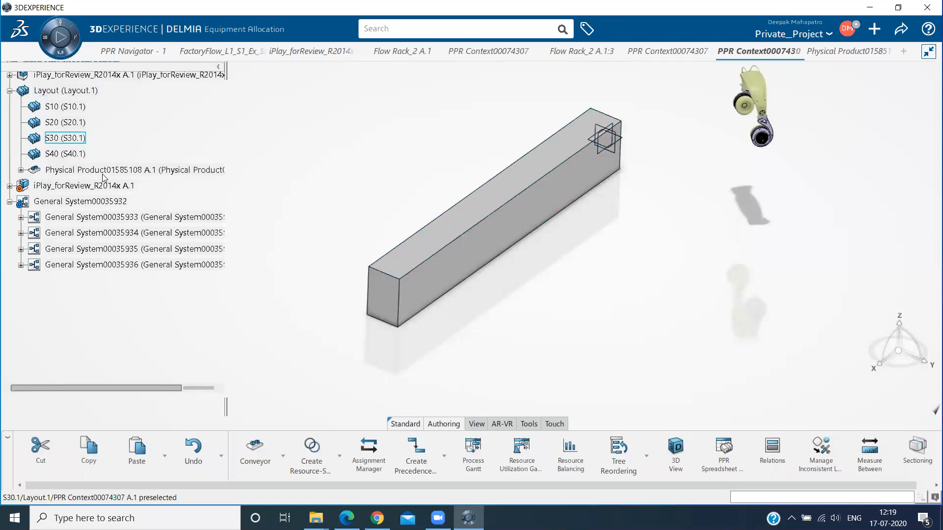
{"action": "right_click", "coordinate": [67, 119]}
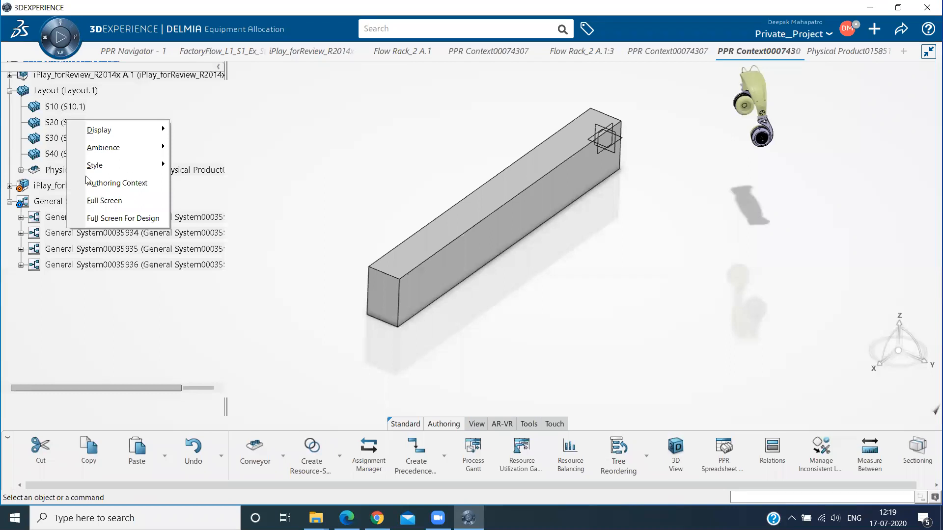
{"action": "left_click", "coordinate": [48, 218]}
{"action": "scroll", "coordinate": [48, 218], "scroll_direction": "up", "scroll_amount": 1}
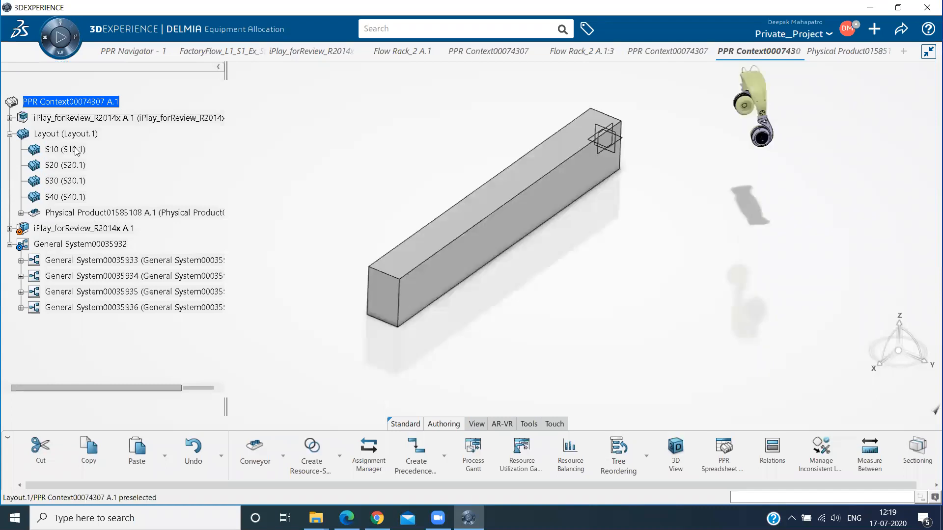
{"action": "right_click", "coordinate": [71, 134]}
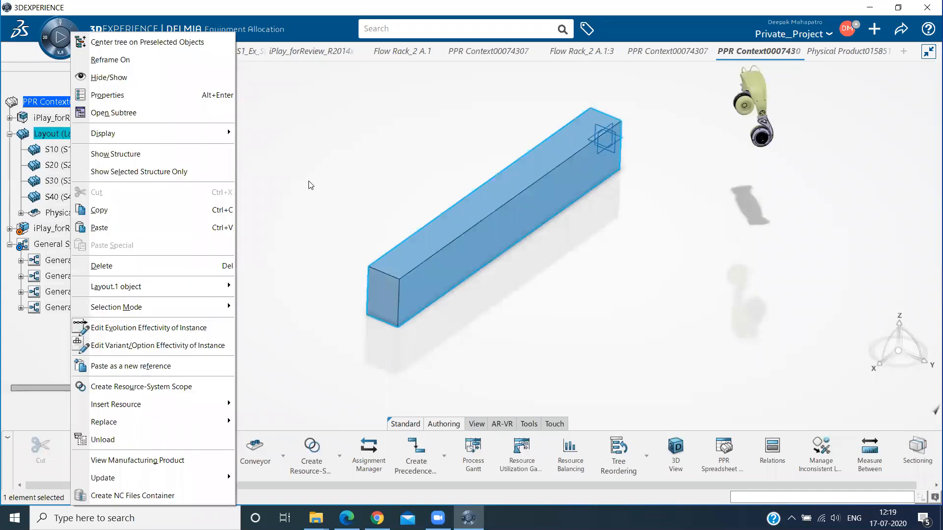
{"action": "left_click", "coordinate": [115, 168]}
{"action": "left_click", "coordinate": [67, 149]}
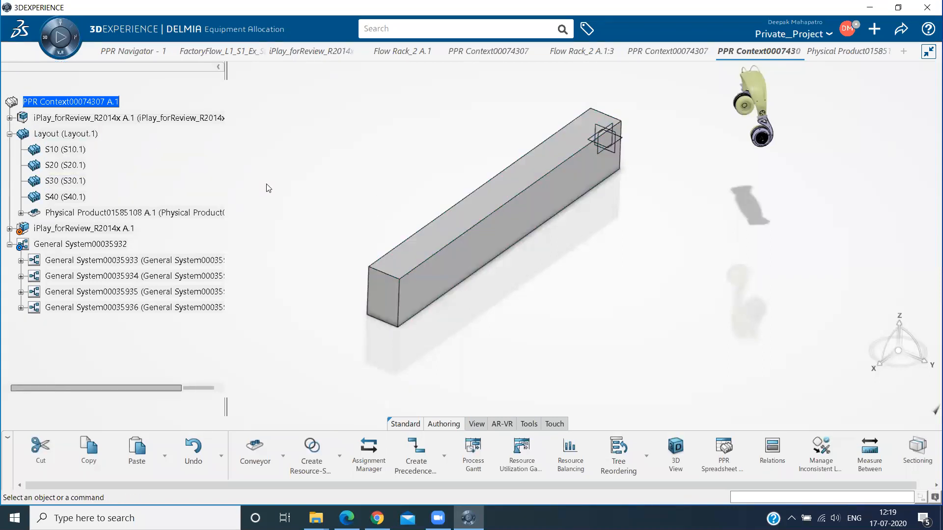
{"action": "left_click", "coordinate": [90, 154]}
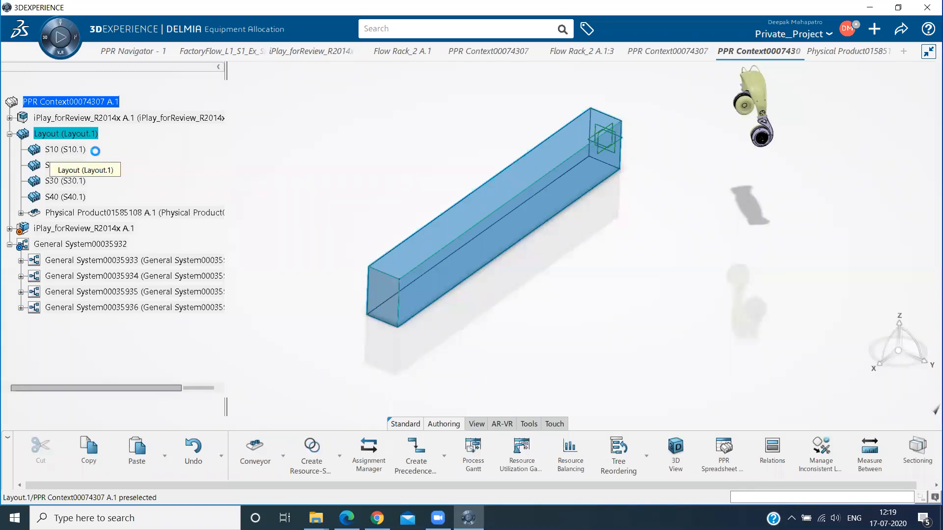
{"action": "left_click", "coordinate": [312, 195]}
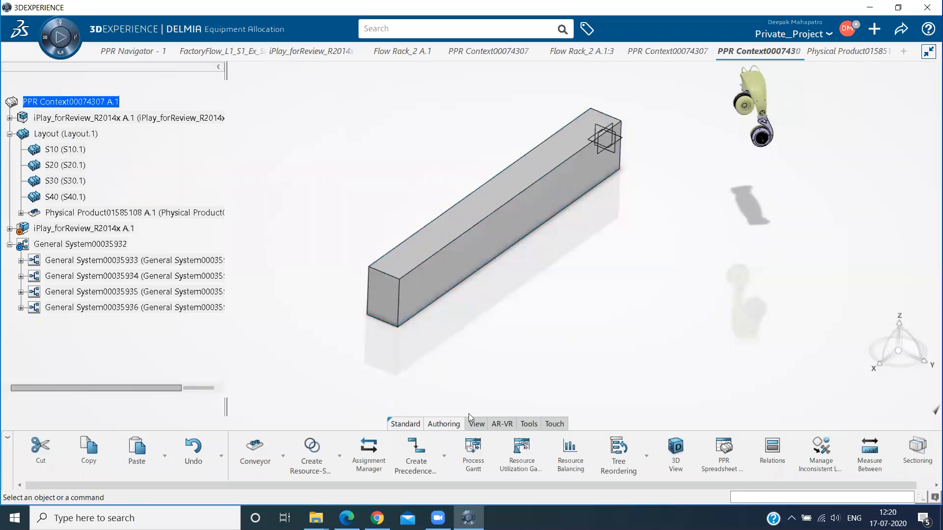
{"action": "left_click", "coordinate": [845, 54]}
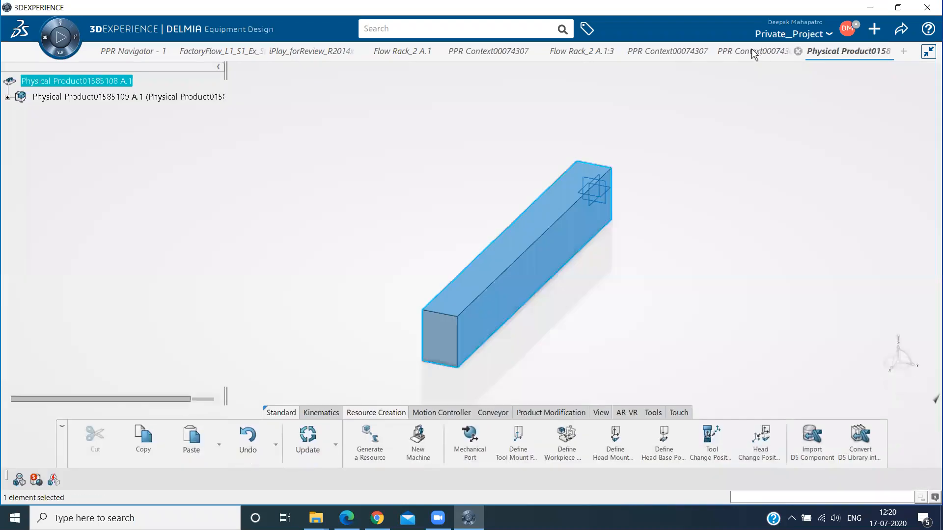
{"action": "left_click", "coordinate": [744, 51]}
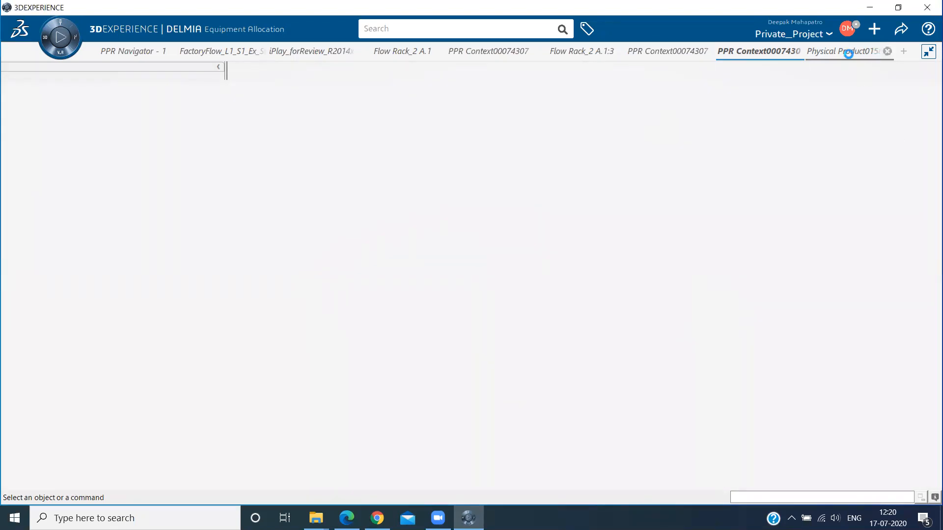
{"action": "left_click", "coordinate": [756, 51]}
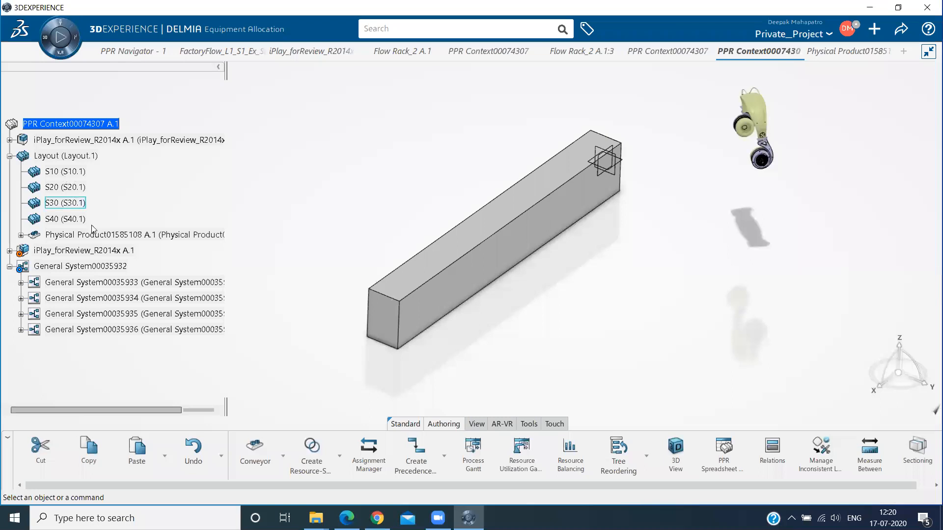
Step: Paste the copied Flow Rack_2 into cell S10 of the Layout and expand S10 in the tree
{"action": "right_click", "coordinate": [61, 173]}
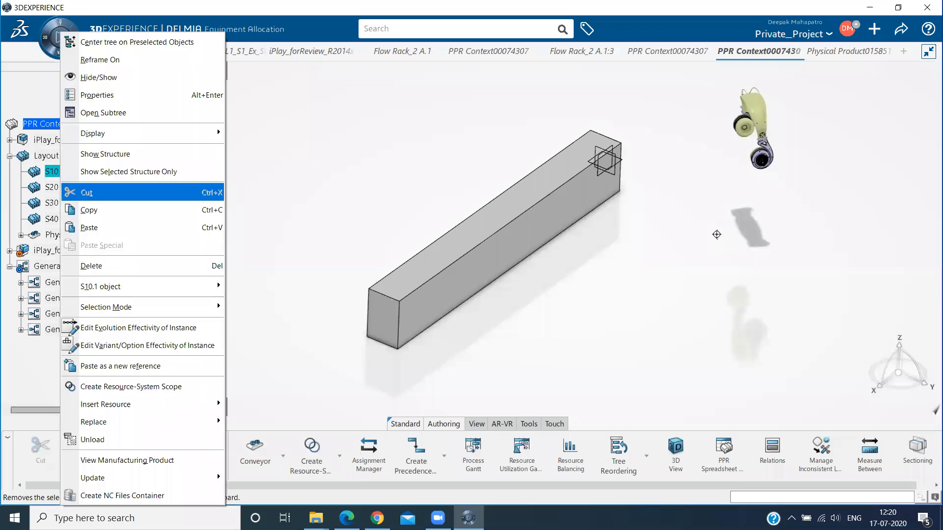
{"action": "left_click", "coordinate": [90, 228]}
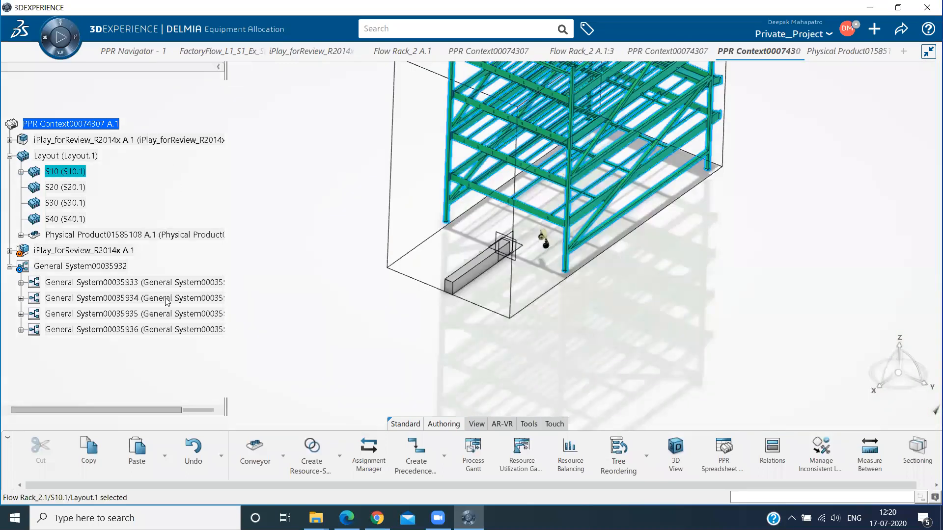
{"action": "left_click", "coordinate": [20, 172]}
{"action": "right_click", "coordinate": [113, 187]}
{"action": "left_click", "coordinate": [167, 325]}
{"action": "middle_click_drag", "start_coordinate": [570, 191], "coordinate": [576, 194]}
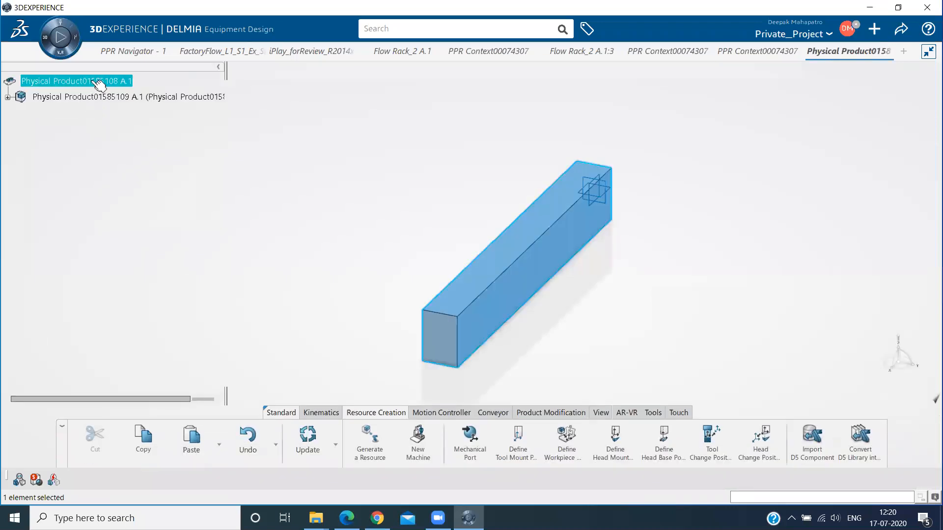
Step: Try inserting a physical product containing a 3D part under the conveyor product, and undo the insertions
{"action": "right_click", "coordinate": [93, 80]}
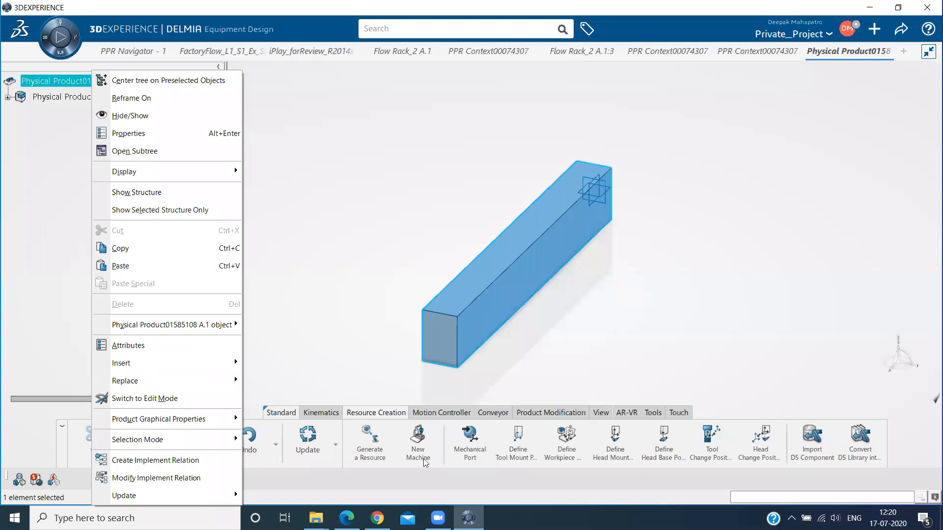
{"action": "left_click", "coordinate": [443, 459]}
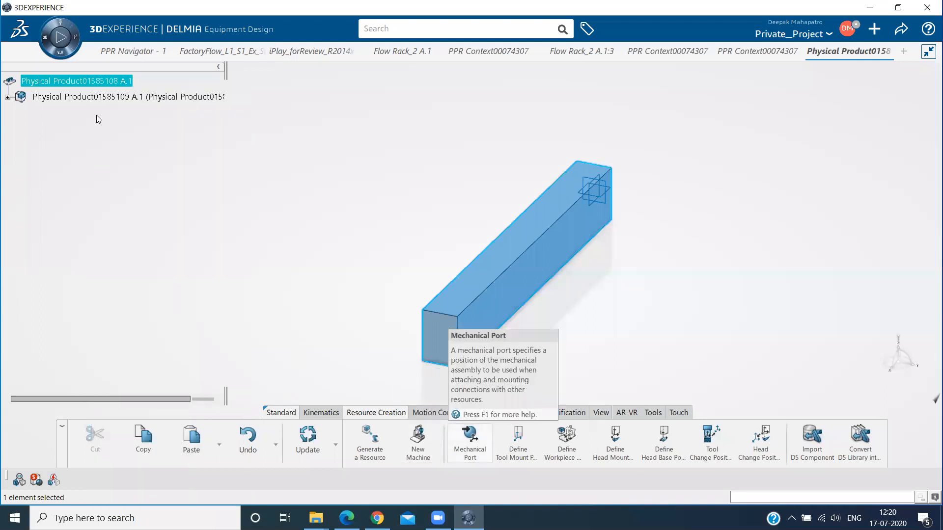
{"action": "right_click", "coordinate": [85, 80]}
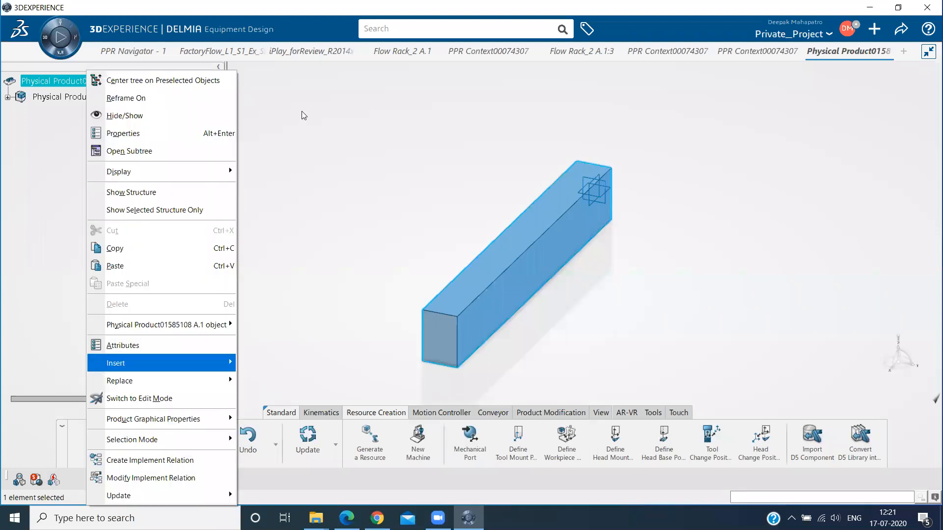
{"action": "mouse_move", "coordinate": [222, 363]}
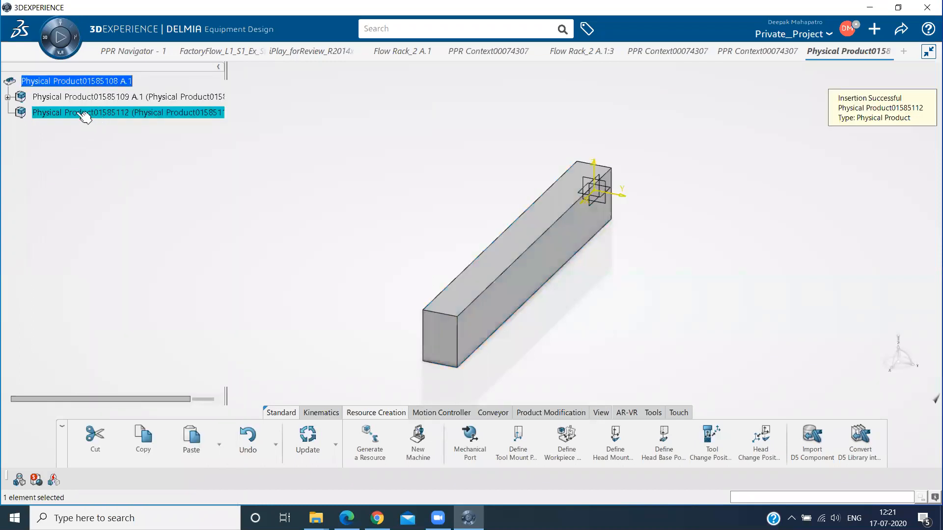
{"action": "right_click", "coordinate": [216, 296]}
{"action": "mouse_move", "coordinate": [216, 296]}
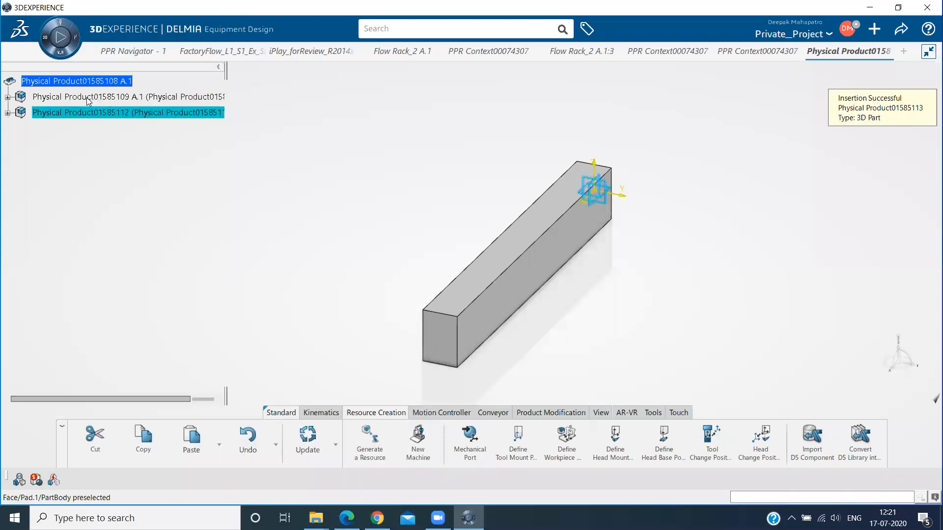
{"action": "right_click", "coordinate": [88, 97]}
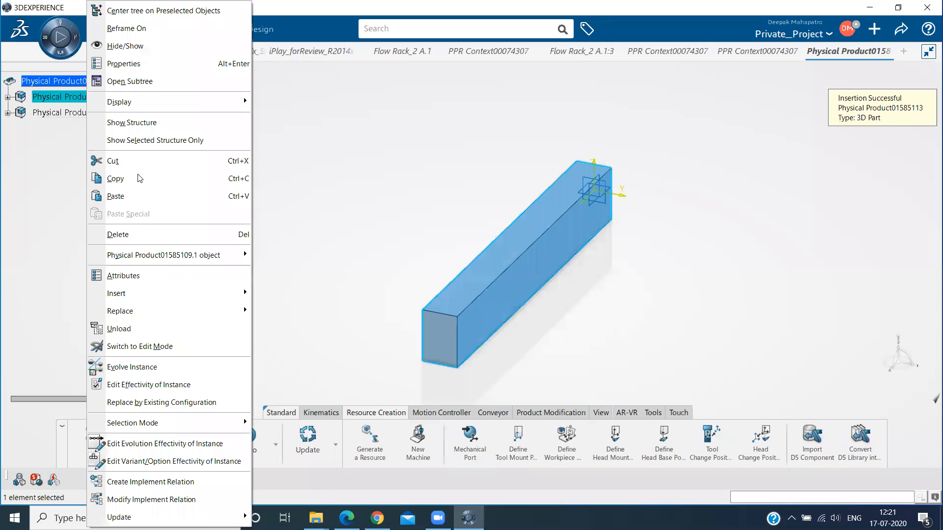
{"action": "left_click", "coordinate": [347, 219]}
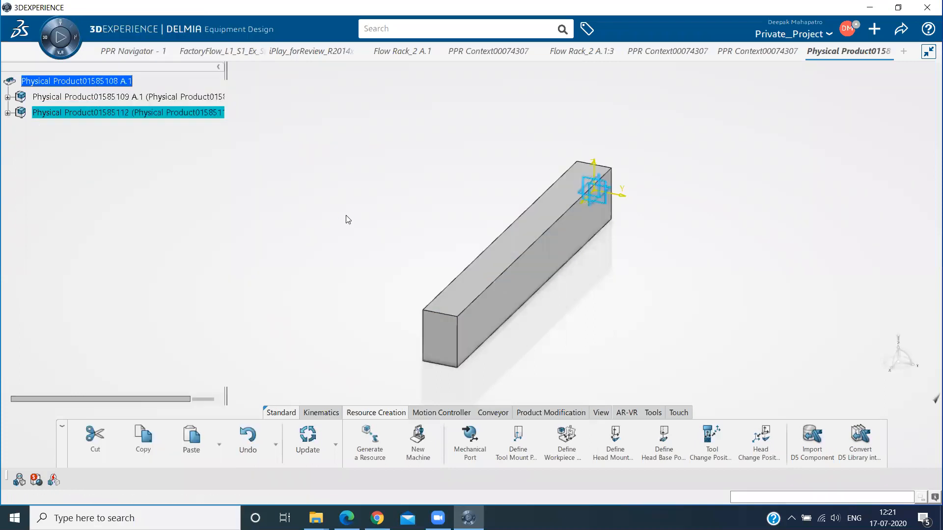
{"action": "key", "text": "ctrl+z"}
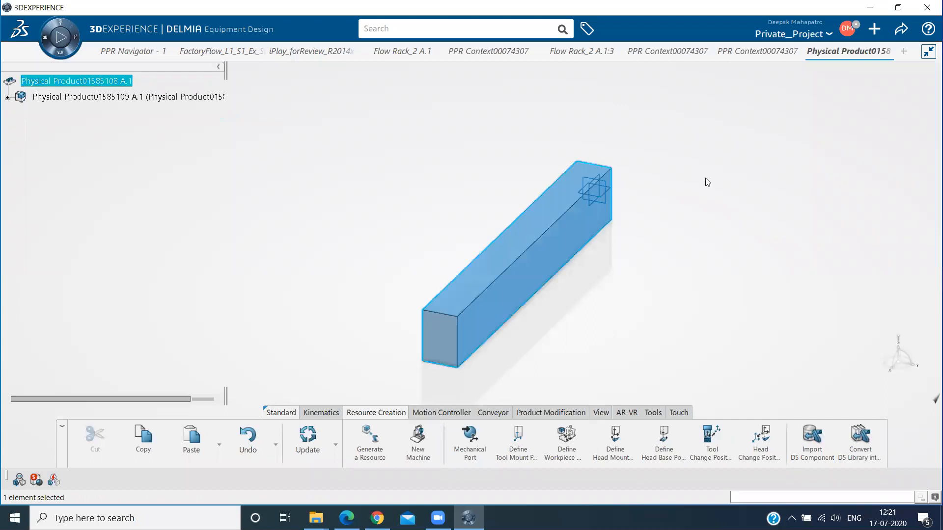
Step: Create a new physical product and generate it as a Storage resource
{"action": "left_click", "coordinate": [905, 52]}
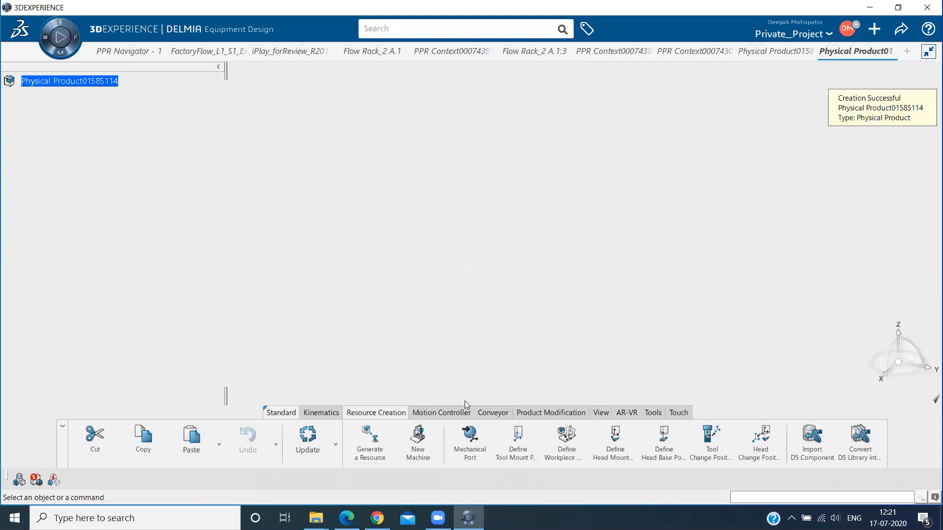
{"action": "left_click", "coordinate": [369, 453]}
{"action": "left_click", "coordinate": [49, 82]}
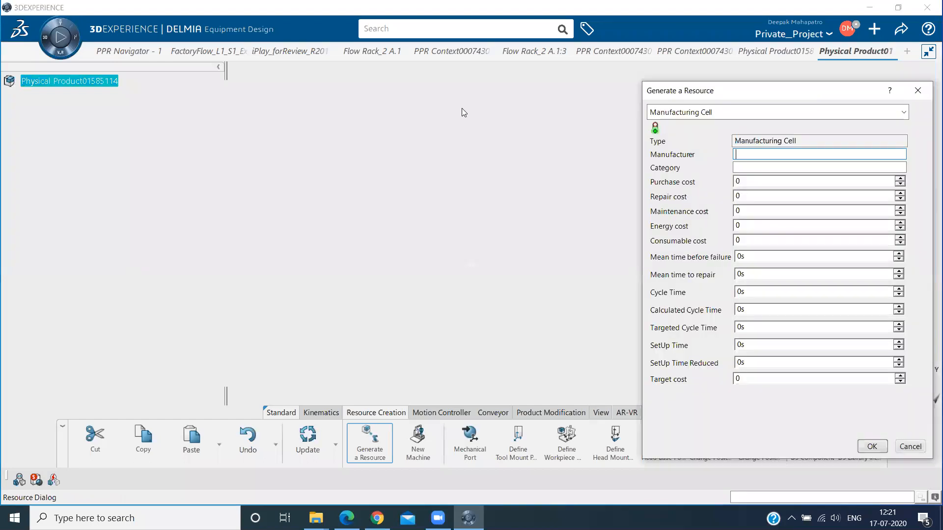
{"action": "left_click", "coordinate": [497, 108]}
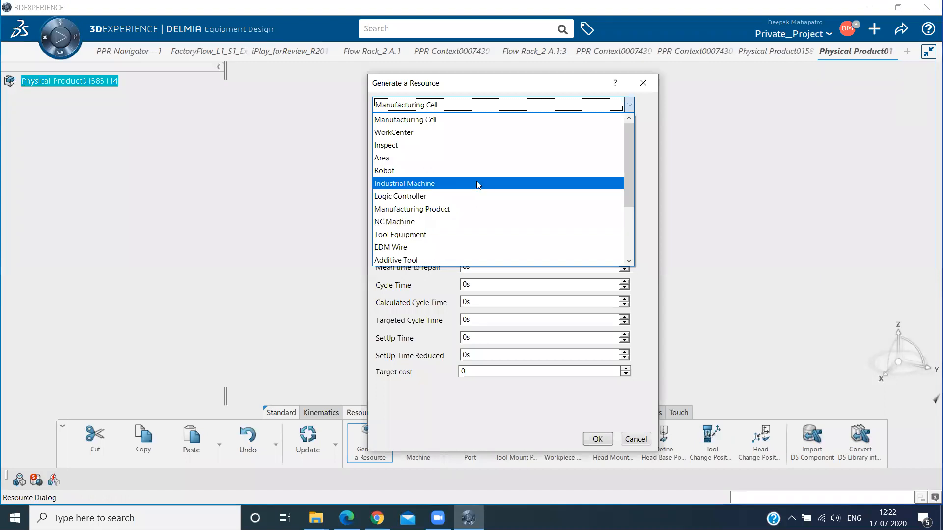
{"action": "scroll", "coordinate": [449, 248], "scroll_direction": "down", "scroll_amount": 1}
{"action": "scroll", "coordinate": [426, 216], "scroll_direction": "down", "scroll_amount": 1}
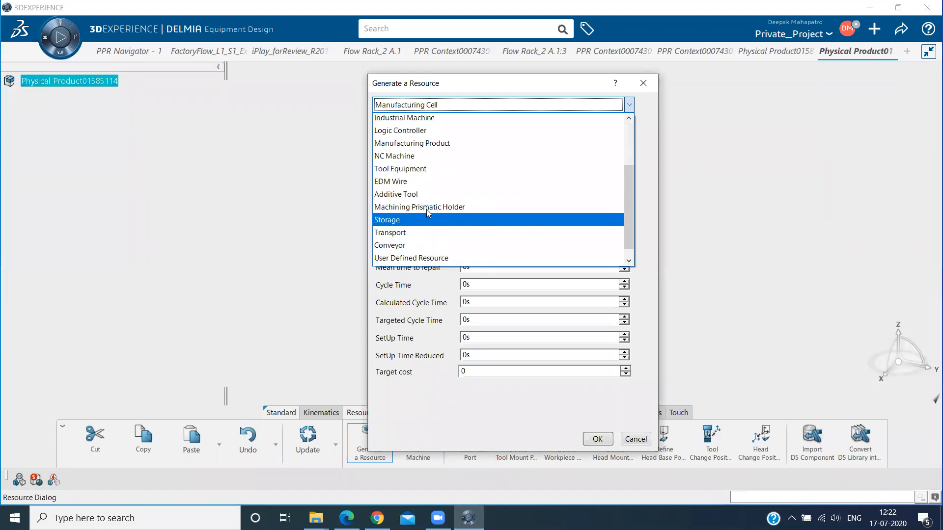
{"action": "left_click", "coordinate": [426, 210]}
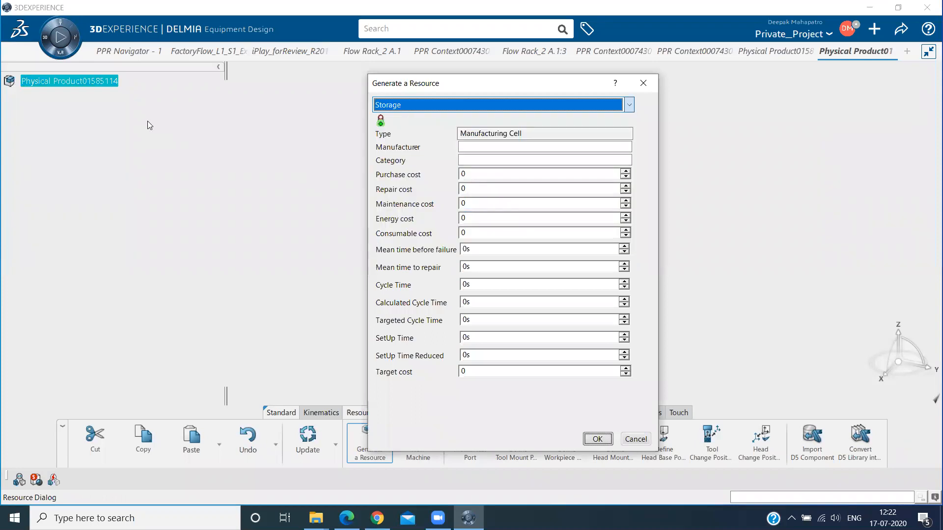
{"action": "left_click", "coordinate": [597, 439]}
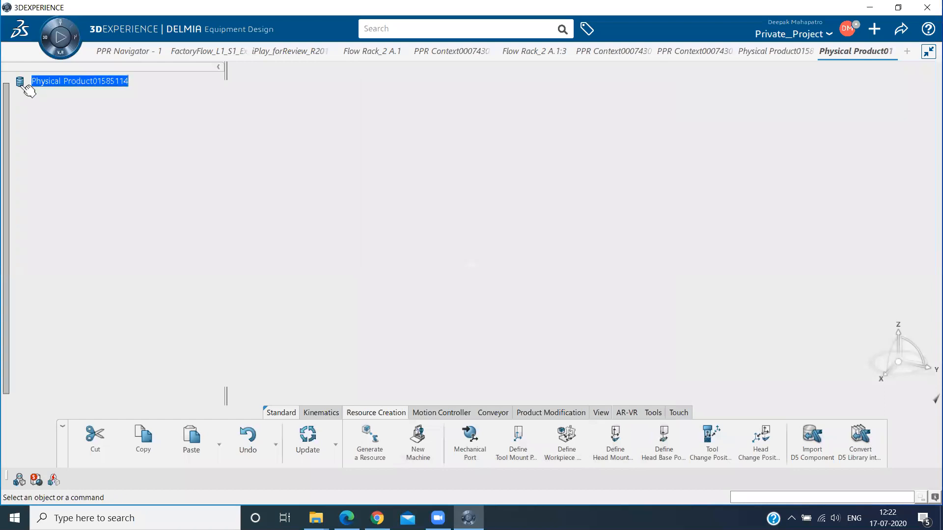
Step: Insert a physical product under the storage resource and add a 3D part inside that product
{"action": "right_click", "coordinate": [87, 79]}
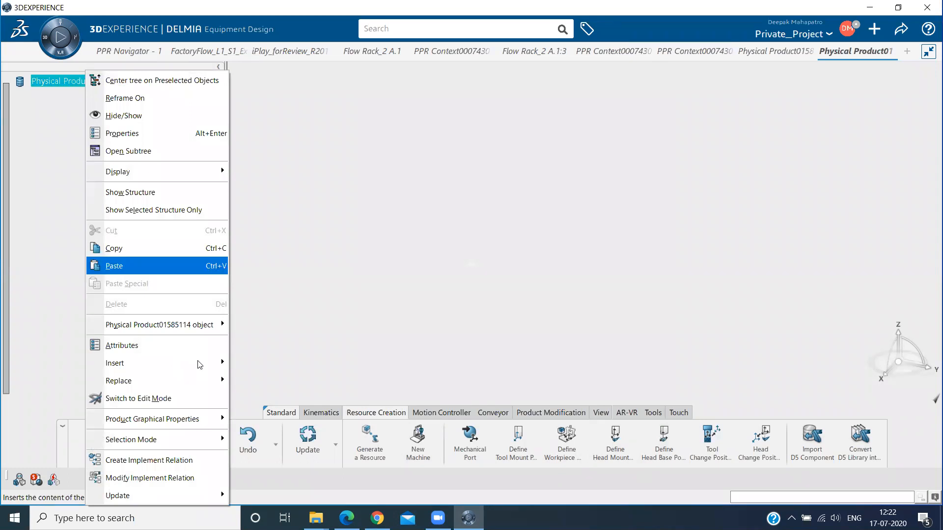
{"action": "mouse_move", "coordinate": [200, 364]}
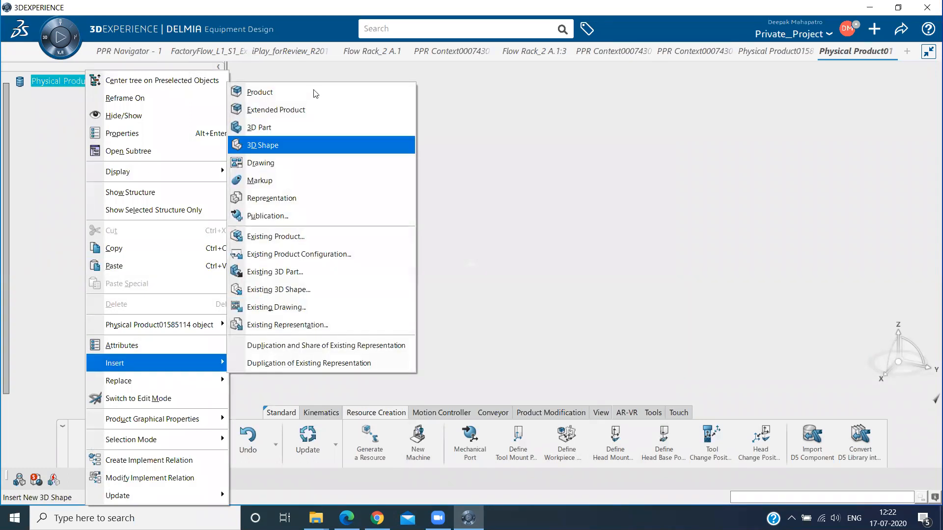
{"action": "left_click", "coordinate": [289, 93]}
{"action": "right_click", "coordinate": [121, 132]}
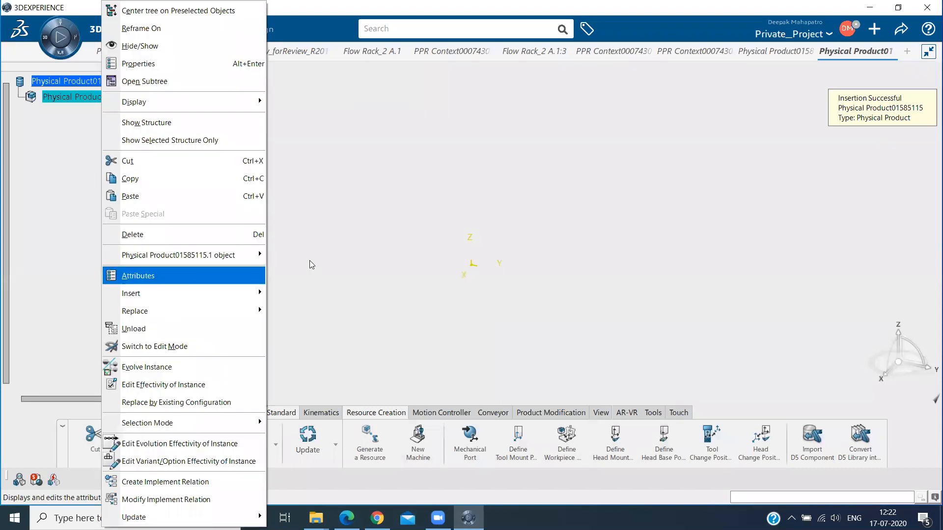
{"action": "mouse_move", "coordinate": [226, 293]}
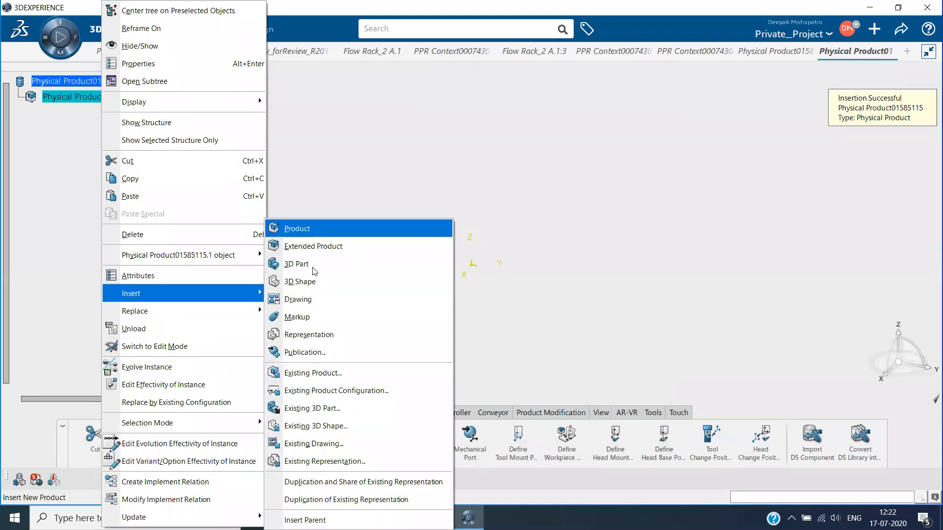
{"action": "left_click", "coordinate": [319, 264]}
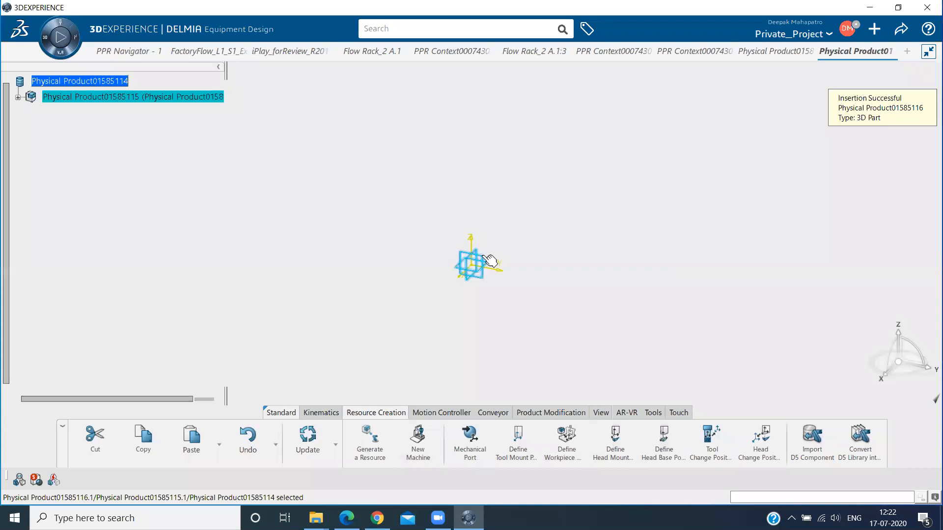
Step: Open a sketch on the 3D part's yz plane and draw a centered rectangle about 93 mm high around the origin
{"action": "left_click", "coordinate": [486, 261]}
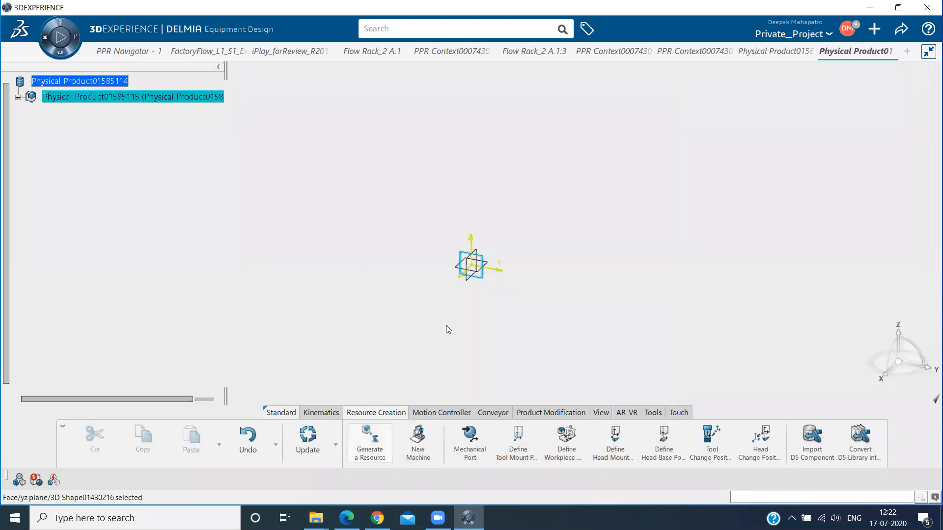
{"action": "left_click", "coordinate": [484, 256]}
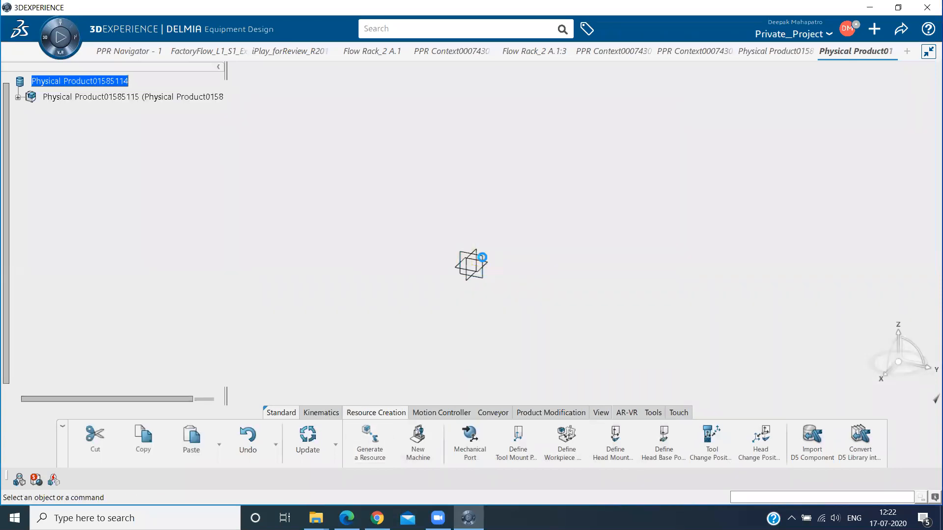
{"action": "left_click", "coordinate": [478, 260]}
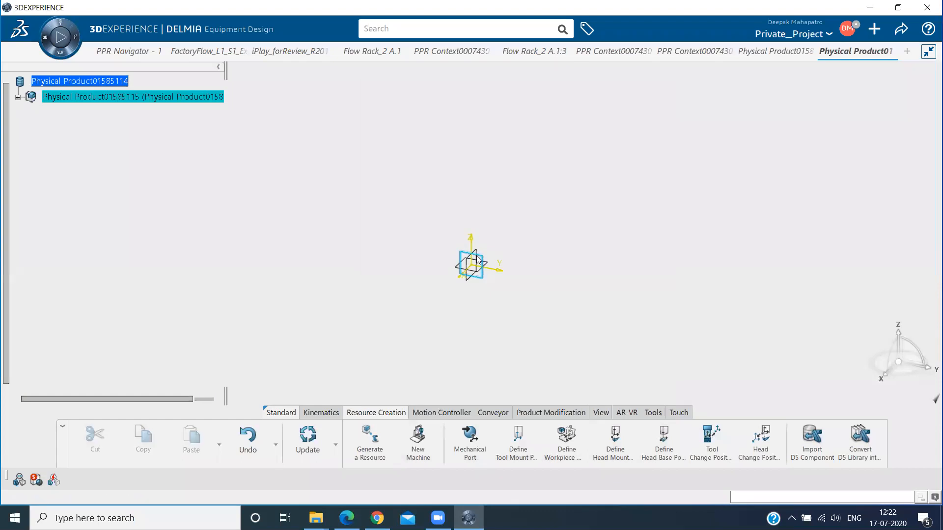
{"action": "double_click", "coordinate": [478, 261]}
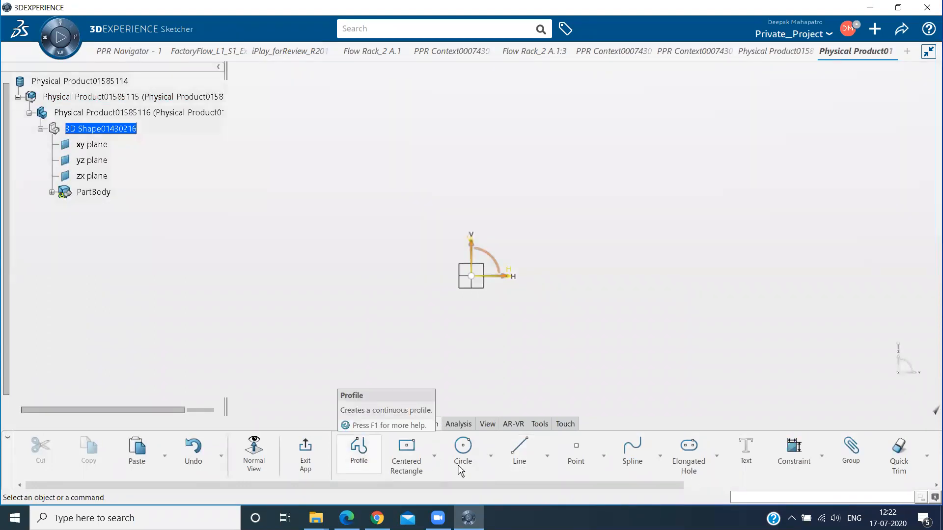
{"action": "left_click", "coordinate": [406, 449]}
{"action": "left_click", "coordinate": [472, 277]}
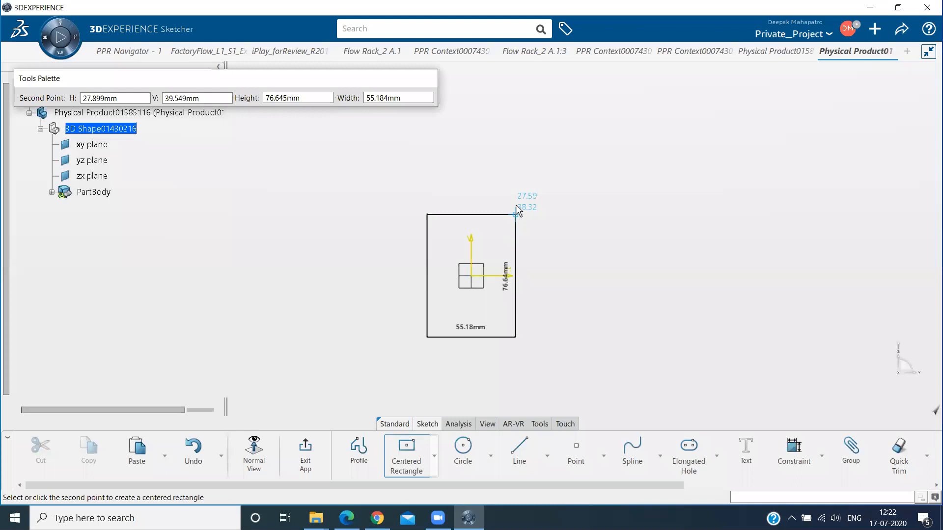
{"action": "left_click", "coordinate": [533, 200]}
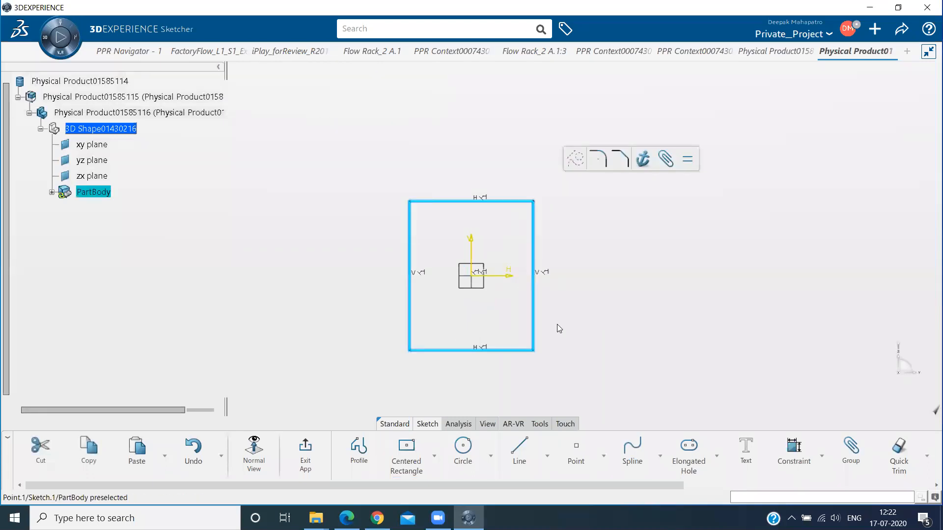
Step: Dimension the rectangle's vertical side and set its height to 250 mm
{"action": "left_click", "coordinate": [540, 289]}
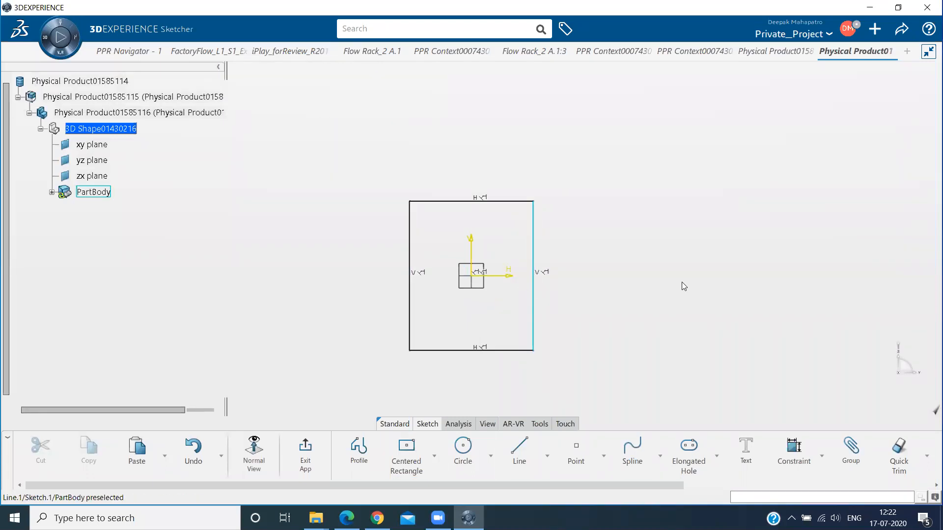
{"action": "left_click", "coordinate": [684, 244]}
{"action": "left_click", "coordinate": [593, 275]}
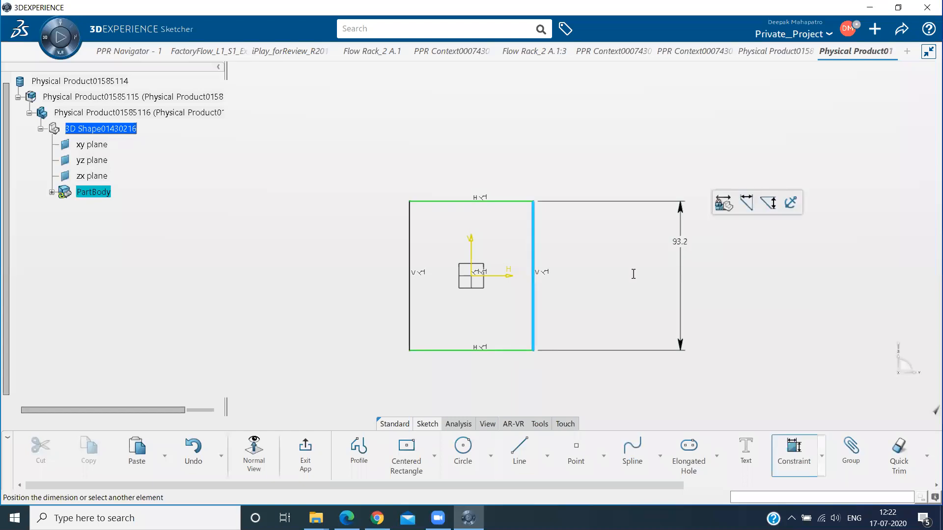
{"action": "type", "text": "250"}
{"action": "key", "text": "Return"}
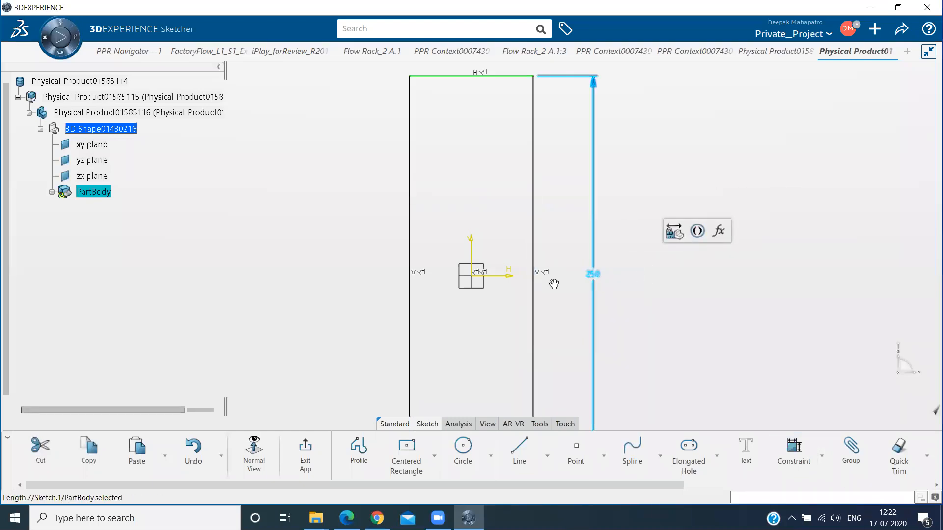
Step: Add a horizontal width dimension to the rectangle's upper side and set it to 100
{"action": "middle_click_drag", "start_coordinate": [483, 191], "coordinate": [484, 191]}
{"action": "left_click", "coordinate": [485, 191]}
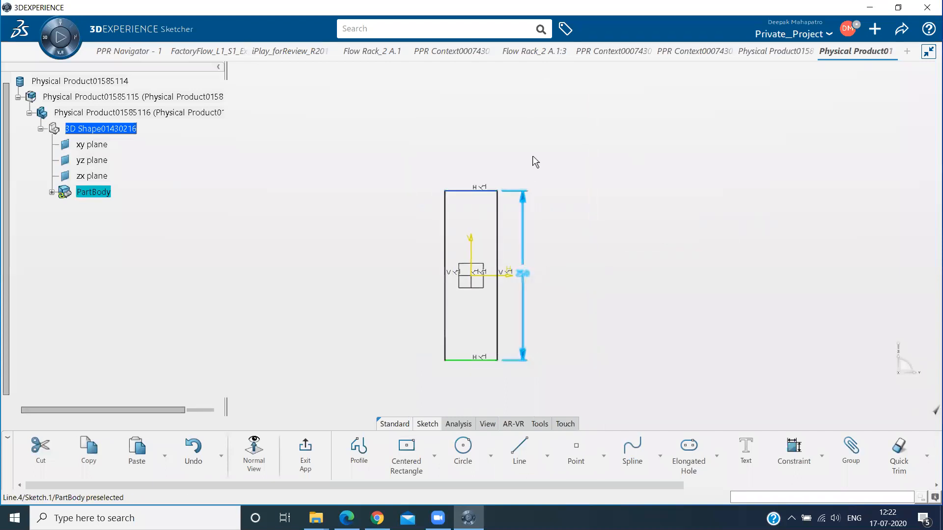
{"action": "left_click", "coordinate": [635, 148]}
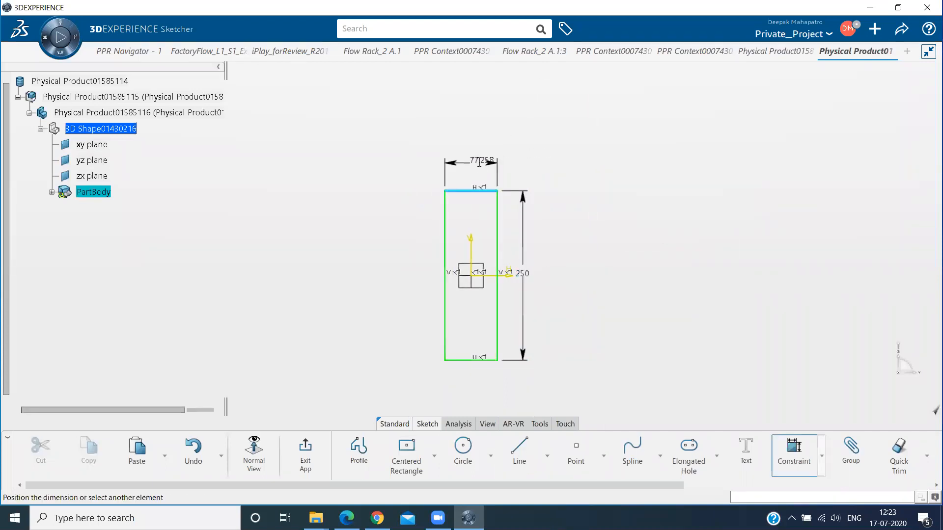
{"action": "left_click", "coordinate": [479, 162]}
{"action": "type", "text": "100"}
{"action": "key", "text": "Return"}
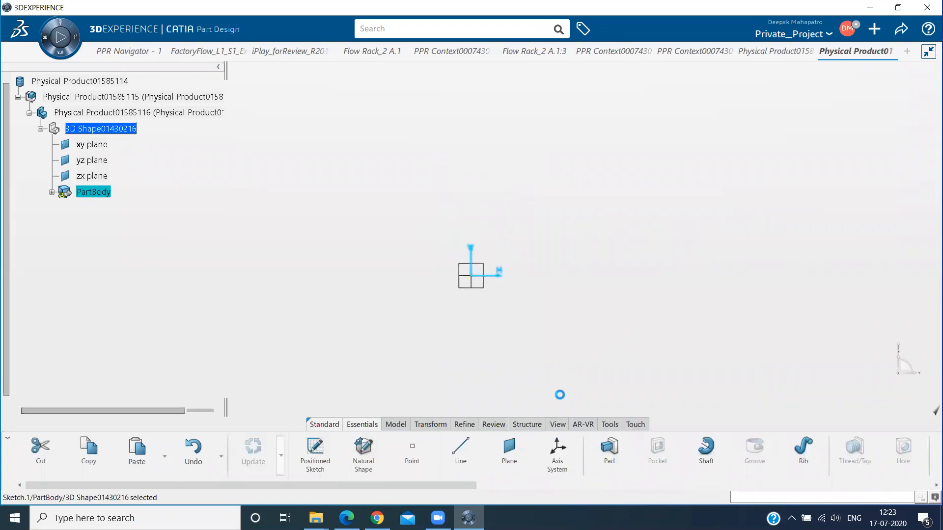
Step: Extrude the rectangle sketch into a solid block with Pad, entering a dimensioned first-limit length
{"action": "left_click", "coordinate": [602, 456]}
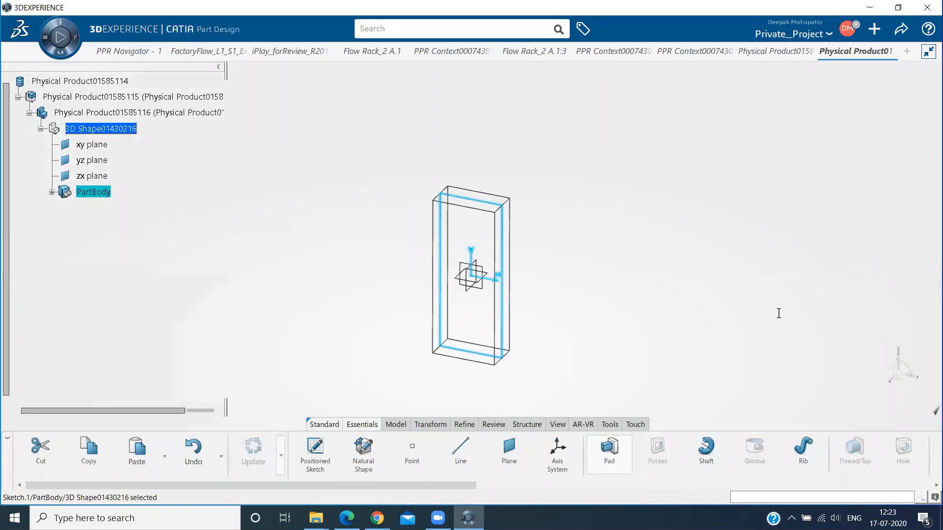
{"action": "type", "text": "5"}
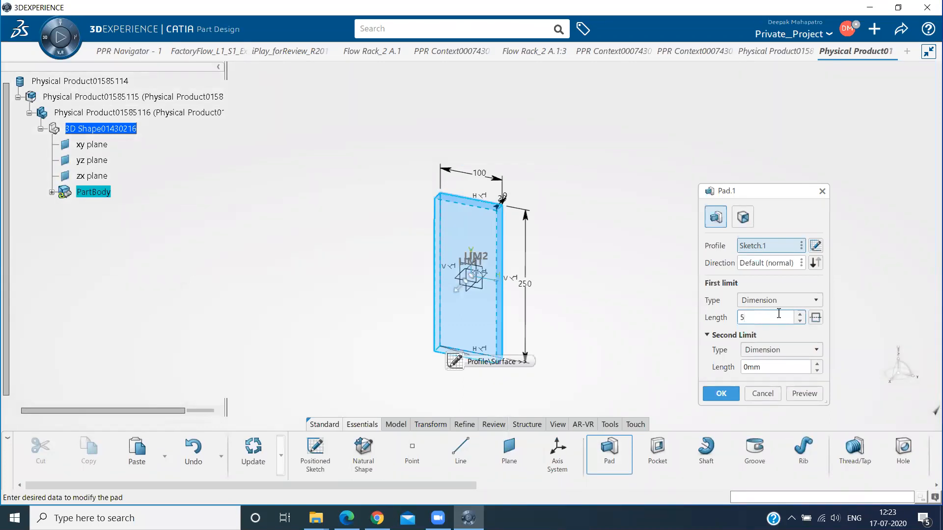
{"action": "key", "text": "Return"}
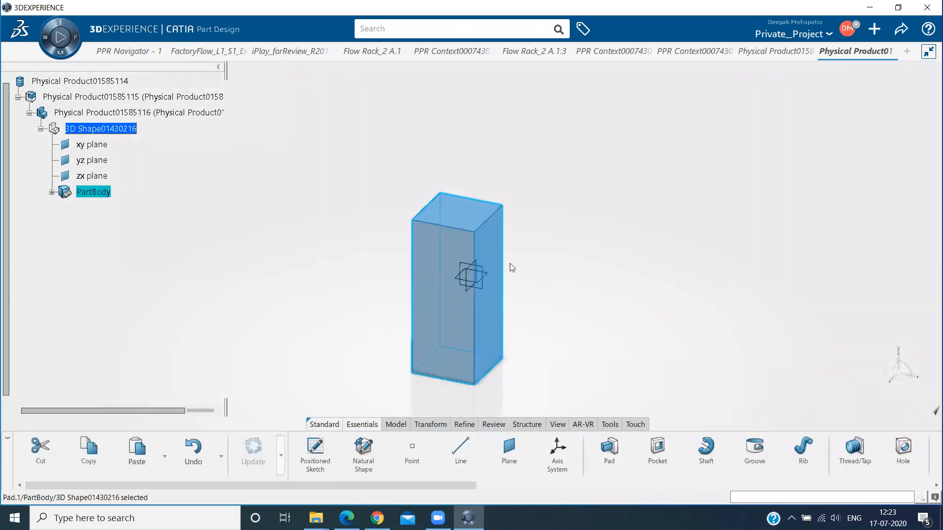
{"action": "left_click", "coordinate": [488, 217]}
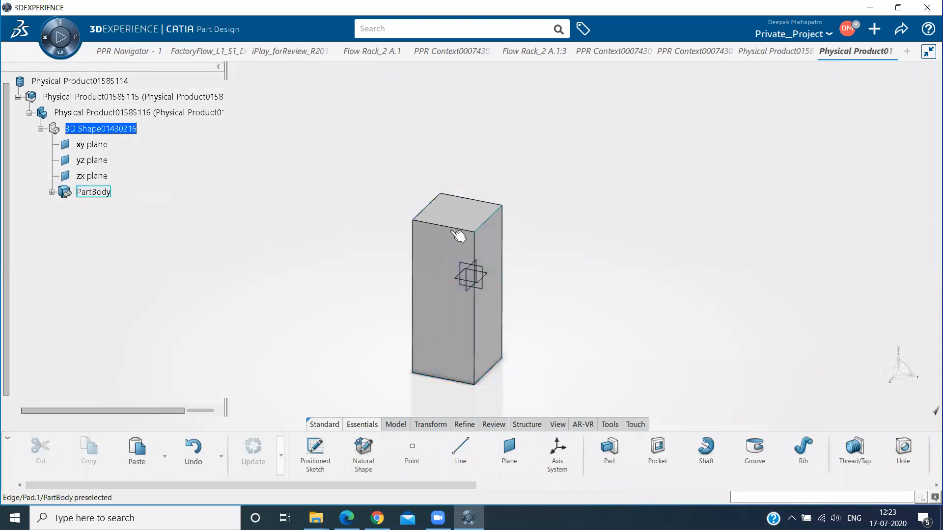
{"action": "left_click", "coordinate": [430, 207]}
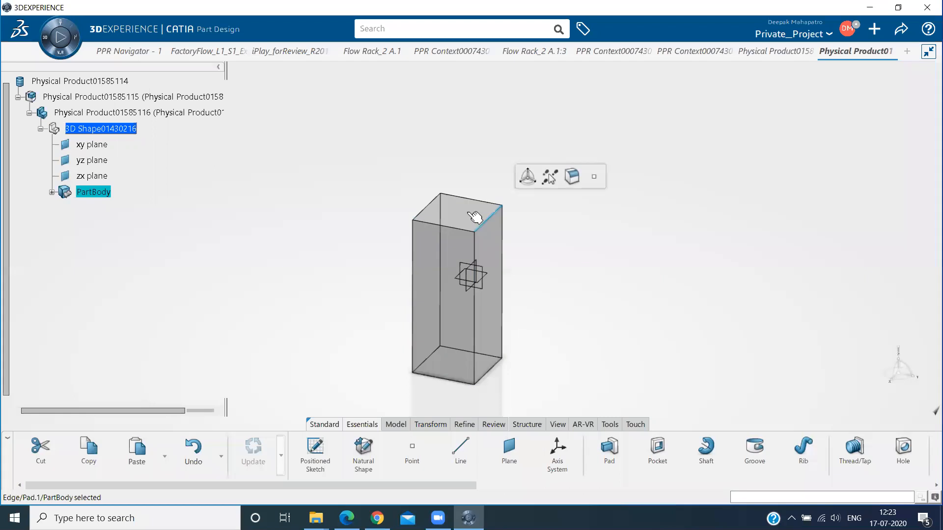
{"action": "left_click", "coordinate": [513, 208]}
{"action": "left_click", "coordinate": [477, 237]}
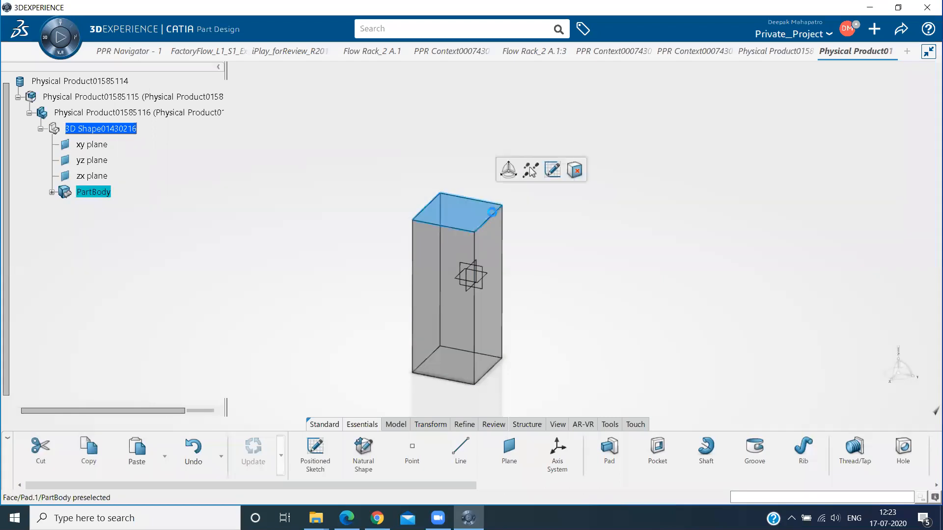
{"action": "key", "text": "Escape"}
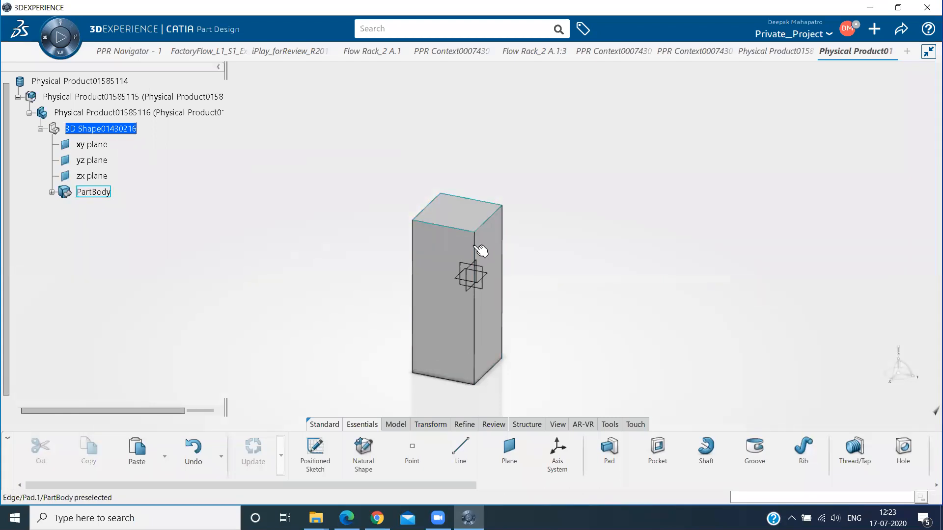
Step: Fillet the block's front vertical edge with a 25 mm radius
{"action": "left_click", "coordinate": [418, 264]}
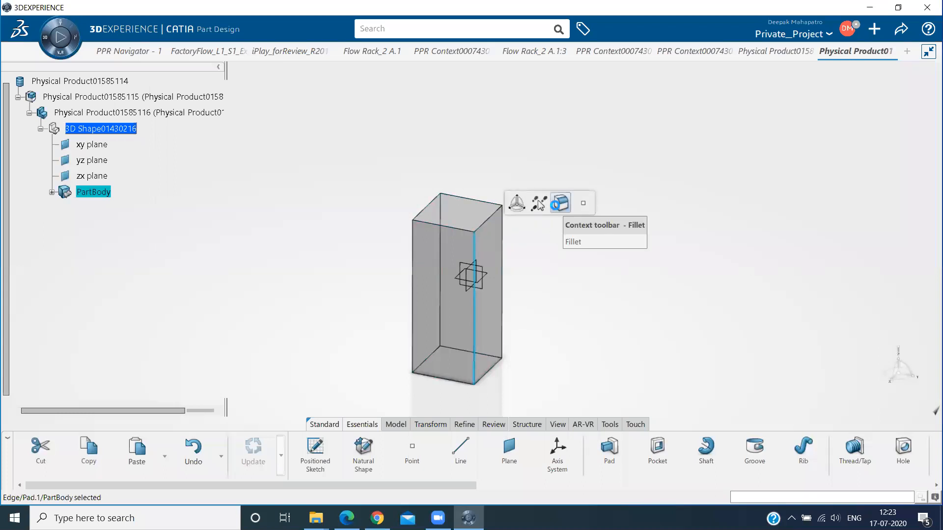
{"action": "left_click", "coordinate": [558, 208]}
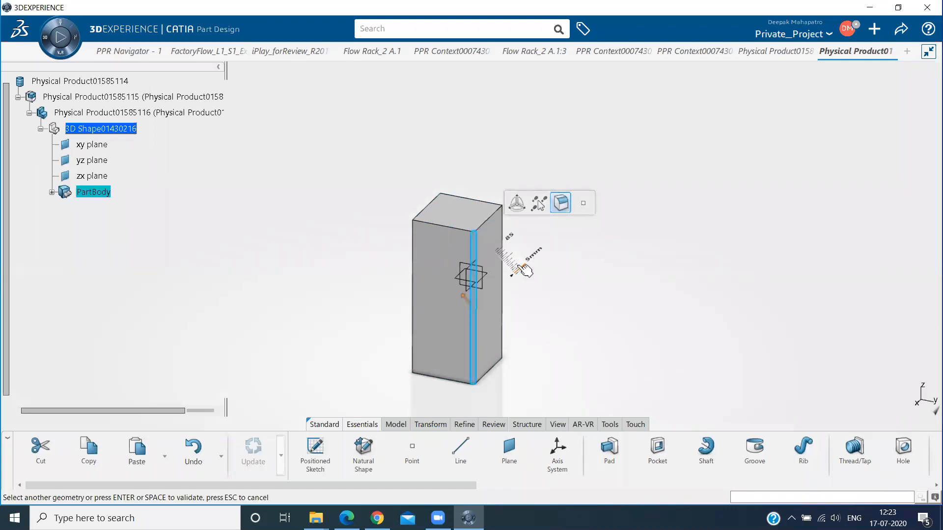
{"action": "left_click_drag", "start_coordinate": [527, 268], "coordinate": [521, 257]}
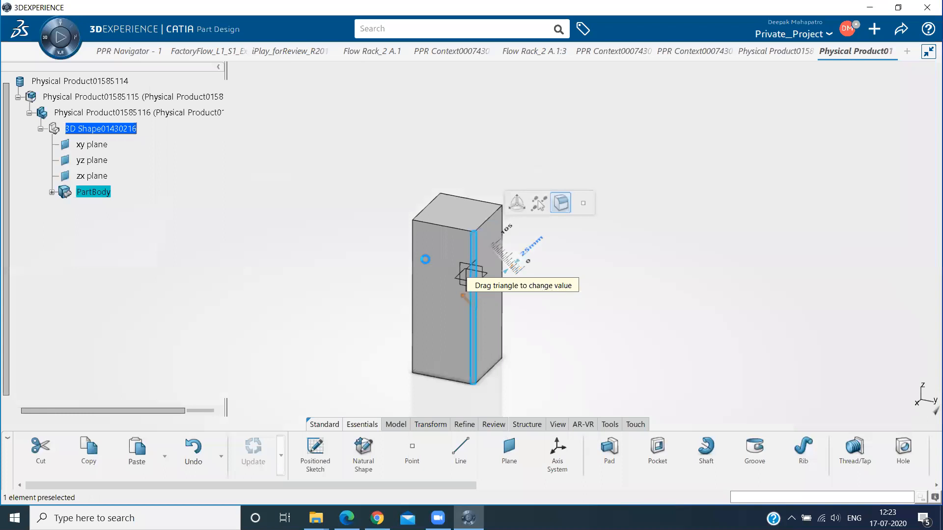
{"action": "key", "text": "Return"}
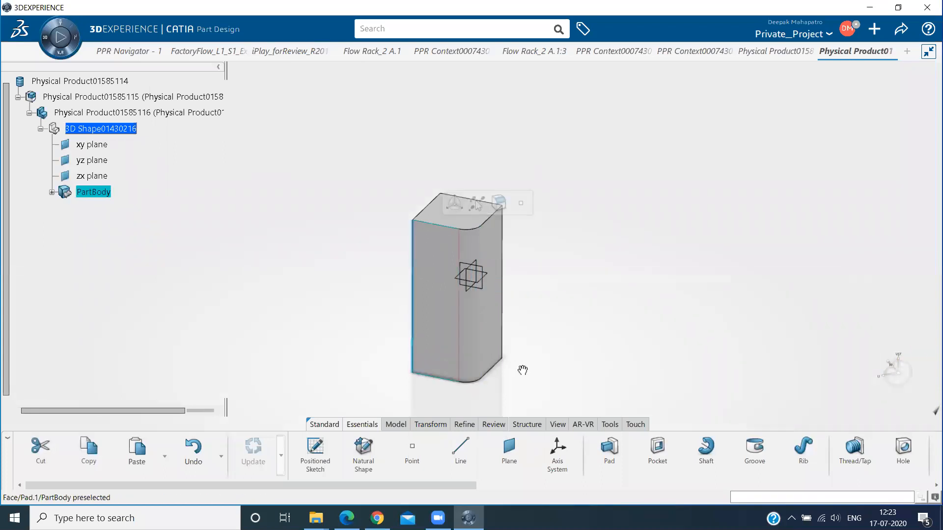
Step: Select the block's remaining vertical edges together and fillet them
{"action": "middle_click_drag", "start_coordinate": [539, 381], "coordinate": [468, 244]}
{"action": "left_click", "coordinate": [461, 239], "text": "ctrl"}
{"action": "middle_click_drag", "start_coordinate": [458, 283], "coordinate": [511, 273]}
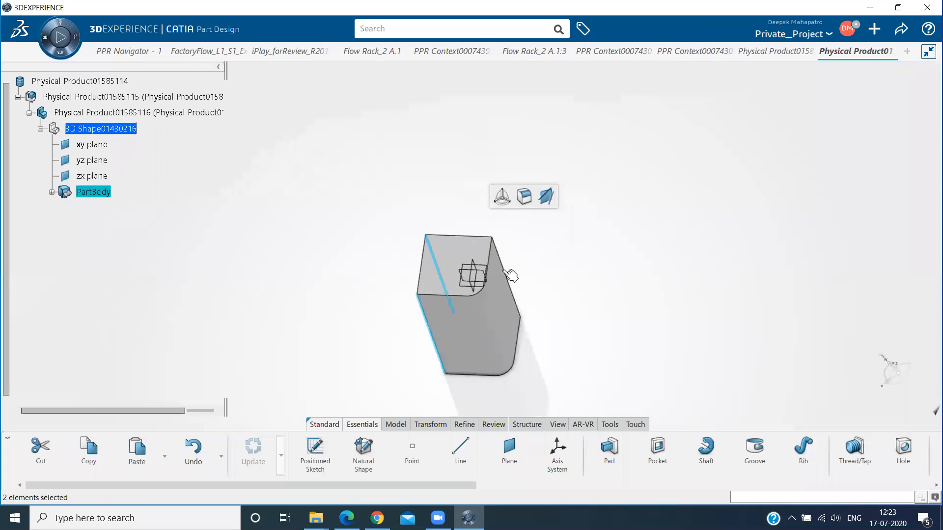
{"action": "left_click", "coordinate": [572, 235]}
{"action": "left_click", "coordinate": [563, 301]}
{"action": "middle_click_drag", "start_coordinate": [505, 188], "coordinate": [543, 155]}
Step: Collapse the product tree and copy the root Physical Product01585114
{"action": "middle_click_drag", "start_coordinate": [69, 125], "coordinate": [55, 136]}
{"action": "left_click", "coordinate": [41, 129]}
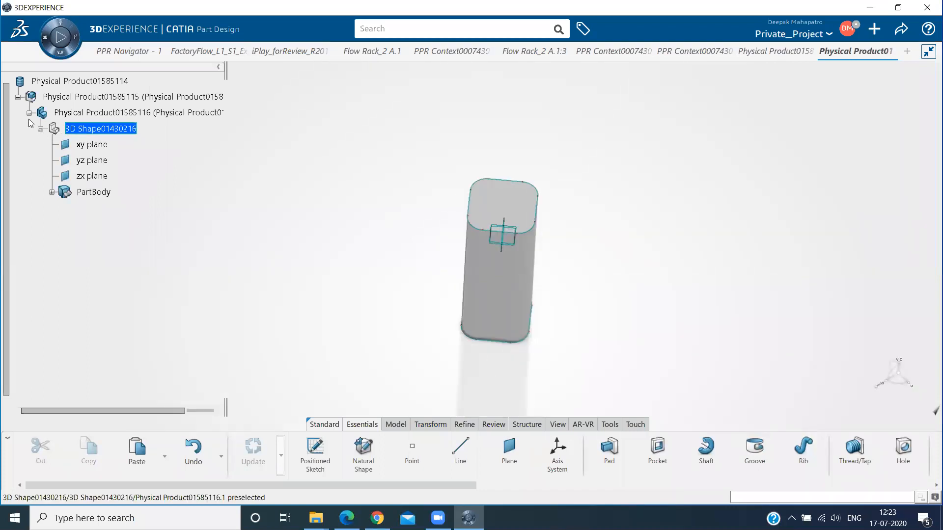
{"action": "left_click", "coordinate": [29, 113]}
{"action": "left_click", "coordinate": [18, 97]}
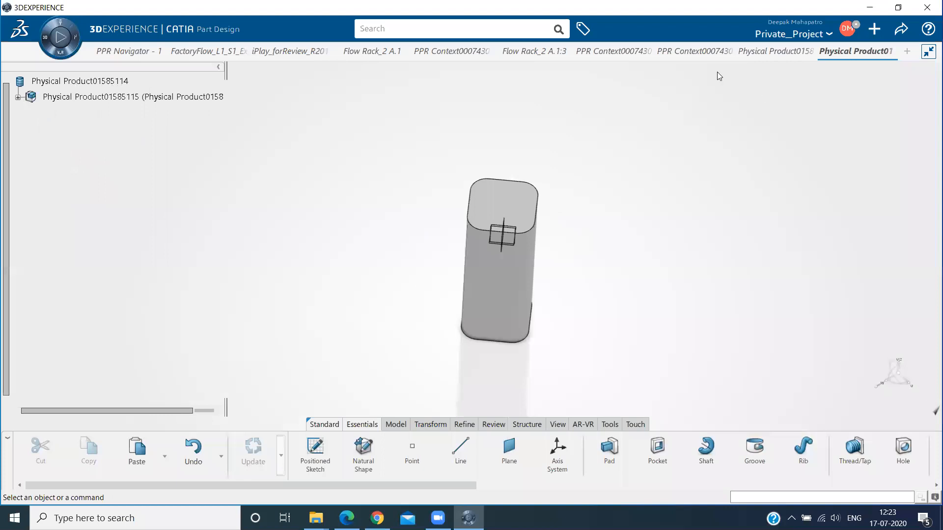
{"action": "right_click", "coordinate": [110, 84]}
{"action": "left_click", "coordinate": [142, 229]}
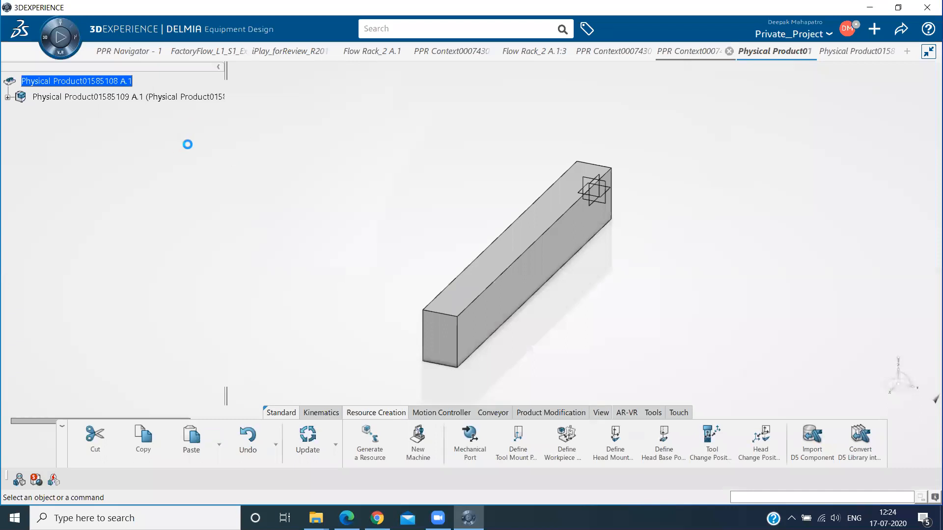
Step: Paste the copied product into S10 of the layout in PPR Context00074307
{"action": "right_click", "coordinate": [64, 172]}
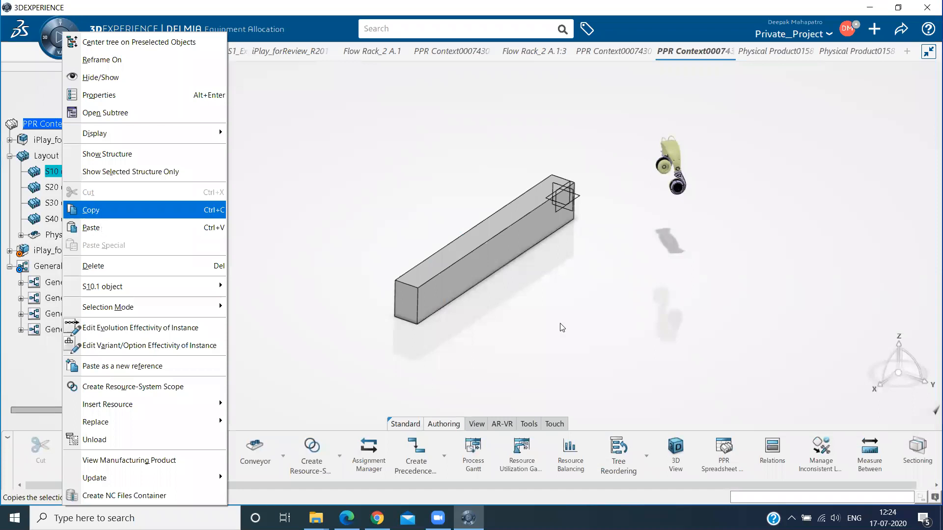
{"action": "key", "text": "Down"}
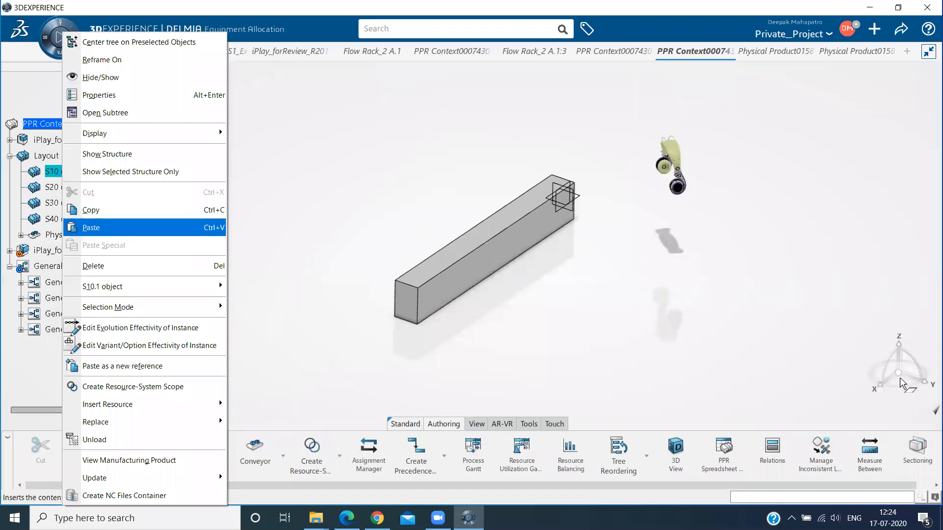
{"action": "key", "text": "Return"}
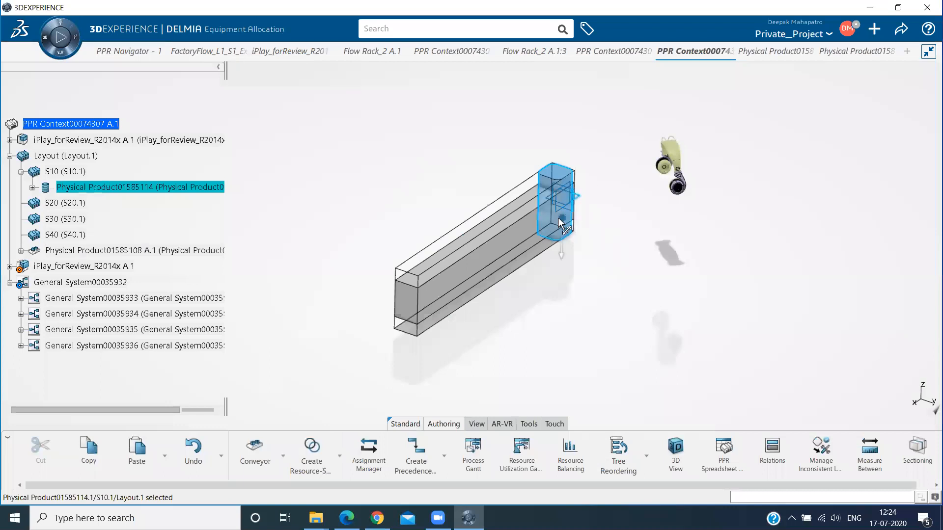
Step: Shift the Layout assembly, including the beam and the pasted block, by hand with the 3D manipulator
{"action": "left_click", "coordinate": [550, 238]}
{"action": "left_click_drag", "start_coordinate": [536, 210], "coordinate": [565, 284]}
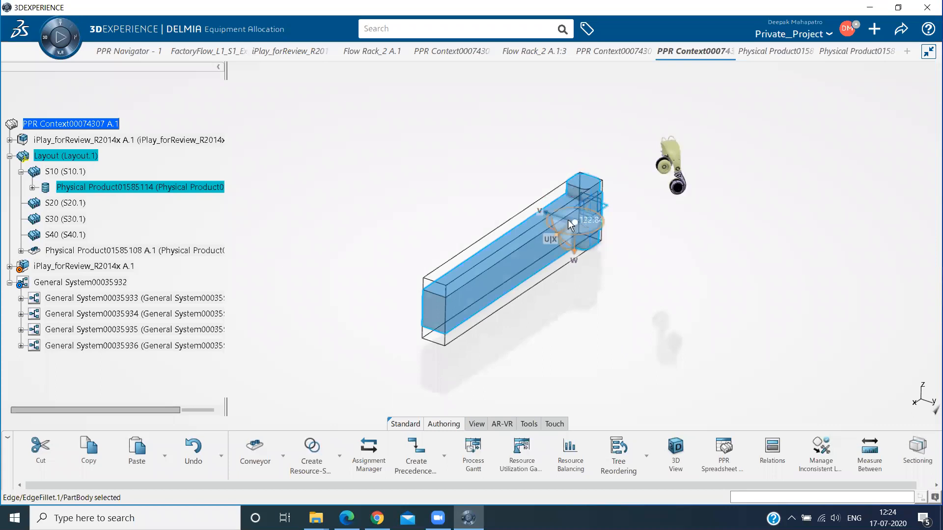
{"action": "left_click", "coordinate": [788, 361]}
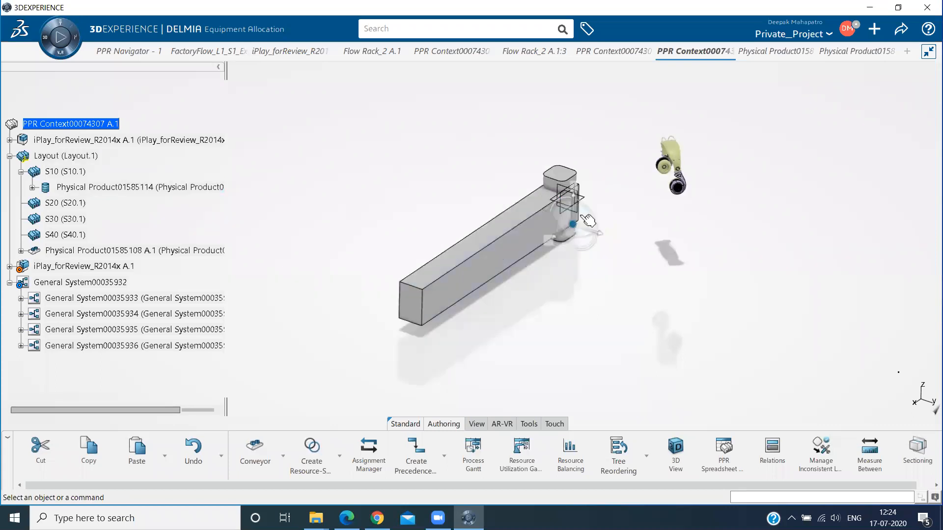
Step: Return to the block's part, expand its tree down to Pad.1 and open Sketch.1 for editing
{"action": "left_click", "coordinate": [856, 52]}
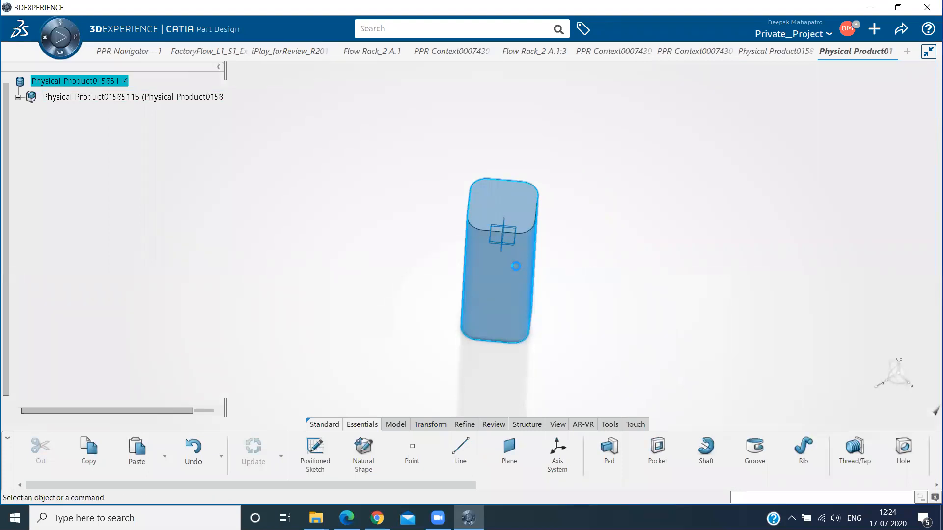
{"action": "middle_click_drag", "start_coordinate": [502, 253], "coordinate": [506, 217]}
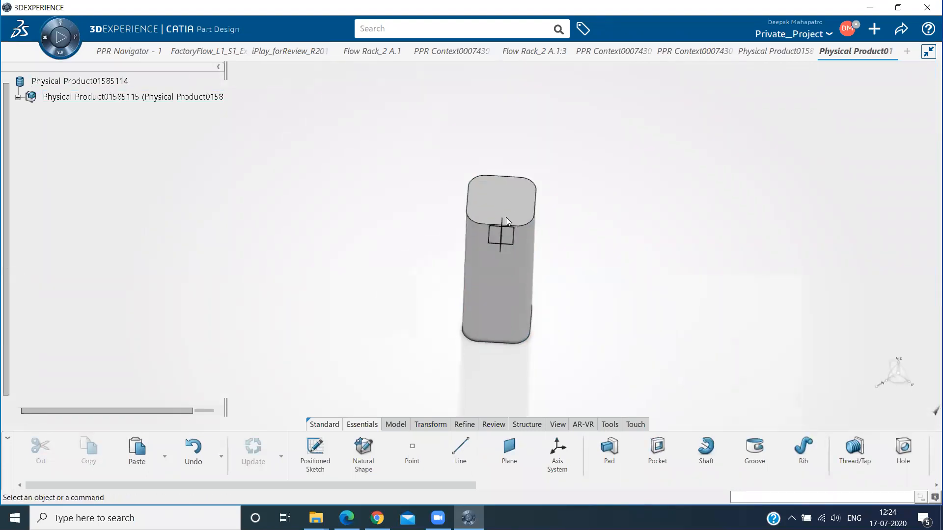
{"action": "left_click", "coordinate": [17, 97]}
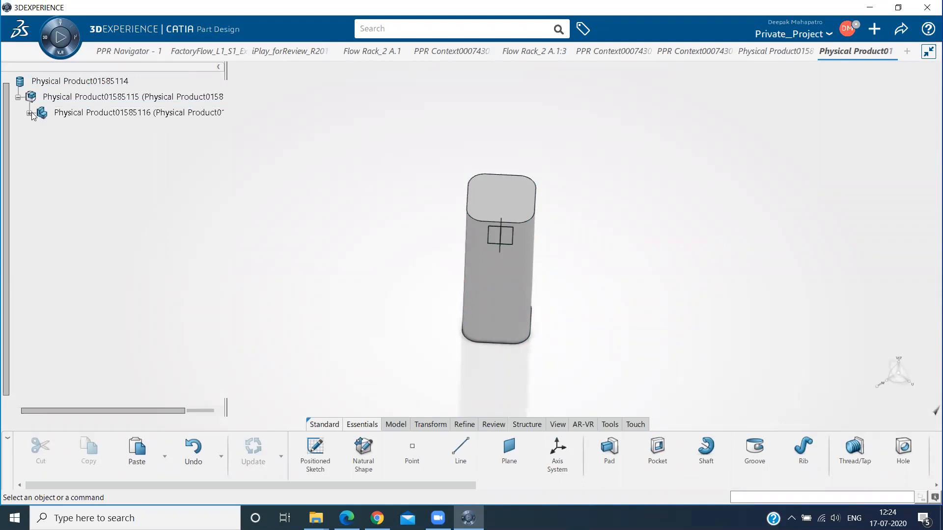
{"action": "left_click", "coordinate": [30, 114]}
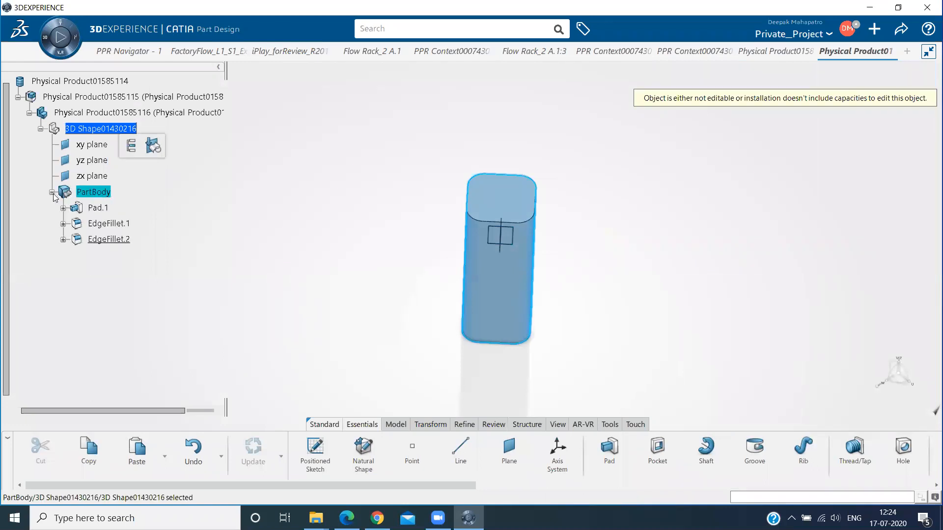
{"action": "left_click", "coordinate": [100, 207]}
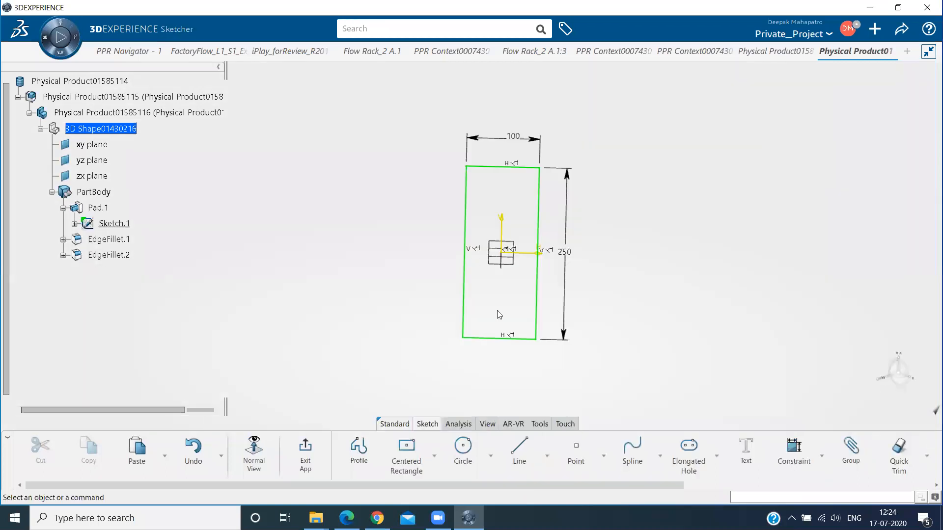
Step: Release the rectangle's symmetry about the V axis and move it sideways along H, clear of the origin
{"action": "right_click", "coordinate": [535, 263]}
{"action": "left_click_drag", "start_coordinate": [517, 176], "coordinate": [581, 175]}
{"action": "left_click_drag", "start_coordinate": [672, 182], "coordinate": [673, 183]}
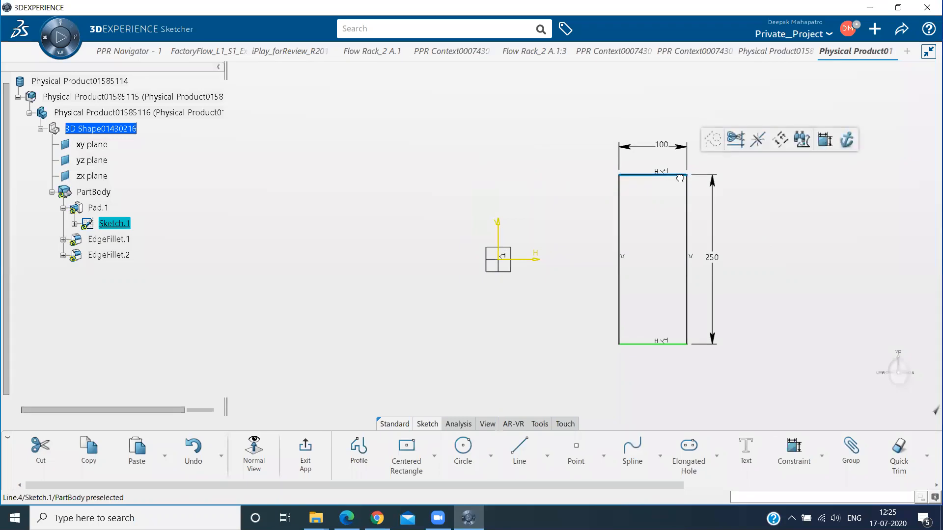
{"action": "left_click_drag", "start_coordinate": [680, 178], "coordinate": [693, 179]}
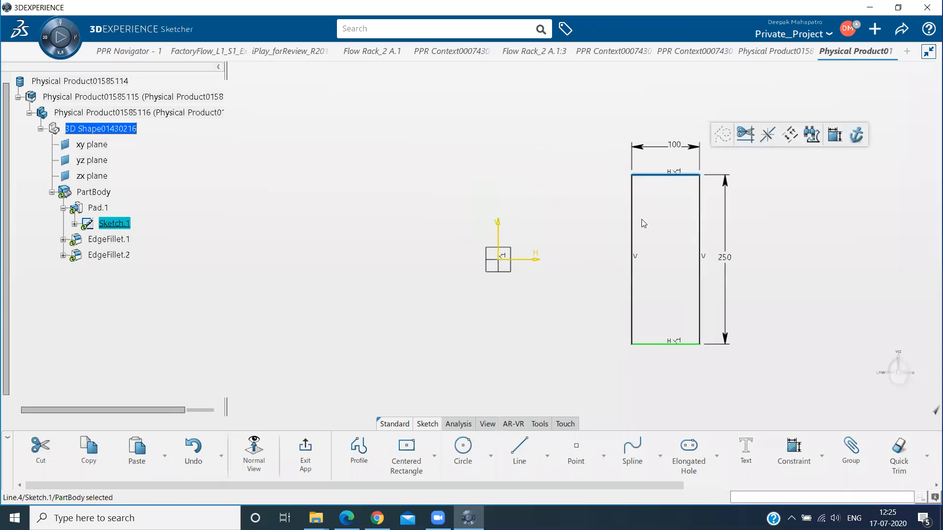
Step: Dimension the rectangle's side nearest the origin at 200 from the V axis, and exit the sketch to return to the PPR context
{"action": "left_click", "coordinate": [632, 206]}
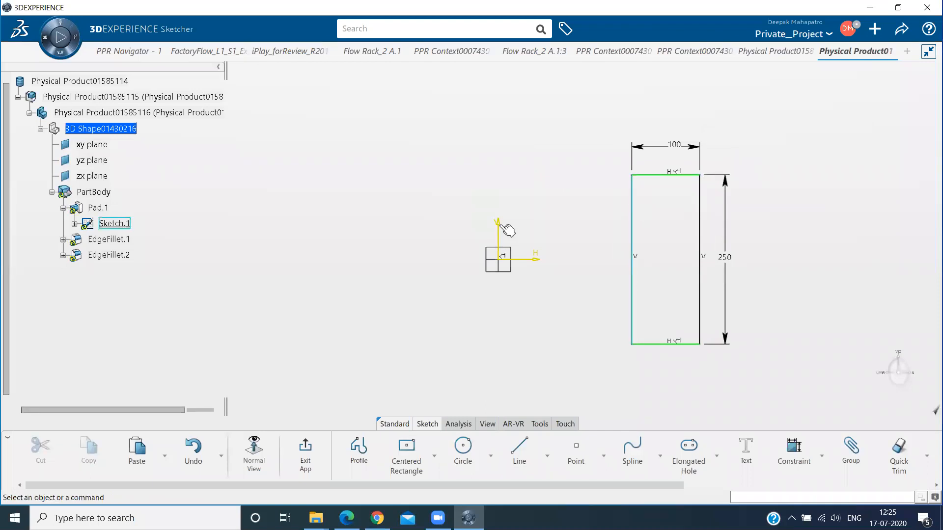
{"action": "left_click", "coordinate": [499, 225], "text": "ctrl"}
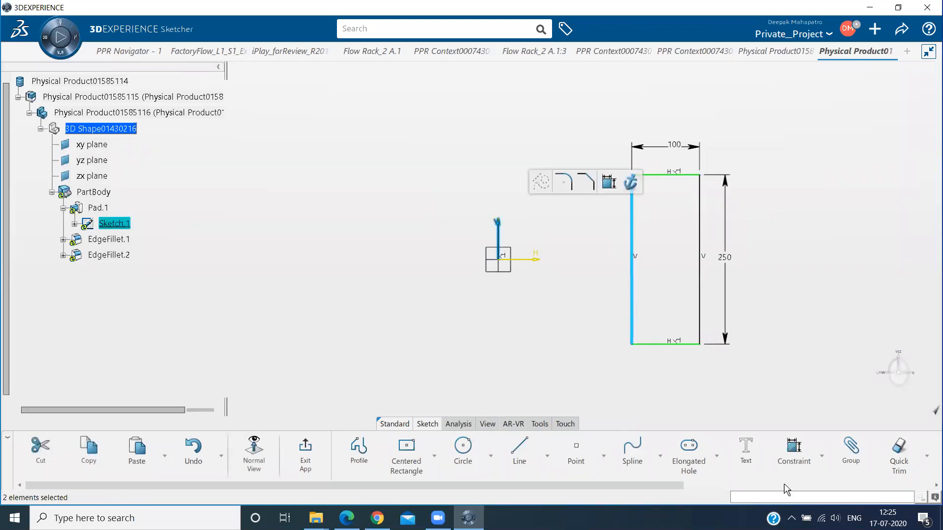
{"action": "left_click", "coordinate": [560, 319]}
{"action": "type", "text": "200"}
{"action": "key", "text": "Return"}
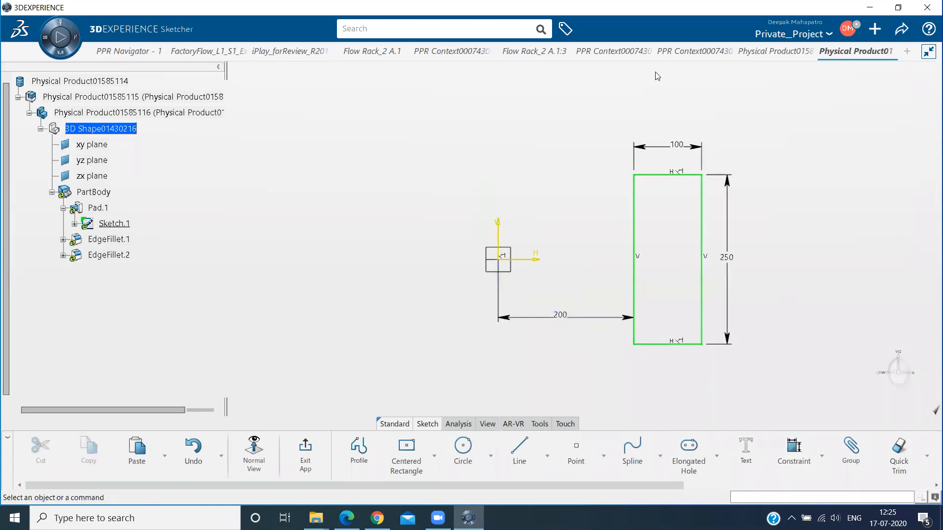
{"action": "left_click", "coordinate": [299, 460]}
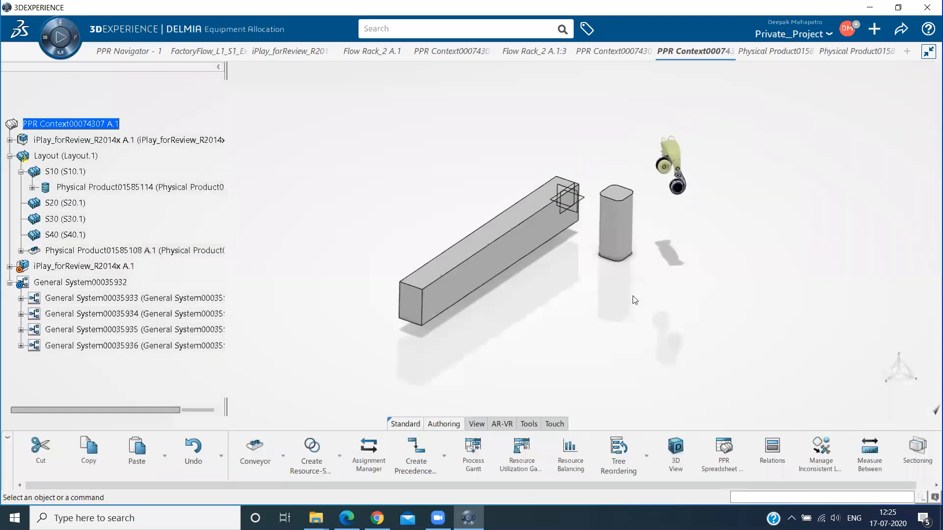
{"action": "middle_click_drag", "start_coordinate": [632, 296], "coordinate": [655, 297]}
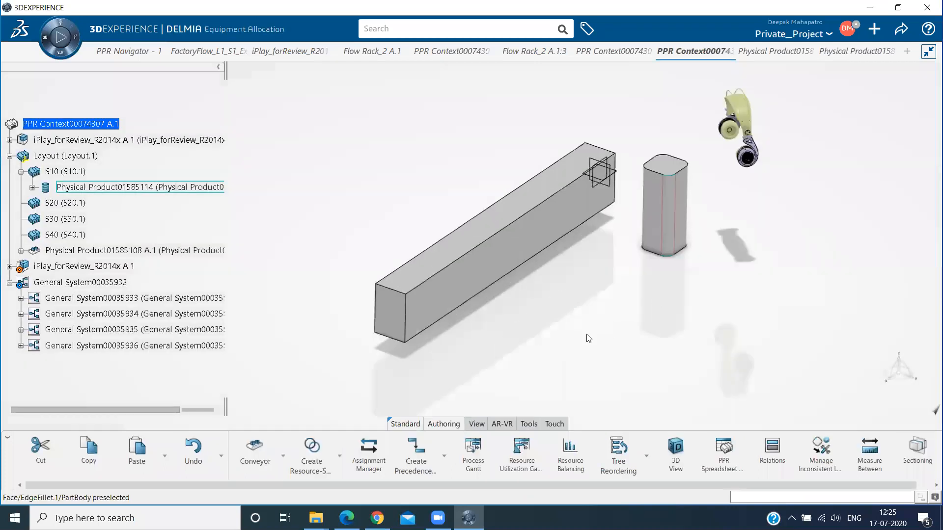
{"action": "middle_click_drag", "start_coordinate": [170, 280], "coordinate": [17, 261]}
{"action": "middle_click_drag", "start_coordinate": [13, 169], "coordinate": [7, 153]}
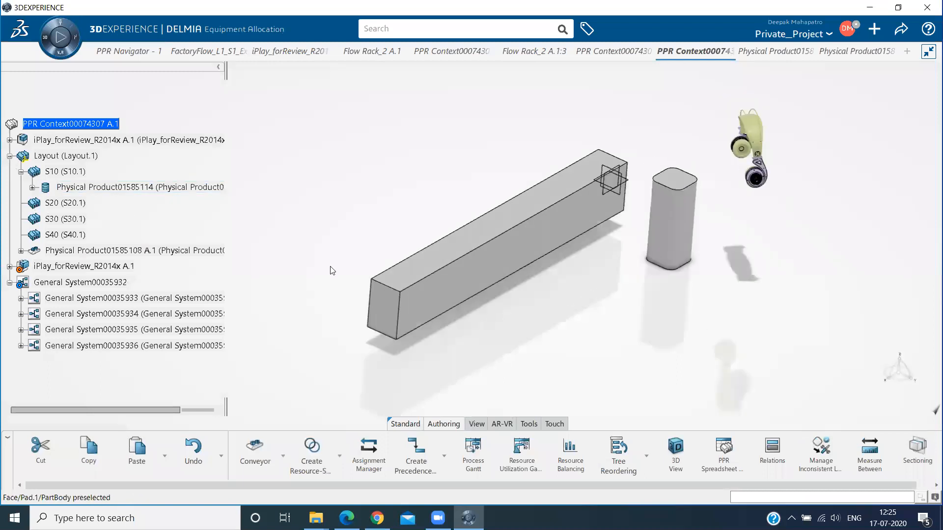
{"action": "key", "text": "ctrl+z"}
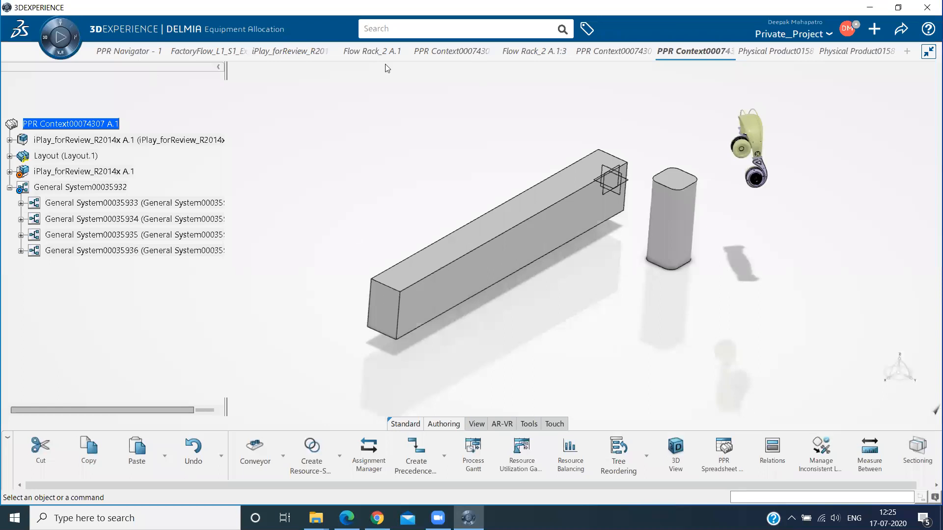
{"action": "left_click", "coordinate": [442, 30]}
{"action": "left_click", "coordinate": [430, 47]}
{"action": "middle_click_drag", "start_coordinate": [642, 250], "coordinate": [705, 213]}
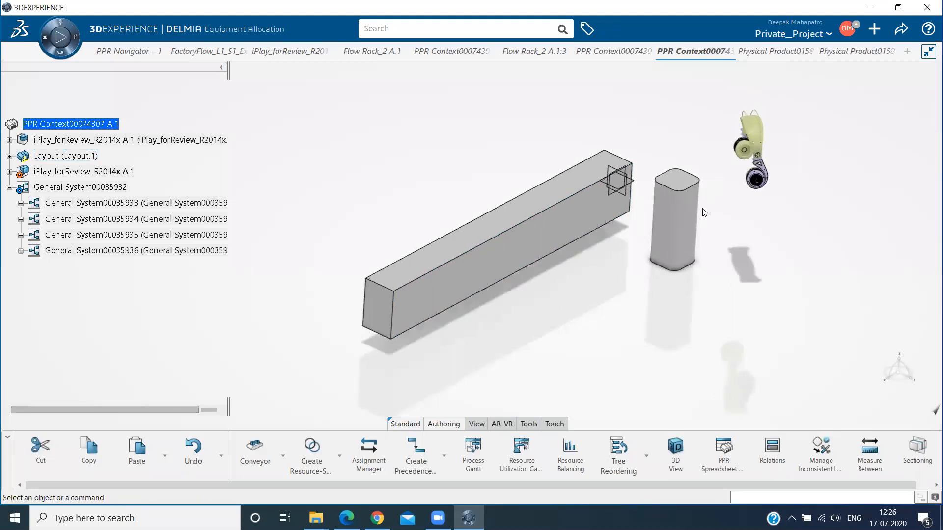
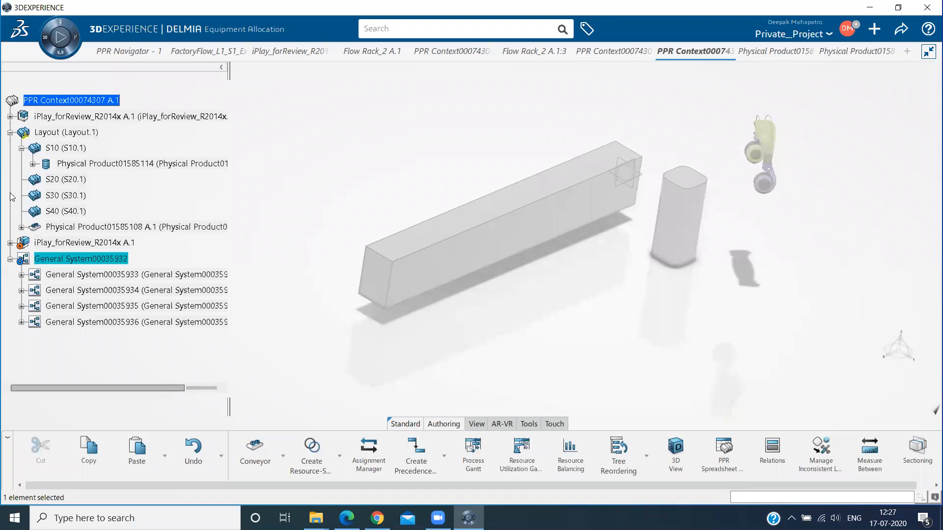
{"action": "left_click", "coordinate": [413, 358]}
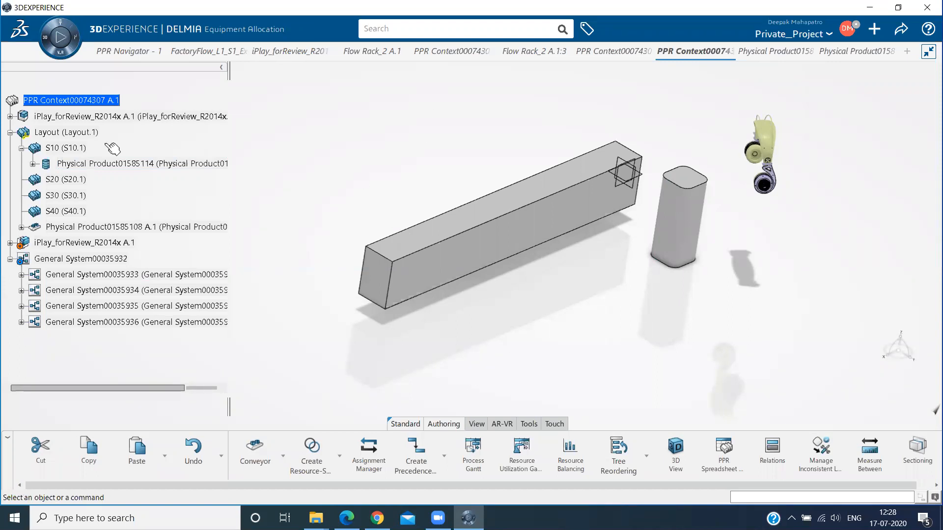
{"action": "left_click", "coordinate": [21, 148]}
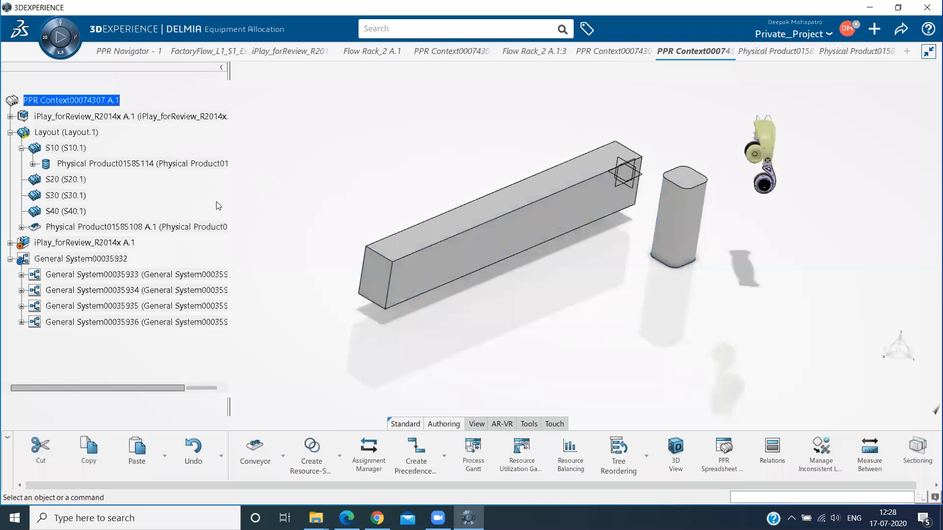
{"action": "left_click", "coordinate": [48, 132]}
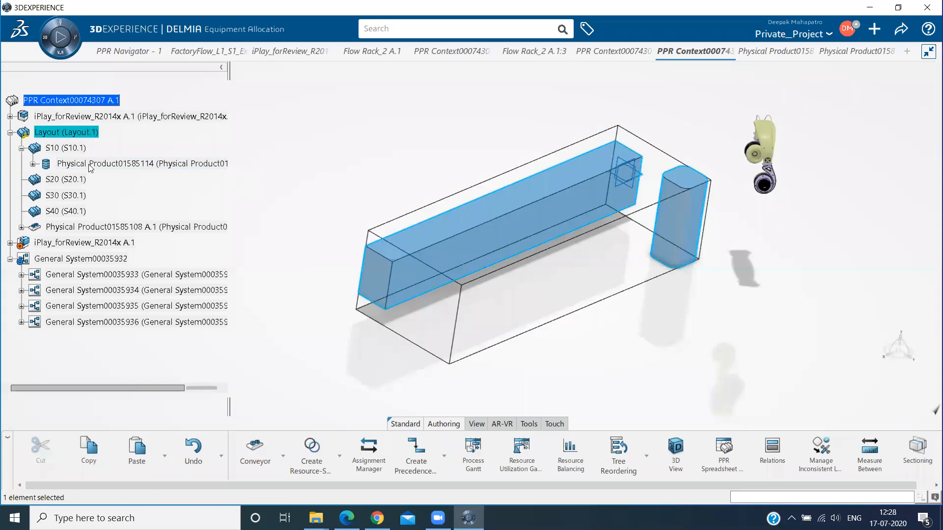
{"action": "left_click", "coordinate": [31, 166]}
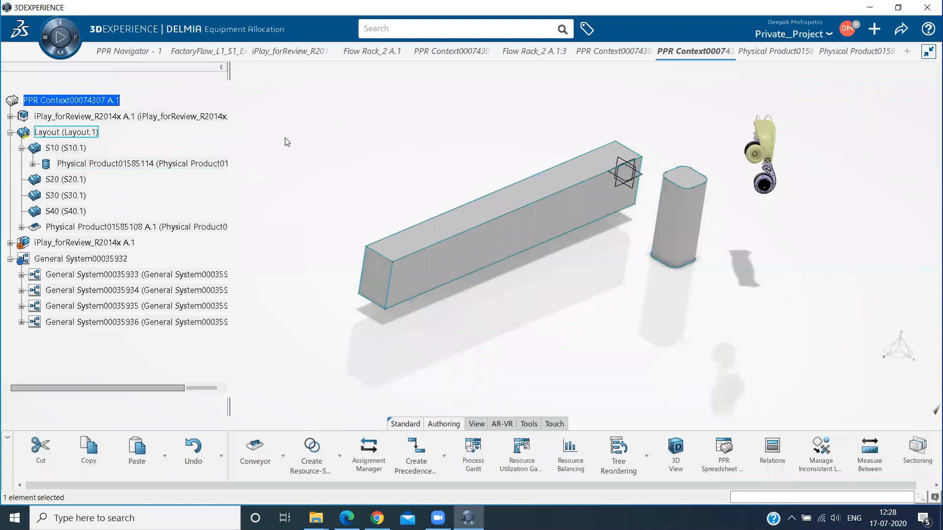
Step: Save the PPR context with its Layout structure and the resources inserted in it
{"action": "left_click", "coordinate": [480, 219]}
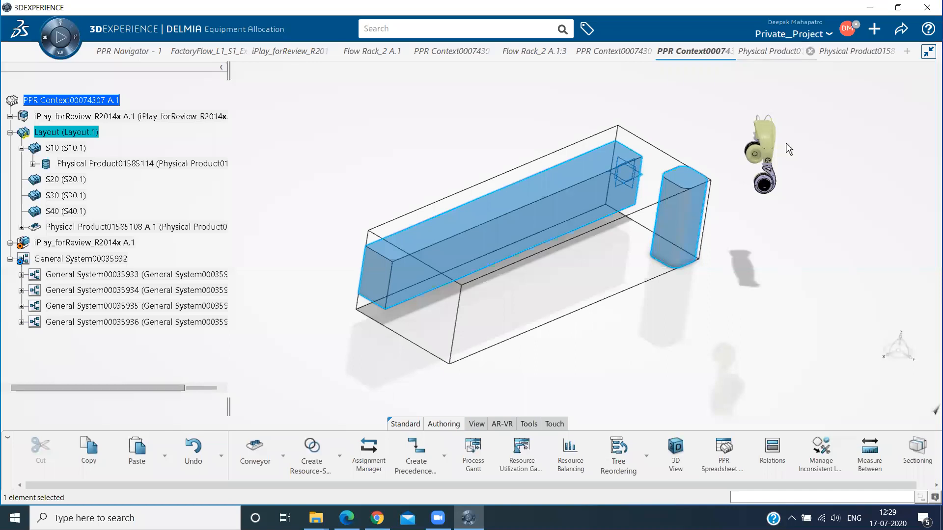
{"action": "mouse_move", "coordinate": [787, 54]}
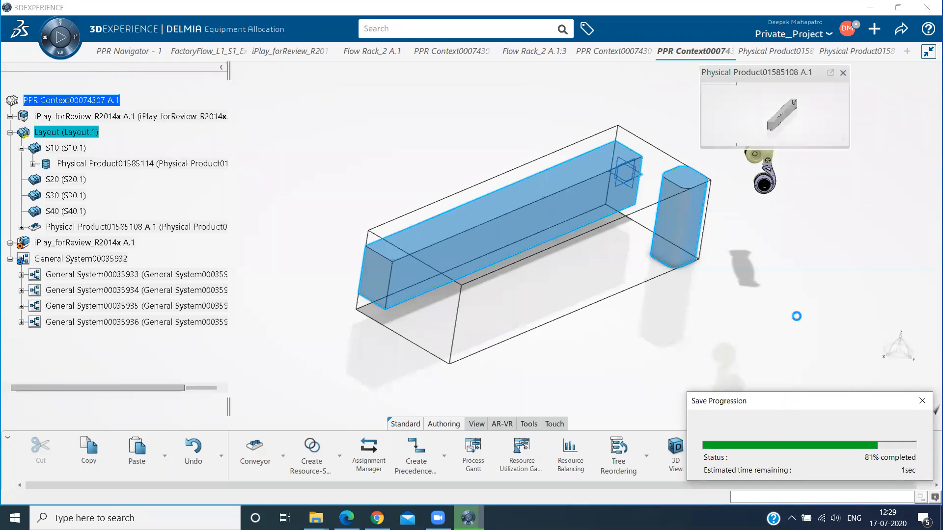
{"action": "left_click", "coordinate": [777, 299]}
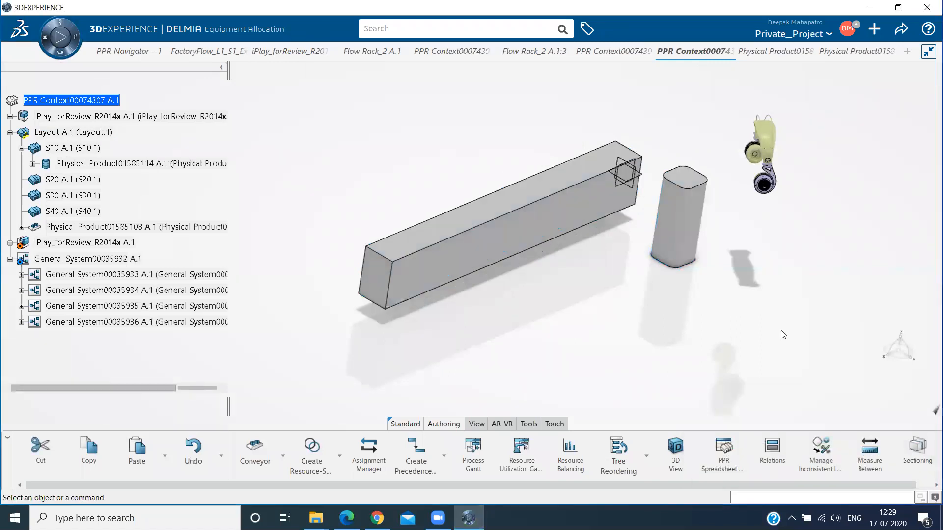
Step: Search the database for "resource", clear the search text and return to the 3D view of the PPR context
{"action": "left_click", "coordinate": [485, 34]}
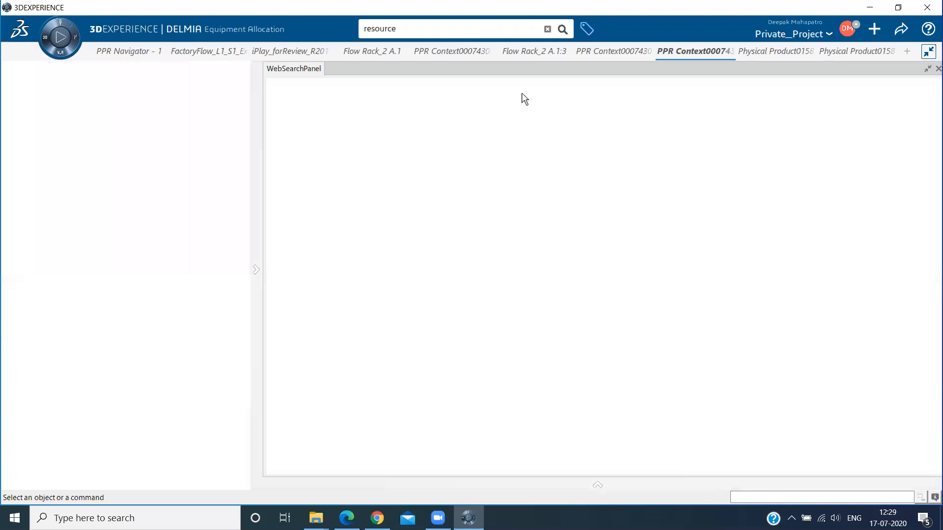
{"action": "left_click", "coordinate": [549, 28]}
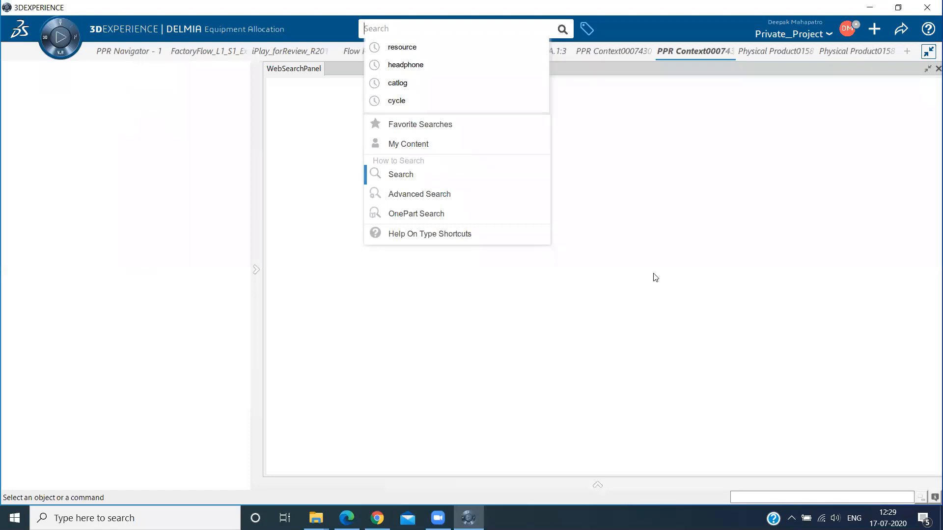
{"action": "left_click", "coordinate": [521, 308]}
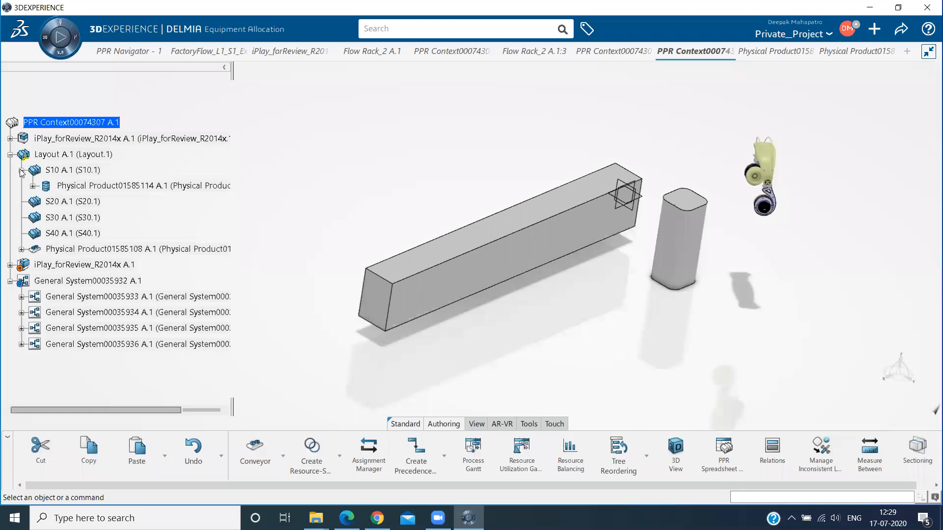
Step: Create a Resource-System scope between Layout and General System00035932, and check the Layout node in the tree
{"action": "left_click", "coordinate": [21, 170]}
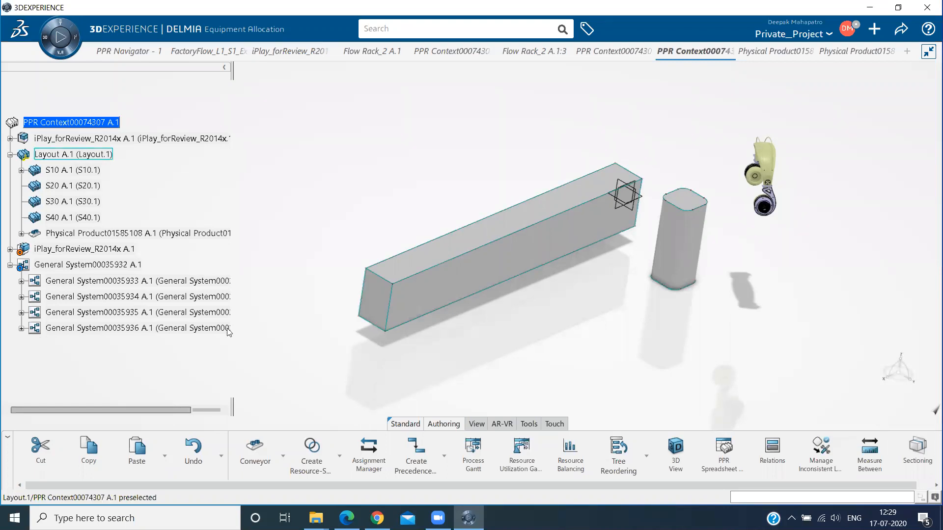
{"action": "right_click", "coordinate": [90, 155]}
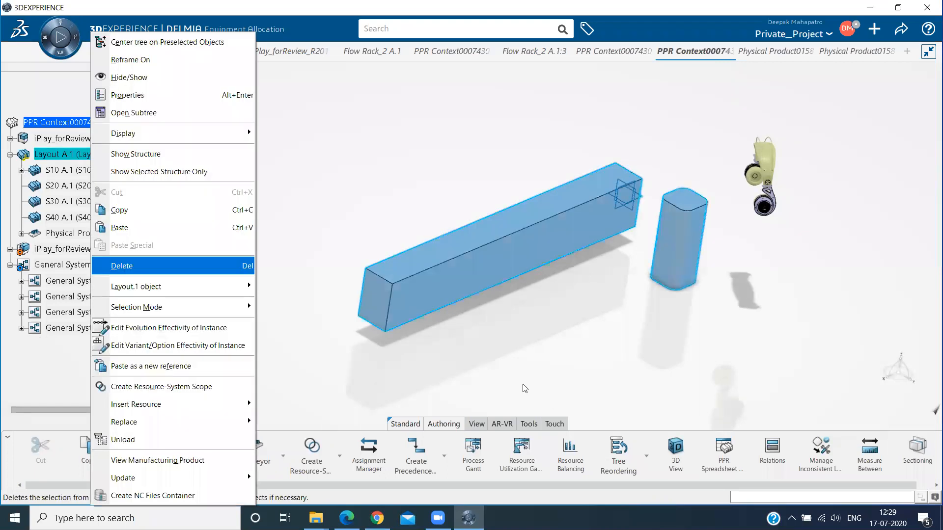
{"action": "mouse_move", "coordinate": [147, 405]}
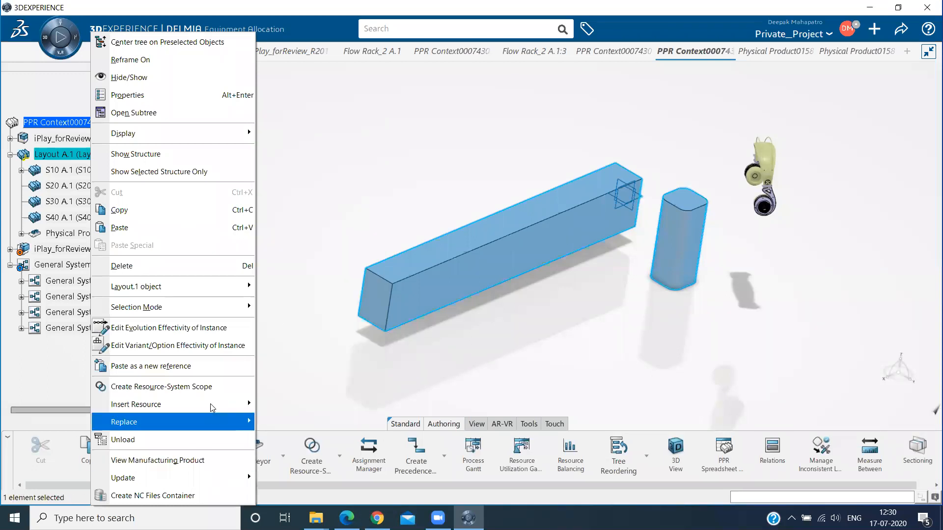
{"action": "mouse_move", "coordinate": [214, 404]}
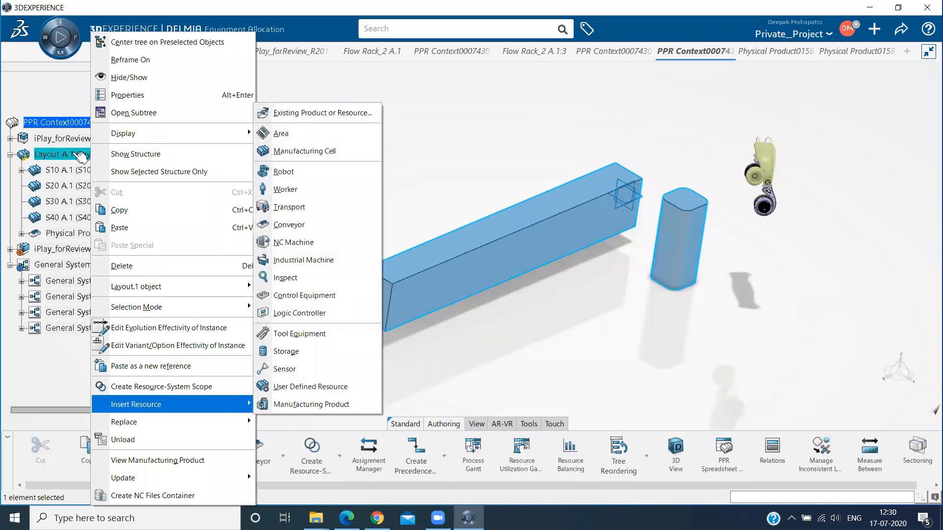
{"action": "left_click", "coordinate": [78, 158]}
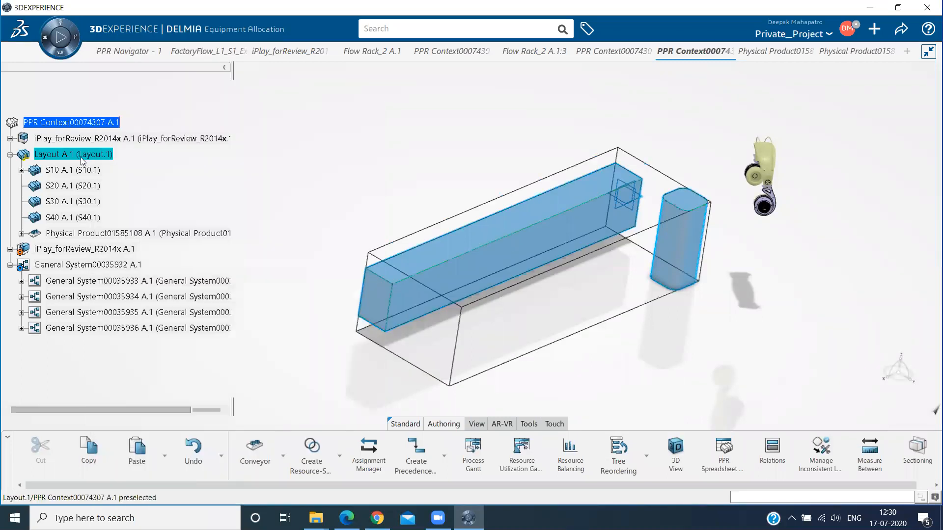
{"action": "right_click", "coordinate": [81, 157]}
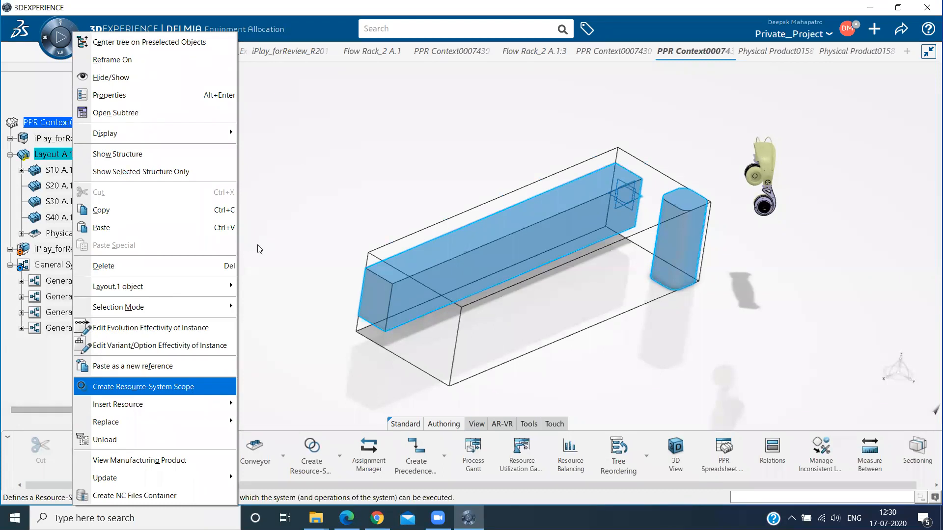
{"action": "key", "text": "Return"}
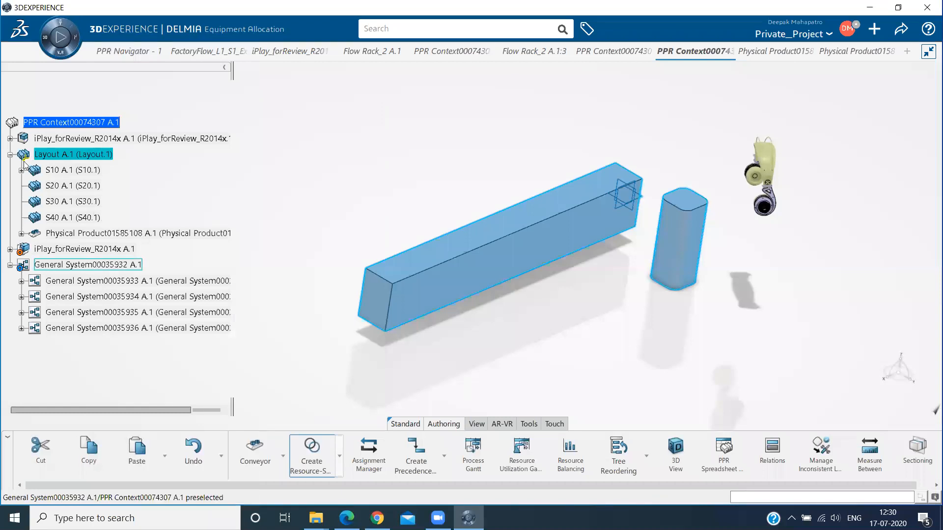
{"action": "left_click", "coordinate": [24, 161]}
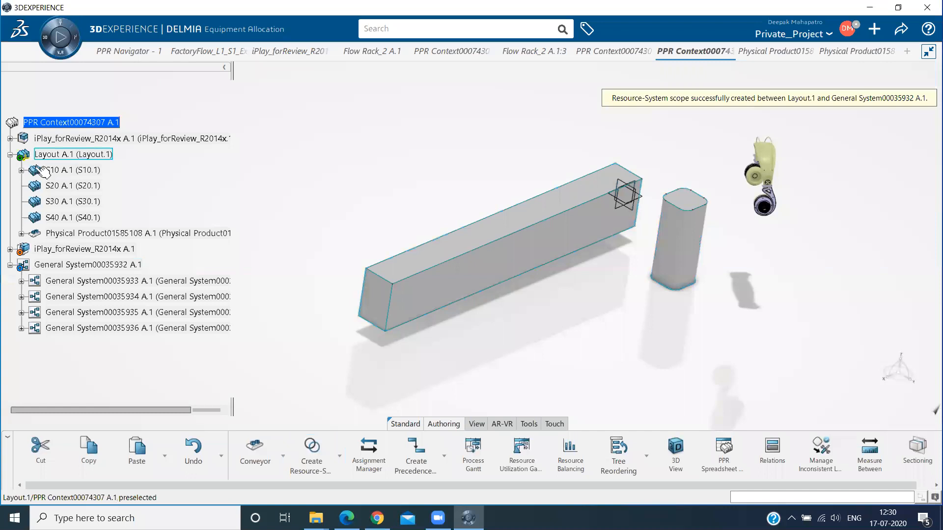
{"action": "left_click", "coordinate": [10, 155]}
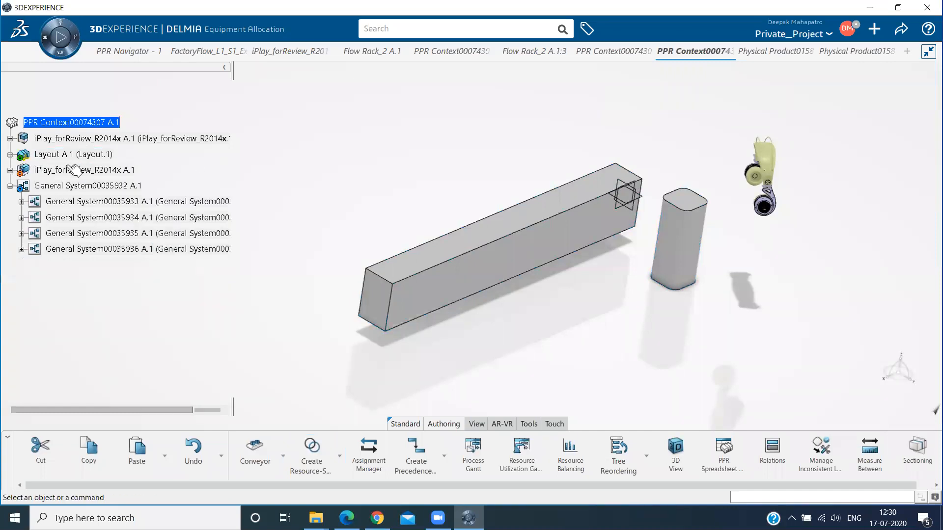
{"action": "left_click", "coordinate": [10, 155]}
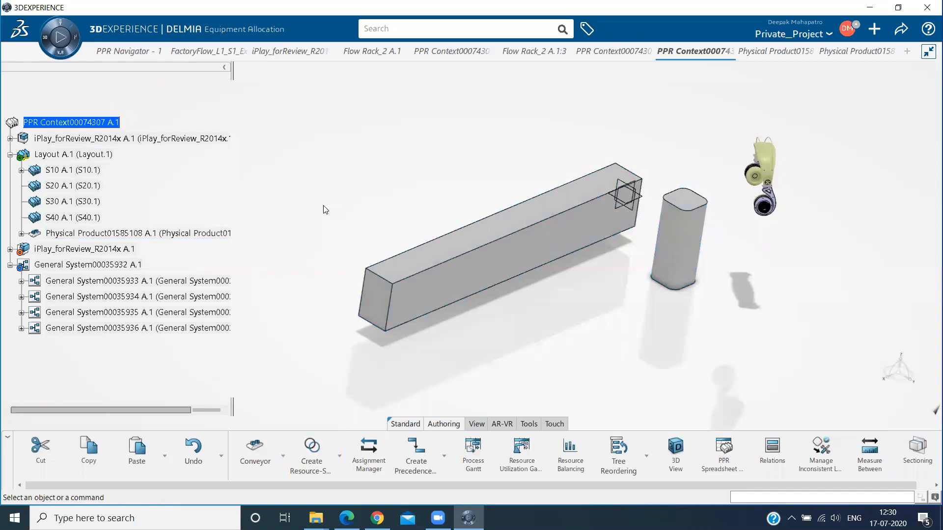
Step: Retry the "resource" search, clear its text and close the search results
{"action": "left_click", "coordinate": [442, 23]}
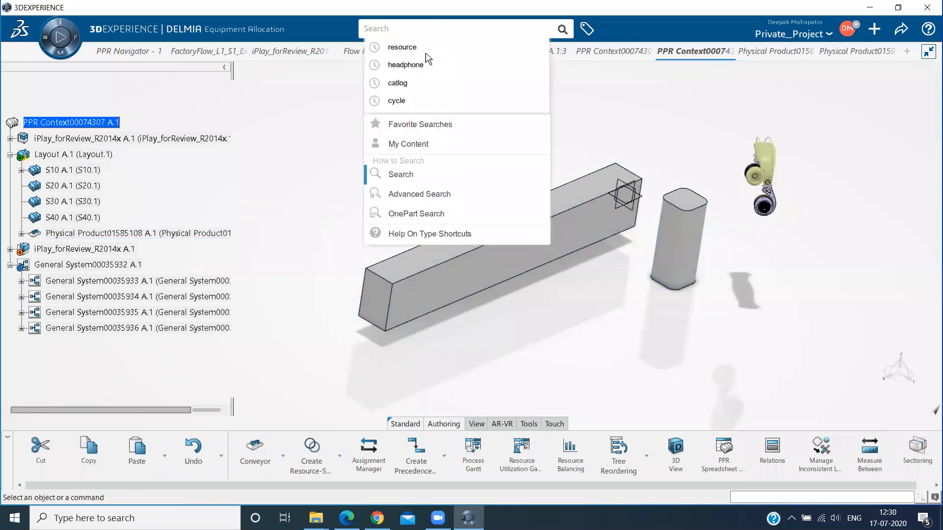
{"action": "left_click", "coordinate": [439, 218]}
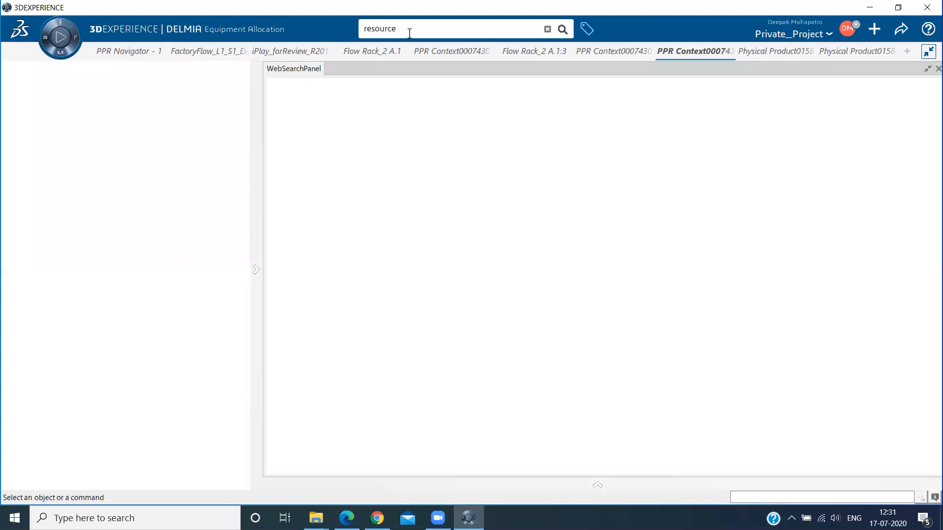
{"action": "left_click", "coordinate": [475, 31]}
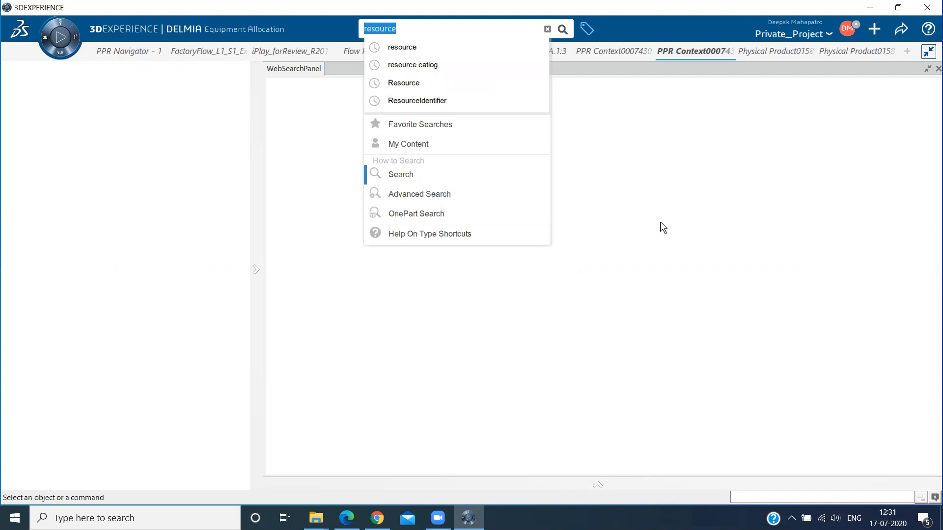
{"action": "left_click", "coordinate": [606, 34]}
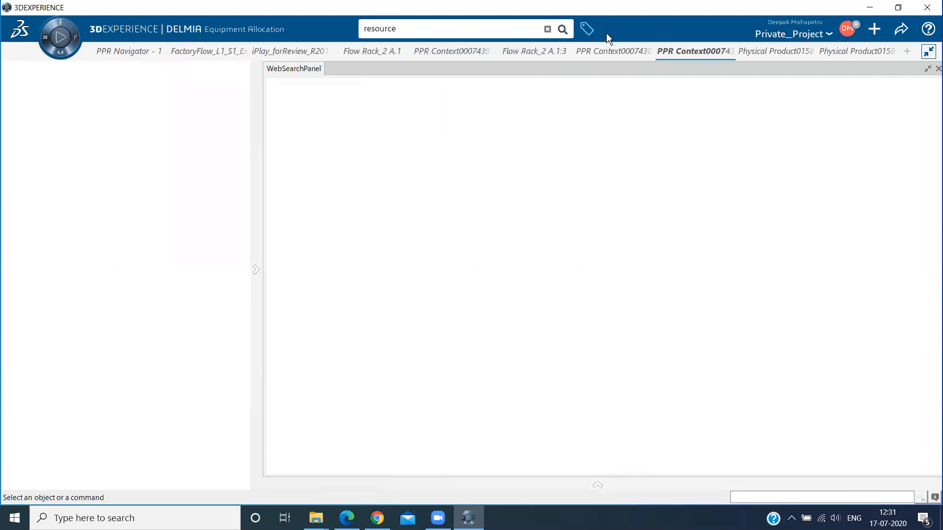
{"action": "left_click", "coordinate": [547, 27]}
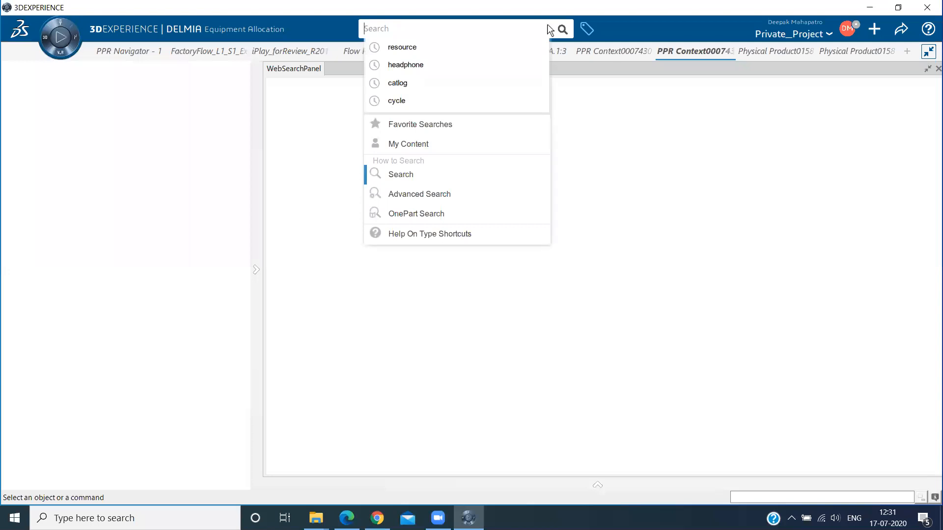
{"action": "left_click", "coordinate": [924, 67]}
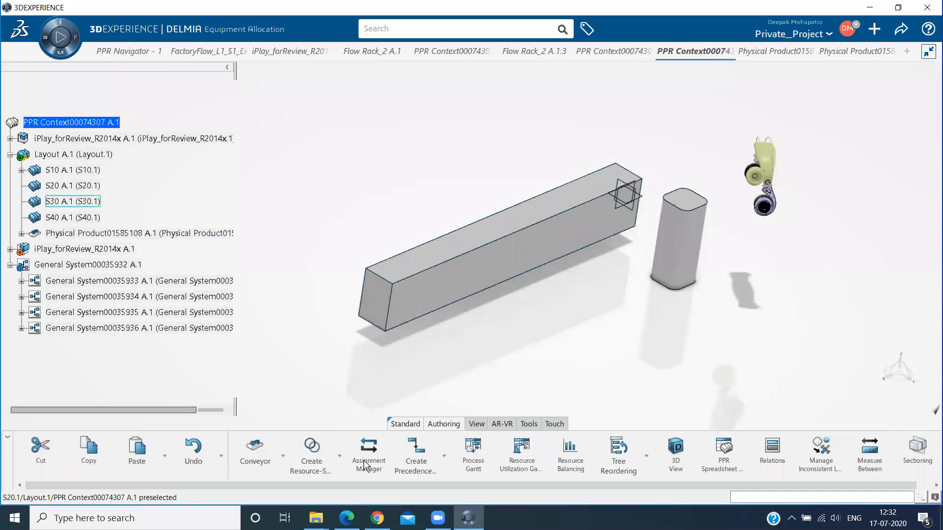
Step: Assign General Operation00031163 to the S10 resource with the Assignment Manager
{"action": "left_click", "coordinate": [324, 464]}
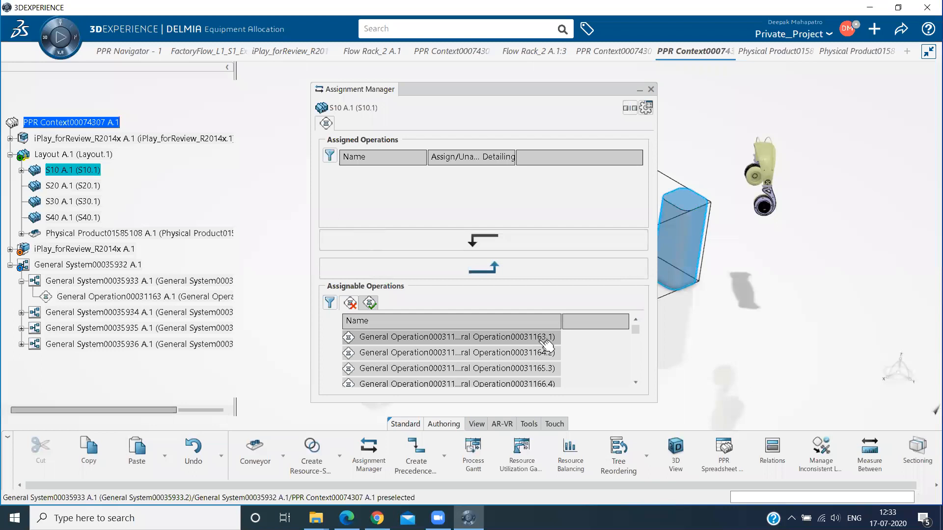
{"action": "left_click", "coordinate": [500, 344]}
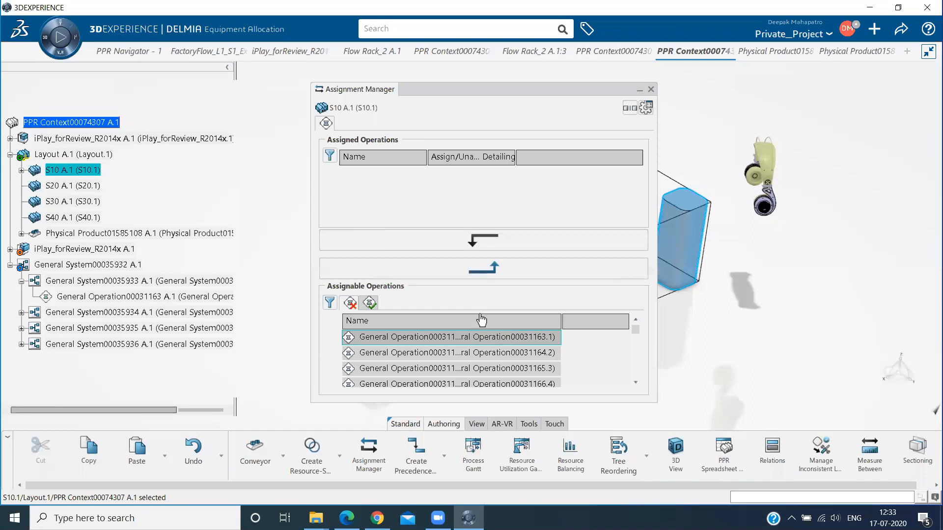
{"action": "left_click", "coordinate": [501, 339]}
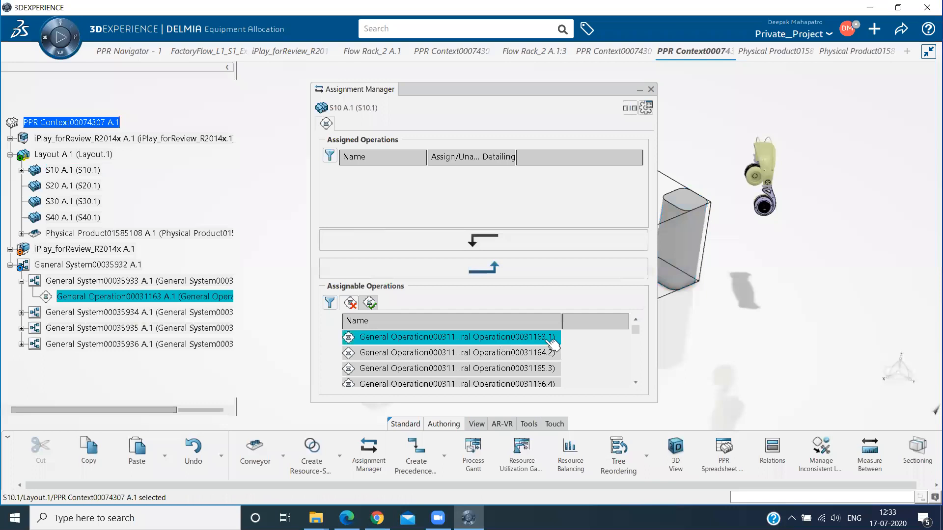
{"action": "left_click", "coordinate": [496, 269]}
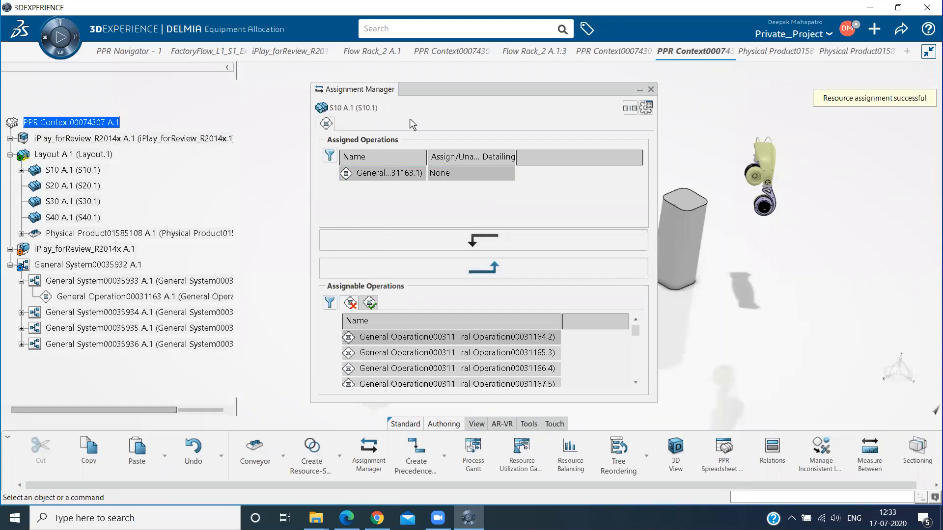
Step: Assign General Operation00031164, General Operation00031165 and General Operation00031166 to the S20 resource in the Assignment Manager
{"action": "left_click", "coordinate": [78, 188]}
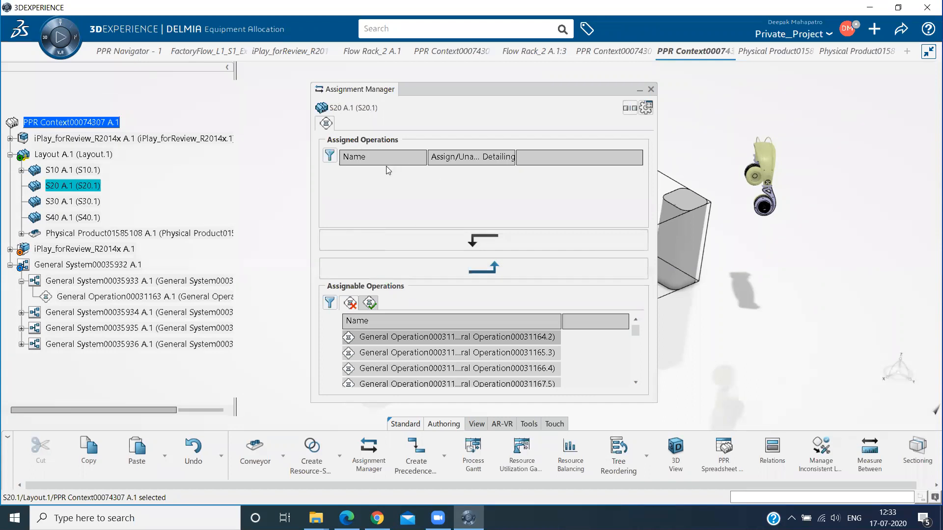
{"action": "left_click", "coordinate": [22, 313]}
{"action": "left_click", "coordinate": [553, 369]}
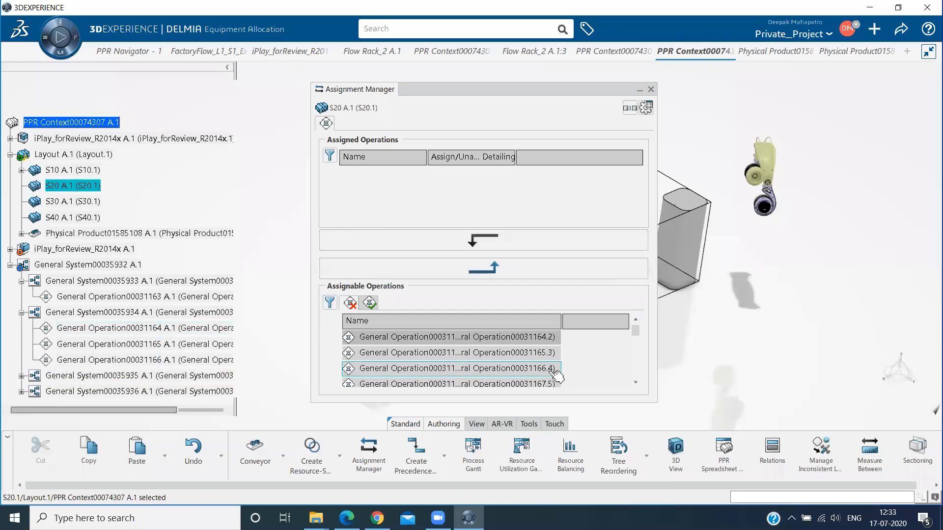
{"action": "left_click", "coordinate": [545, 340]}
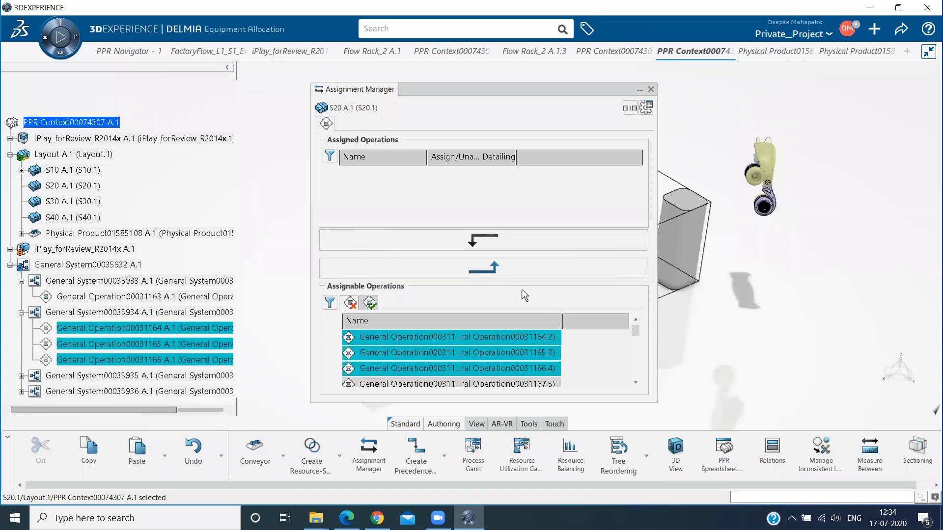
{"action": "left_click", "coordinate": [490, 266]}
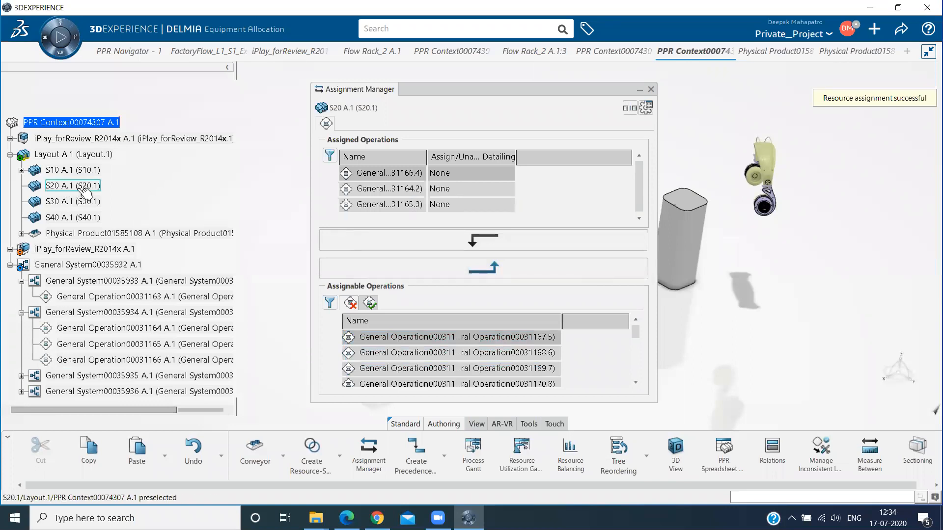
{"action": "left_click", "coordinate": [445, 190]}
{"action": "left_click", "coordinate": [448, 206]}
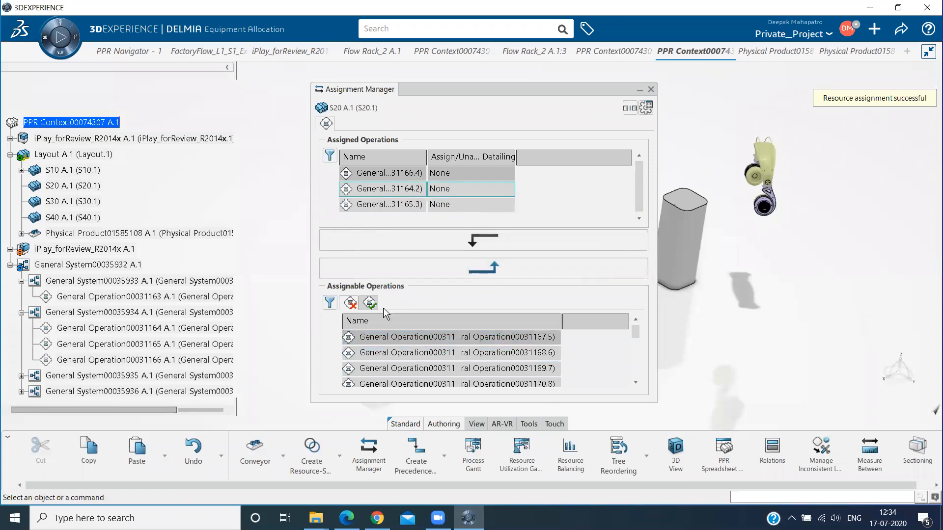
Step: Assign the six operations of General System00035935, General Operation00031167 through General Operation00031172, to the S30 resource
{"action": "left_click", "coordinate": [64, 201]}
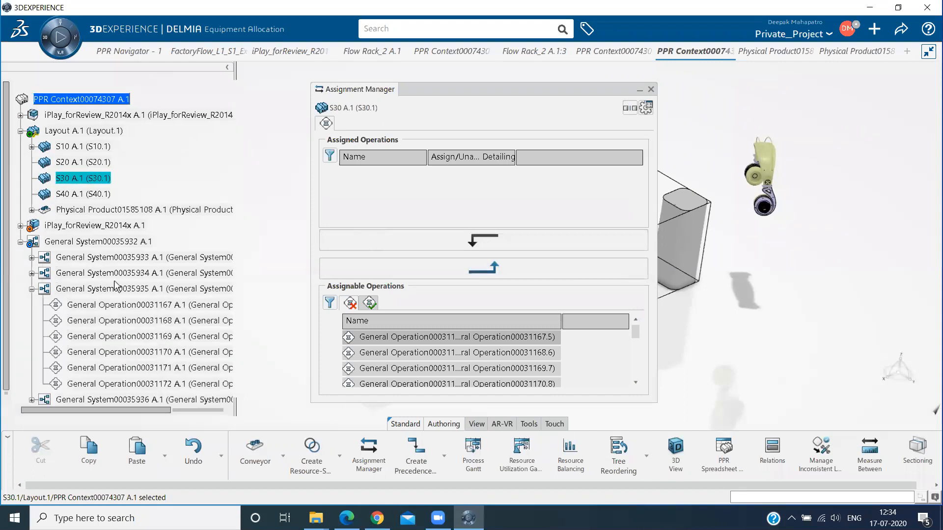
{"action": "scroll", "coordinate": [125, 268], "scroll_direction": "down", "scroll_amount": 3}
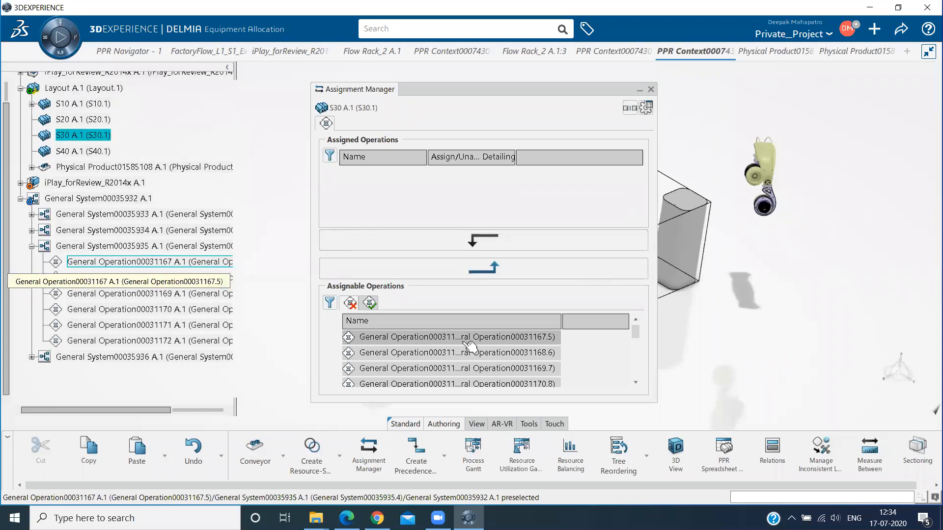
{"action": "left_click", "coordinate": [474, 360]}
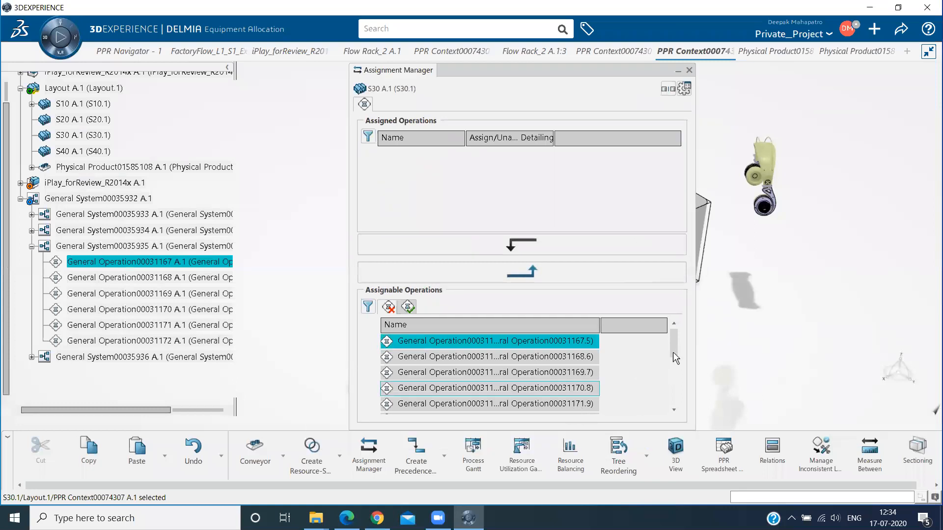
{"action": "scroll", "coordinate": [671, 353], "scroll_direction": "down", "scroll_amount": 1}
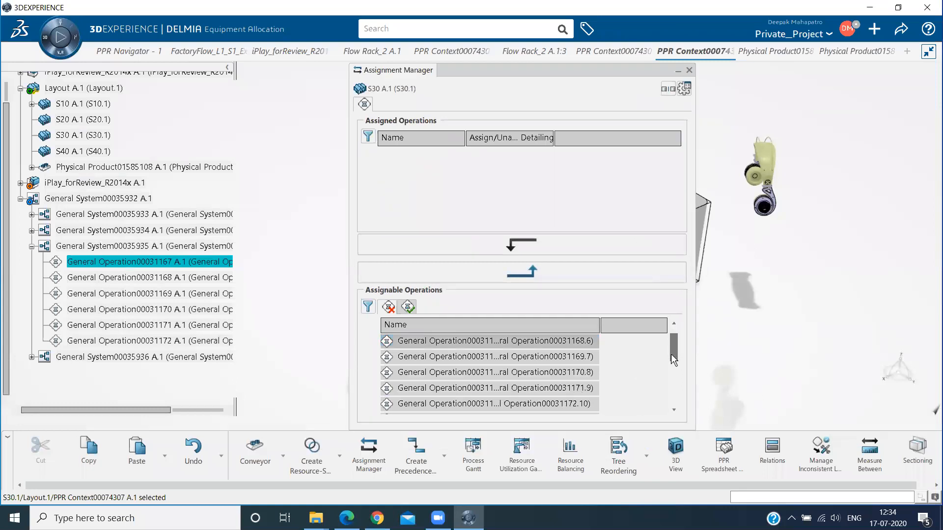
{"action": "left_click", "coordinate": [591, 405]}
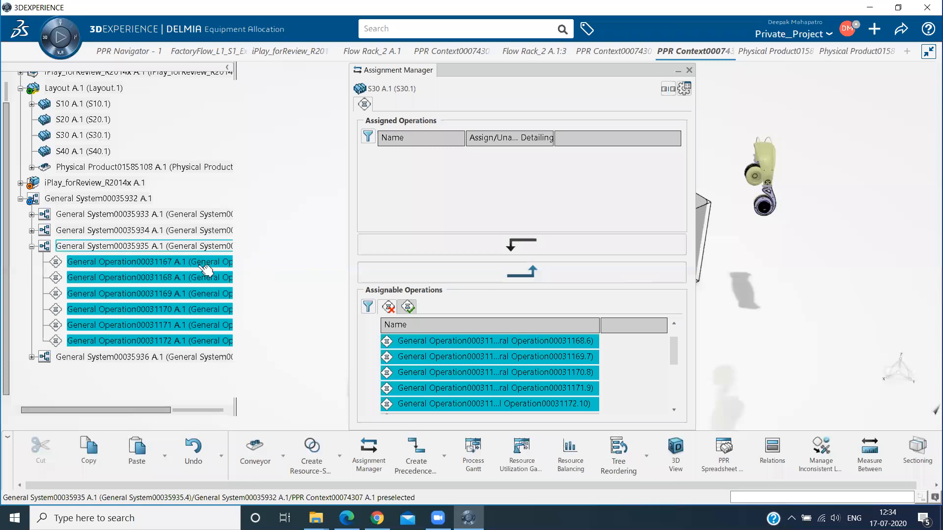
{"action": "left_click", "coordinate": [520, 269]}
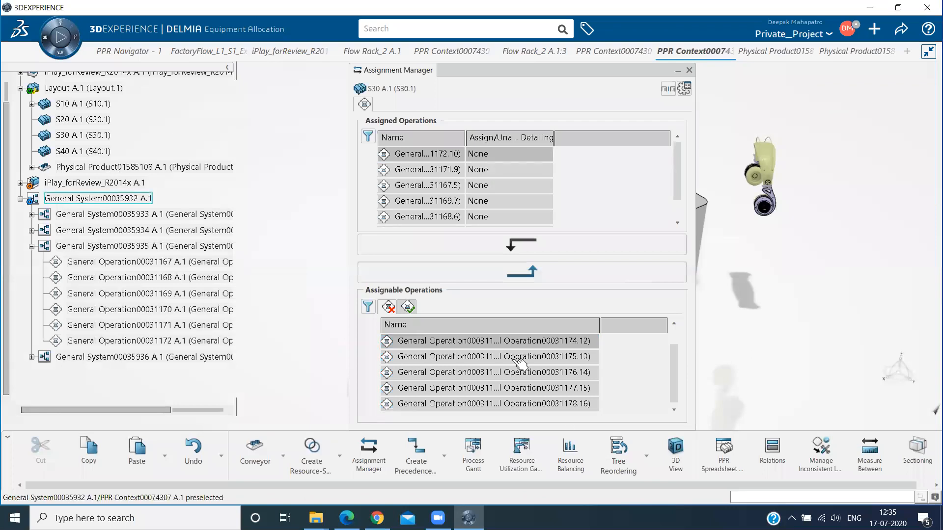
Step: Assign General Operation00031173 through General Operation00031178 to the S40 resource and close the Assignment Manager
{"action": "left_click", "coordinate": [466, 344]}
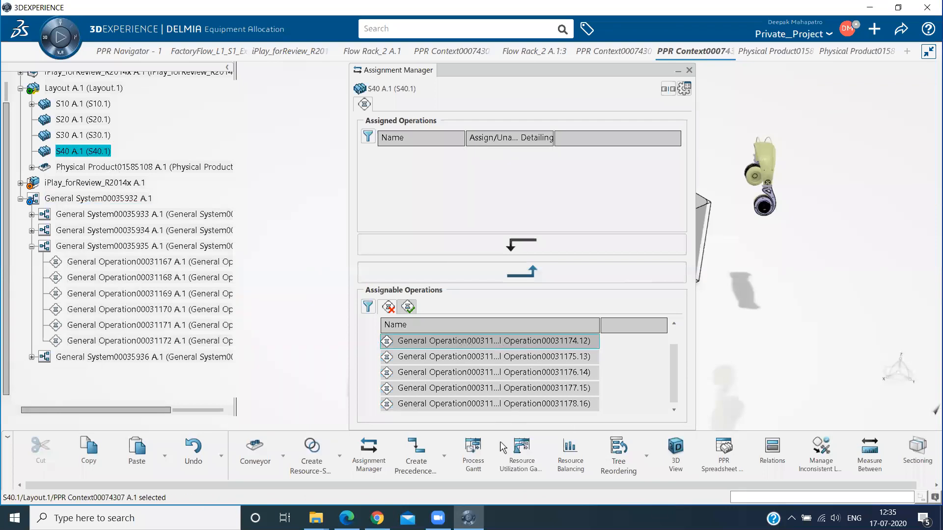
{"action": "left_click", "coordinate": [467, 406], "text": "shift"}
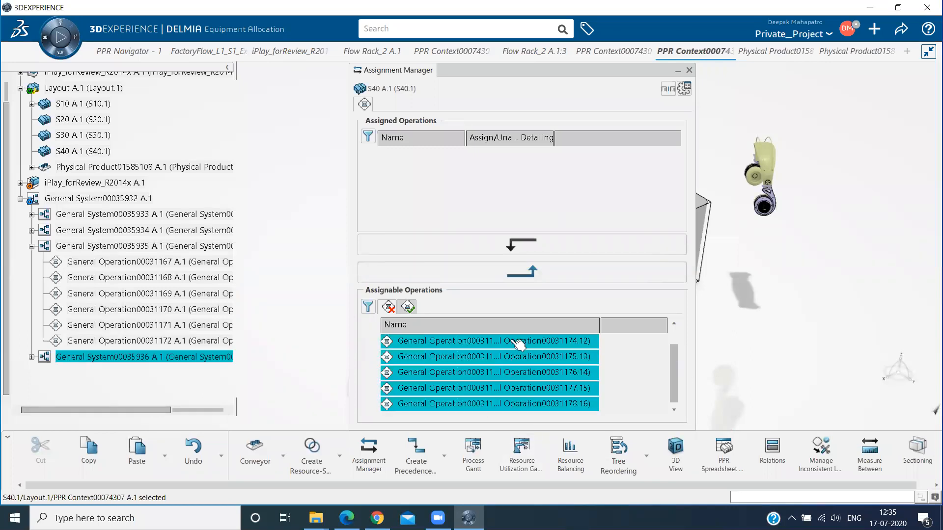
{"action": "scroll", "coordinate": [466, 345], "scroll_direction": "up", "scroll_amount": 1}
{"action": "left_click", "coordinate": [465, 345]}
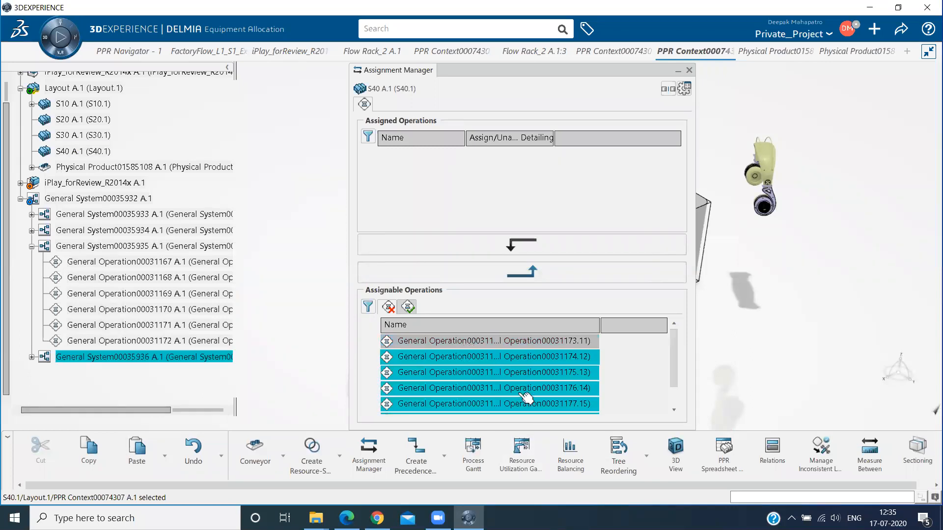
{"action": "left_click", "coordinate": [467, 404], "text": "shift"}
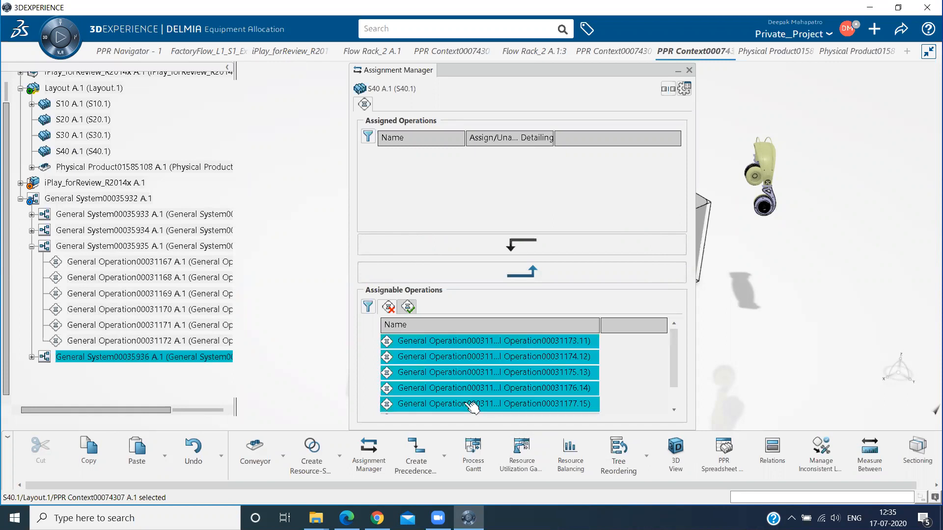
{"action": "left_click", "coordinate": [509, 274]}
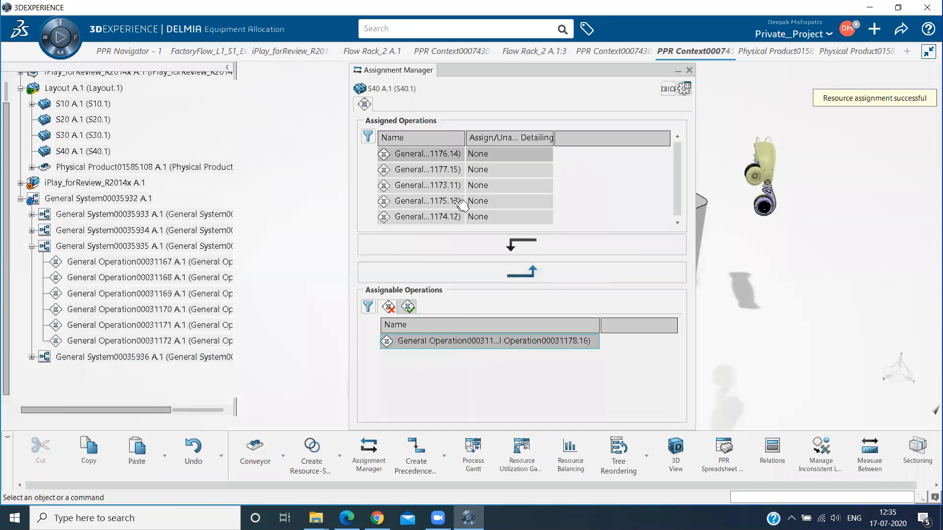
{"action": "left_click", "coordinate": [511, 340]}
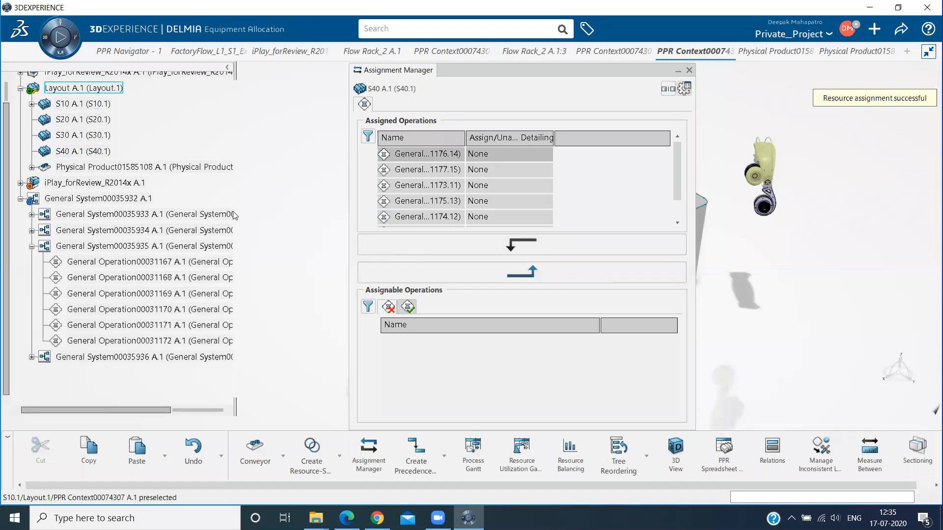
{"action": "left_click", "coordinate": [689, 70]}
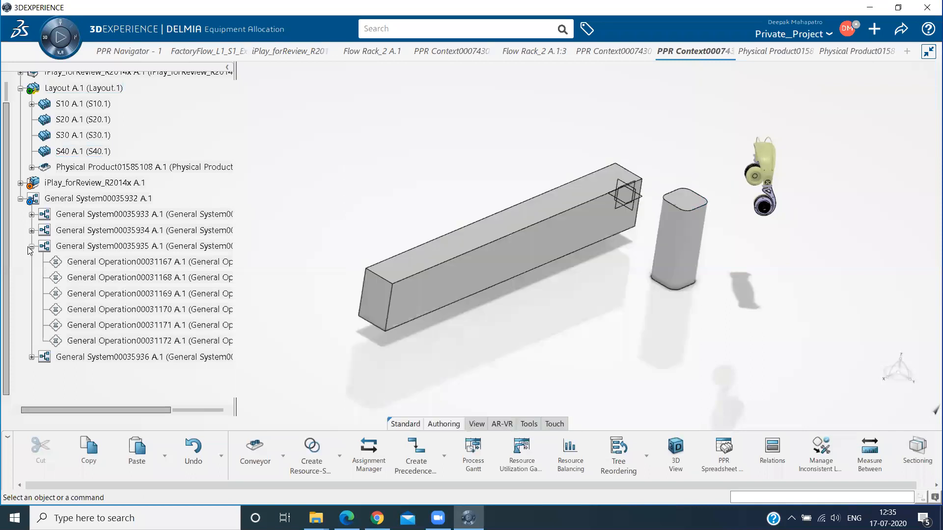
Step: Examine the operations under General System00035933 and General System00035936 in the tree
{"action": "left_click", "coordinate": [31, 215]}
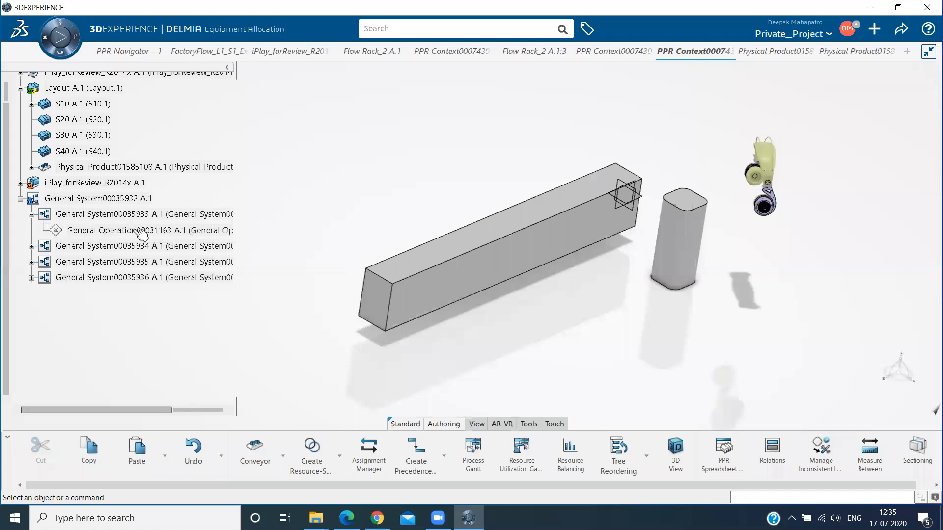
{"action": "left_click", "coordinate": [140, 231]}
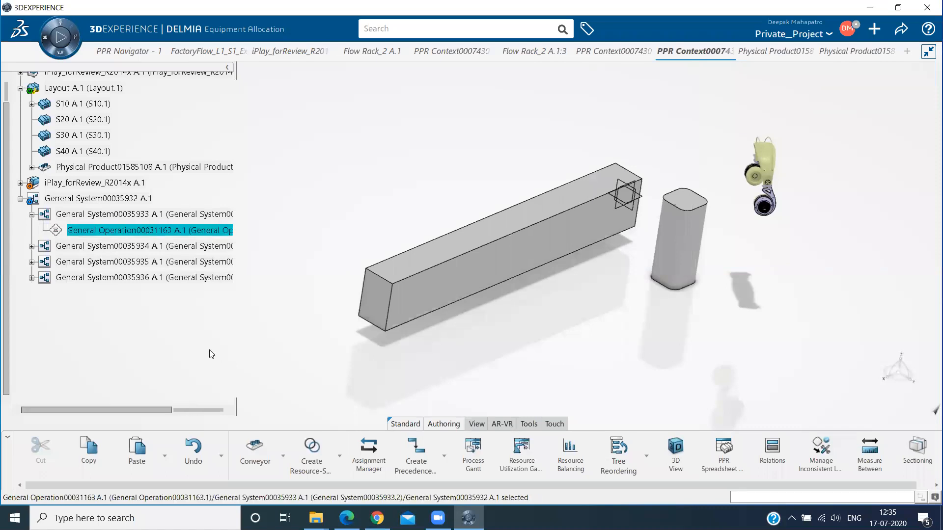
{"action": "right_click", "coordinate": [136, 230]}
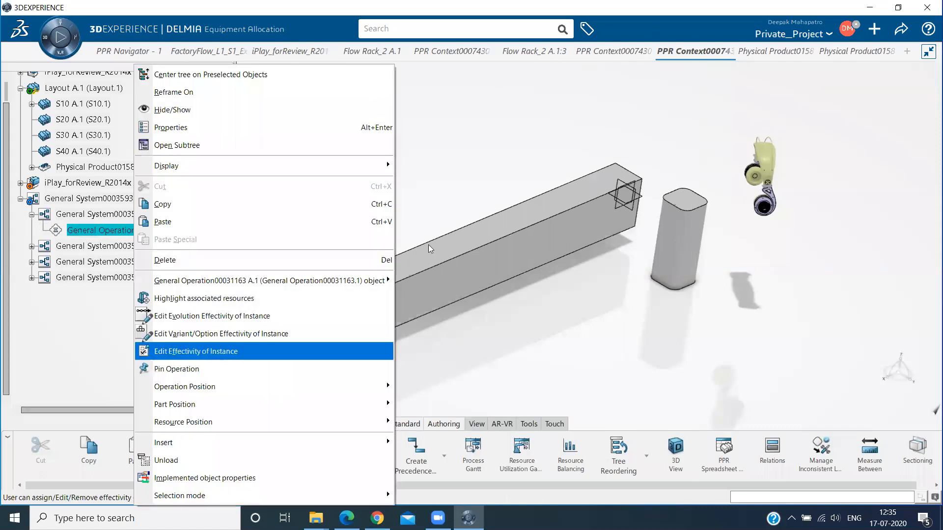
{"action": "left_click", "coordinate": [441, 202]}
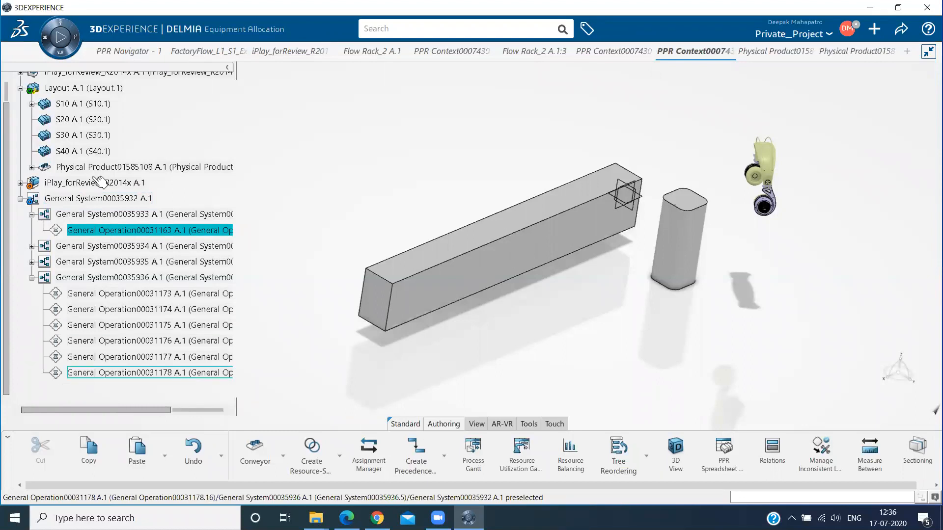
{"action": "left_click", "coordinate": [276, 169]}
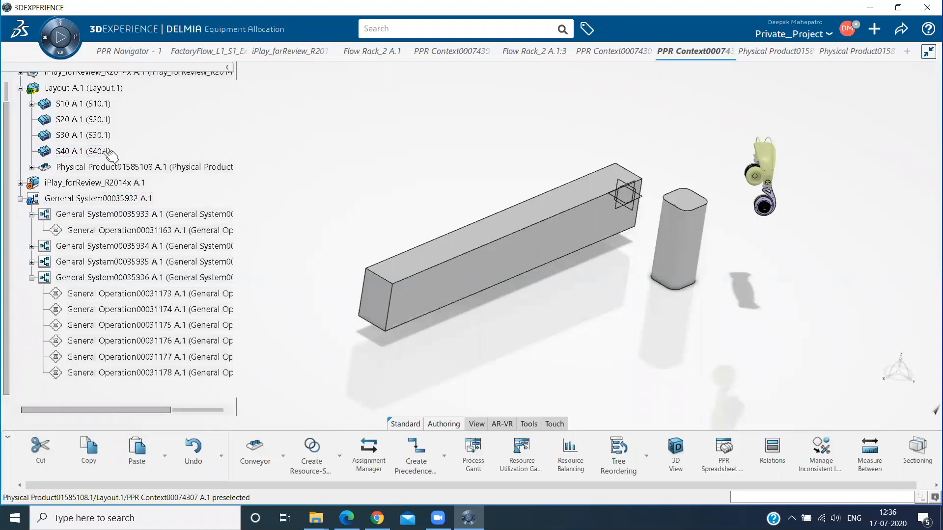
Step: Review the operations assigned to S40 in the Assignment Manager, widening the name column to read them, and close it
{"action": "left_click", "coordinate": [109, 152]}
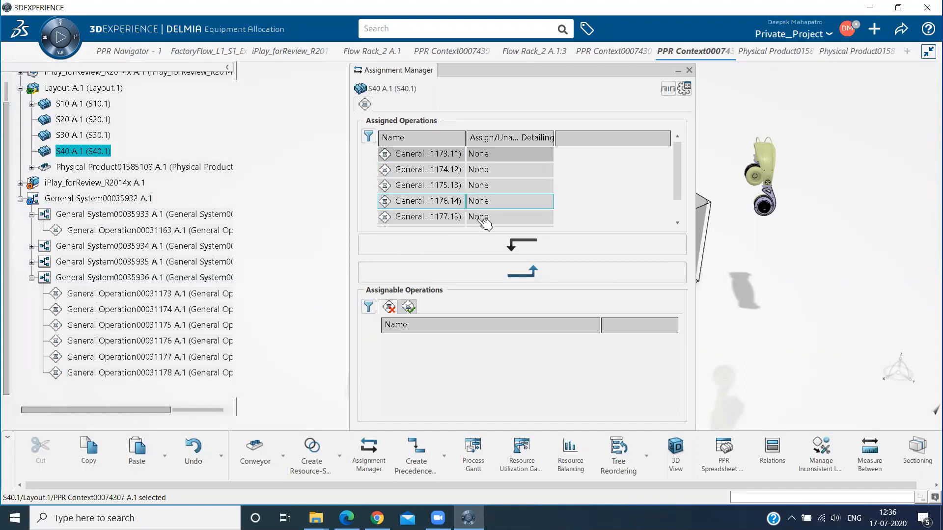
{"action": "scroll", "coordinate": [543, 228], "scroll_direction": "down", "scroll_amount": 1}
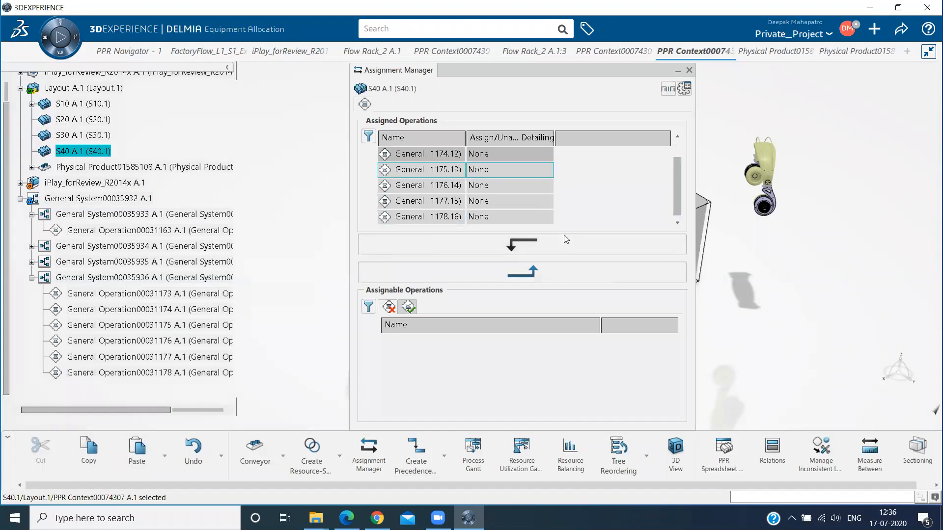
{"action": "scroll", "coordinate": [680, 169], "scroll_direction": "up", "scroll_amount": 1}
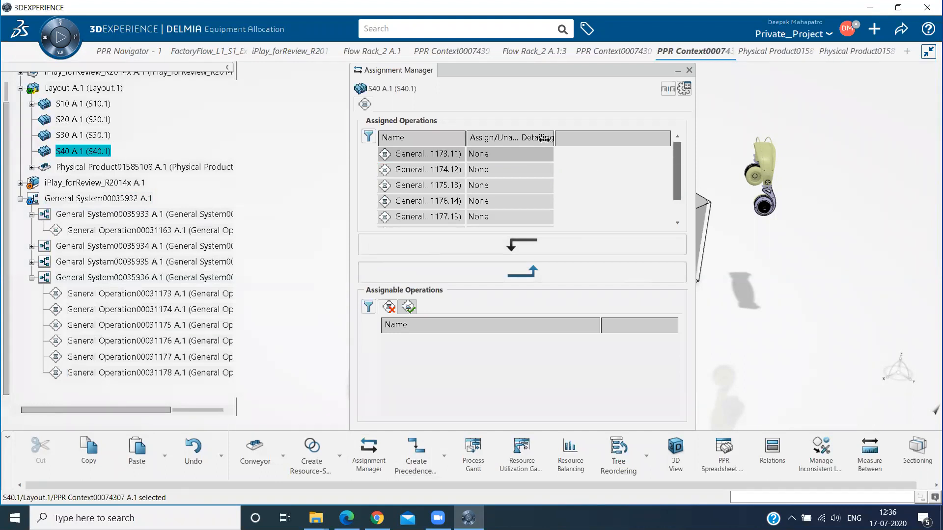
{"action": "left_click", "coordinate": [531, 200]}
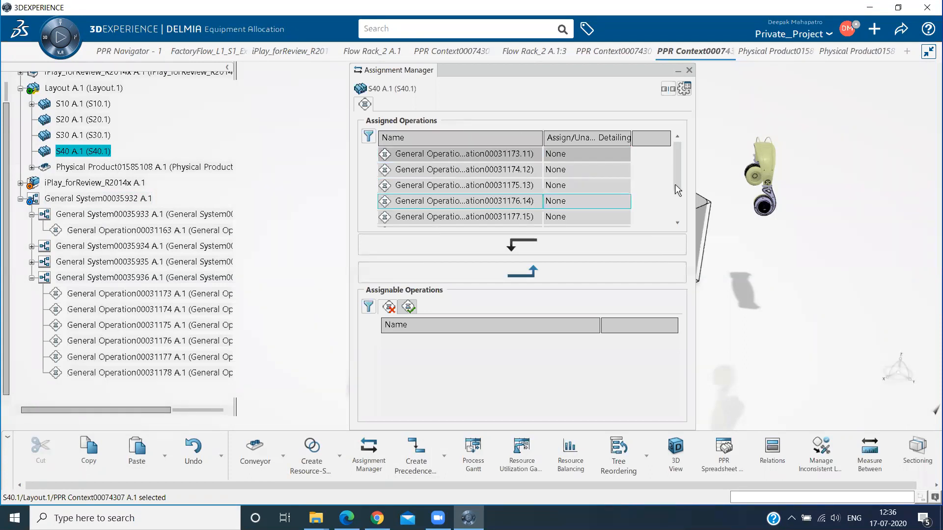
{"action": "scroll", "coordinate": [529, 214], "scroll_direction": "down", "scroll_amount": 1}
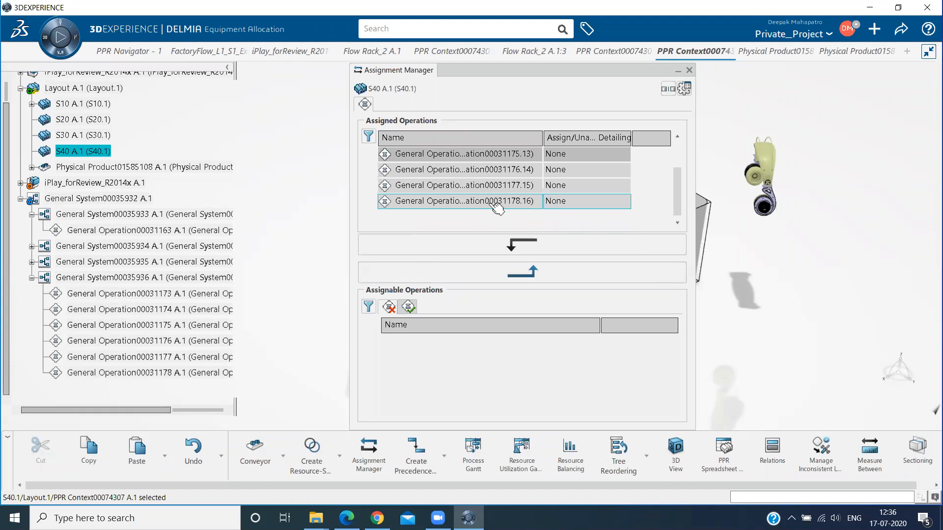
{"action": "left_click", "coordinate": [689, 71]}
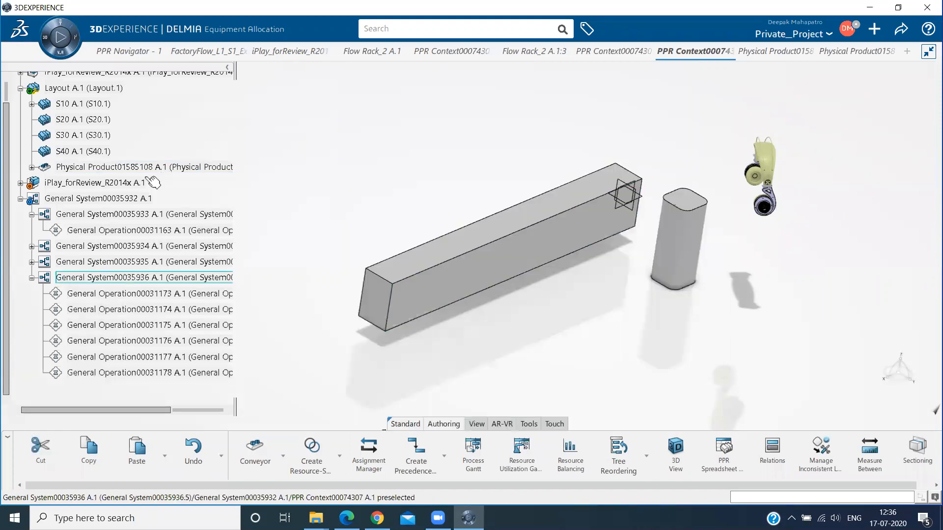
Step: Start defining the position of General Operation00031163 relative to S10 and shift its part upward and sideways from its initial place
{"action": "double_click", "coordinate": [140, 271]}
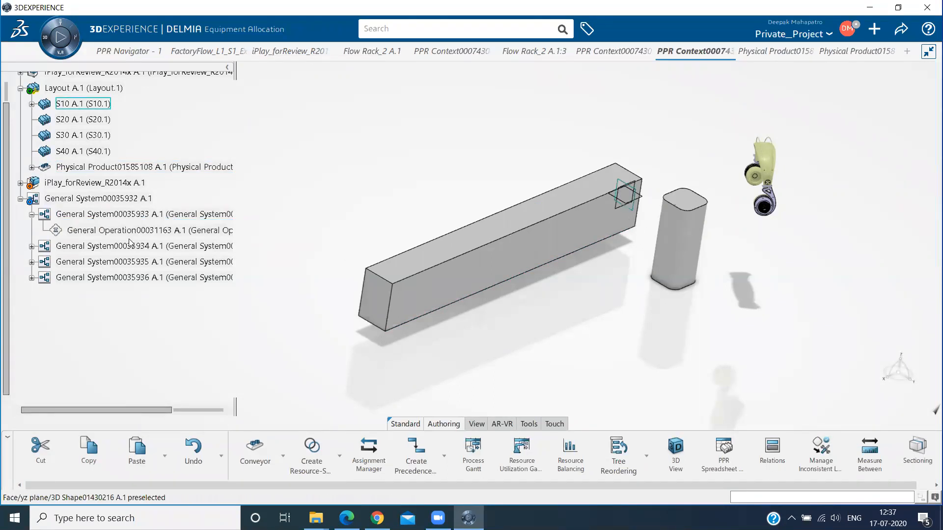
{"action": "left_click", "coordinate": [135, 234]}
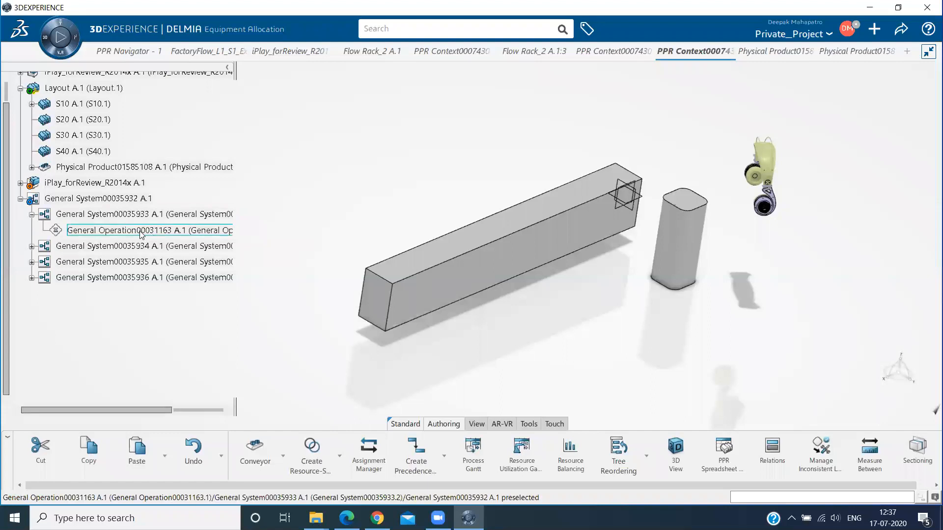
{"action": "right_click", "coordinate": [136, 234]}
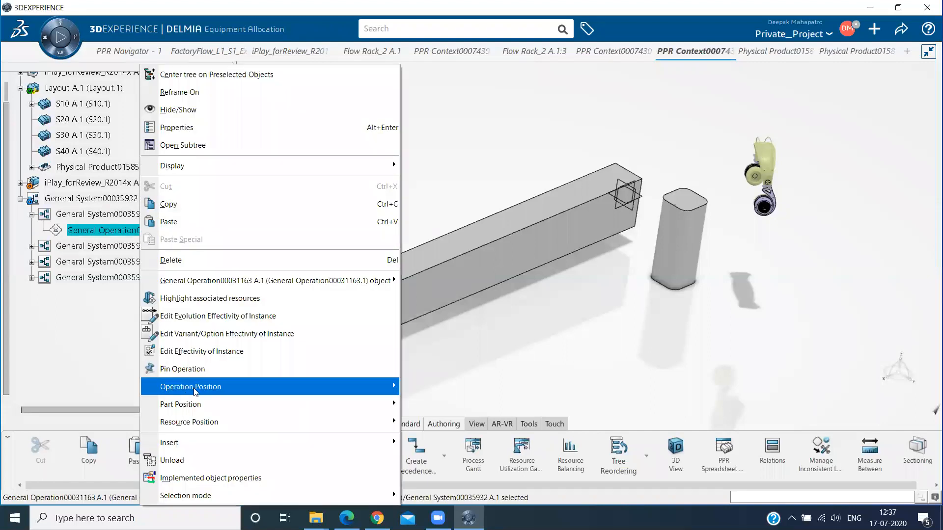
{"action": "mouse_move", "coordinate": [197, 391]}
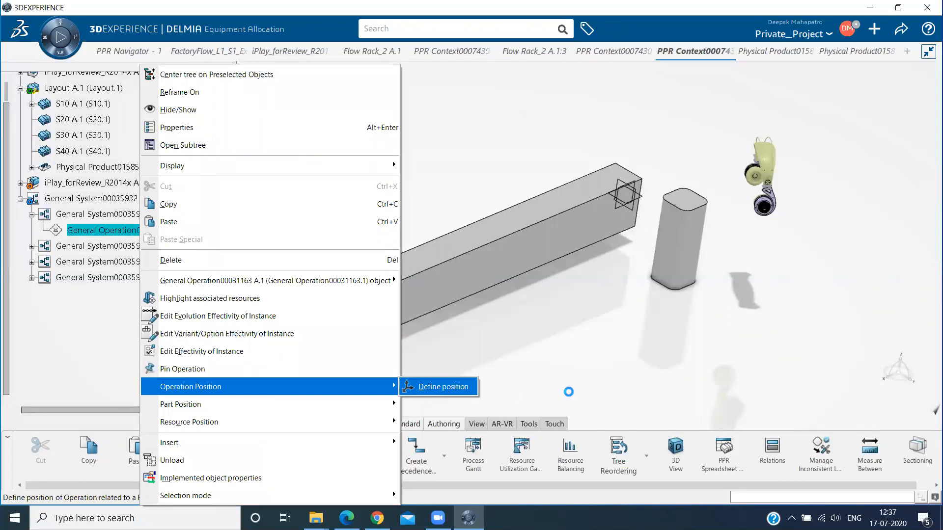
{"action": "left_click", "coordinate": [440, 387]}
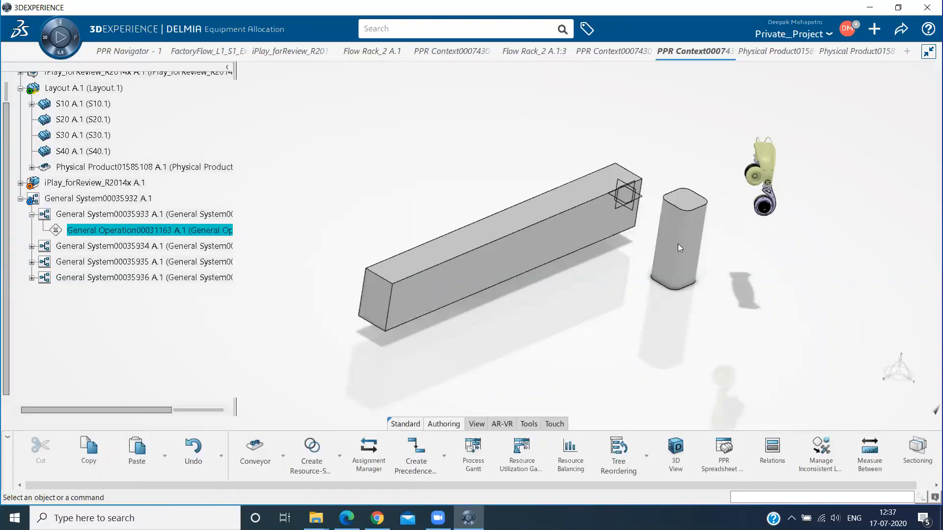
{"action": "middle_click_drag", "start_coordinate": [637, 231], "coordinate": [605, 187]}
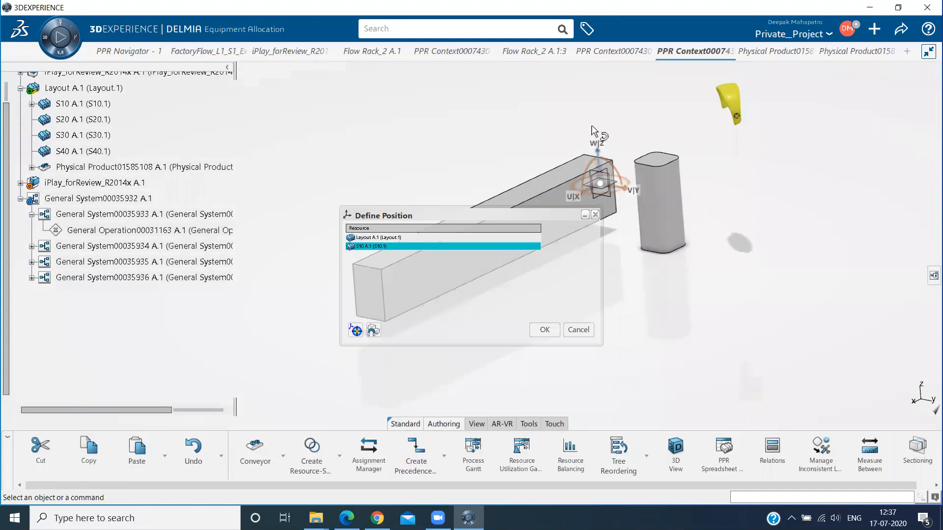
{"action": "left_click_drag", "start_coordinate": [594, 156], "coordinate": [591, 125]}
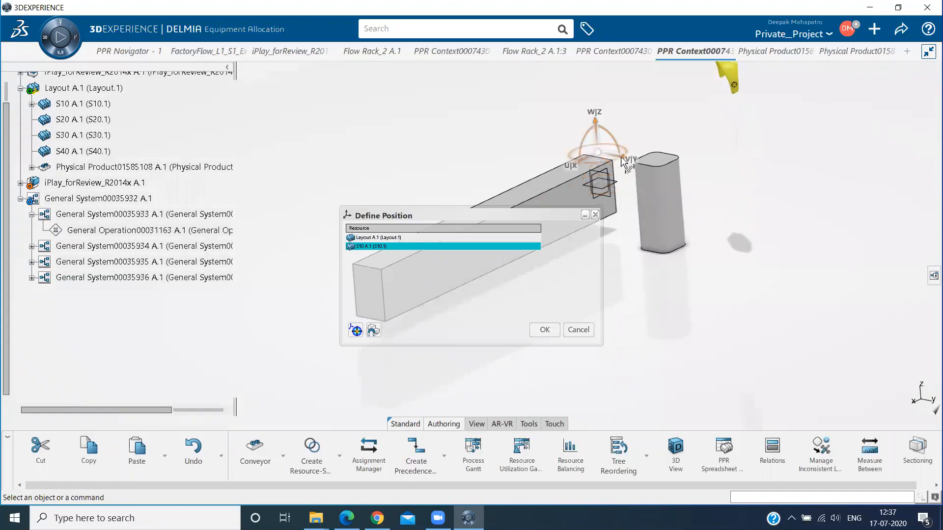
{"action": "left_click_drag", "start_coordinate": [621, 158], "coordinate": [556, 146]}
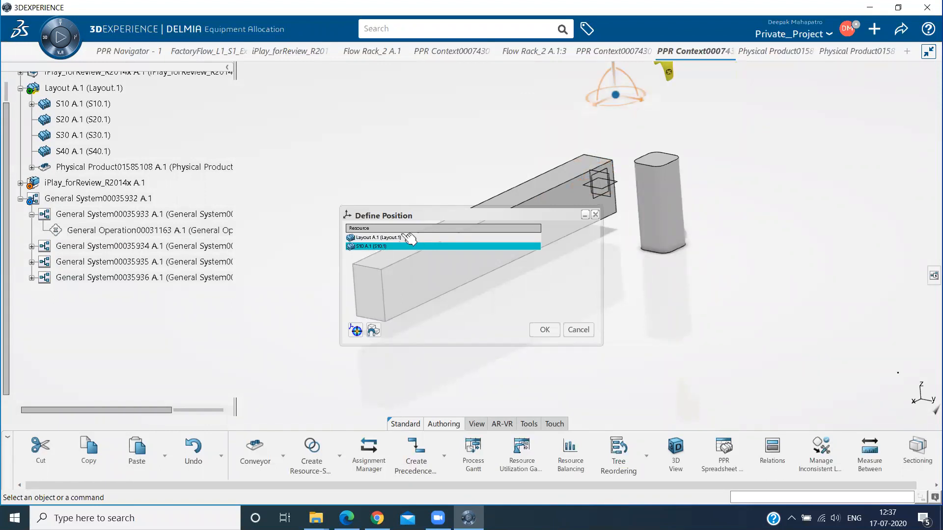
Step: Move the yellow part of General Operation00031163 down onto the far end of the long block and confirm its S10 position
{"action": "middle_click_drag", "start_coordinate": [580, 154], "coordinate": [548, 206]}
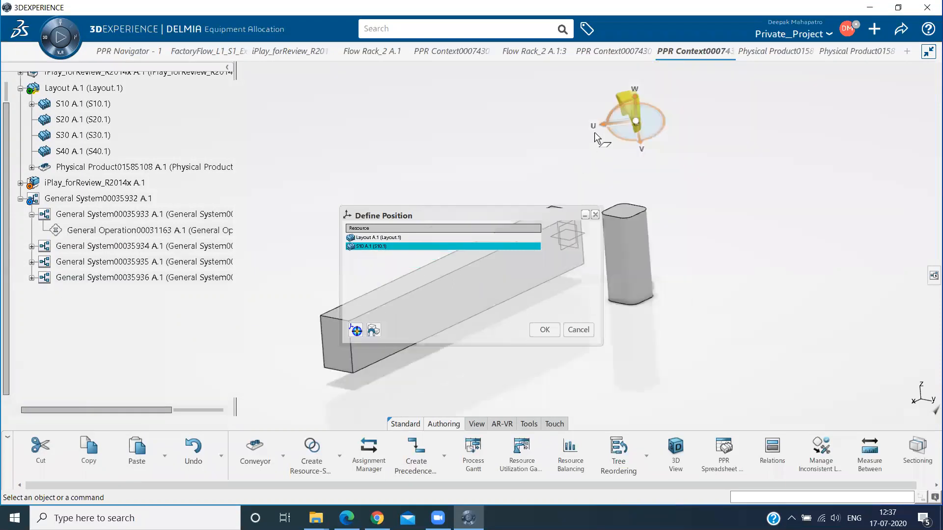
{"action": "left_click_drag", "start_coordinate": [595, 131], "coordinate": [559, 133]}
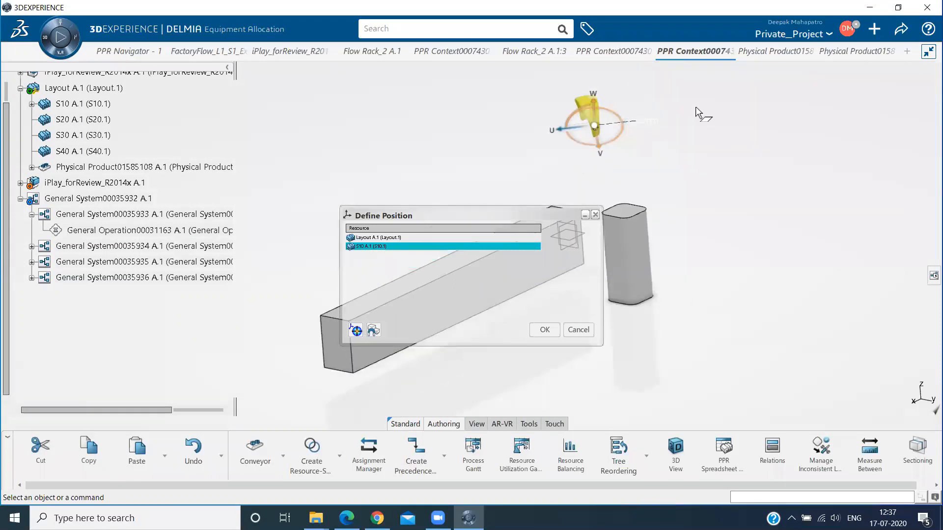
{"action": "middle_click_drag", "start_coordinate": [607, 123], "coordinate": [699, 113]}
{"action": "left_click_drag", "start_coordinate": [684, 90], "coordinate": [614, 179]}
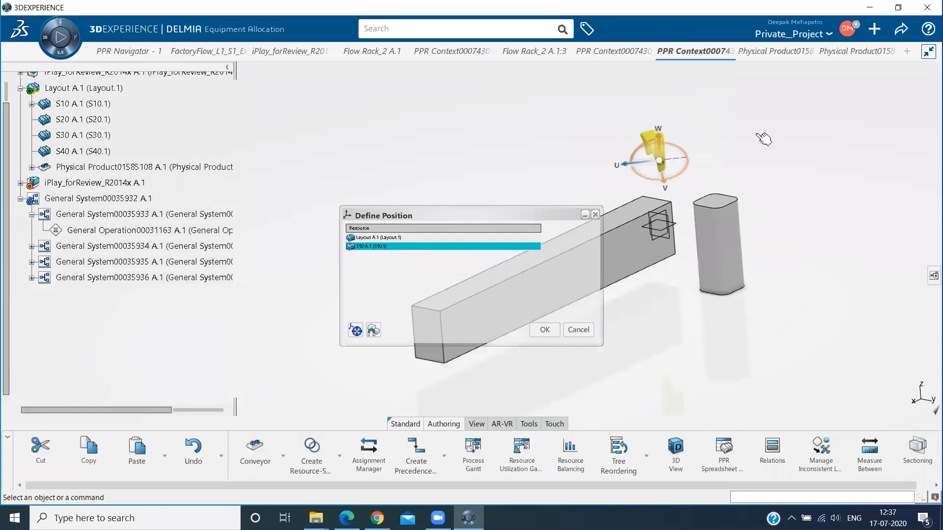
{"action": "middle_click_drag", "start_coordinate": [689, 198], "coordinate": [755, 172]}
{"action": "left_click_drag", "start_coordinate": [756, 115], "coordinate": [745, 173]}
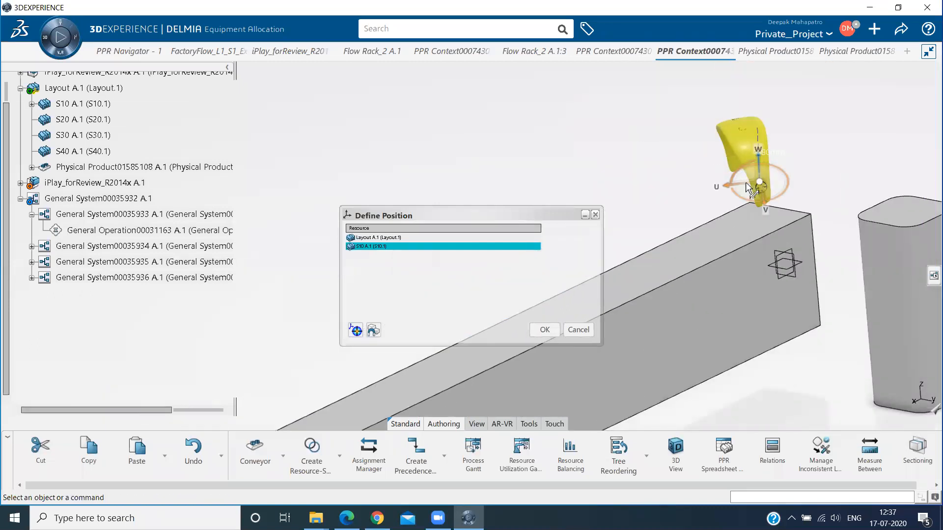
{"action": "left_click_drag", "start_coordinate": [748, 180], "coordinate": [736, 229]}
{"action": "middle_click_drag", "start_coordinate": [642, 169], "coordinate": [664, 187]}
{"action": "left_click", "coordinate": [545, 331]}
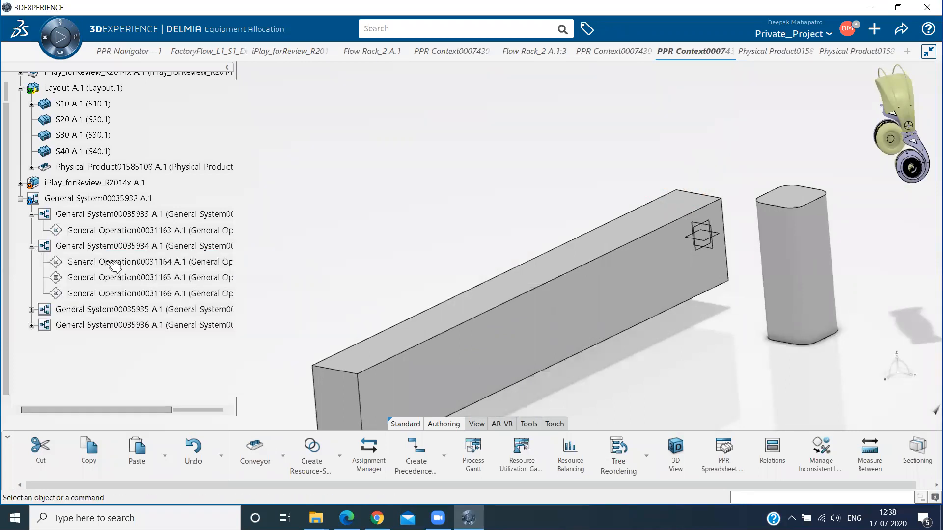
Step: Start defining the position of General Operation00031164 relative to S20 and bring its parts over the long block
{"action": "left_click", "coordinate": [112, 263]}
{"action": "right_click", "coordinate": [112, 263]}
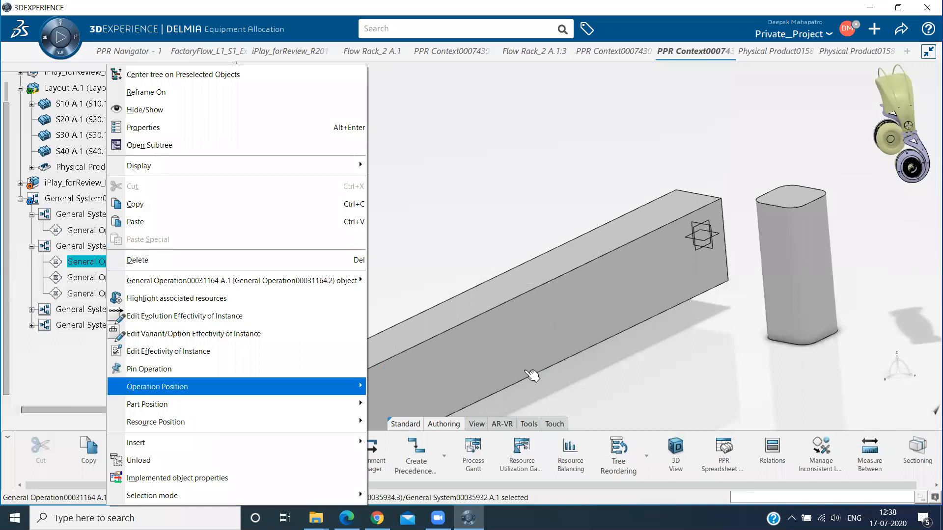
{"action": "left_click", "coordinate": [406, 387]}
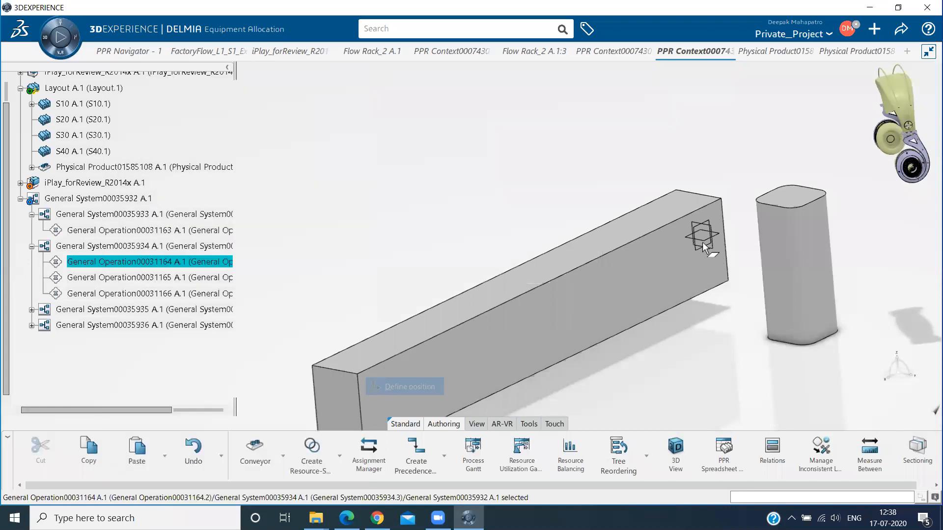
{"action": "left_click_drag", "start_coordinate": [702, 236], "coordinate": [911, 103]}
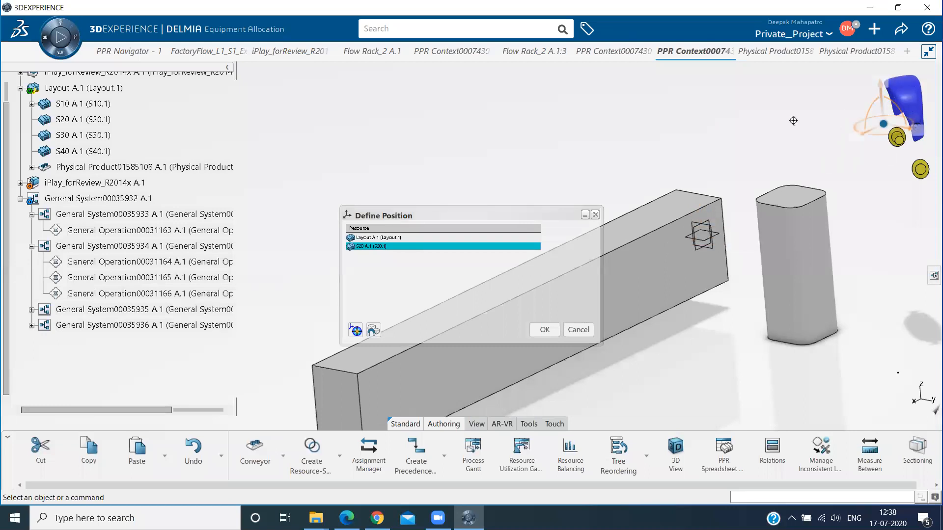
{"action": "middle_click_drag", "start_coordinate": [873, 127], "coordinate": [870, 135]}
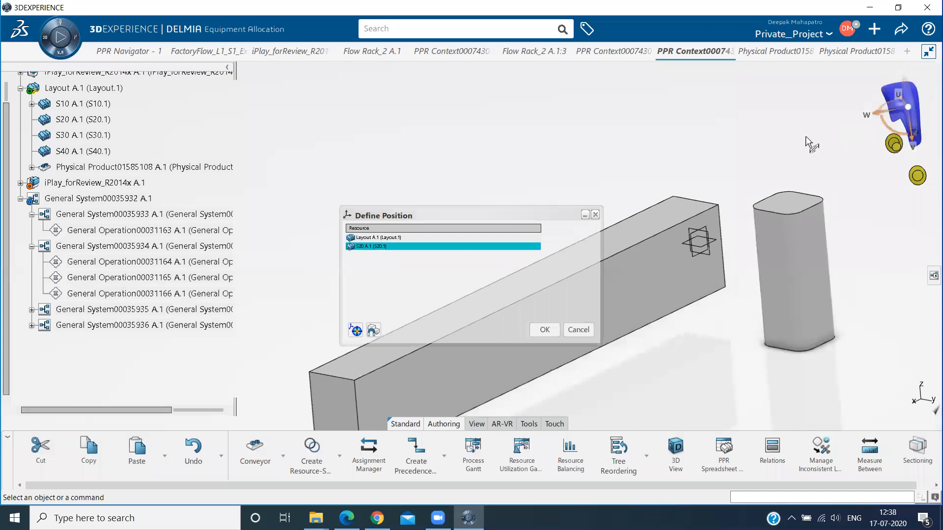
{"action": "left_click_drag", "start_coordinate": [729, 180], "coordinate": [688, 190]}
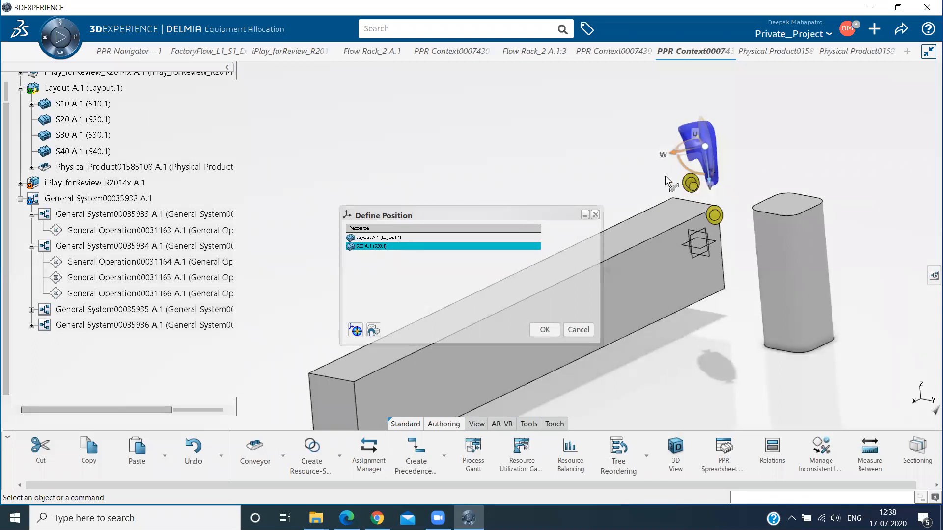
{"action": "middle_click_drag", "start_coordinate": [635, 196], "coordinate": [632, 199]}
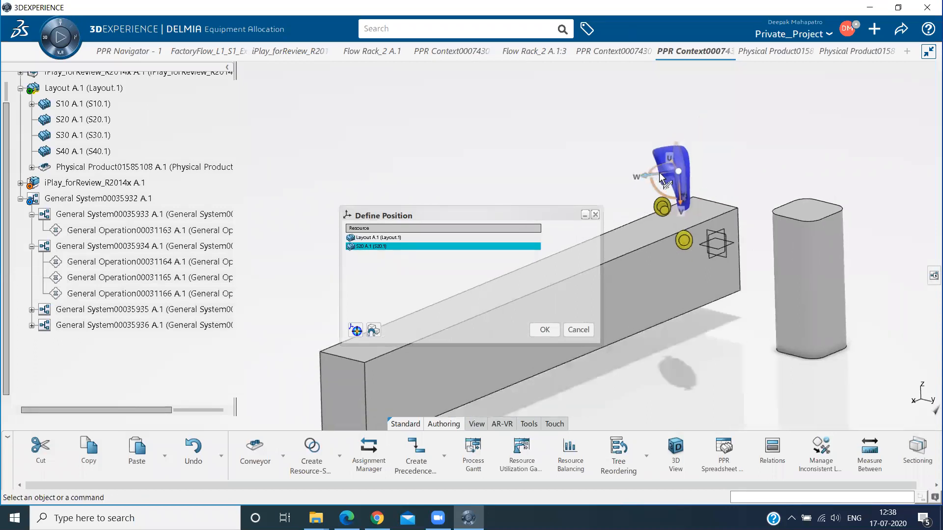
{"action": "left_click_drag", "start_coordinate": [676, 171], "coordinate": [659, 173]}
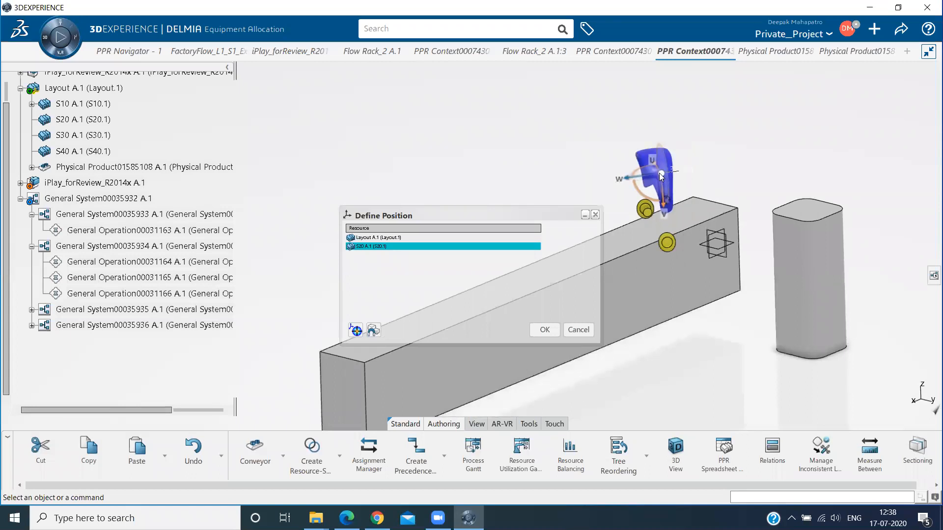
Step: Reorient the parts of General Operation00031164 to lie flat, place them on top of the long block and confirm the S20 position
{"action": "left_click_drag", "start_coordinate": [672, 175], "coordinate": [708, 276]}
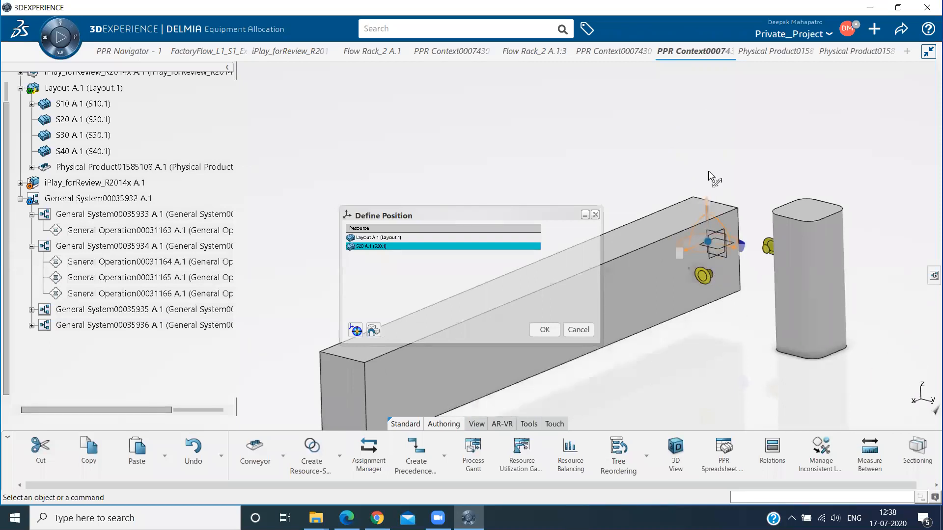
{"action": "left_click_drag", "start_coordinate": [707, 152], "coordinate": [553, 214]}
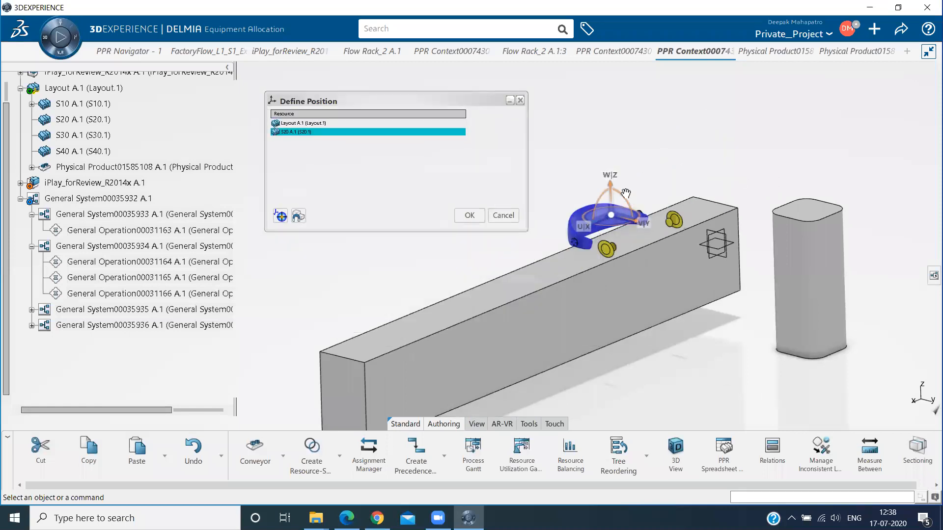
{"action": "left_click_drag", "start_coordinate": [632, 222], "coordinate": [633, 228]}
{"action": "middle_click_drag", "start_coordinate": [617, 224], "coordinate": [620, 198]}
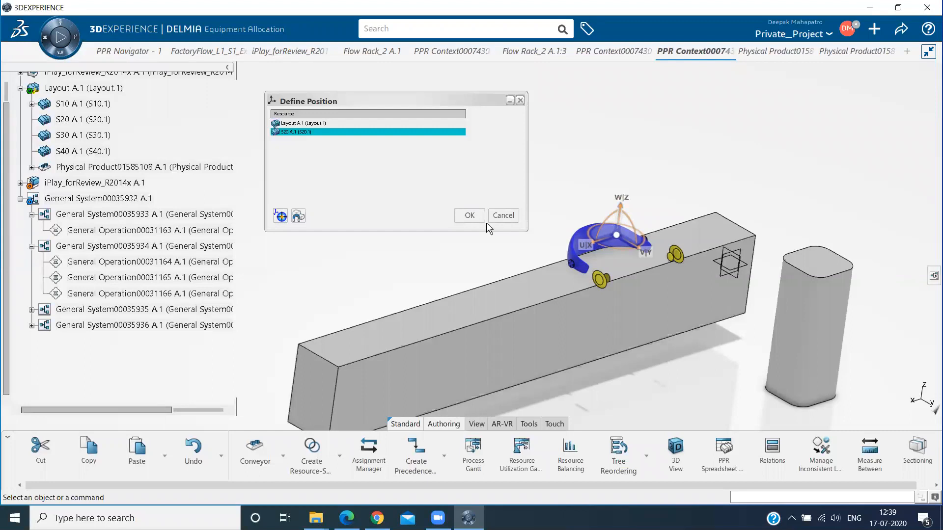
{"action": "left_click", "coordinate": [471, 216]}
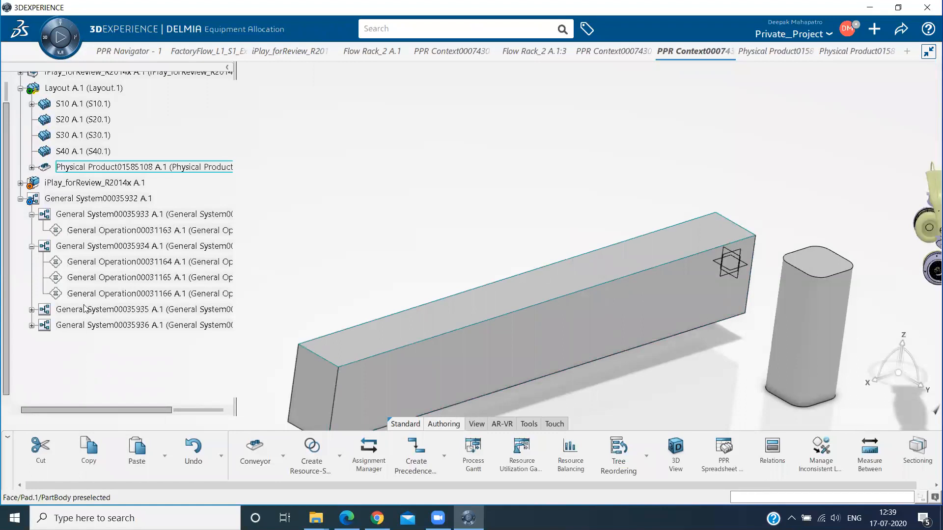
Step: Copy the operation position of General Operation00031164 at S20 to General Operation00031165 and General Operation00031166
{"action": "left_click", "coordinate": [122, 264]}
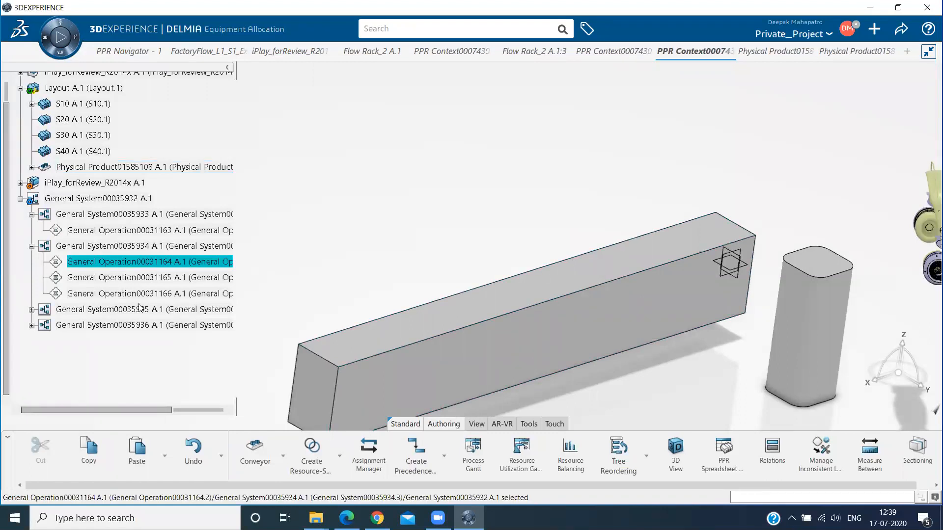
{"action": "right_click", "coordinate": [303, 387]}
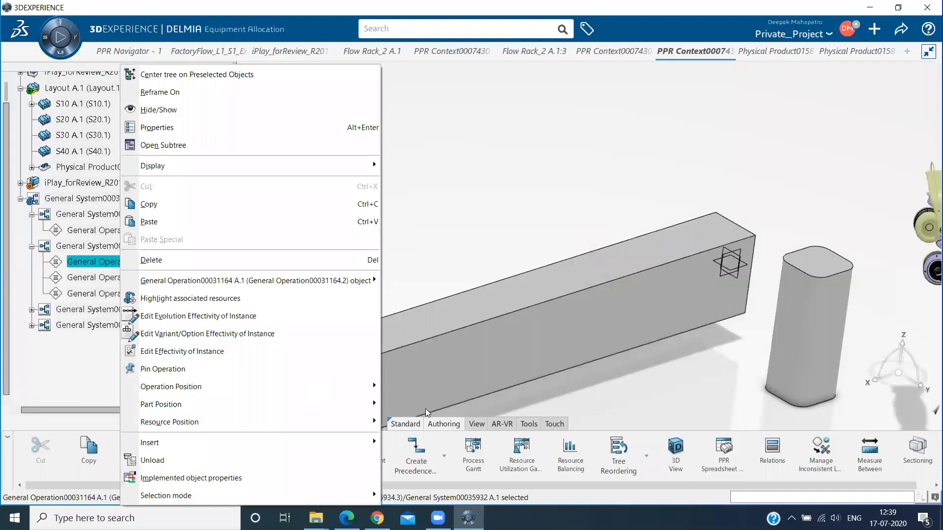
{"action": "mouse_move", "coordinate": [369, 387]}
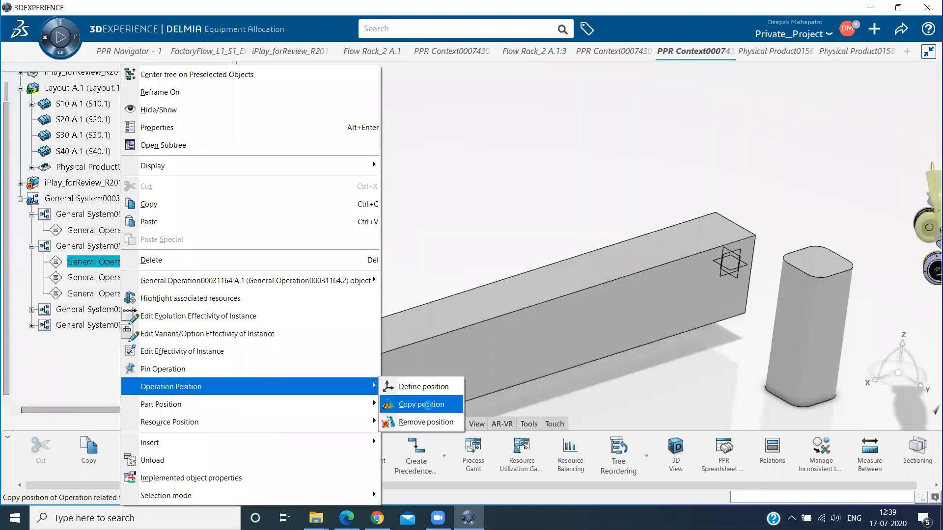
{"action": "left_click", "coordinate": [429, 406]}
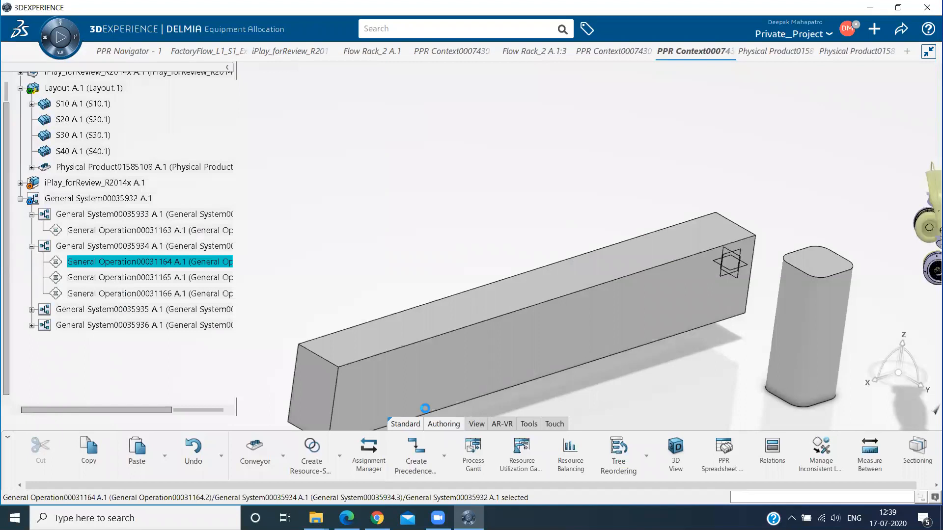
{"action": "left_click", "coordinate": [282, 275]}
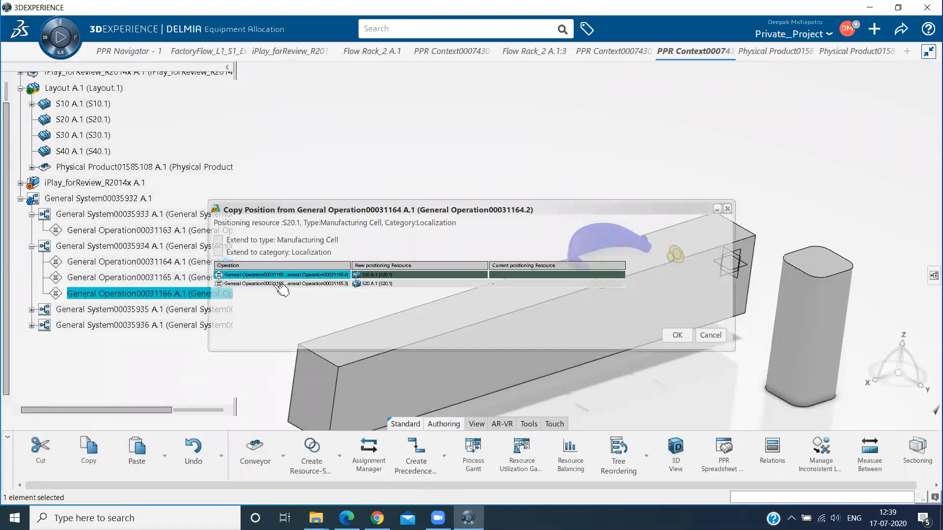
{"action": "left_click", "coordinate": [278, 284], "text": "ctrl"}
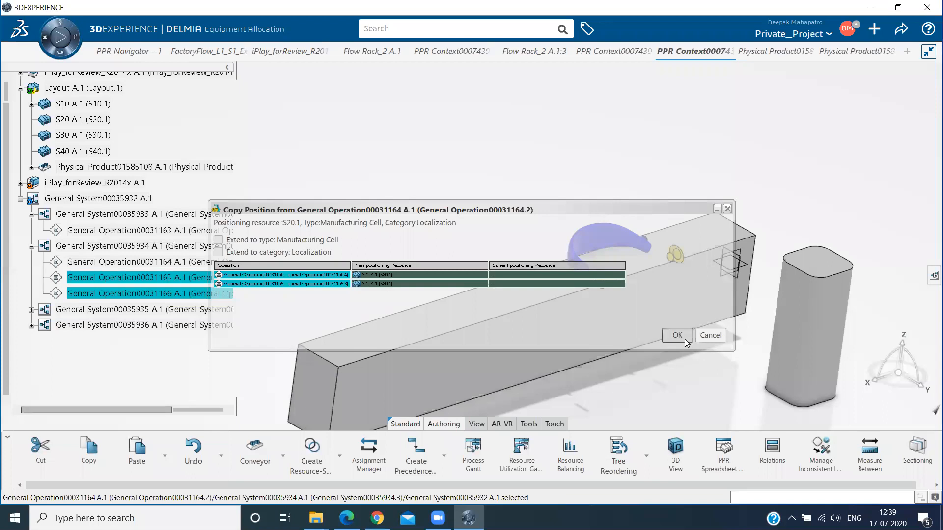
Step: Start defining the position of General Operation00031167 under General System00035935 relative to S30 and bring its parts to the far end of the long block
{"action": "left_click", "coordinate": [32, 310]}
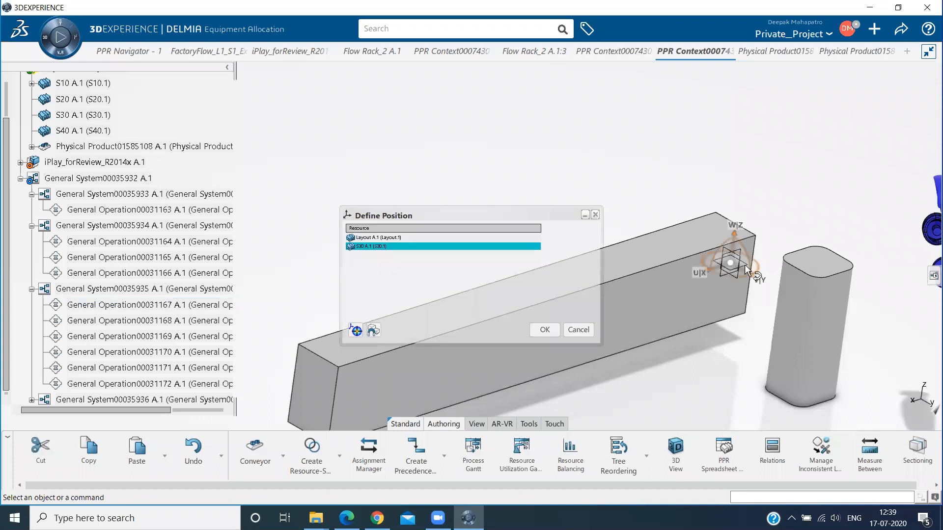
{"action": "middle_click_drag", "start_coordinate": [763, 259], "coordinate": [749, 257]}
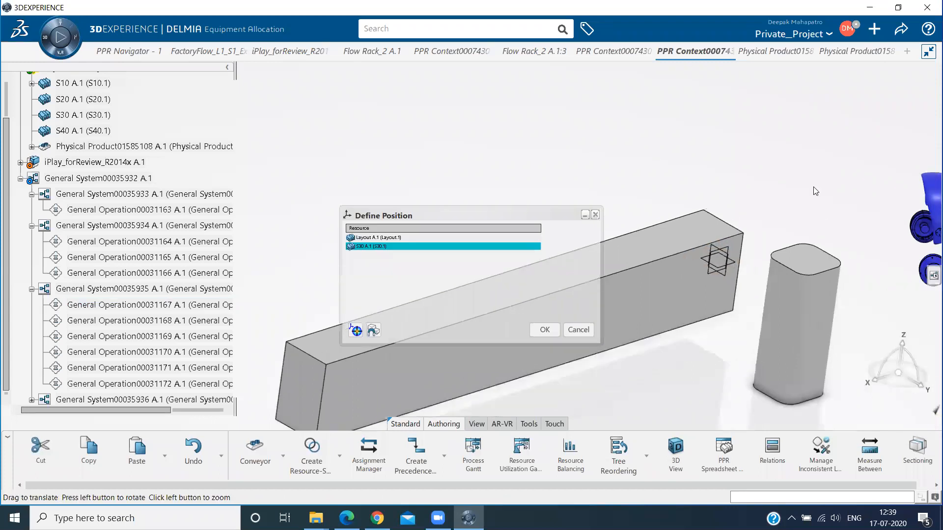
{"action": "middle_click_drag", "start_coordinate": [663, 267], "coordinate": [652, 268]}
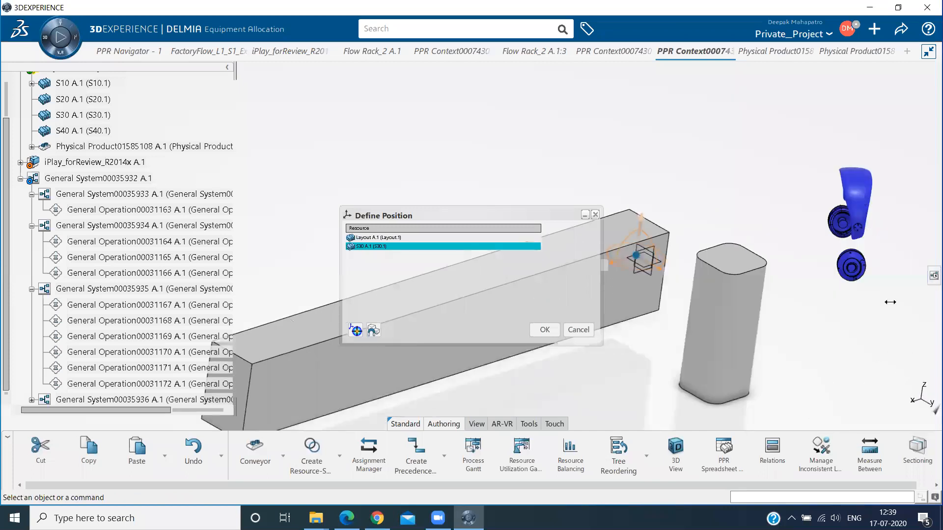
{"action": "left_click_drag", "start_coordinate": [544, 212], "coordinate": [449, 98]}
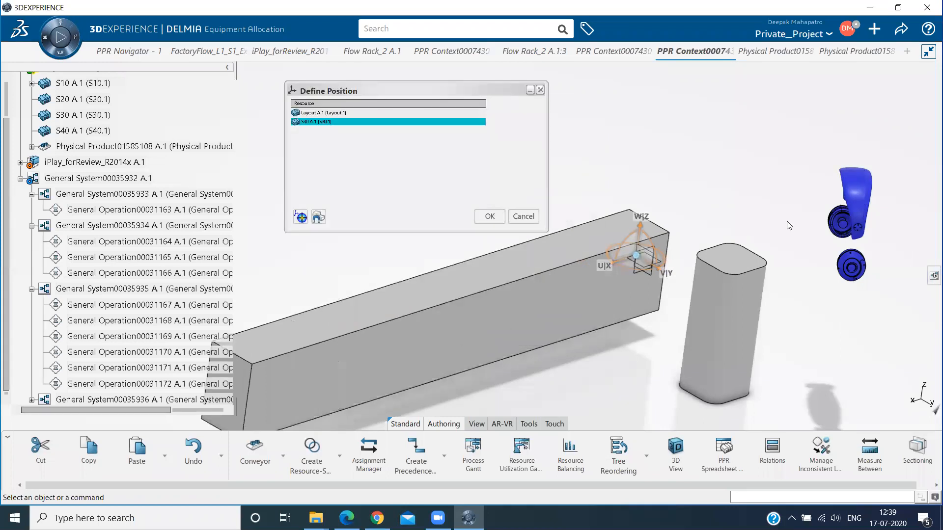
{"action": "left_click", "coordinate": [848, 189]}
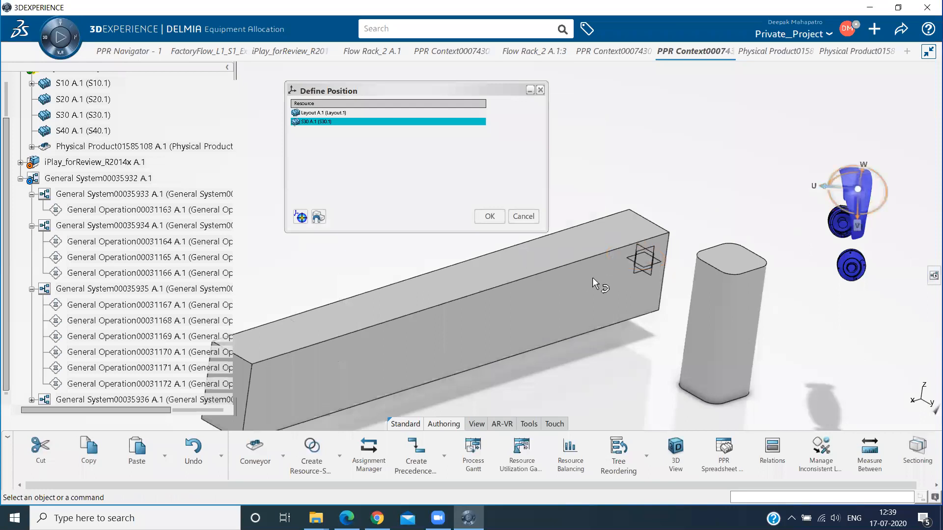
{"action": "left_click_drag", "start_coordinate": [618, 211], "coordinate": [584, 193]}
{"action": "left_click_drag", "start_coordinate": [625, 152], "coordinate": [626, 173]}
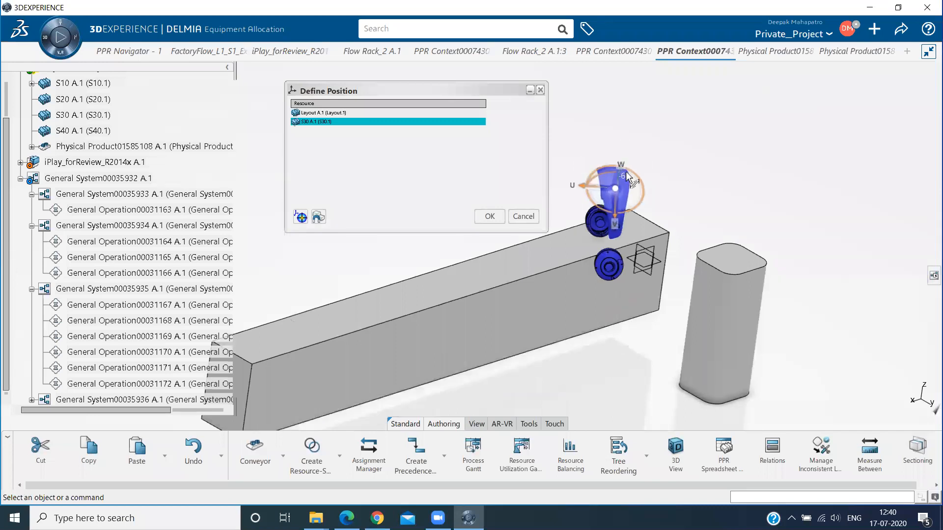
Step: Reorient the parts of General Operation00031167 to lie flat and raise them above the long block
{"action": "left_click", "coordinate": [749, 292]}
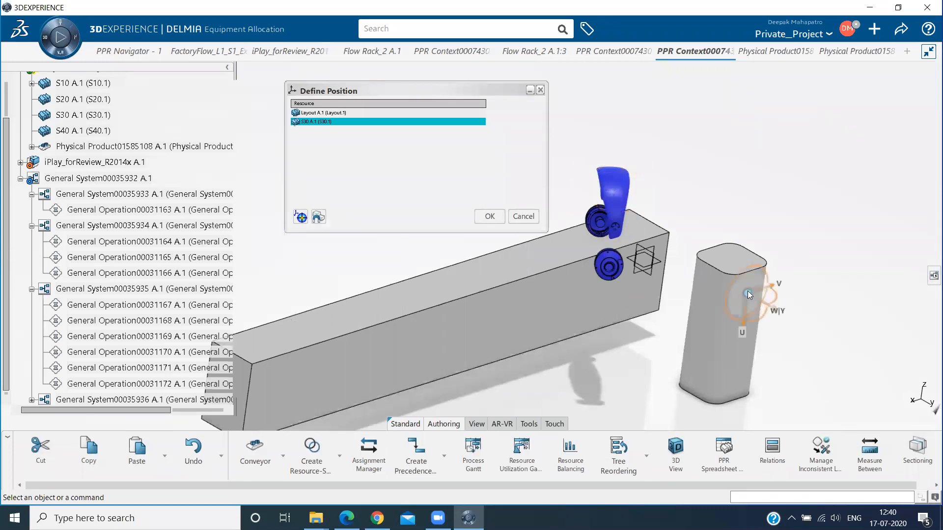
{"action": "left_click", "coordinate": [862, 357]}
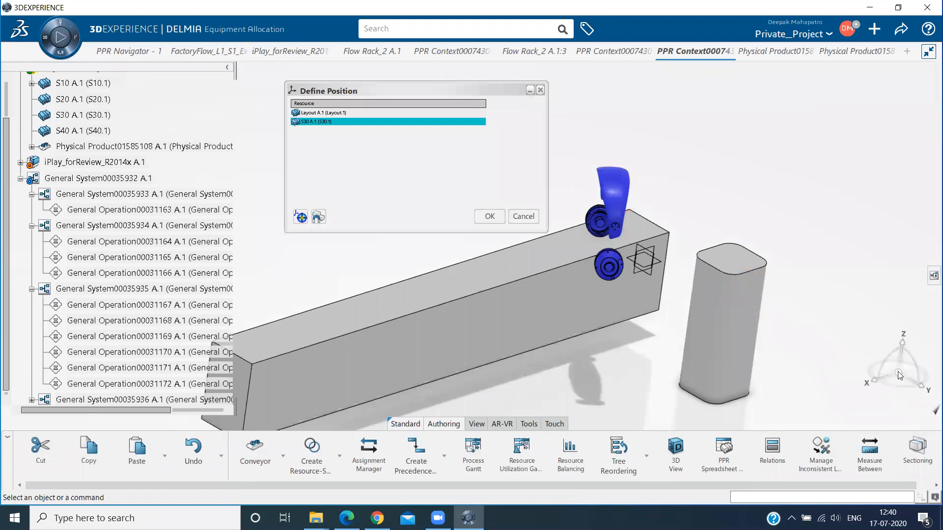
{"action": "left_click", "coordinate": [647, 264]}
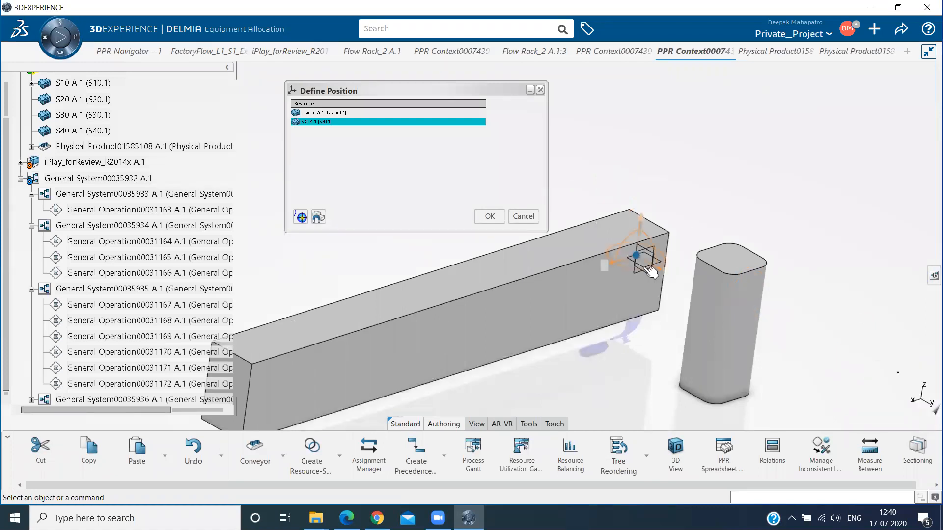
{"action": "left_click", "coordinate": [634, 326]}
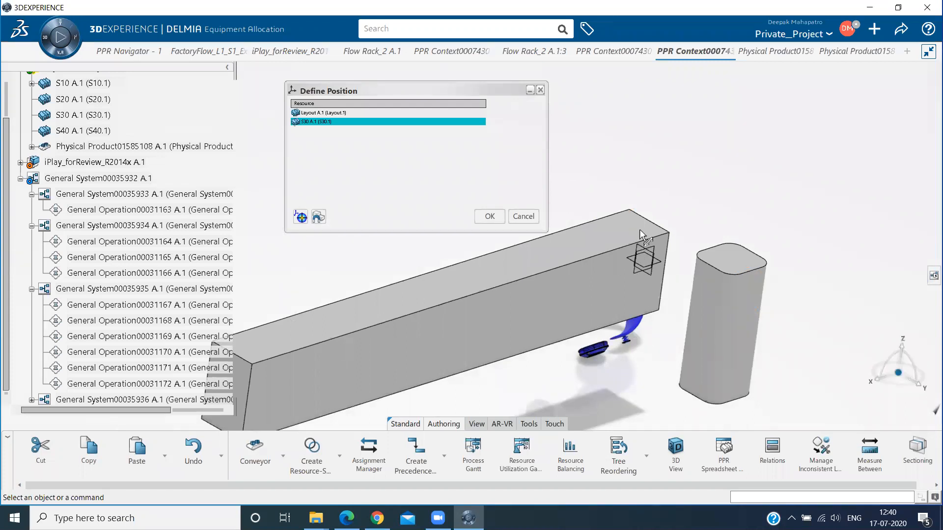
{"action": "left_click_drag", "start_coordinate": [641, 214], "coordinate": [668, 144]}
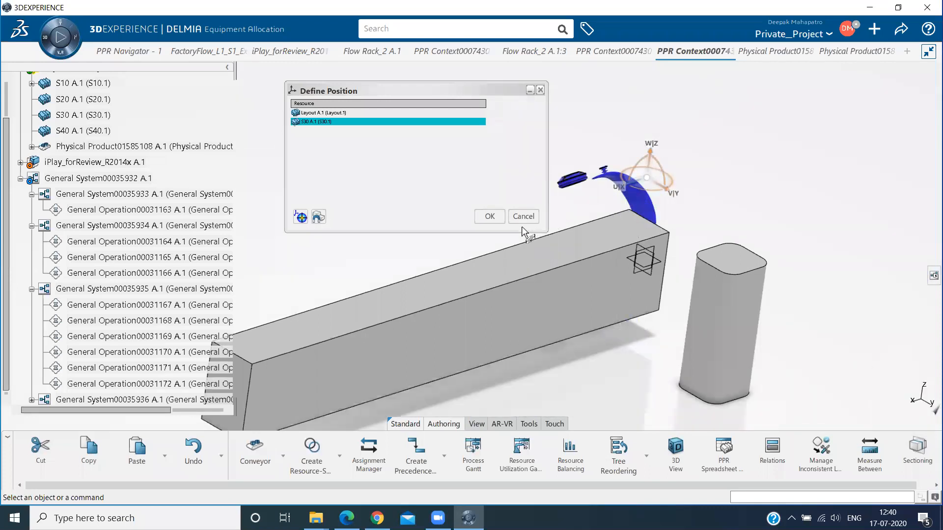
Step: Place the flat parts of General Operation00031167 along the long block toward its near end and confirm the S30 position
{"action": "mouse_move", "coordinate": [523, 229]}
{"action": "left_mouse_down"}
{"action": "mouse_move", "coordinate": [555, 233]}
{"action": "mouse_move", "coordinate": [511, 224]}
{"action": "left_mouse_up"}
{"action": "left_click_drag", "start_coordinate": [488, 94], "coordinate": [778, 83]}
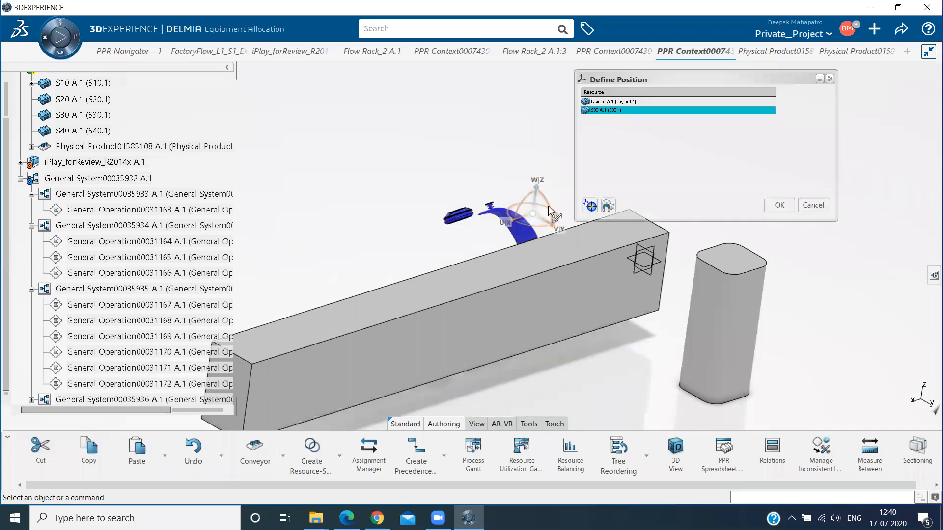
{"action": "left_click_drag", "start_coordinate": [549, 205], "coordinate": [598, 322]}
{"action": "left_click_drag", "start_coordinate": [632, 214], "coordinate": [670, 81]}
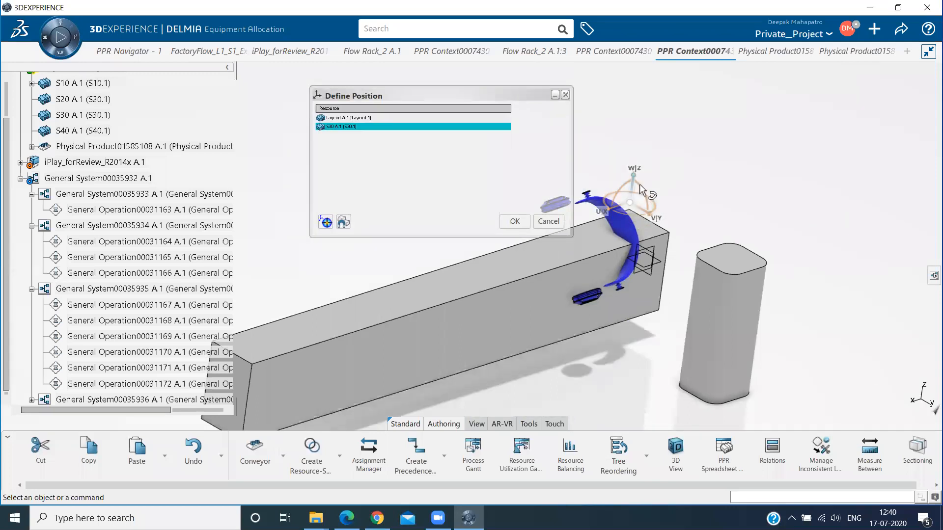
{"action": "left_click_drag", "start_coordinate": [641, 189], "coordinate": [637, 128]}
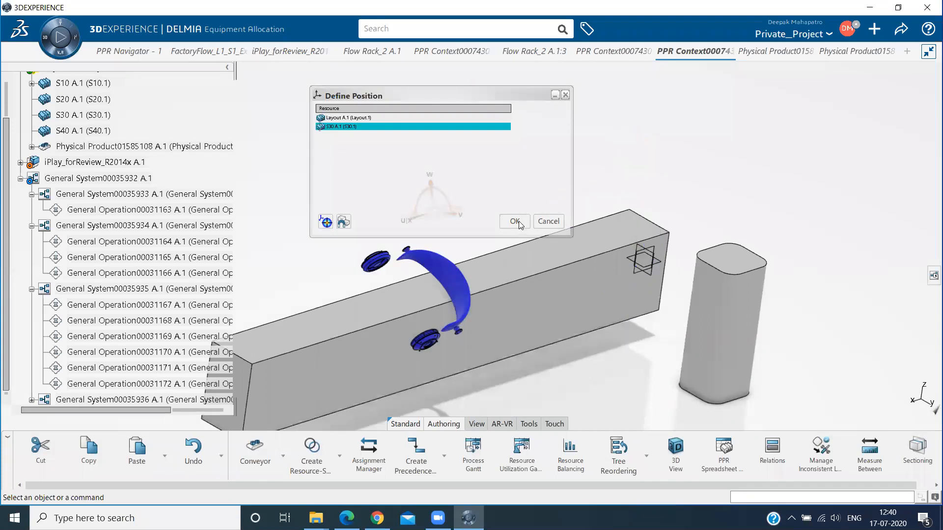
Step: Copy the operation position of General Operation00031167 at S30 to General Operation00031168 through General Operation00031172
{"action": "right_click", "coordinate": [122, 305]}
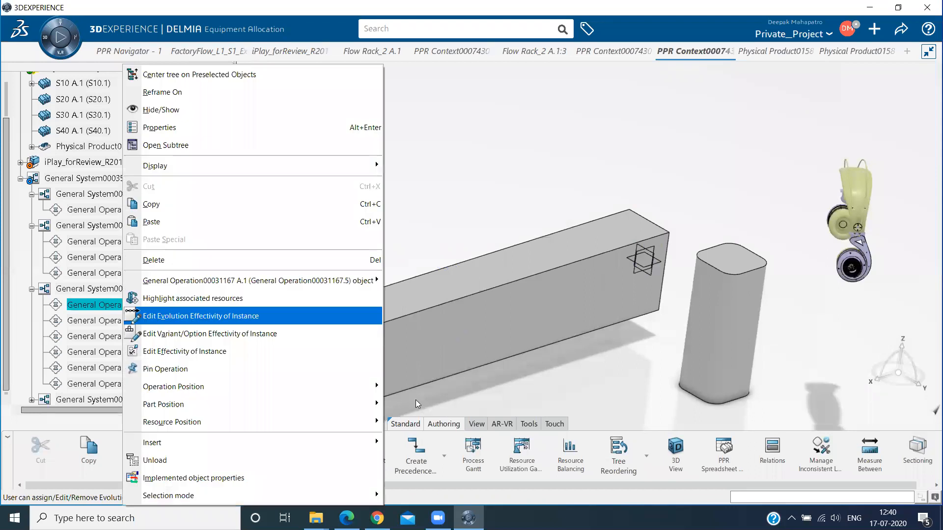
{"action": "mouse_move", "coordinate": [256, 387]}
{"action": "left_click", "coordinate": [417, 404]}
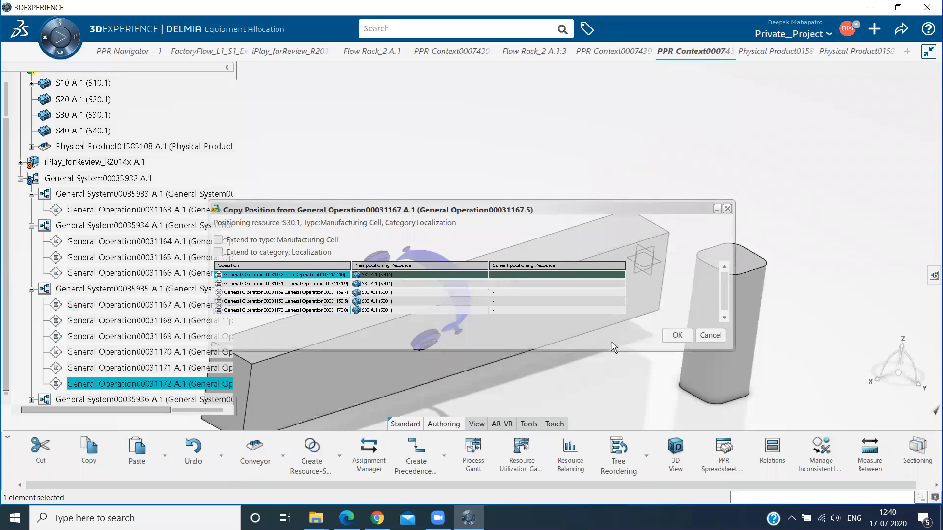
{"action": "left_click", "coordinate": [111, 317], "text": "shift"}
{"action": "key", "text": "Return"}
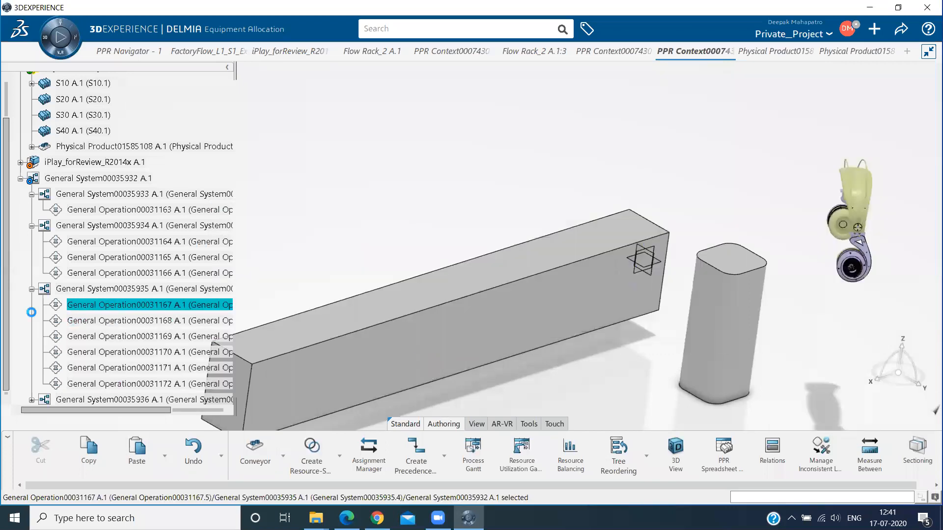
Step: Collapse the finished systems, expand General System00035936 and start defining the position of General Operation00031173 relative to S40
{"action": "left_click", "coordinate": [31, 289]}
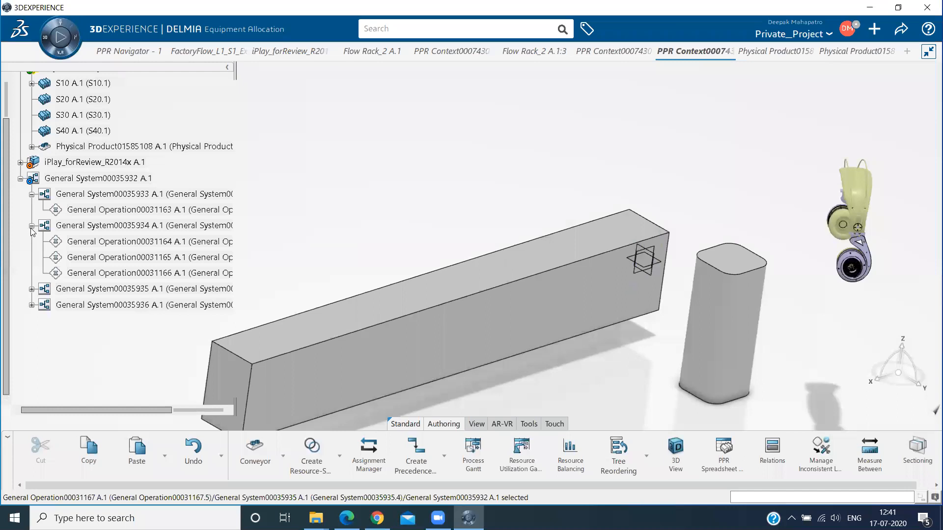
{"action": "left_click", "coordinate": [31, 226]}
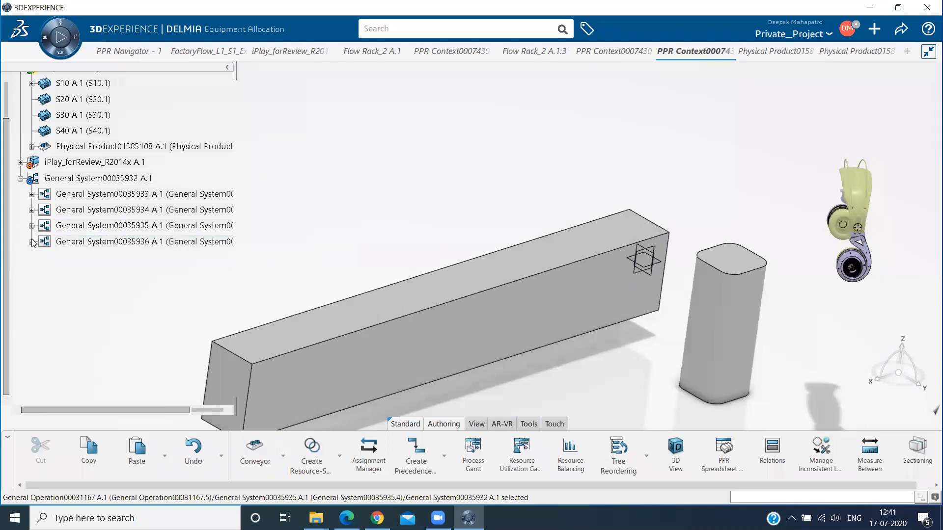
{"action": "left_click", "coordinate": [32, 241]}
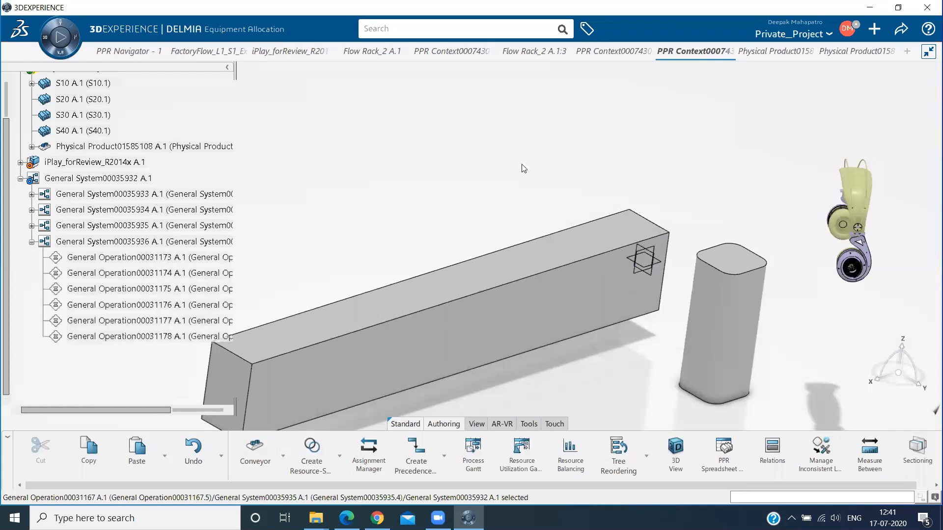
{"action": "middle_click_drag", "start_coordinate": [633, 407], "coordinate": [663, 375]}
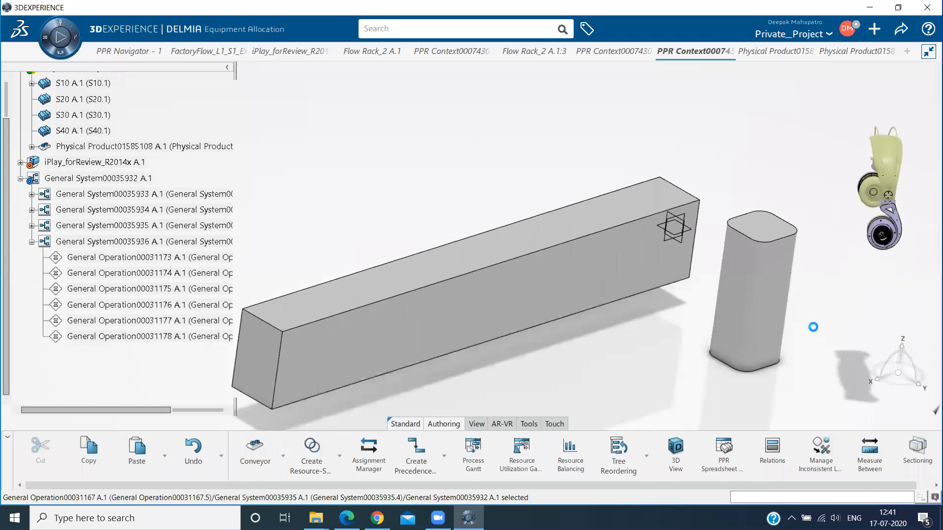
{"action": "double_click", "coordinate": [669, 239]}
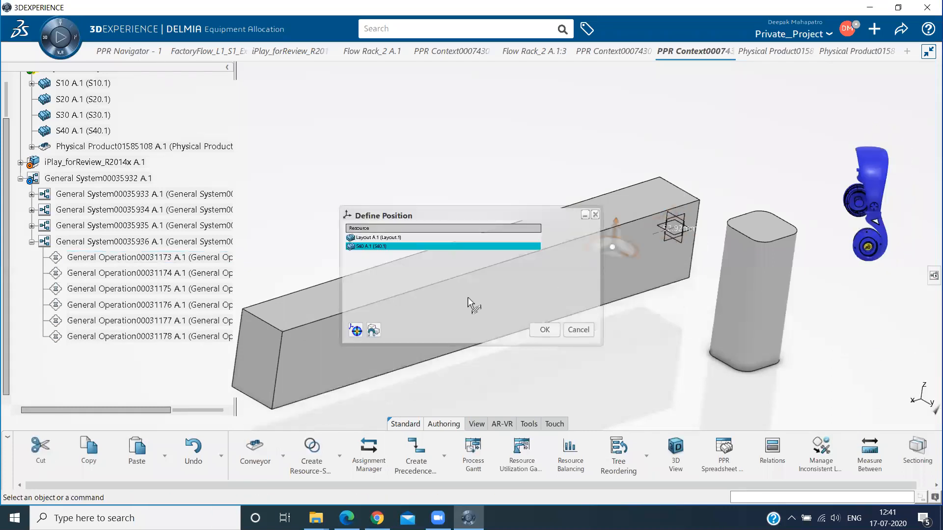
{"action": "left_click_drag", "start_coordinate": [414, 313], "coordinate": [170, 373]}
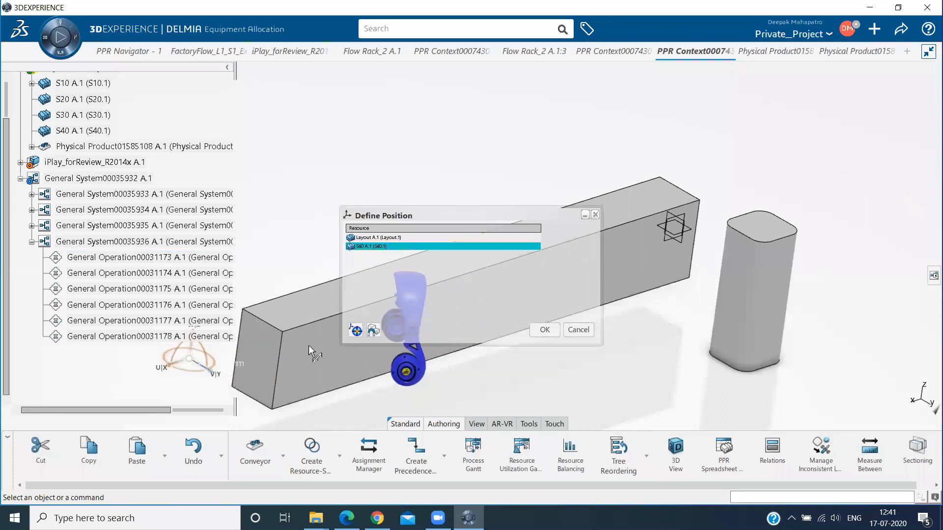
{"action": "left_click", "coordinate": [279, 335]}
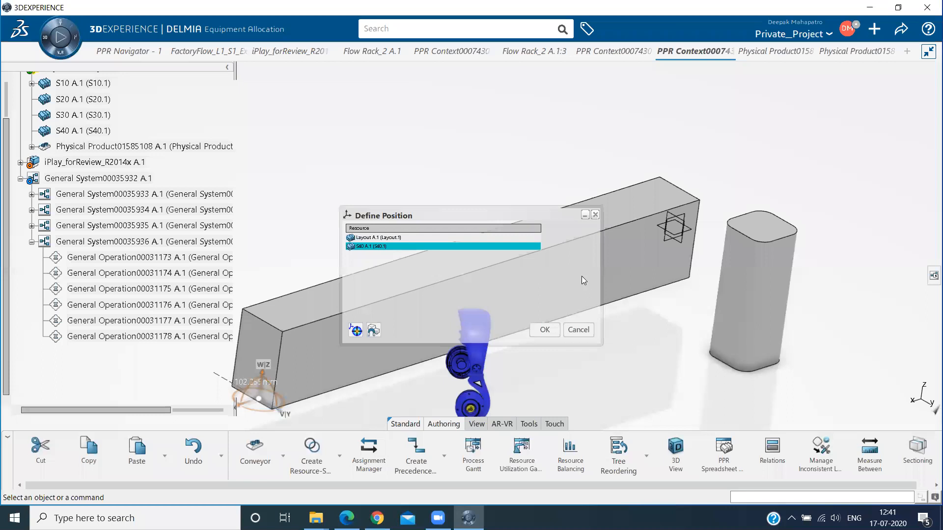
{"action": "left_click", "coordinate": [668, 221]}
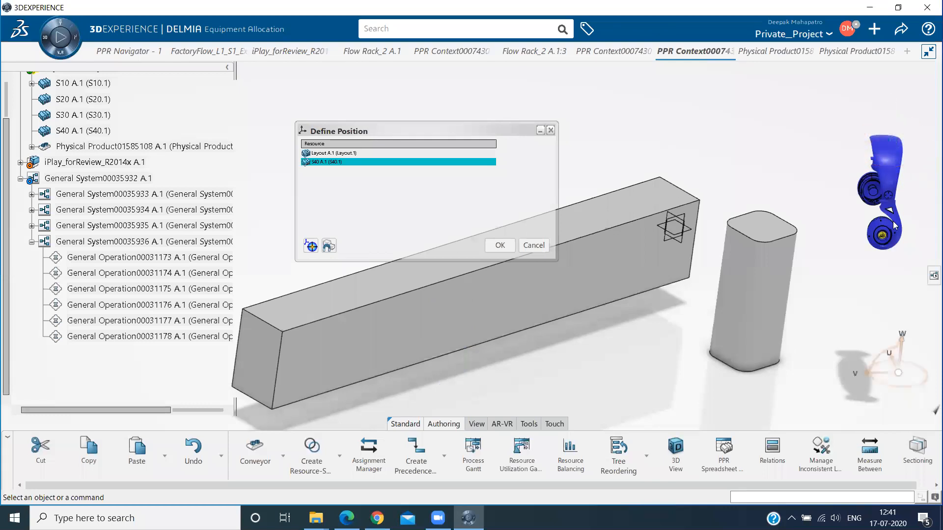
Step: Move the parts of General Operation00031173 to the near end of the long block and confirm the S40 position
{"action": "left_click", "coordinate": [675, 225]}
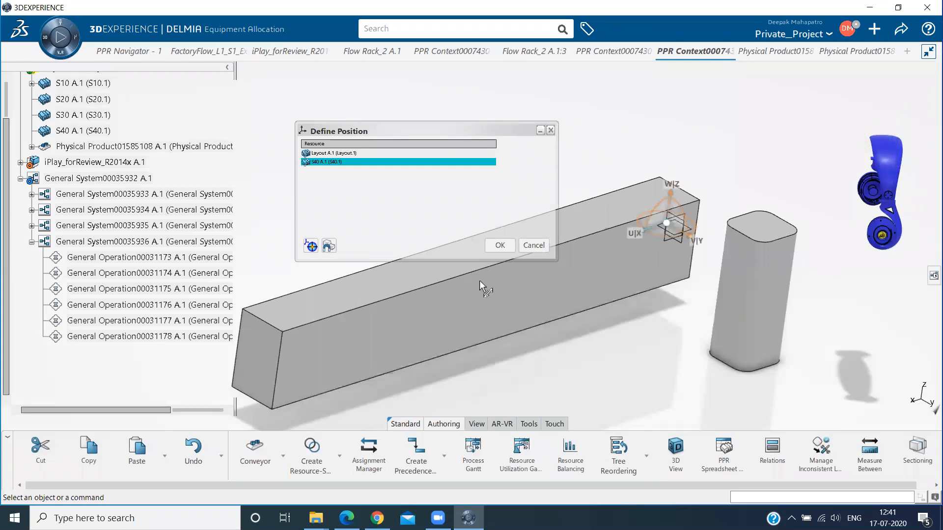
{"action": "left_click", "coordinate": [259, 302]}
{"action": "left_click_drag", "start_coordinate": [157, 340], "coordinate": [67, 347]}
{"action": "left_click_drag", "start_coordinate": [166, 370], "coordinate": [147, 368]}
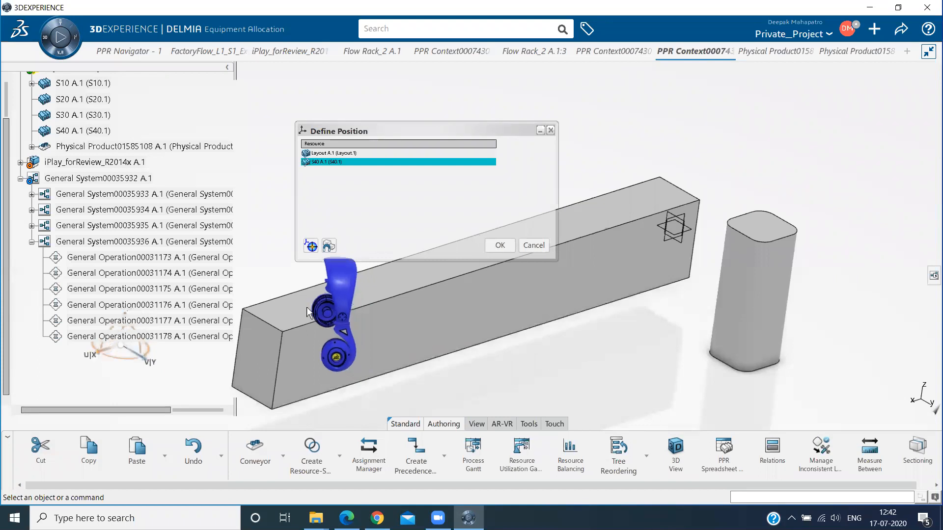
{"action": "key", "text": "Escape"}
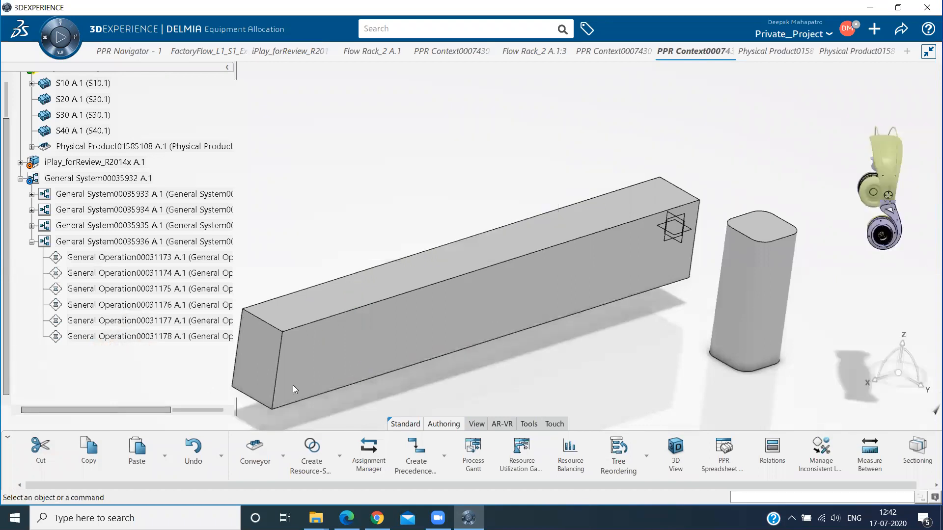
Step: Copy the operation position of General Operation00031173 at S40 to General Operation00031174 through General Operation00031178, then collapse General System00035936
{"action": "left_click", "coordinate": [403, 405]}
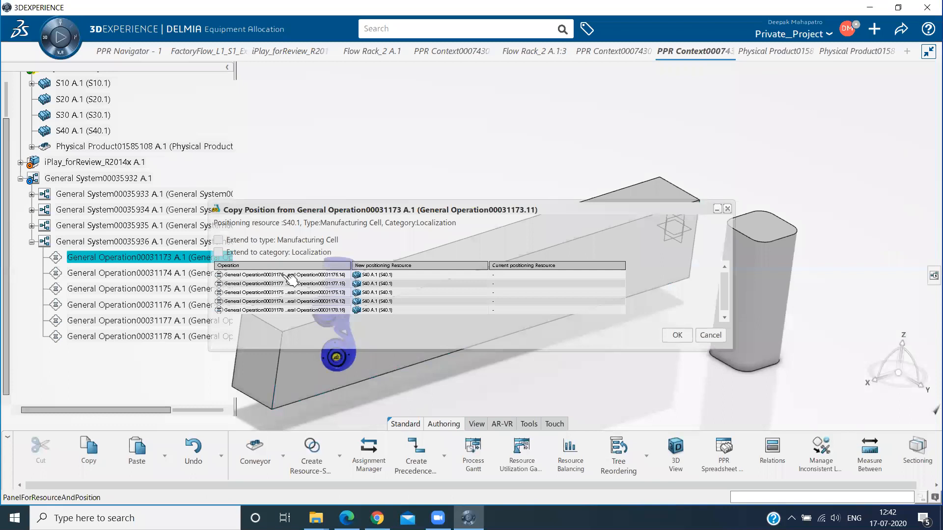
{"action": "left_click", "coordinate": [285, 275]}
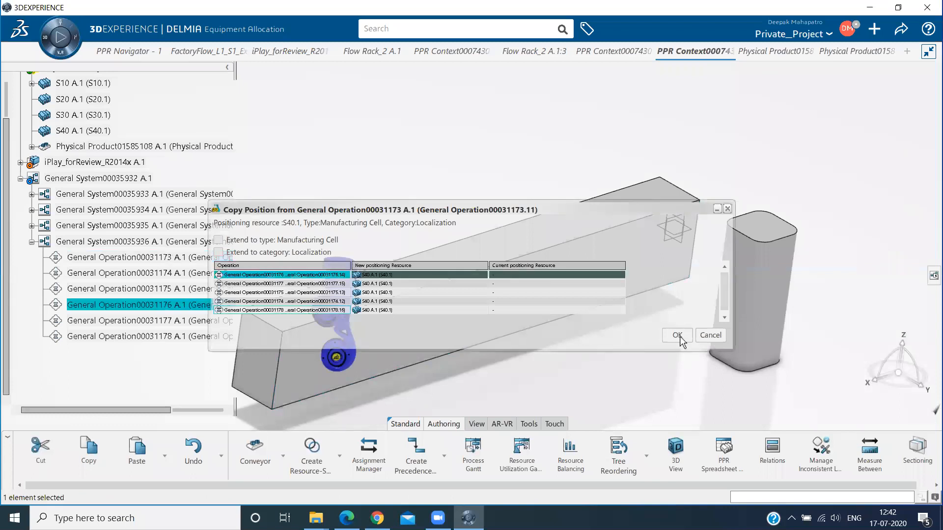
{"action": "key", "text": "ctrl+a"}
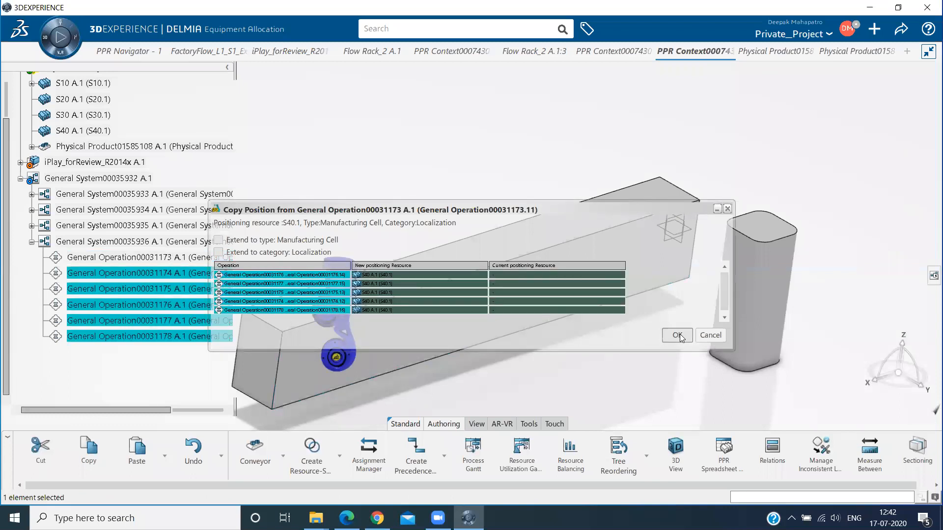
{"action": "left_click", "coordinate": [678, 336]}
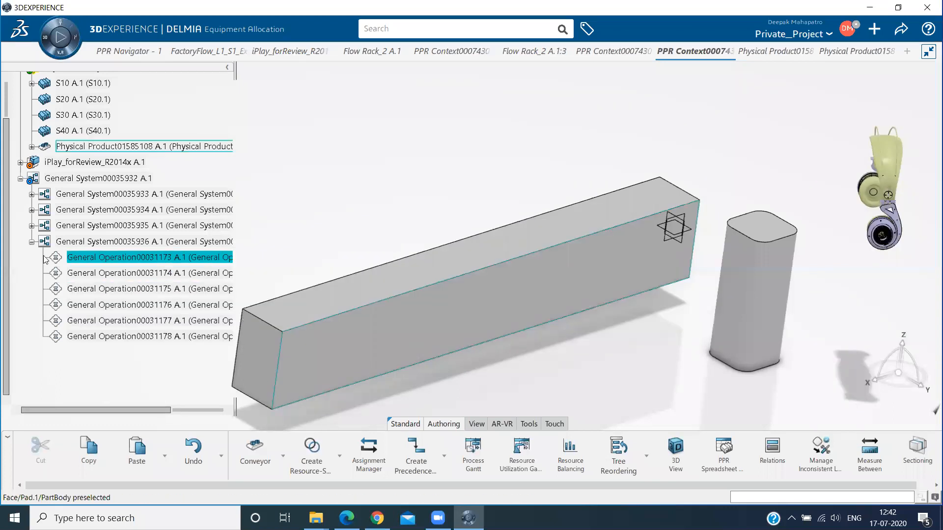
{"action": "left_click", "coordinate": [31, 242]}
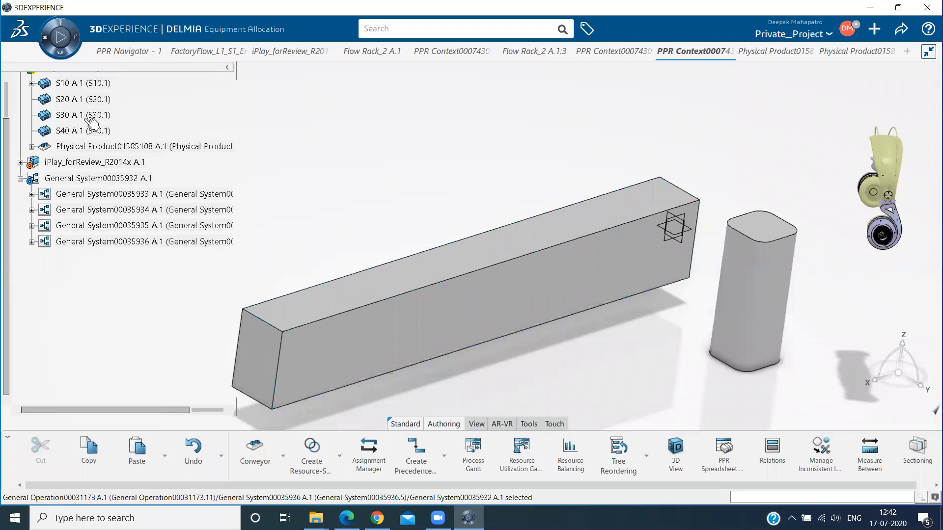
Step: Simulate General System00035932 and skip ahead in the playback to check the assembly of the parts on the long block
{"action": "left_click", "coordinate": [93, 179]}
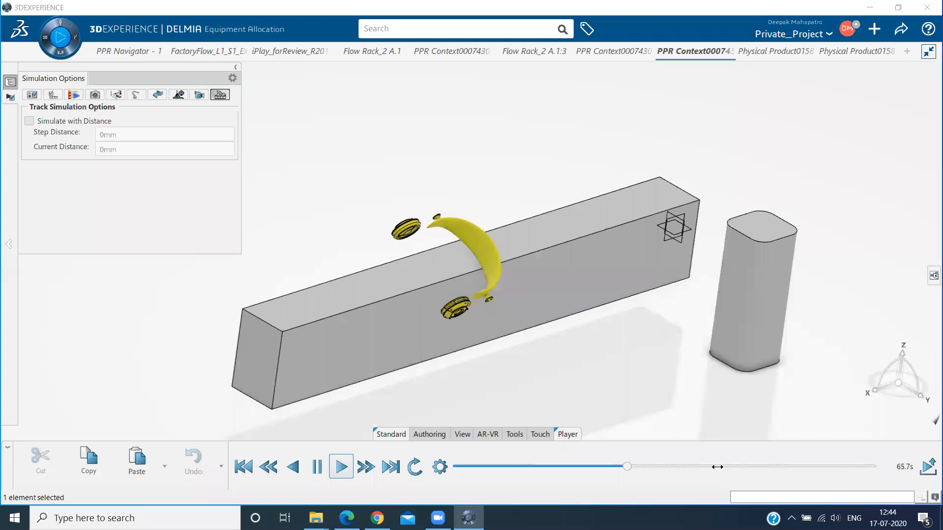
{"action": "left_click", "coordinate": [739, 467]}
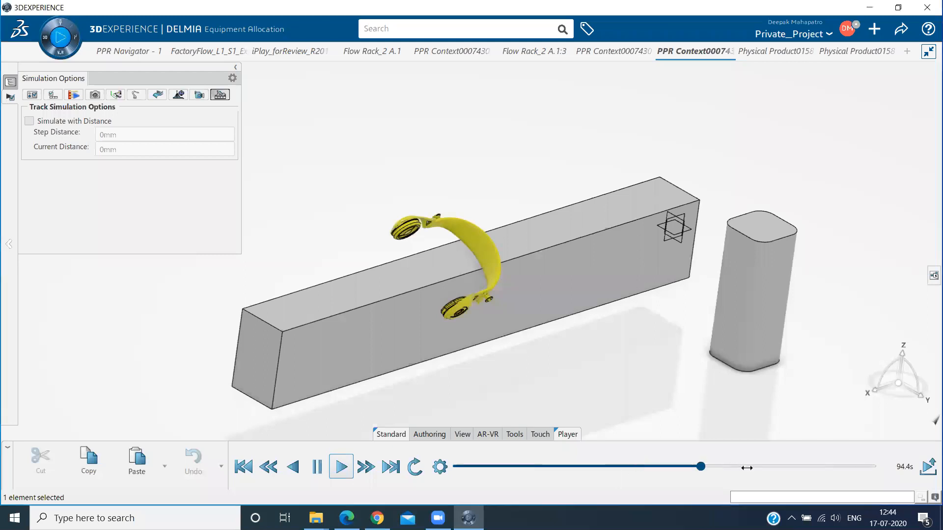
Step: Scrub the simulation of General System00035932 to its end to check the part positions on the long block, then exit the simulation
{"action": "left_click", "coordinate": [696, 468]}
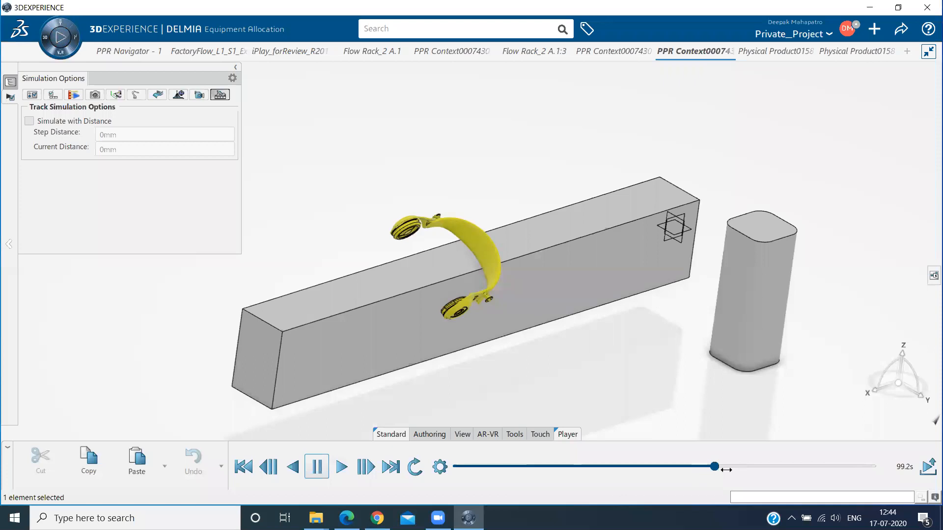
{"action": "left_click_drag", "start_coordinate": [738, 468], "coordinate": [746, 467]}
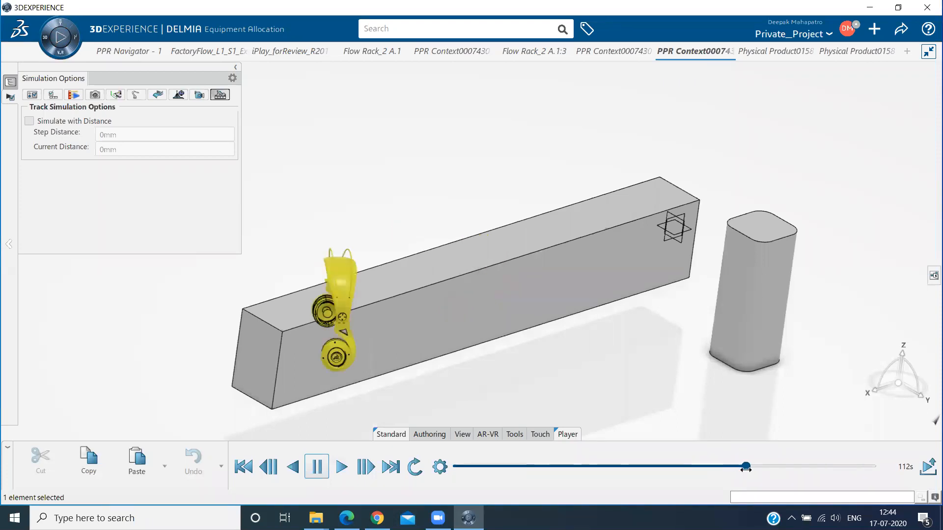
{"action": "left_click", "coordinate": [758, 469]}
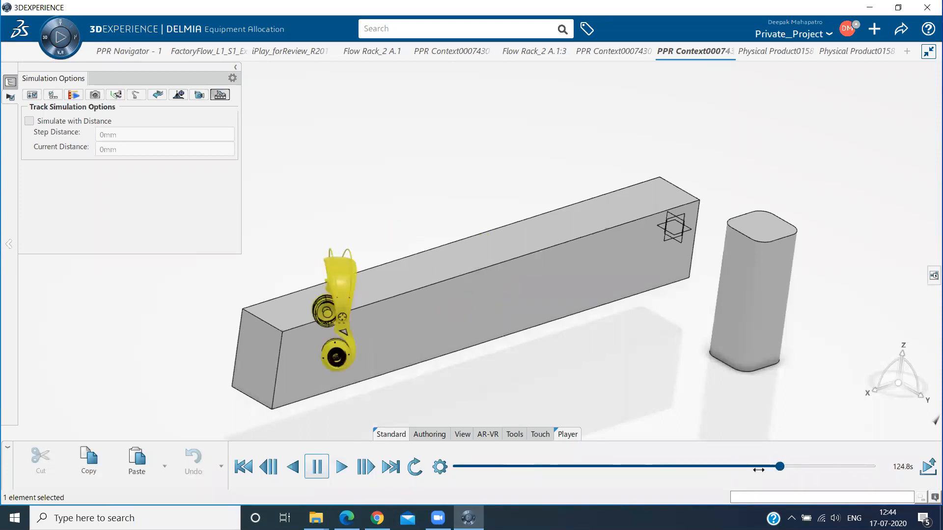
{"action": "left_click", "coordinate": [751, 470]}
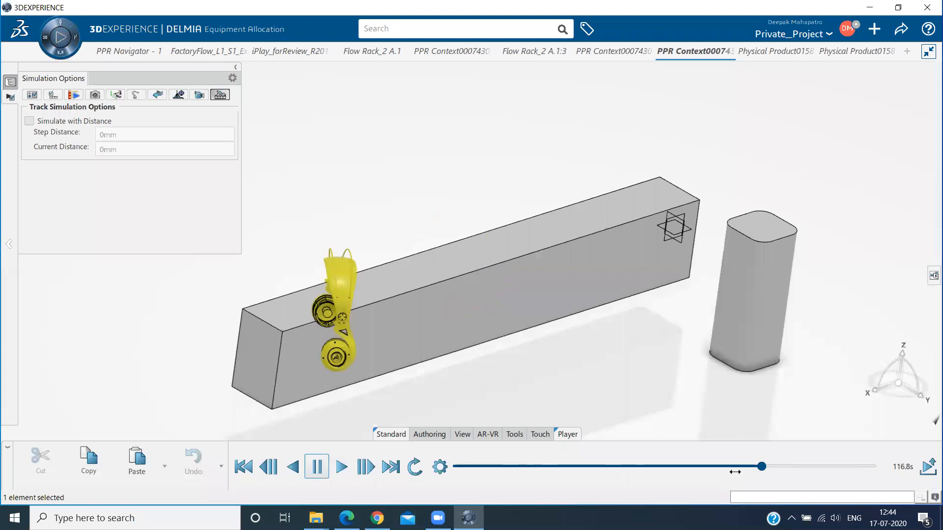
{"action": "left_click", "coordinate": [734, 473]}
{"action": "left_click", "coordinate": [733, 472]}
{"action": "left_click_drag", "start_coordinate": [785, 472], "coordinate": [834, 473]}
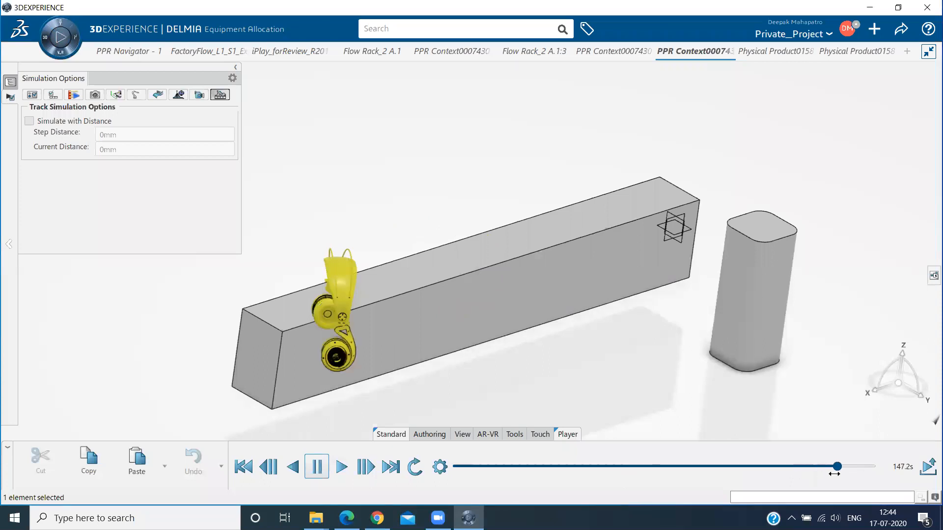
{"action": "left_click_drag", "start_coordinate": [854, 477], "coordinate": [872, 479]}
{"action": "right_click", "coordinate": [330, 151]}
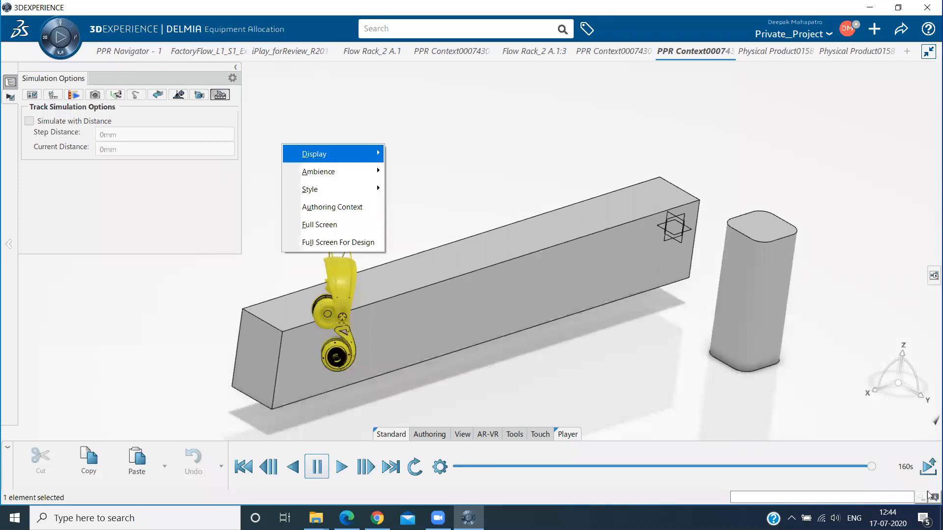
{"action": "left_click", "coordinate": [925, 467]}
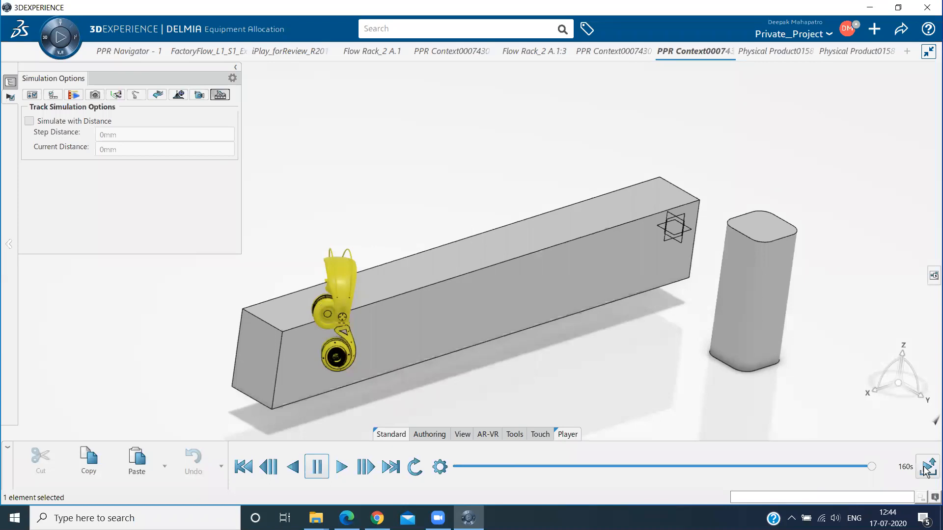
{"action": "left_click", "coordinate": [925, 468]}
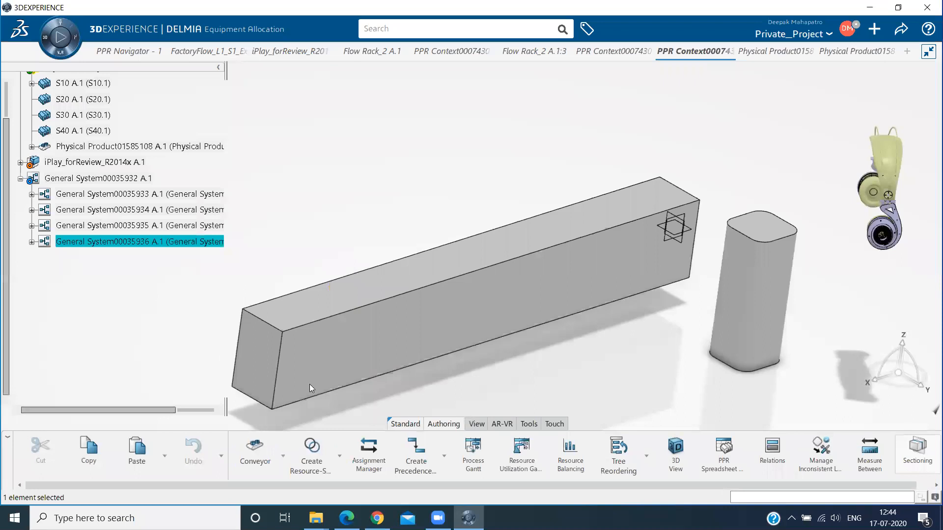
Step: Review the operation position commands available for General Operation00031163, then collapse General System00035933 and the Layout branch
{"action": "right_click", "coordinate": [399, 428]}
{"action": "mouse_move", "coordinate": [314, 387]}
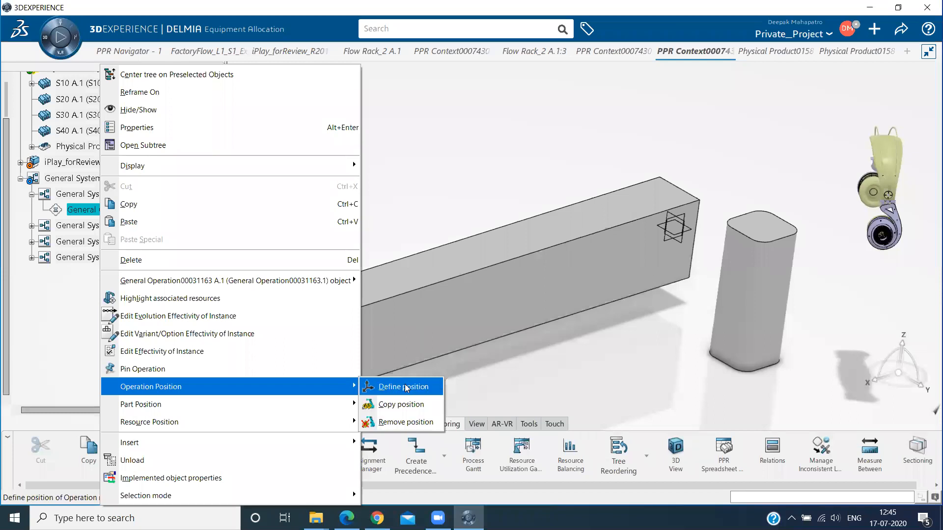
{"action": "left_click", "coordinate": [501, 383]}
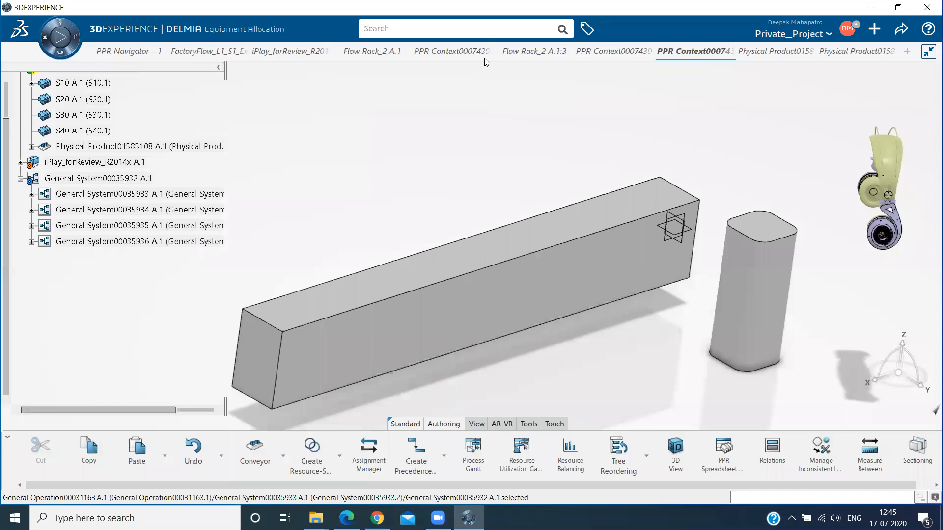
{"action": "left_click", "coordinate": [10, 186]}
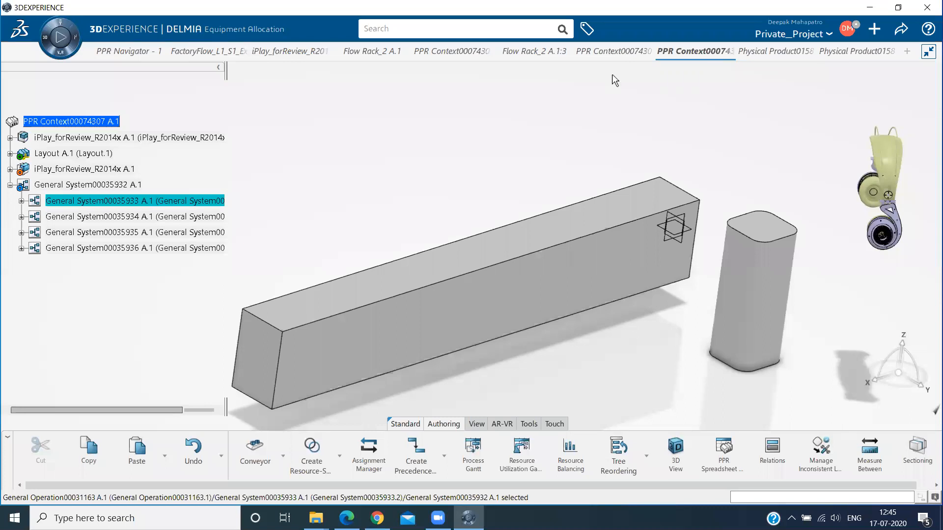
Step: Switch to the FactoryFlow_L1_S1_Ex_Start layout and open it in the Factory Flow Simulation app
{"action": "left_click", "coordinate": [611, 160]}
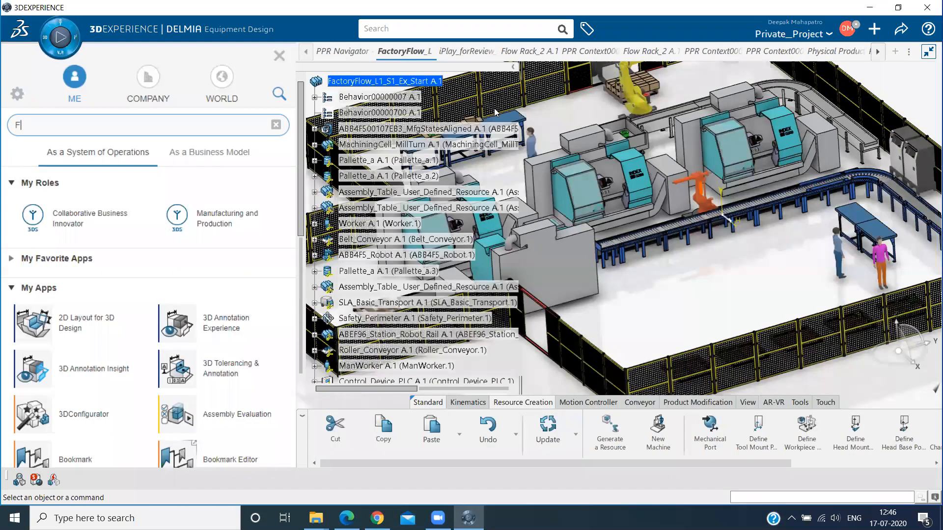
{"action": "type", "text": "actory"}
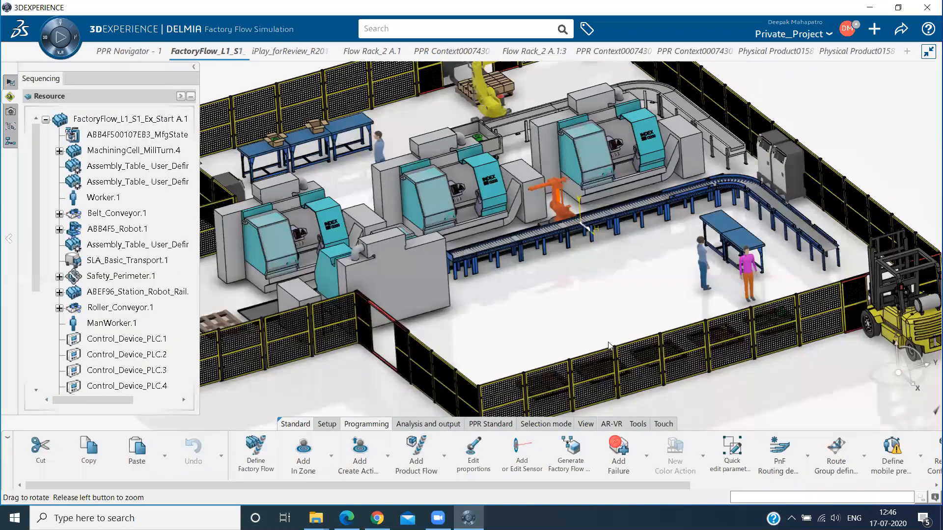
Step: Start defining a factory flow from the floor beside the forklift, using the yellow product on the pallet
{"action": "scroll", "coordinate": [614, 374], "scroll_direction": "up", "scroll_amount": 3}
{"action": "left_click", "coordinate": [615, 376]}
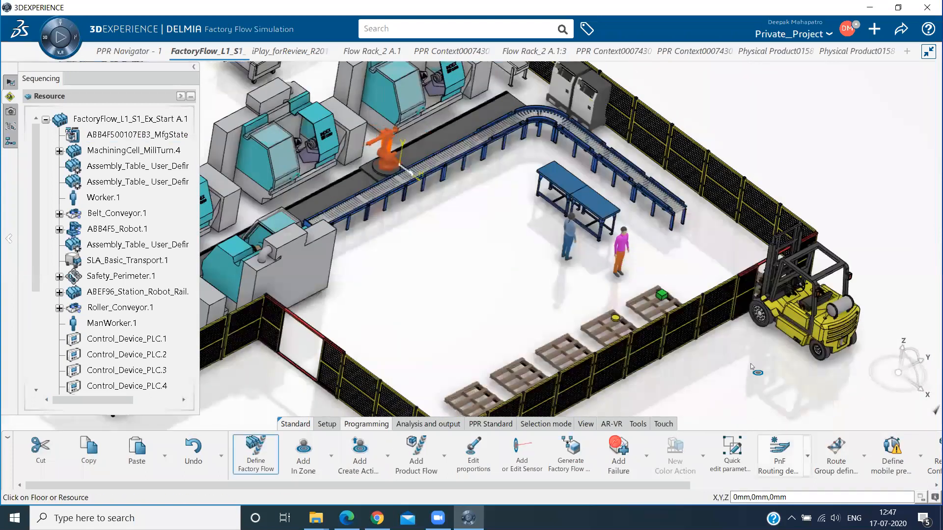
{"action": "left_click", "coordinate": [268, 452]}
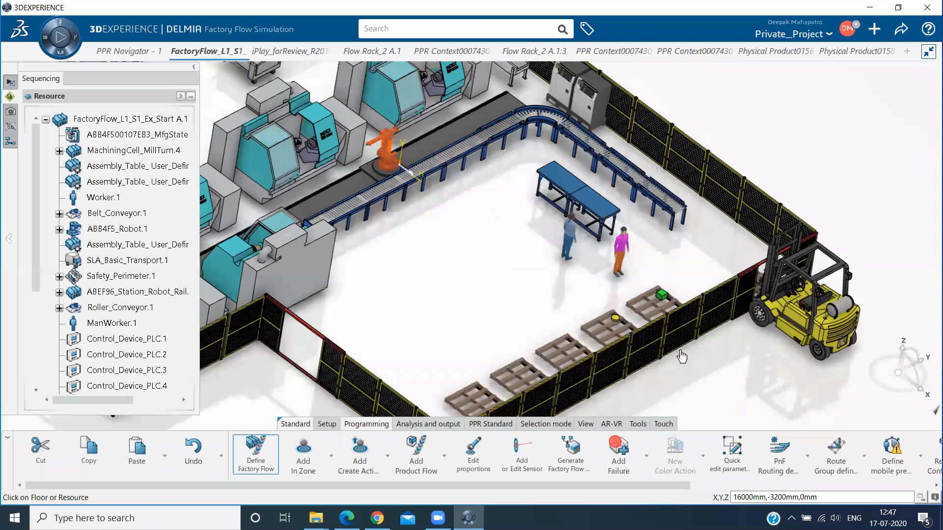
{"action": "left_click", "coordinate": [616, 318]}
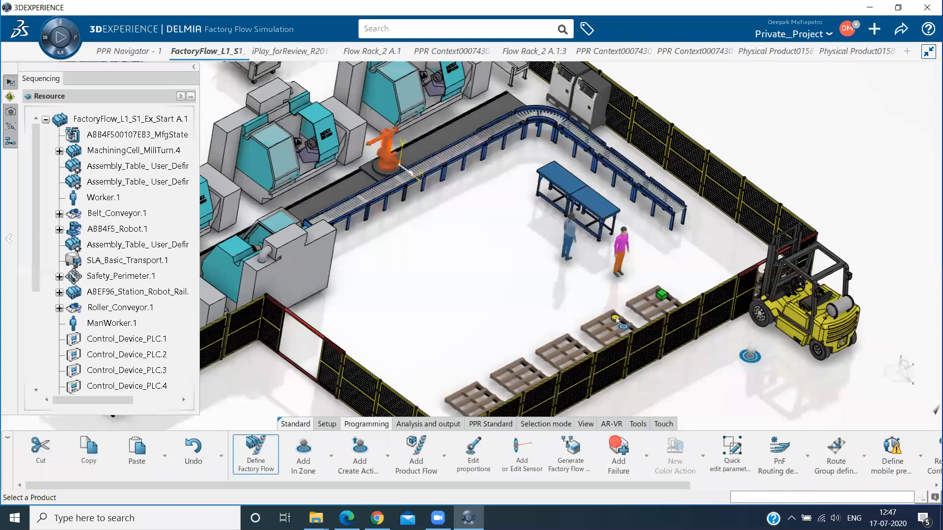
Step: Extend the factory flow to the pallet in front of the forklift and along Roller_Conveyor.1
{"action": "left_click", "coordinate": [761, 261]}
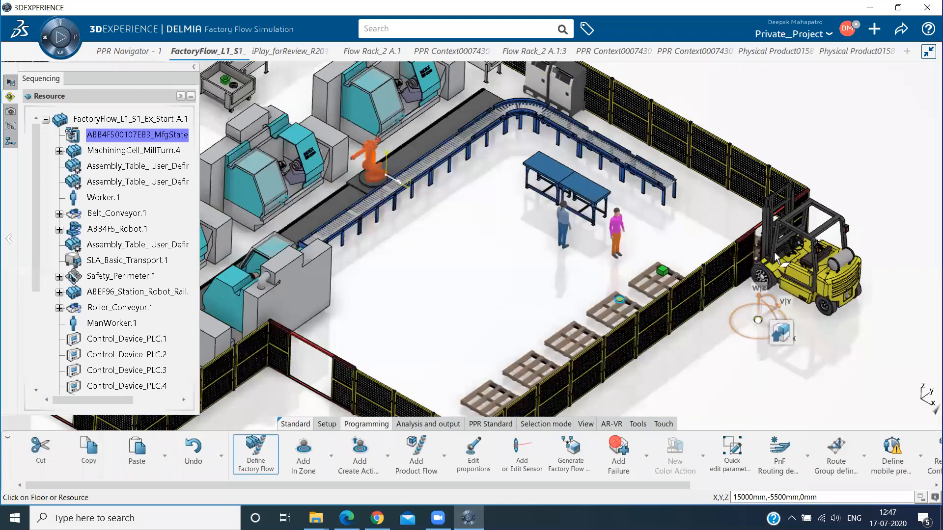
{"action": "middle_click_drag", "start_coordinate": [682, 181], "coordinate": [678, 181]}
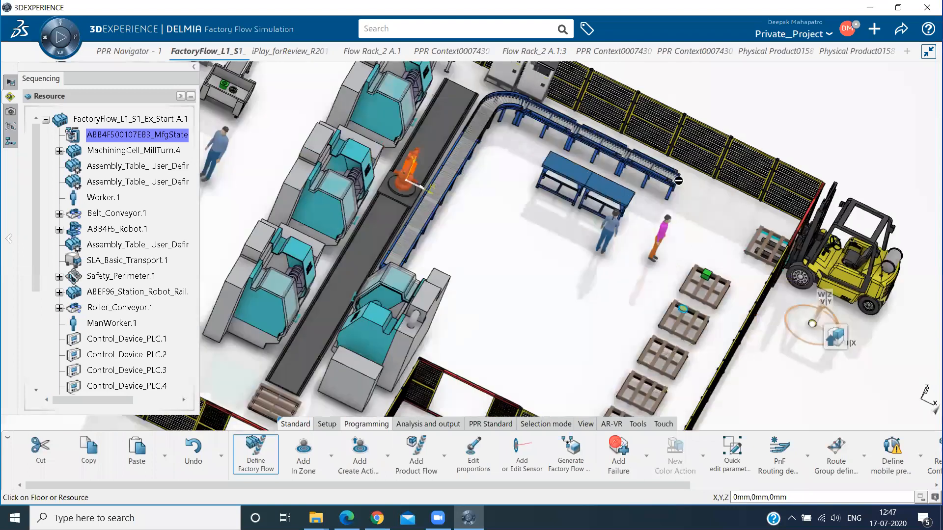
{"action": "left_click", "coordinate": [775, 260]}
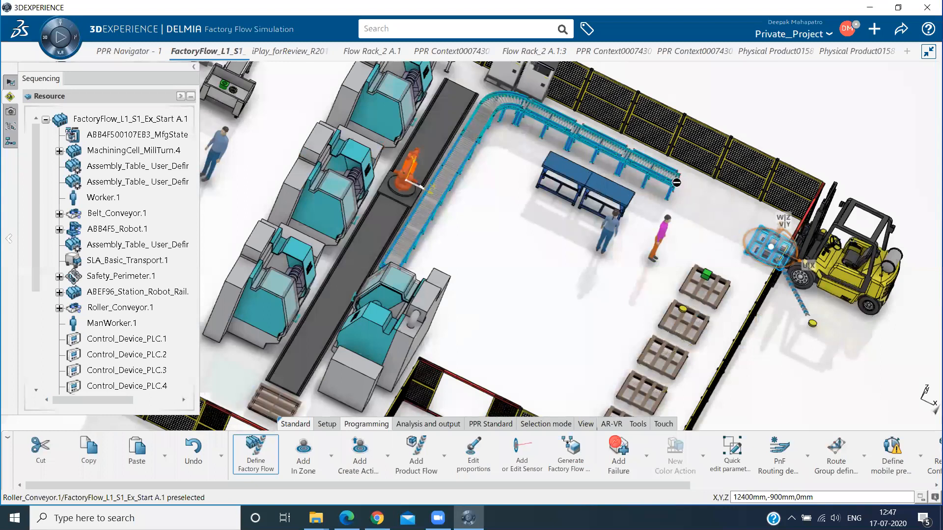
{"action": "left_click", "coordinate": [675, 182]}
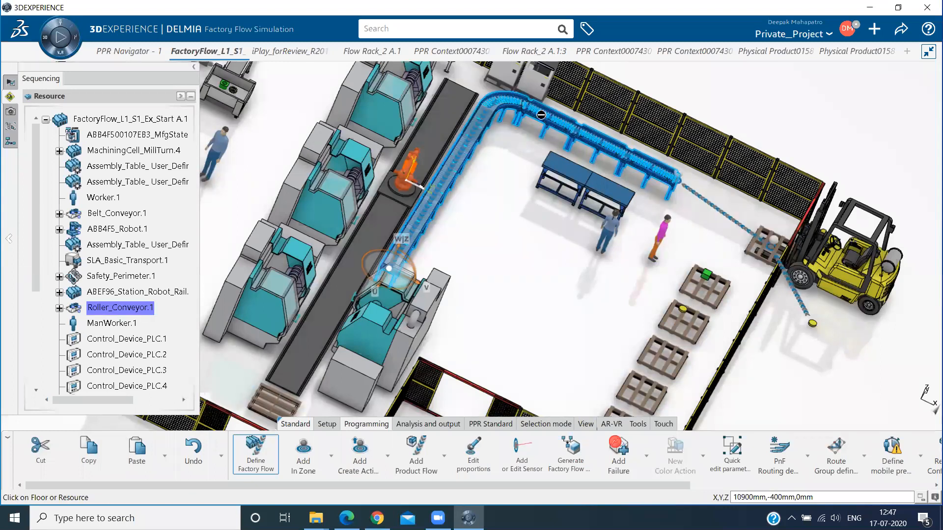
Step: Extend the factory flow from the end of the roller conveyor to the chuck of the milling-turning machine beside it
{"action": "middle_click_drag", "start_coordinate": [553, 362], "coordinate": [604, 305]}
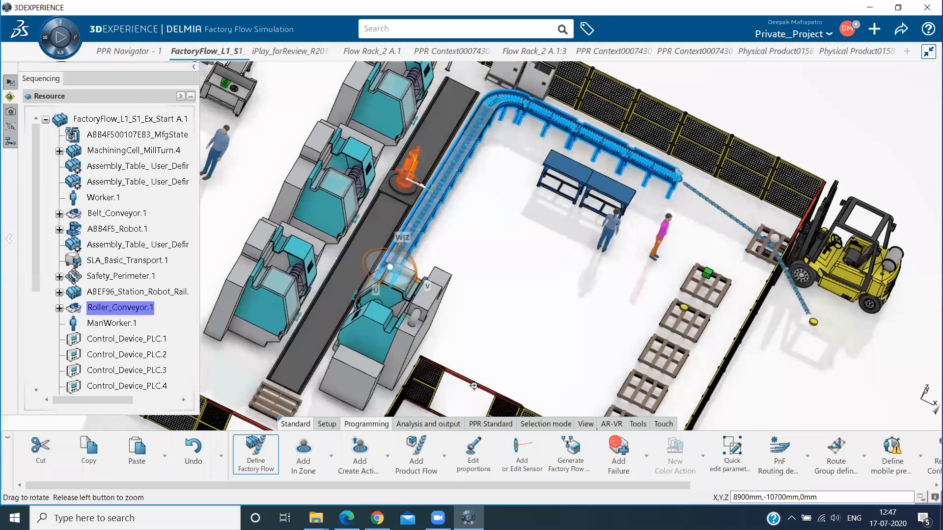
{"action": "middle_click_drag", "start_coordinate": [476, 391], "coordinate": [572, 212]}
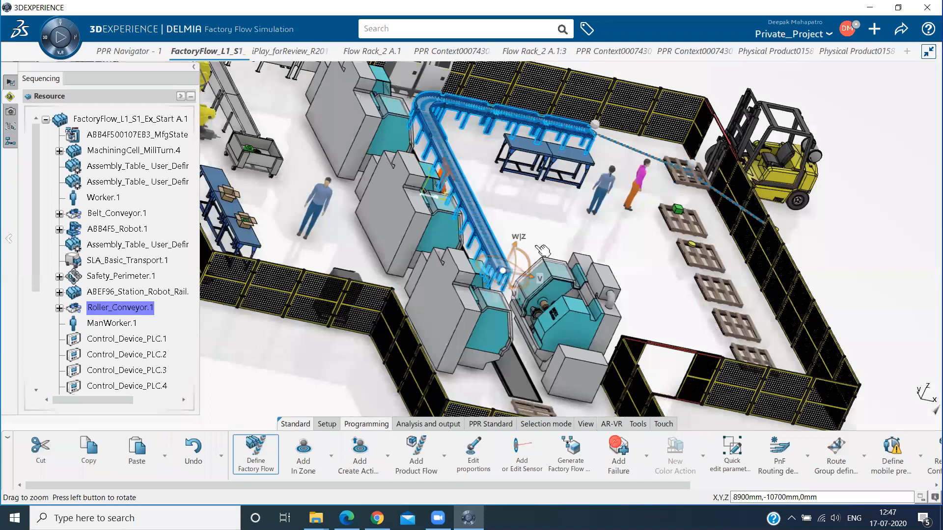
{"action": "middle_click_drag", "start_coordinate": [542, 251], "coordinate": [547, 263]}
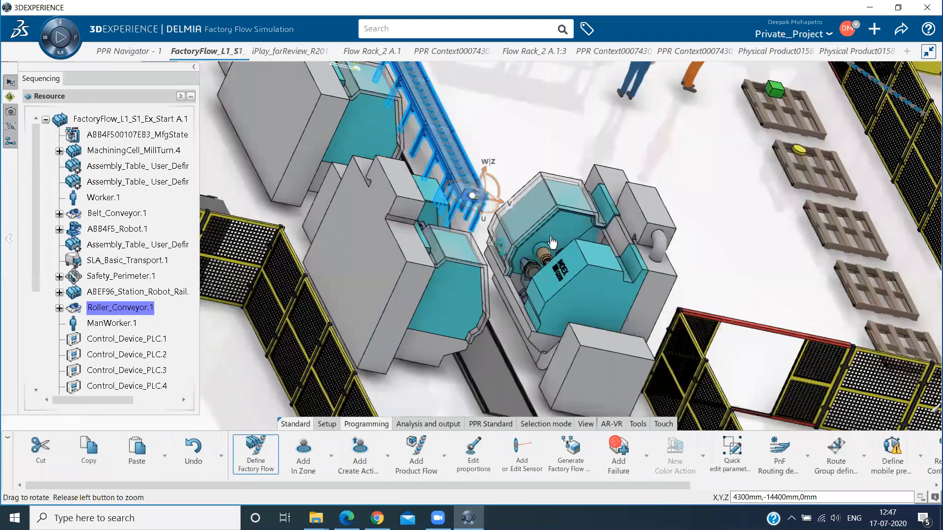
{"action": "middle_click_drag", "start_coordinate": [718, 235], "coordinate": [616, 264]}
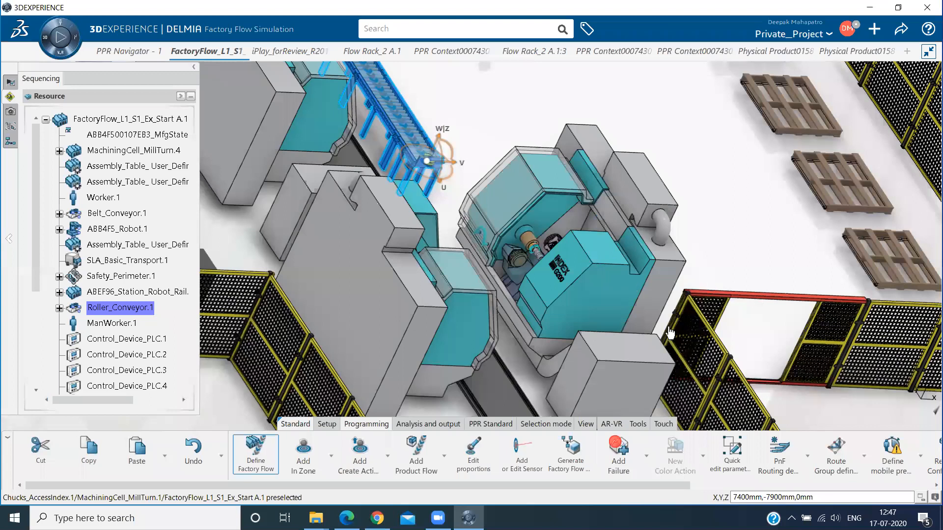
{"action": "left_click", "coordinate": [585, 313]}
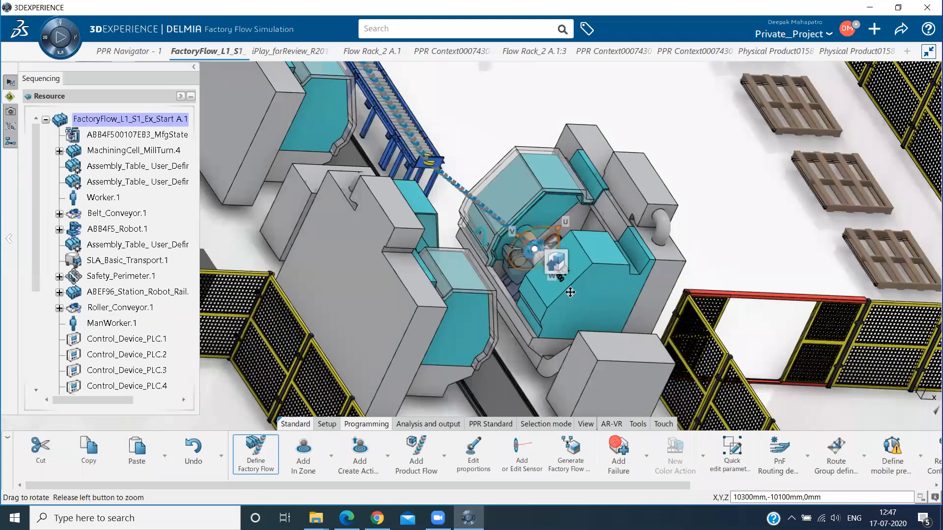
Step: Extend the factory flow across the robot rail to the nearest opposite machine and on to the middle machine in that row
{"action": "middle_click_drag", "start_coordinate": [570, 292], "coordinate": [631, 306]}
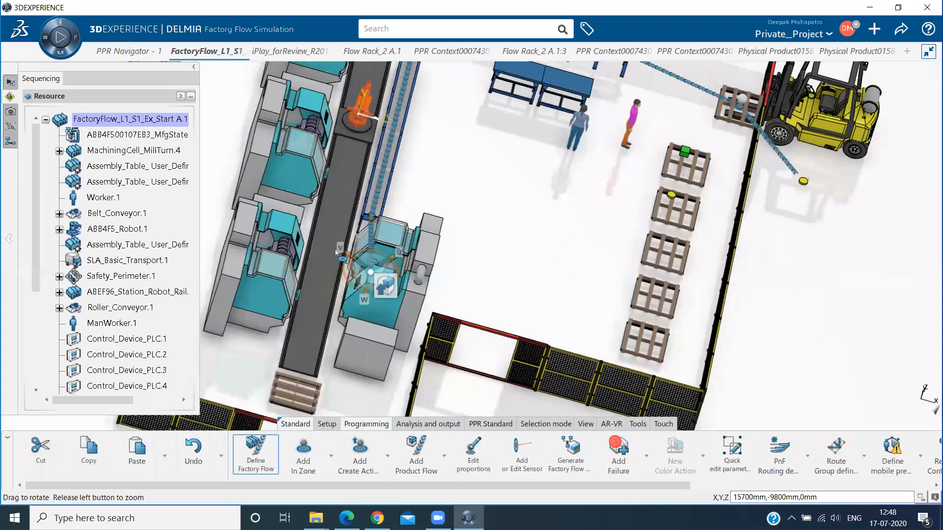
{"action": "middle_click_drag", "start_coordinate": [456, 154], "coordinate": [454, 248]}
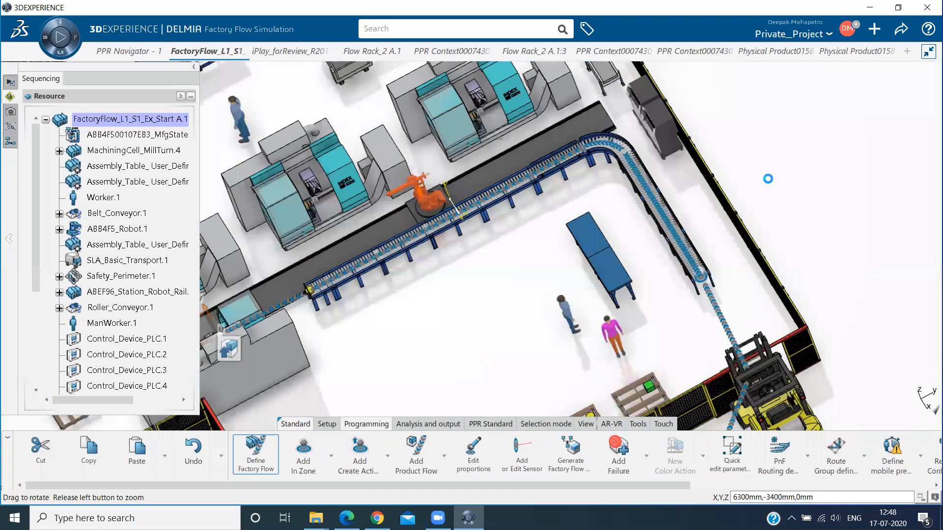
{"action": "middle_click_drag", "start_coordinate": [768, 178], "coordinate": [787, 182]}
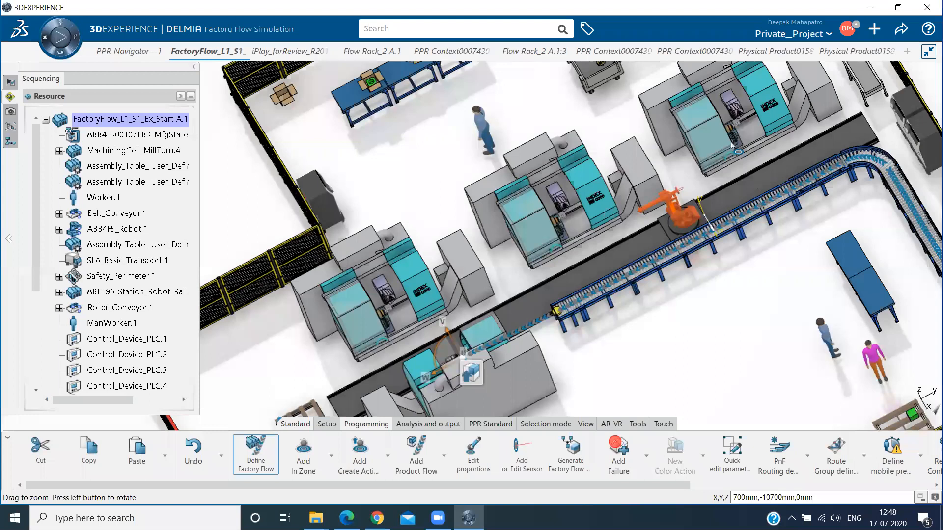
{"action": "scroll", "coordinate": [732, 145], "scroll_direction": "up", "scroll_amount": 5}
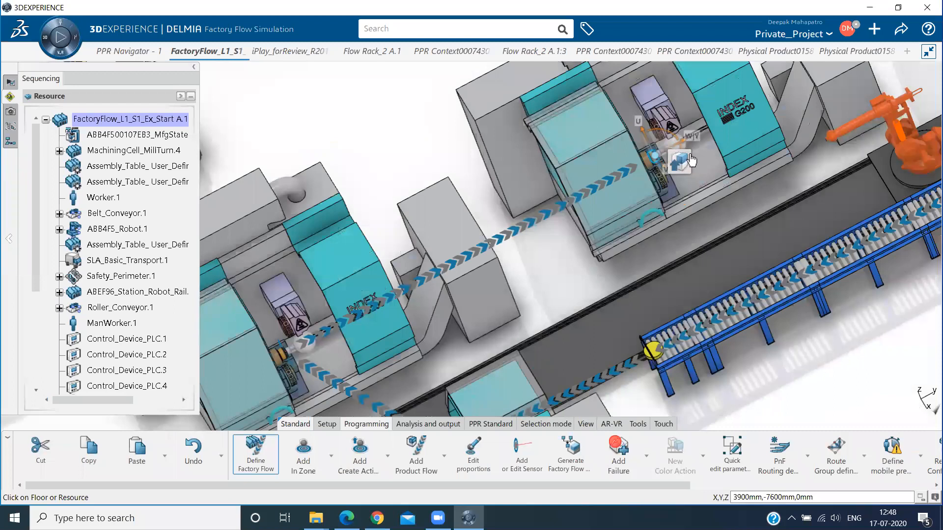
Step: Extend the factory flow from the middle machine to MachiningCell_MillTurn.4 at the far end of the row
{"action": "scroll", "coordinate": [690, 160], "scroll_direction": "down", "scroll_amount": 2}
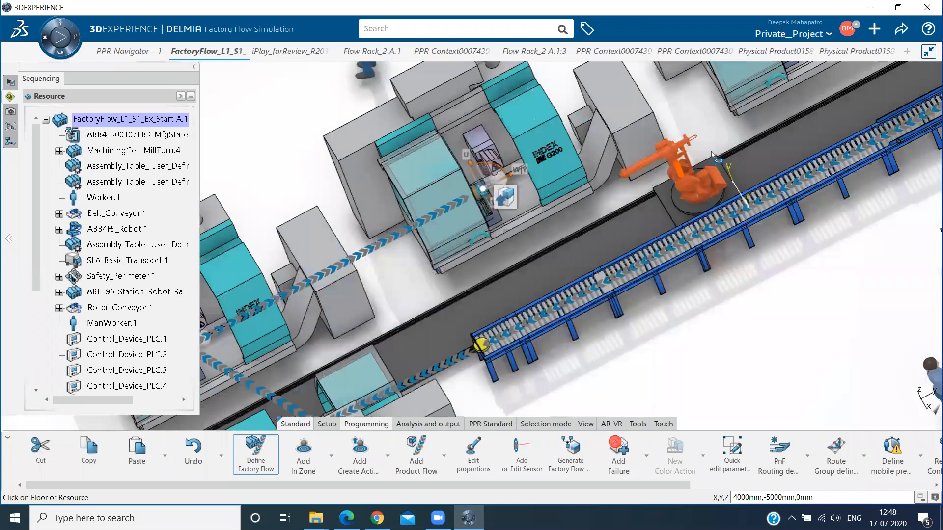
{"action": "scroll", "coordinate": [712, 154], "scroll_direction": "down", "scroll_amount": 3}
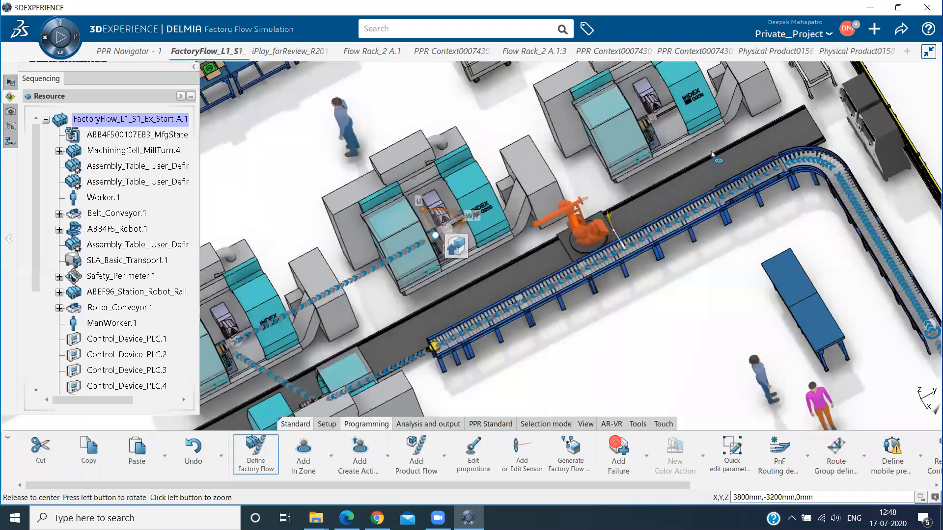
{"action": "middle_click_drag", "start_coordinate": [712, 155], "coordinate": [698, 269]}
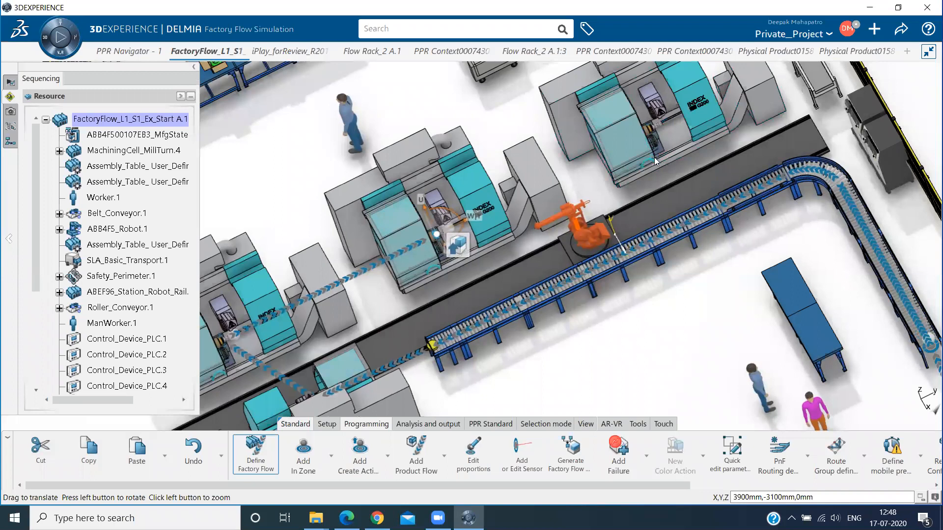
{"action": "middle_click_drag", "start_coordinate": [658, 160], "coordinate": [660, 164]}
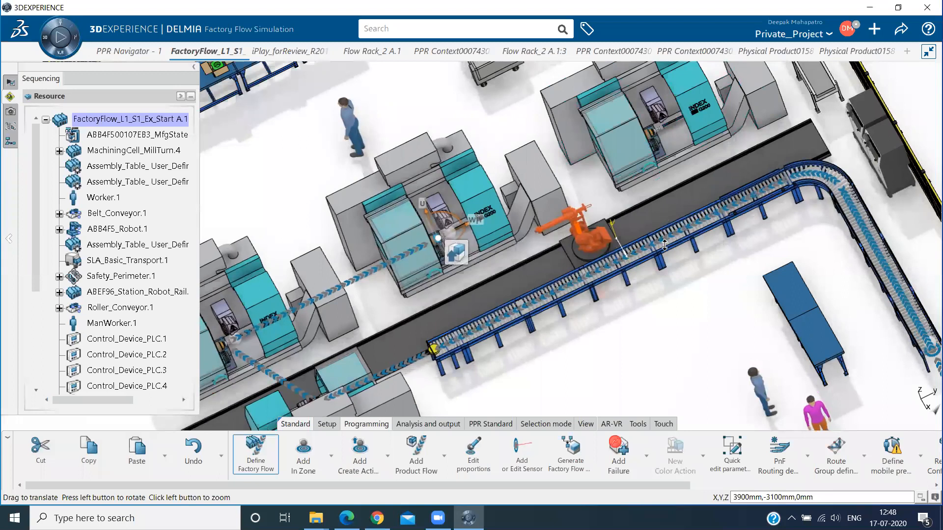
{"action": "middle_click_drag", "start_coordinate": [665, 245], "coordinate": [661, 226]}
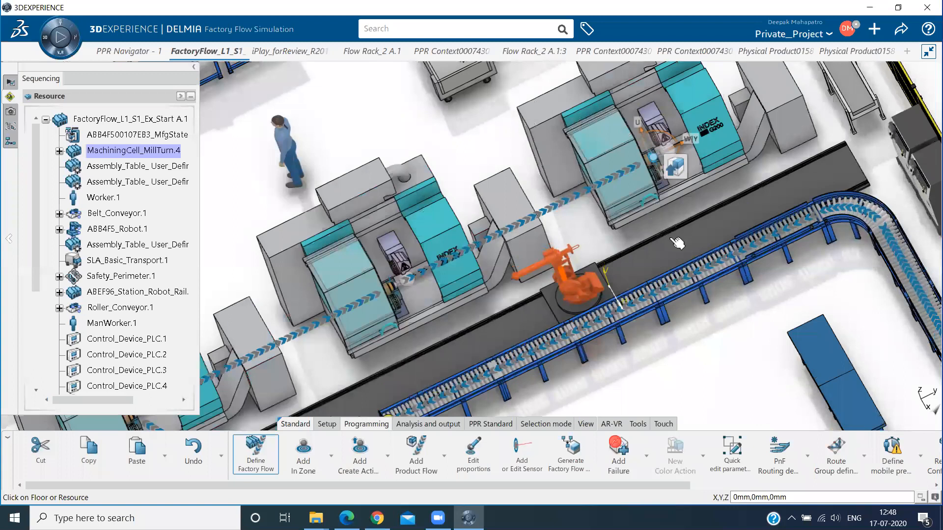
{"action": "scroll", "coordinate": [664, 316], "scroll_direction": "down", "scroll_amount": 2}
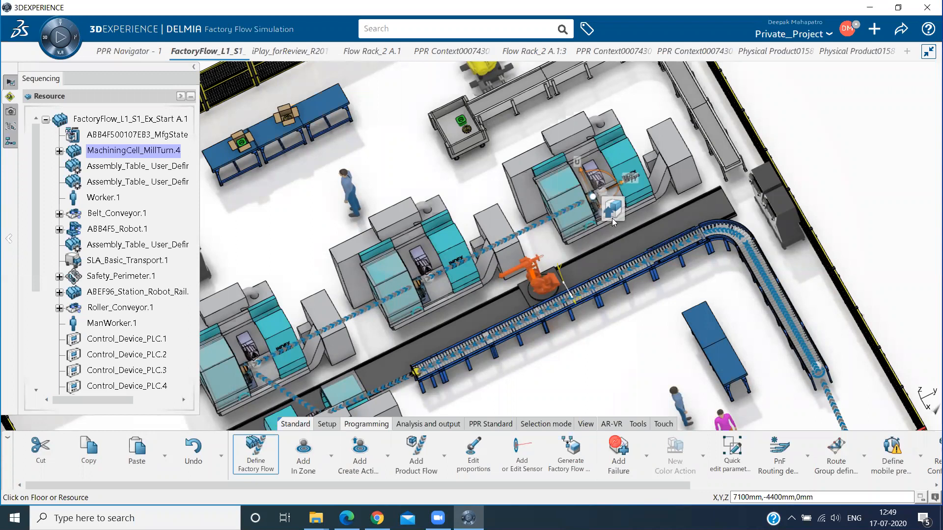
Step: Extend the factory flow from MachiningCell_MillTurn.4 along Belt_Conveyor.1 and on to the square table at the belt conveyor's end
{"action": "left_click", "coordinate": [690, 89]}
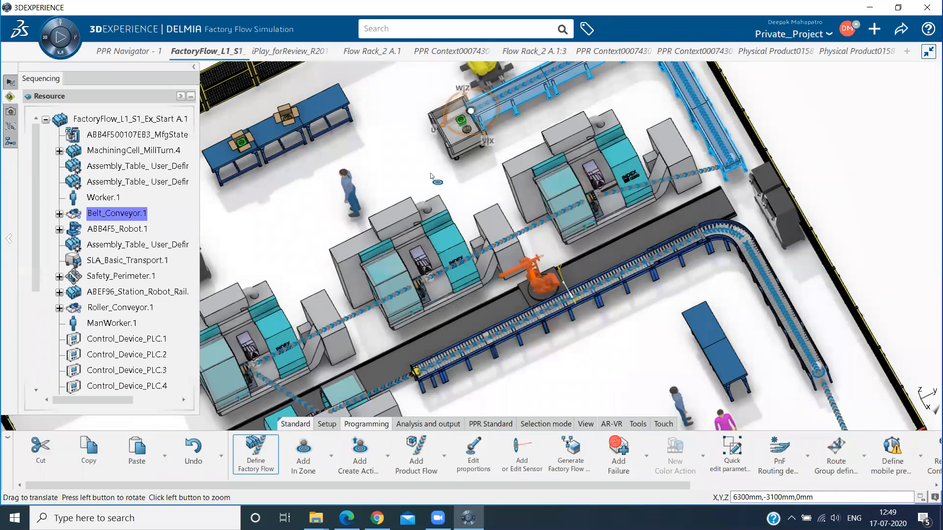
{"action": "left_click", "coordinate": [461, 129]}
{"action": "middle_click_drag", "start_coordinate": [487, 105], "coordinate": [485, 127]}
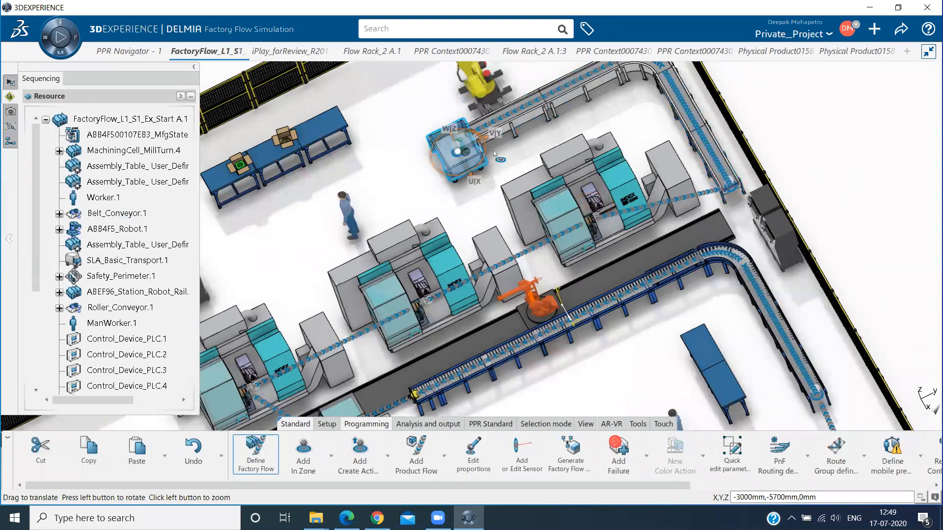
{"action": "mouse_move", "coordinate": [494, 71]}
{"action": "middle_mouse_down"}
{"action": "mouse_move", "coordinate": [502, 146]}
{"action": "mouse_move", "coordinate": [493, 178]}
{"action": "middle_mouse_up"}
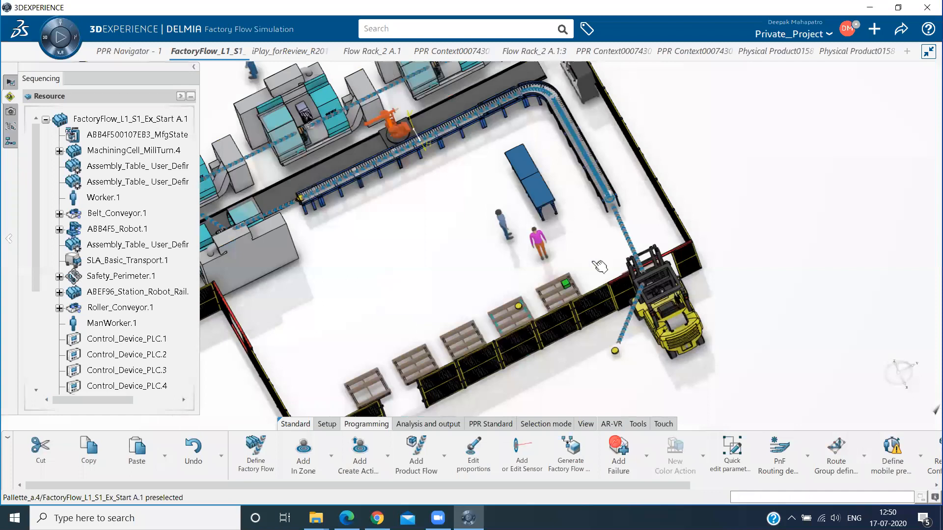
Step: Rename the in zone beside the forklift at the flow's start to Source_Behaviour and set its operation mode to Pull
{"action": "middle_click_drag", "start_coordinate": [600, 267], "coordinate": [462, 217]}
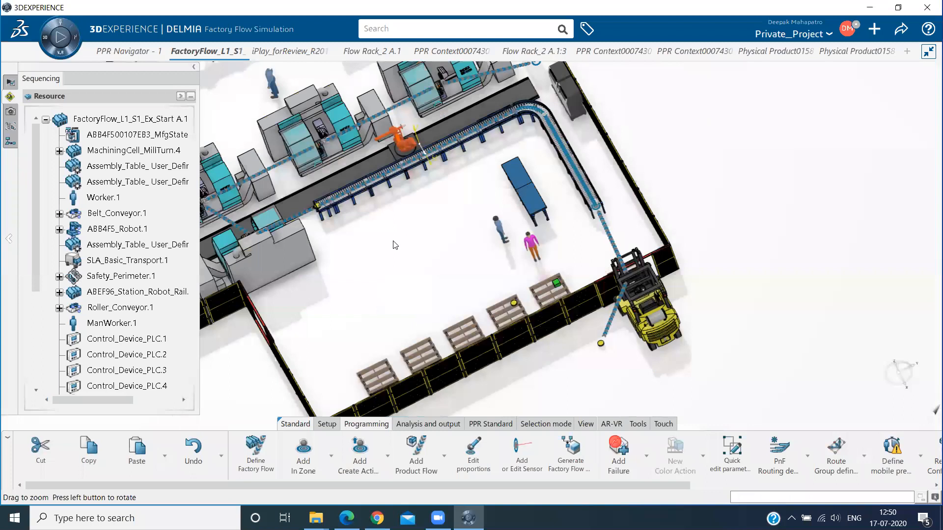
{"action": "middle_click_drag", "start_coordinate": [393, 241], "coordinate": [393, 240]}
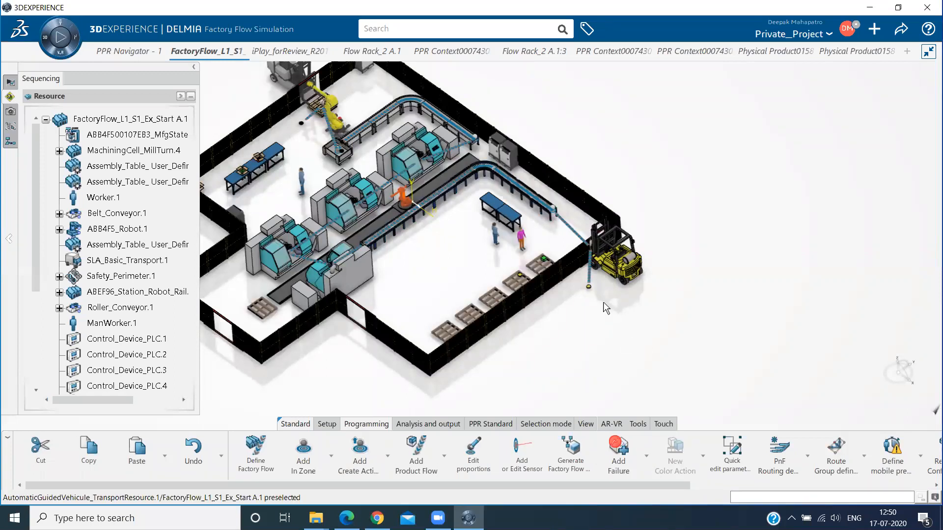
{"action": "left_click", "coordinate": [589, 286]}
{"action": "left_click", "coordinate": [590, 287]}
{"action": "left_click", "coordinate": [589, 287]}
{"action": "left_click", "coordinate": [626, 247]}
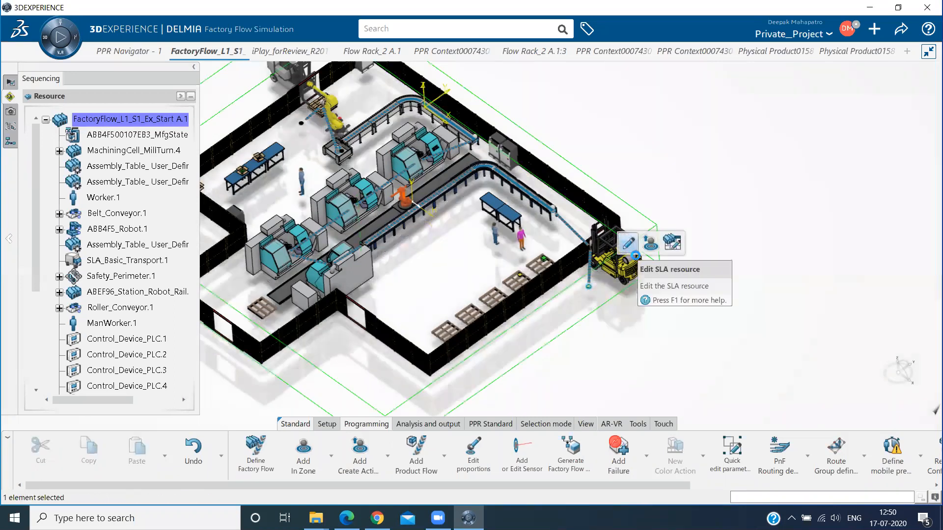
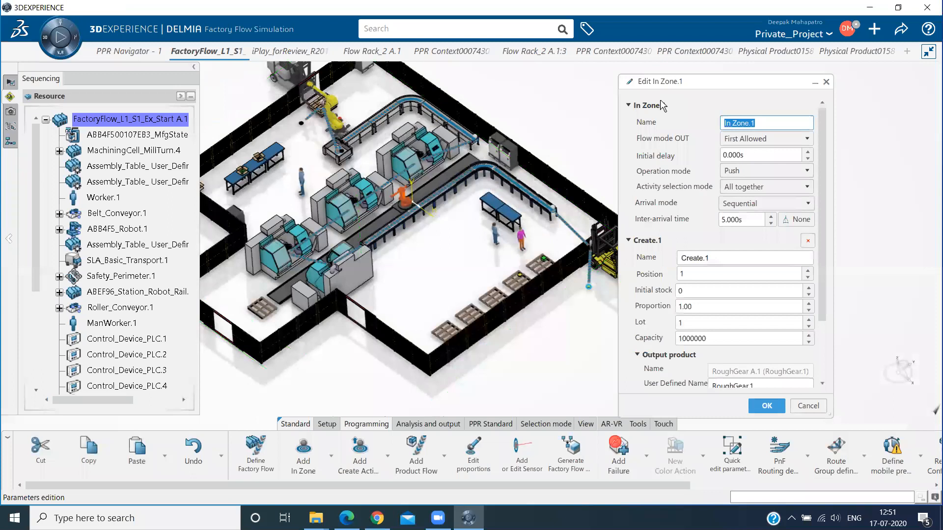
{"action": "type", "text": "Source_Behaviour"}
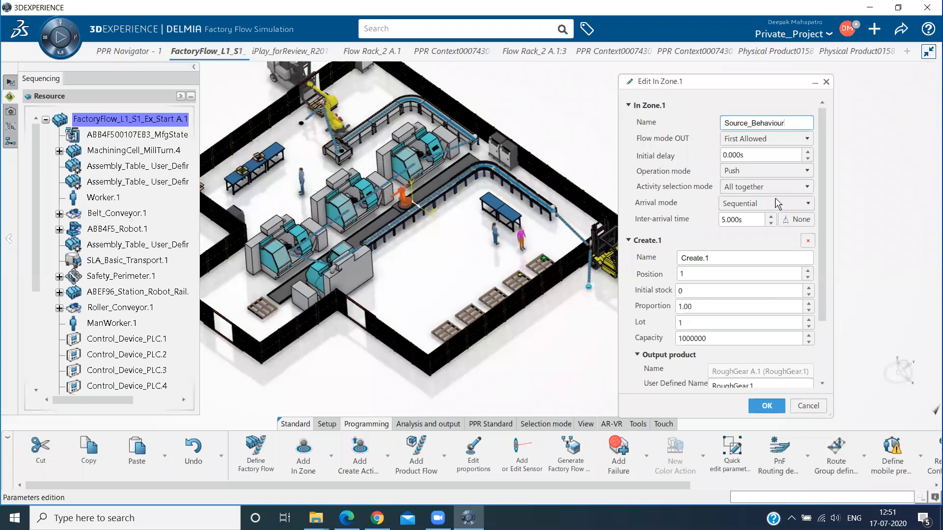
{"action": "left_click", "coordinate": [795, 170]}
{"action": "left_click", "coordinate": [795, 192]}
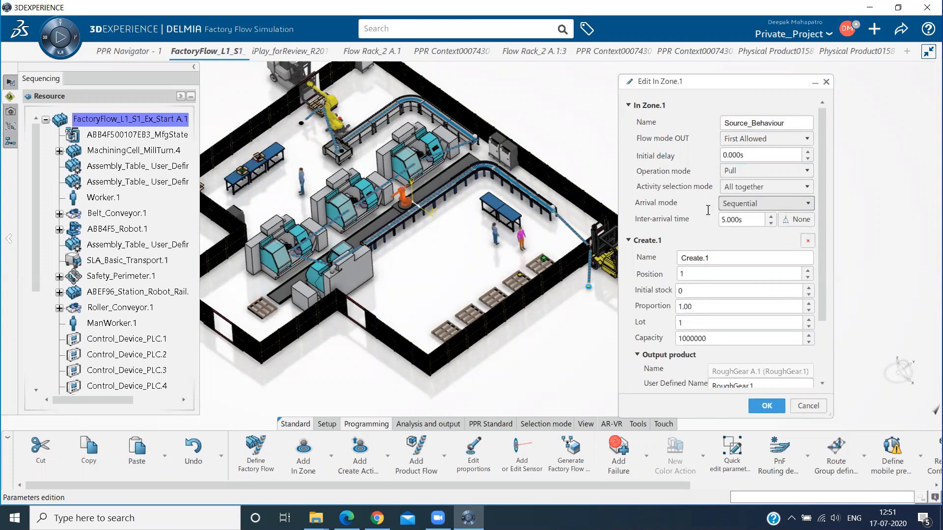
Step: Set the in zone's inter-arrival time to 10 s and the Create.1 capacity to 100, then apply the edits
{"action": "double_click", "coordinate": [737, 219]}
{"action": "type", "text": "10"}
{"action": "left_click", "coordinate": [705, 327]}
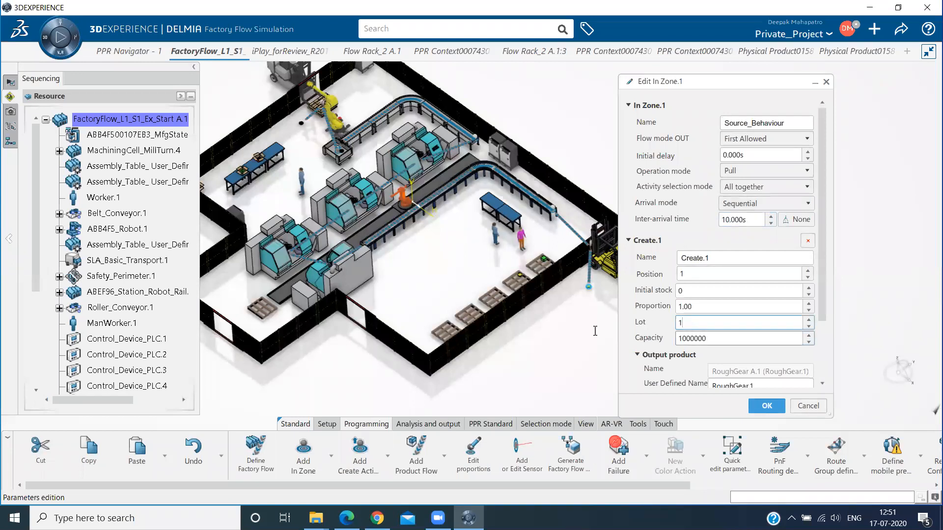
{"action": "key", "text": "Tab"}
{"action": "type", "text": "100"}
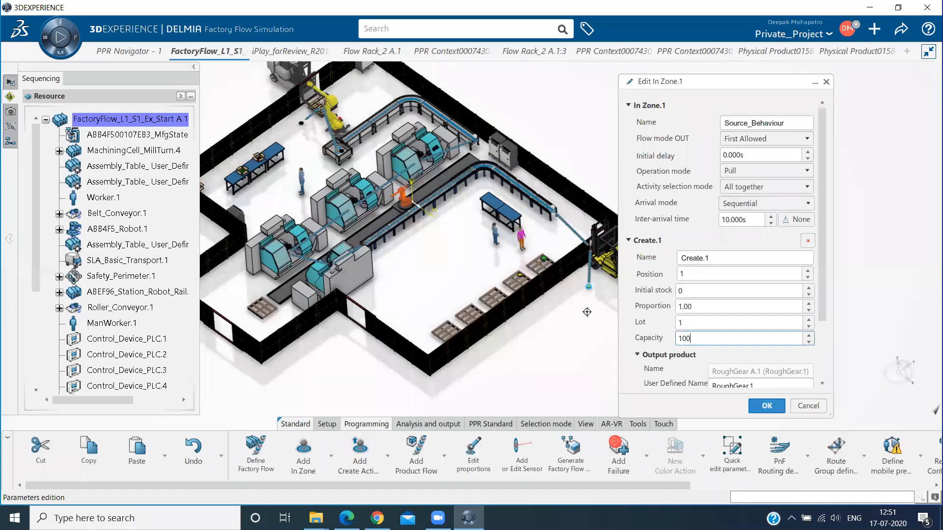
{"action": "key", "text": "Return"}
Step: Add a decision zone on the straight section of Roller_Conveyor.1 between its loading end and the curve
{"action": "middle_click_drag", "start_coordinate": [516, 323], "coordinate": [510, 306]}
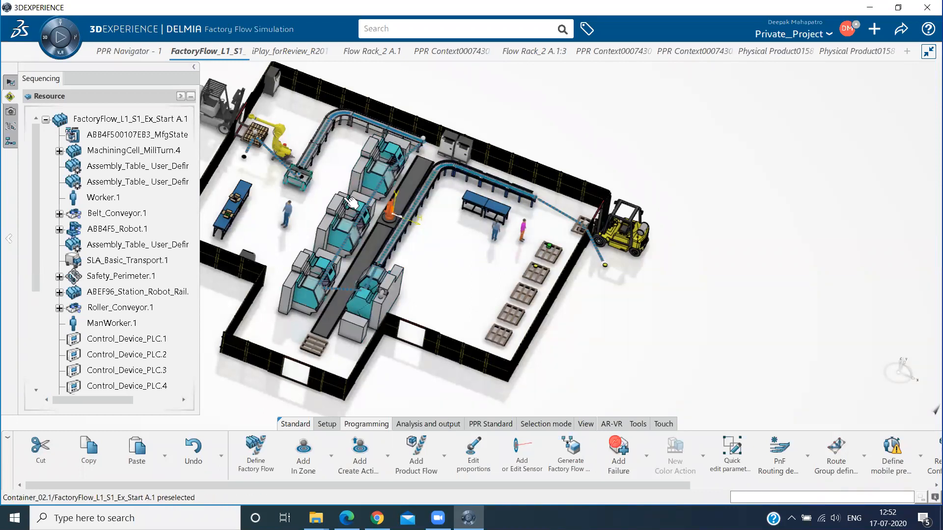
{"action": "left_click", "coordinate": [331, 455]}
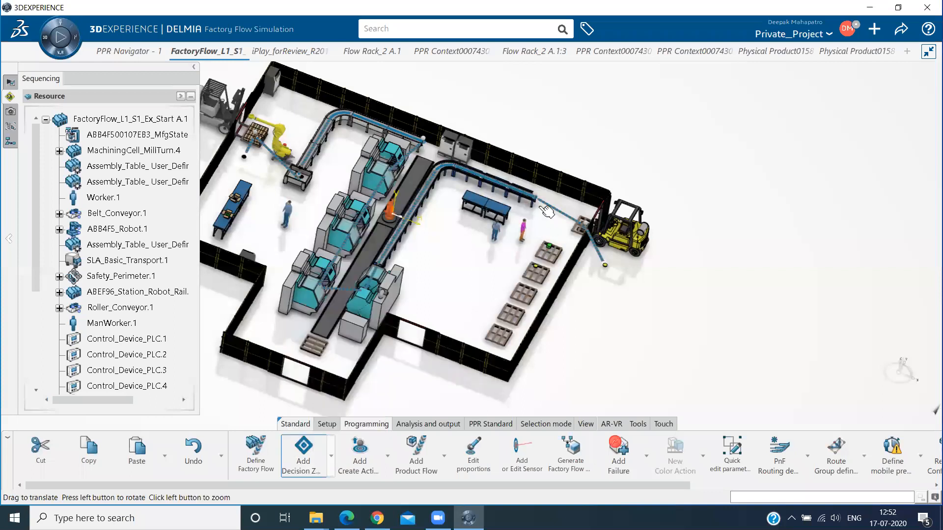
{"action": "scroll", "coordinate": [545, 212], "scroll_direction": "up", "scroll_amount": 5}
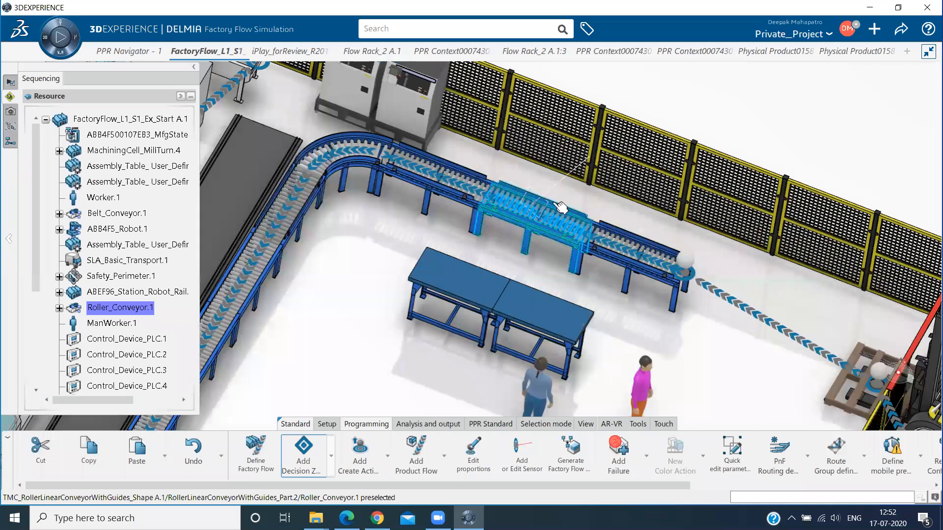
{"action": "scroll", "coordinate": [560, 206], "scroll_direction": "up", "scroll_amount": 3}
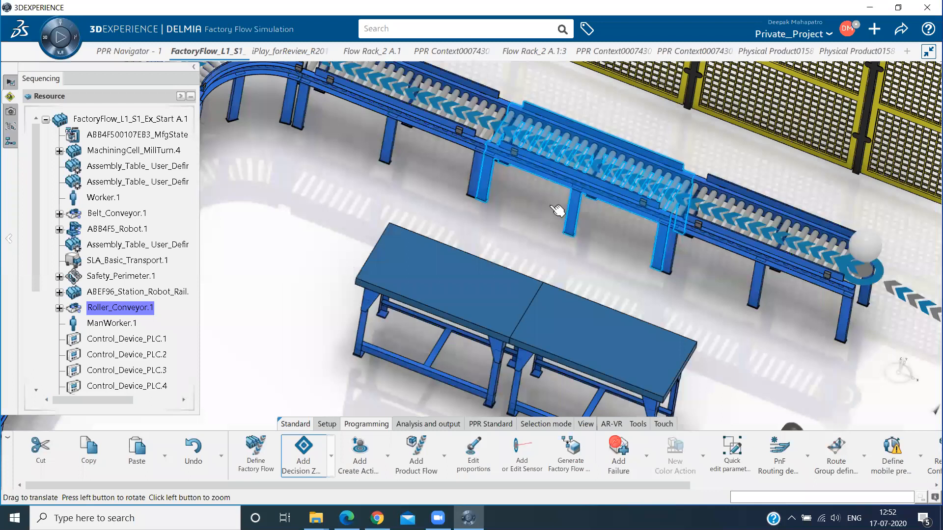
{"action": "scroll", "coordinate": [557, 211], "scroll_direction": "up", "scroll_amount": 2}
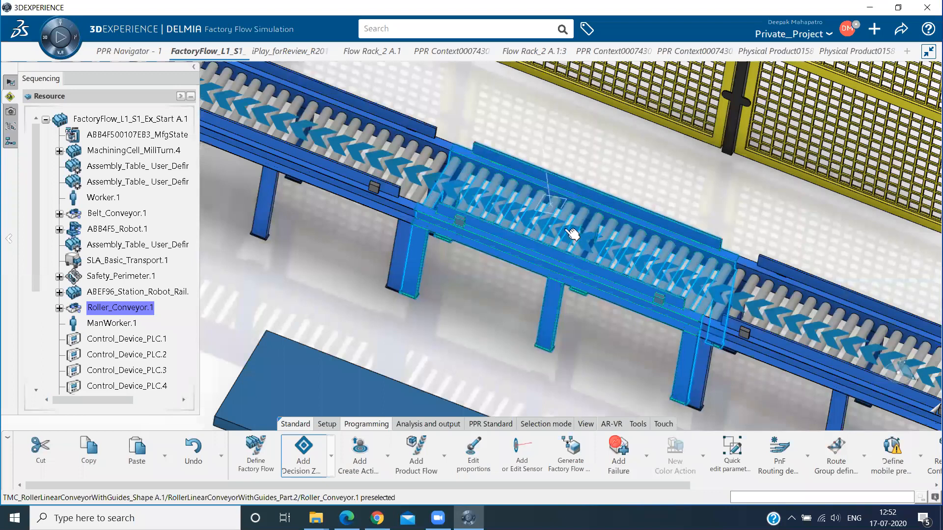
{"action": "left_click", "coordinate": [579, 211]}
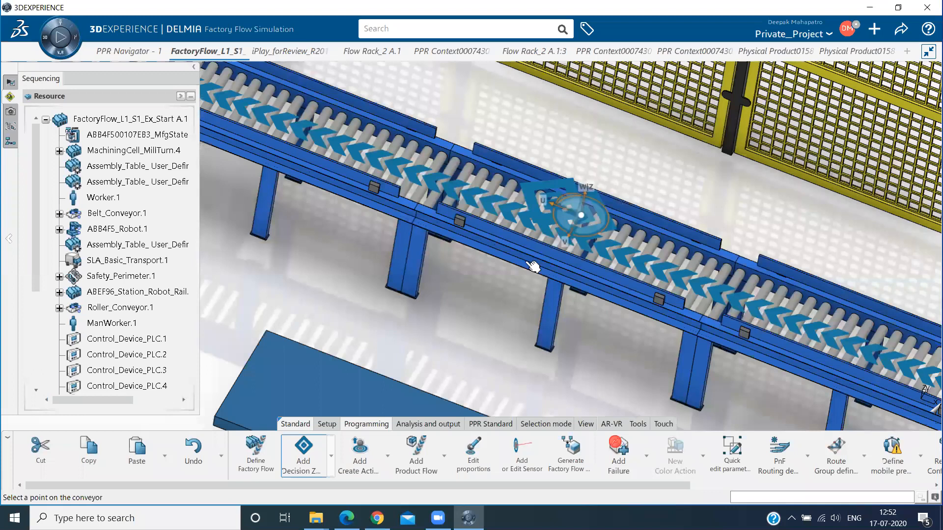
{"action": "left_click", "coordinate": [555, 203]}
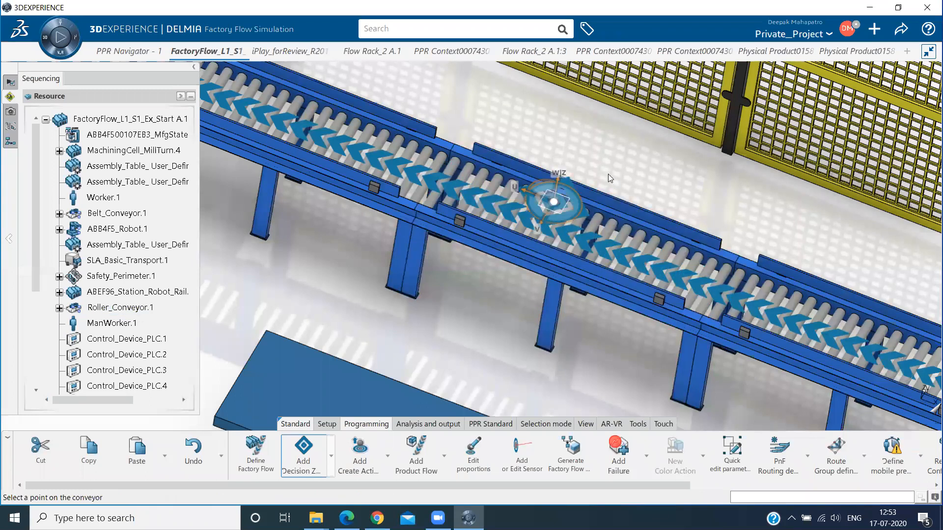
{"action": "middle_click_drag", "start_coordinate": [614, 166], "coordinate": [615, 211]}
{"action": "middle_click_drag", "start_coordinate": [587, 241], "coordinate": [587, 242]}
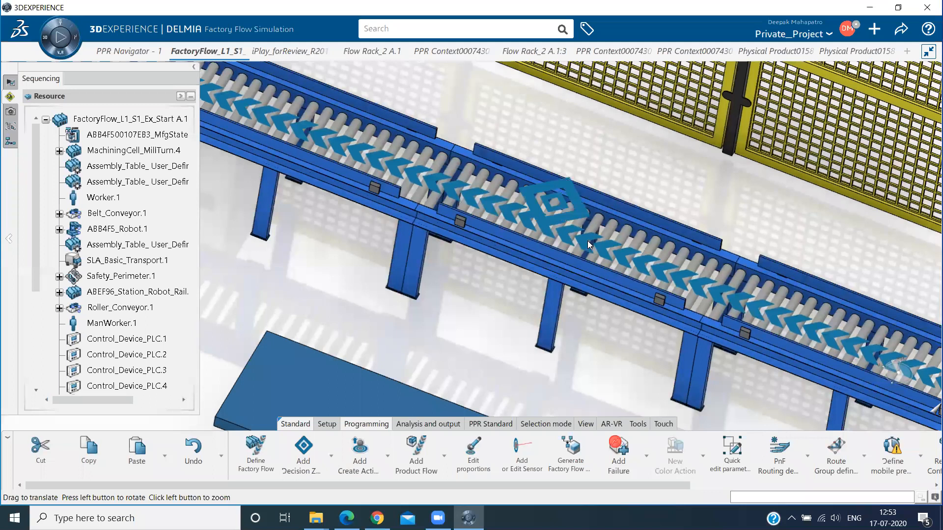
Step: Add resource zones on the floor beside the pallet near the forklift and beside the loading end of Roller_Conveyor.1
{"action": "middle_click_drag", "start_coordinate": [652, 135], "coordinate": [513, 342]}
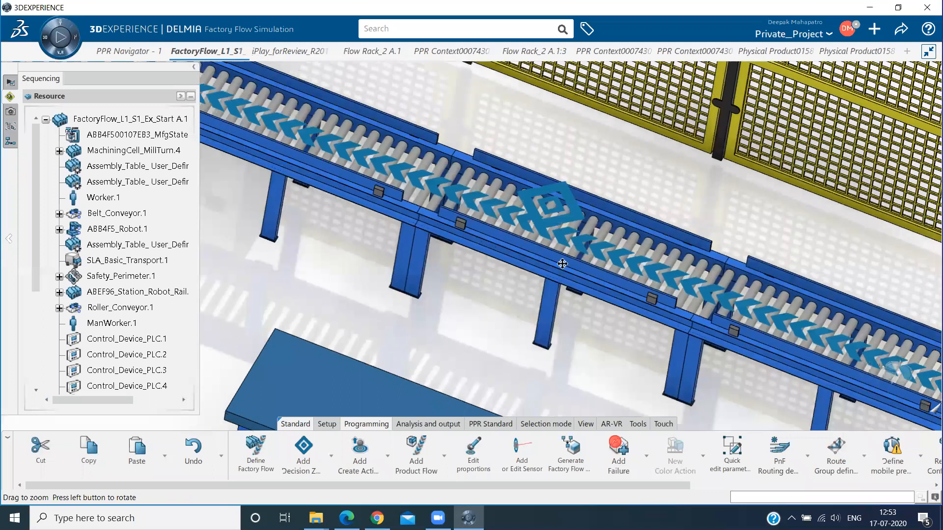
{"action": "middle_click_drag", "start_coordinate": [562, 264], "coordinate": [636, 267]}
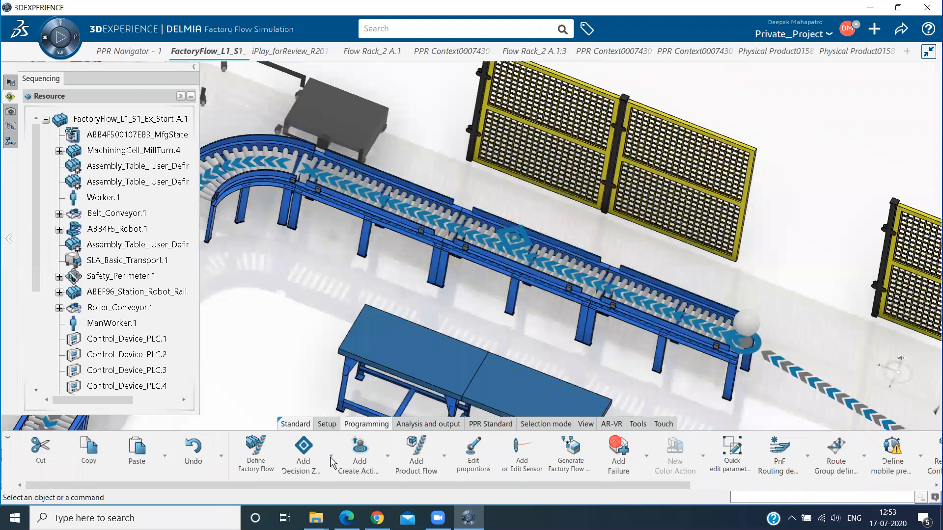
{"action": "scroll", "coordinate": [343, 304], "scroll_direction": "down", "scroll_amount": 3}
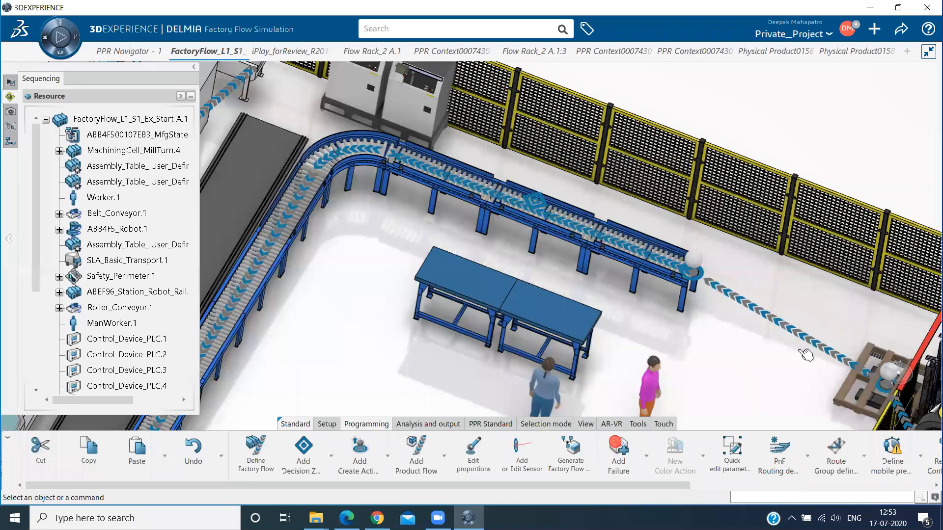
{"action": "middle_click_drag", "start_coordinate": [798, 350], "coordinate": [790, 337]}
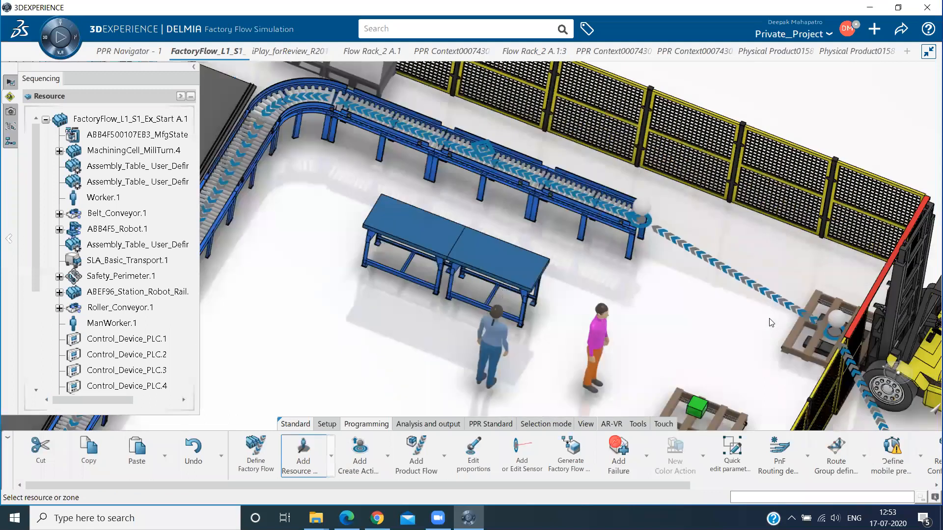
{"action": "left_click", "coordinate": [794, 328]}
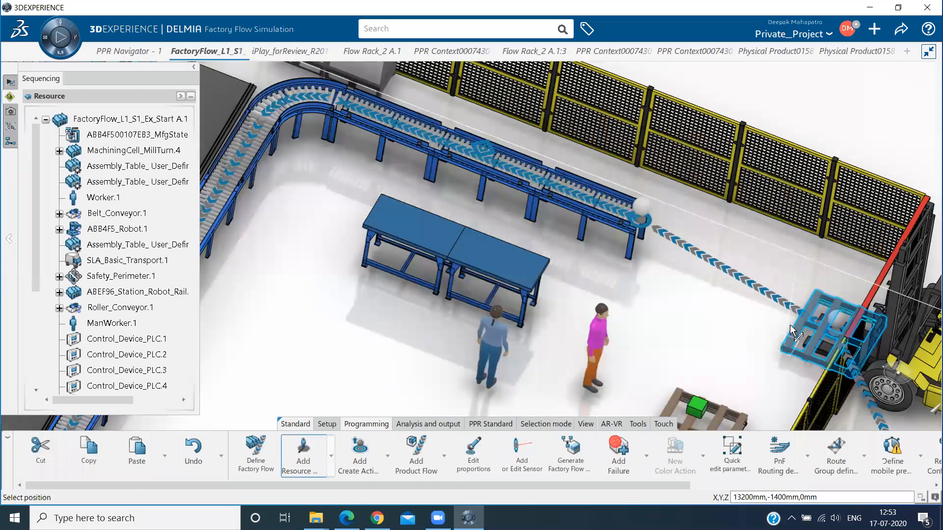
{"action": "left_click", "coordinate": [801, 333]}
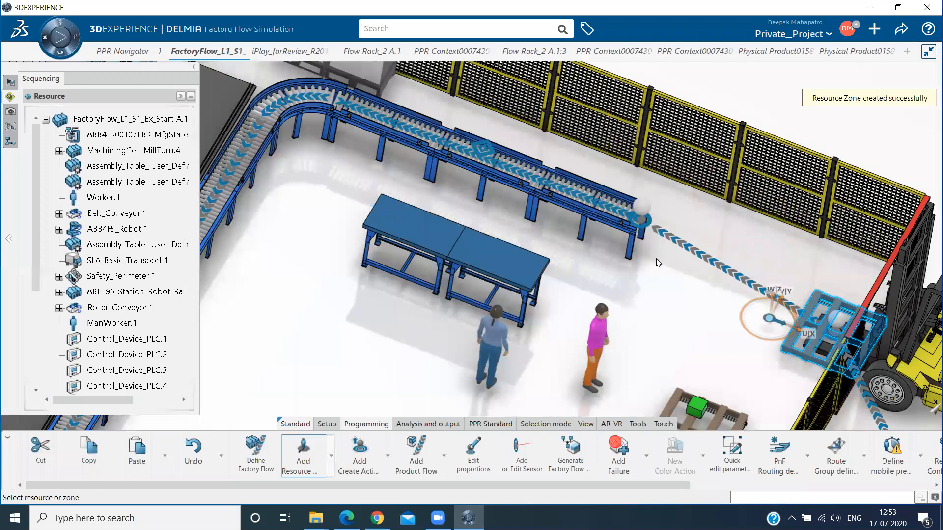
{"action": "left_click", "coordinate": [700, 337]}
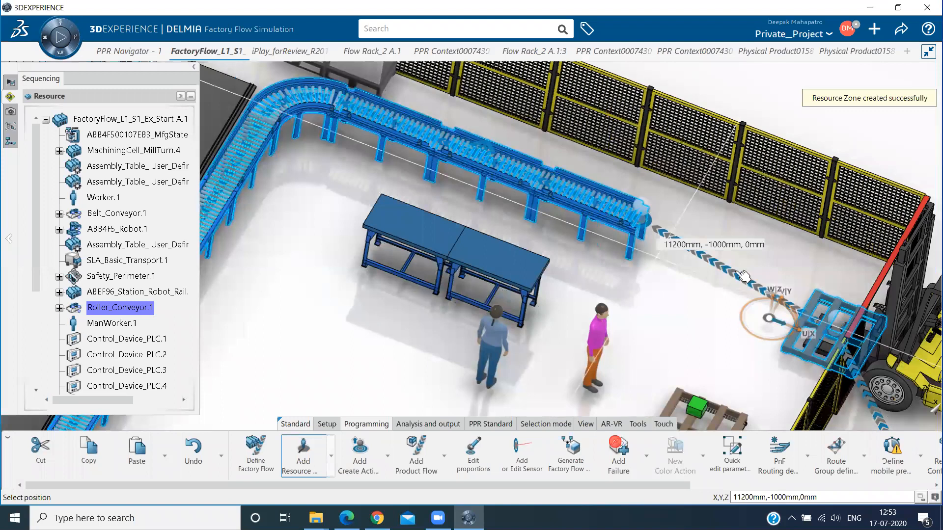
{"action": "left_click", "coordinate": [724, 272]}
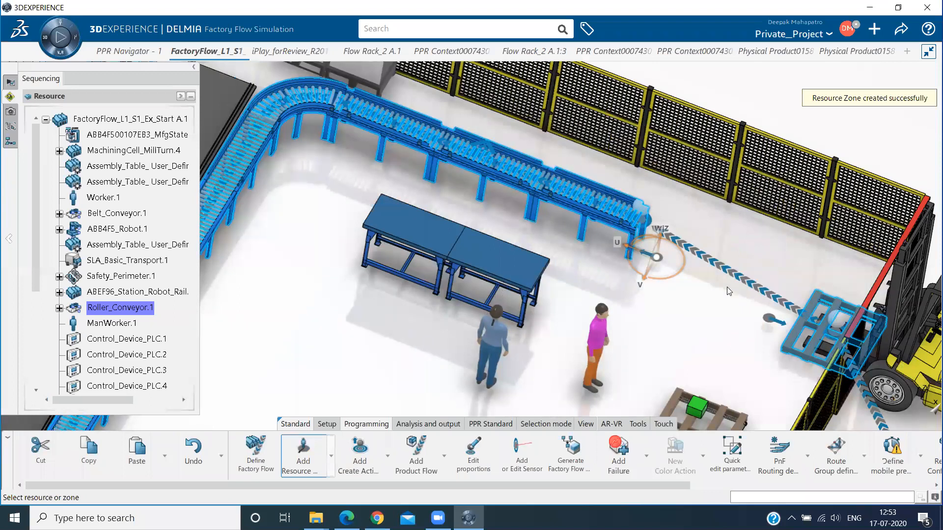
Step: Assign the worker in the magenta shirt to the flow between the pallet and the roller conveyor
{"action": "left_click", "coordinate": [790, 231]}
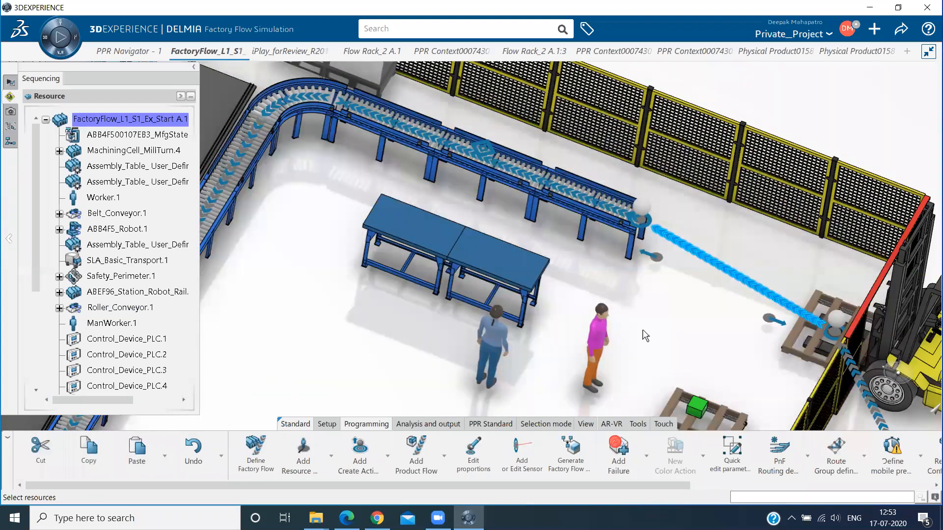
{"action": "left_click", "coordinate": [604, 338]}
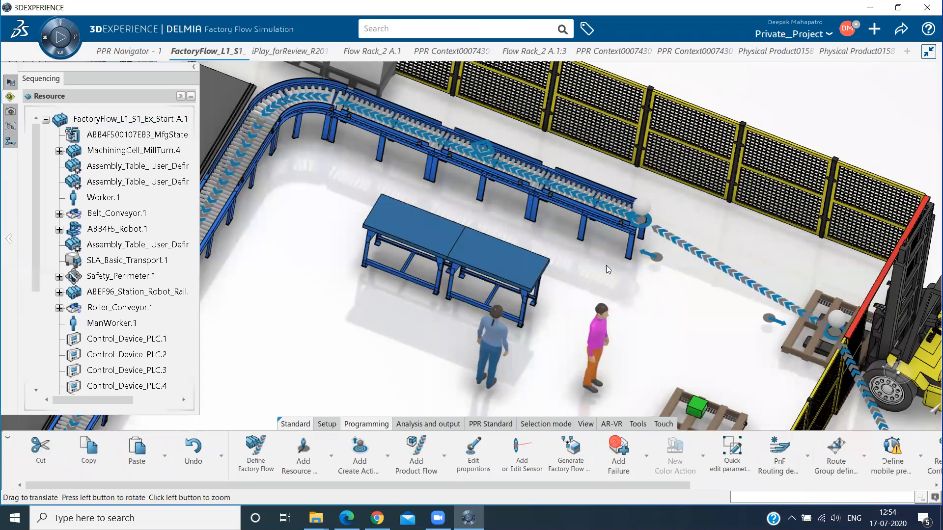
{"action": "middle_click_drag", "start_coordinate": [623, 284], "coordinate": [596, 271]}
{"action": "right_click", "coordinate": [596, 271]}
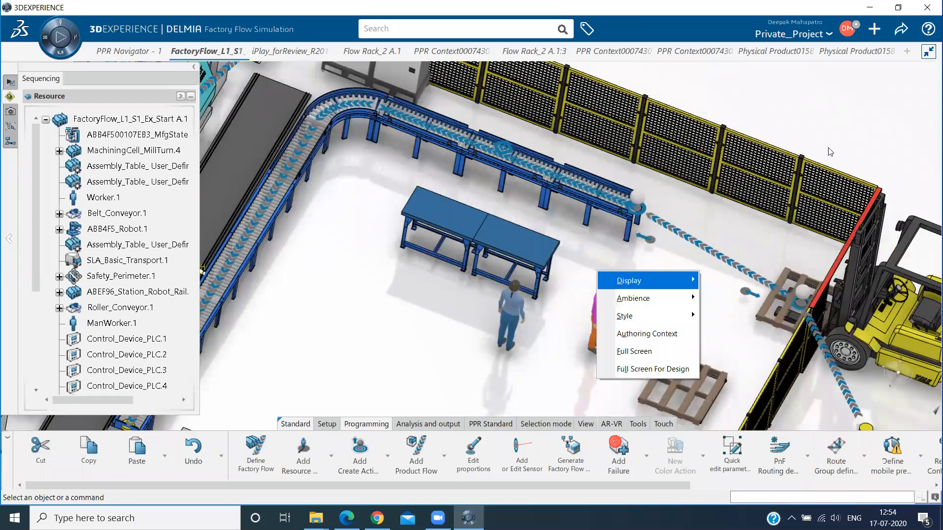
{"action": "mouse_move", "coordinate": [639, 281]}
{"action": "left_click", "coordinate": [747, 369]}
{"action": "middle_click_drag", "start_coordinate": [659, 288], "coordinate": [676, 262]}
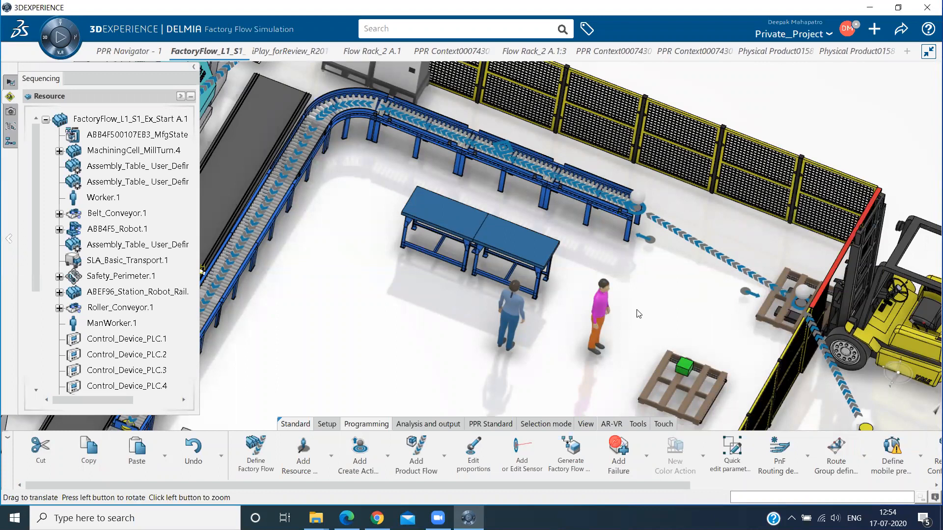
Step: Try to add a sensor near the loading end of Roller_Conveyor.1
{"action": "middle_click_drag", "start_coordinate": [542, 319], "coordinate": [558, 293]}
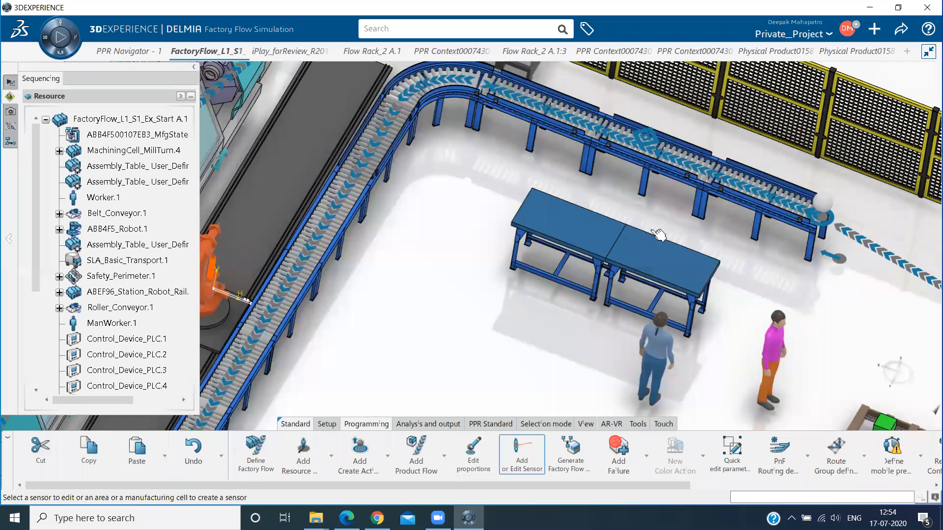
{"action": "left_click", "coordinate": [700, 227]}
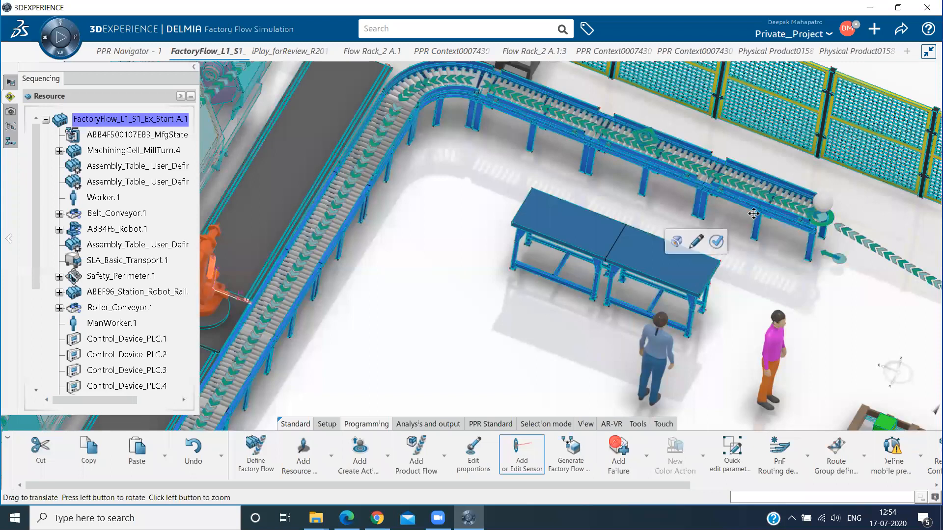
{"action": "left_click", "coordinate": [782, 217]}
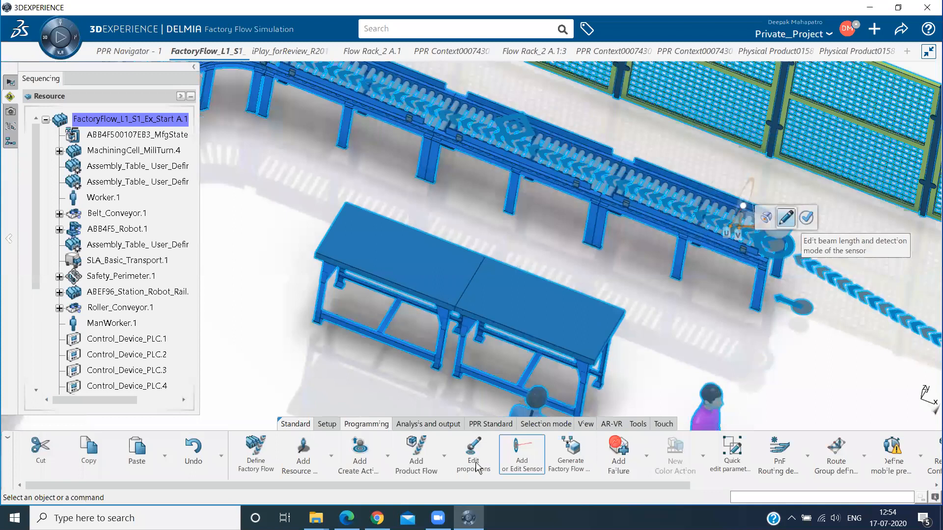
{"action": "left_click", "coordinate": [708, 227]}
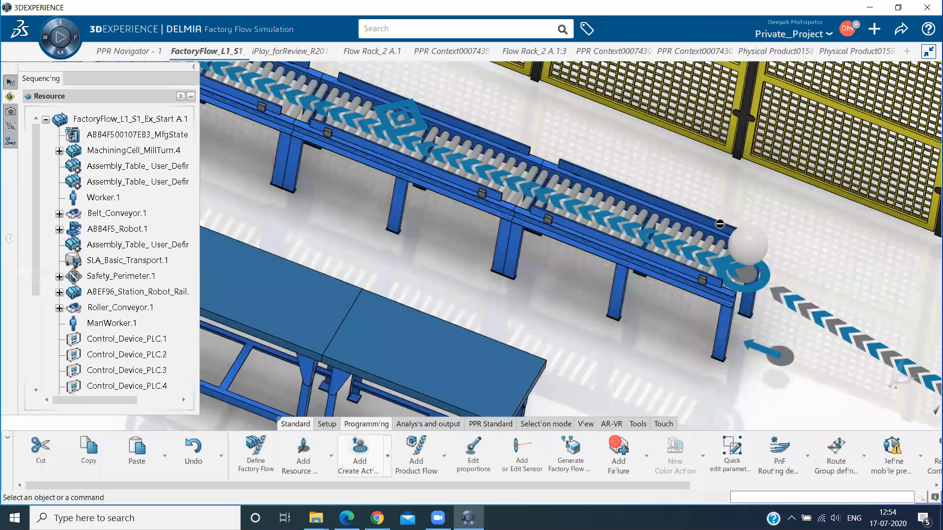
Step: Add a sensor across the loading end of Roller_Conveyor.1 with beam length 250 and detection mode Only Workpieces
{"action": "double_click", "coordinate": [718, 227]}
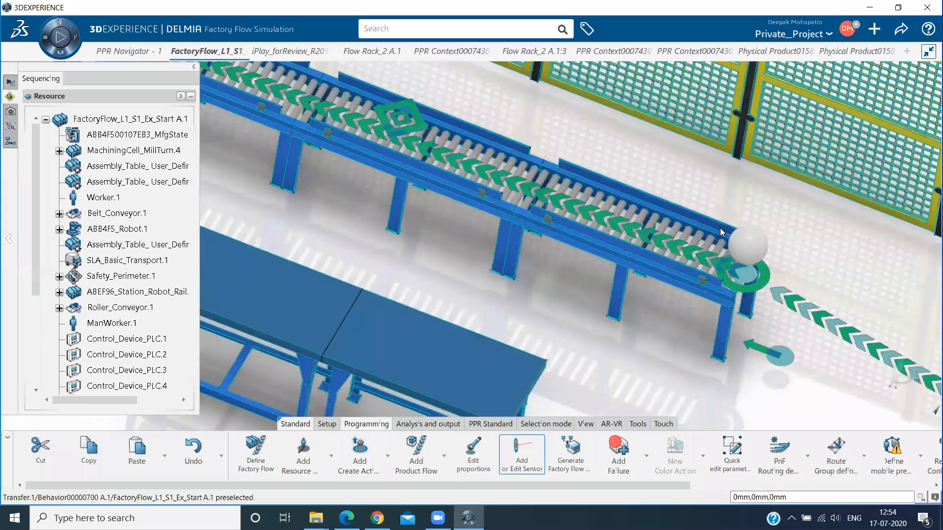
{"action": "left_click", "coordinate": [782, 243]}
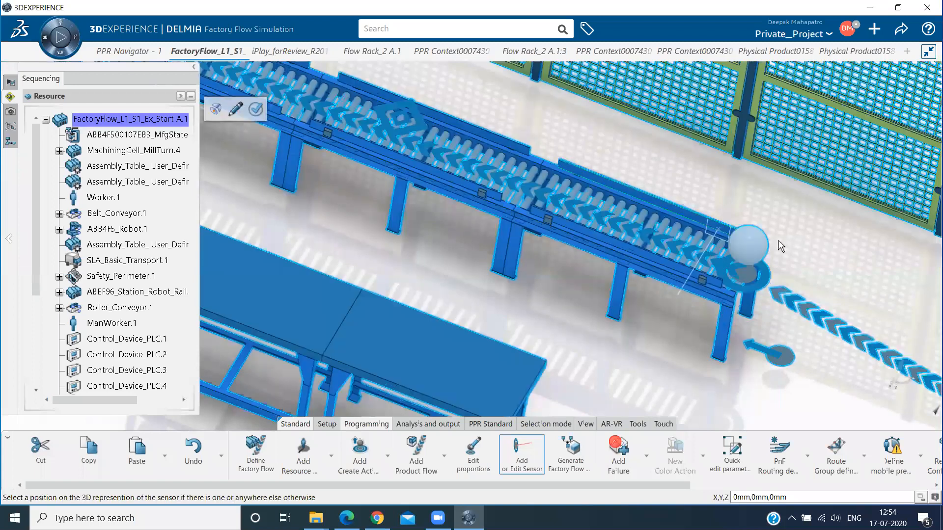
{"action": "left_click", "coordinate": [765, 240]}
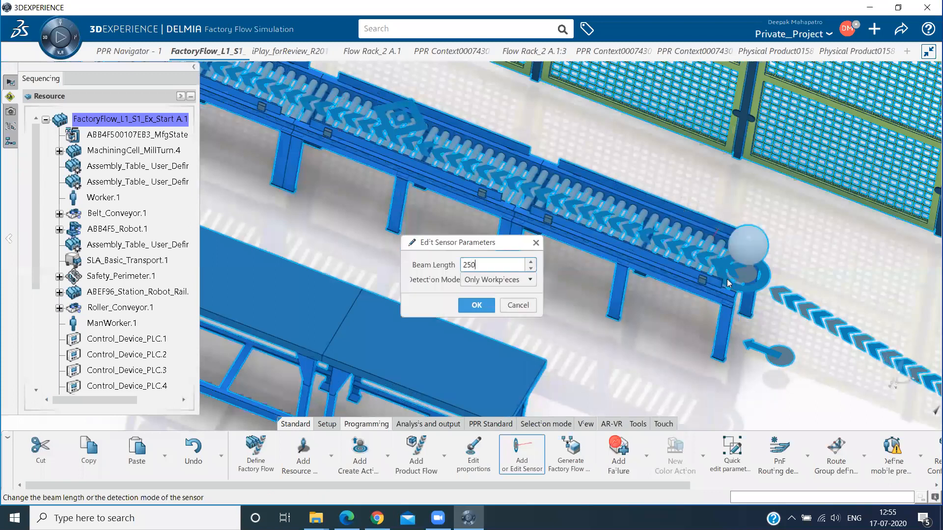
{"action": "key", "text": "Return"}
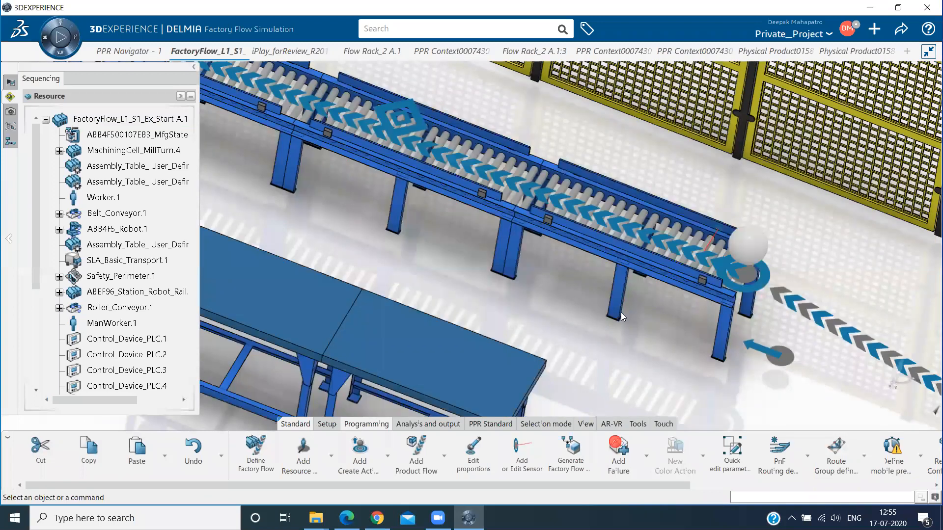
Step: Set the transfer service of Transfer.4 in Product Flow.3, between the roller conveyor's exit and the adjacent machine, to TCnvMC_20
{"action": "scroll", "coordinate": [621, 312], "scroll_direction": "down", "scroll_amount": 5}
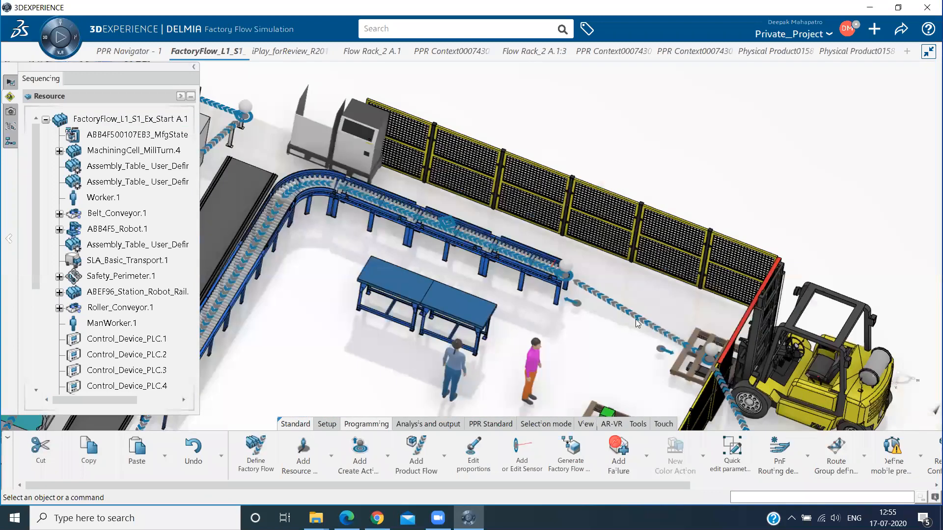
{"action": "scroll", "coordinate": [393, 354], "scroll_direction": "down", "scroll_amount": 1}
{"action": "middle_click_drag", "start_coordinate": [393, 354], "coordinate": [465, 298]}
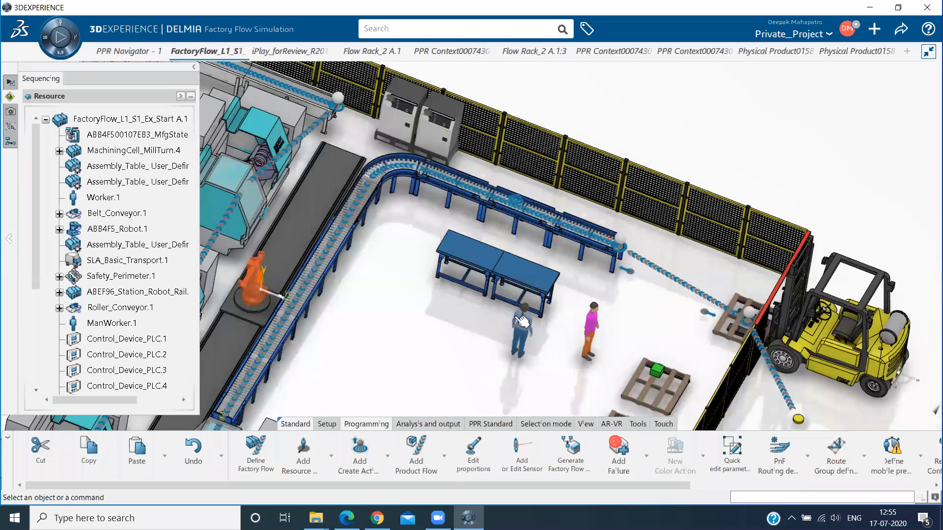
{"action": "middle_click_drag", "start_coordinate": [521, 323], "coordinate": [551, 305]}
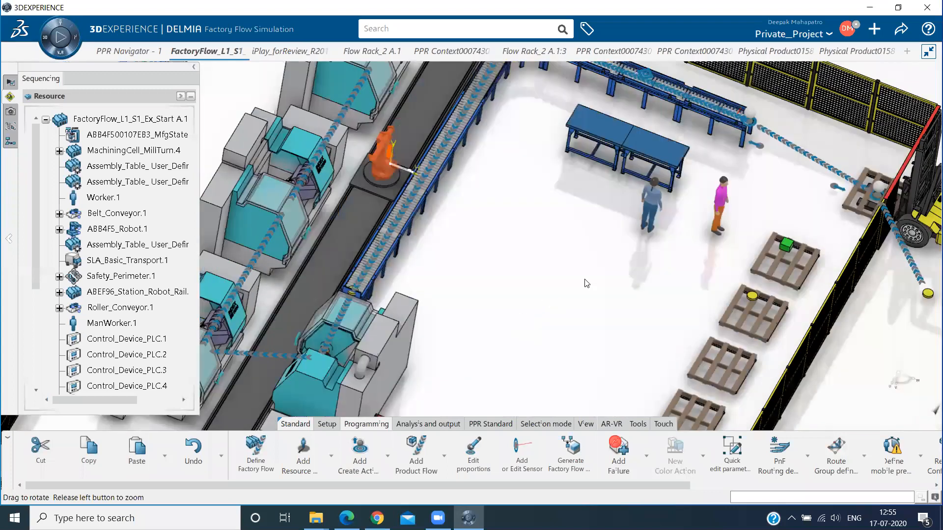
{"action": "middle_click_drag", "start_coordinate": [612, 257], "coordinate": [427, 186]}
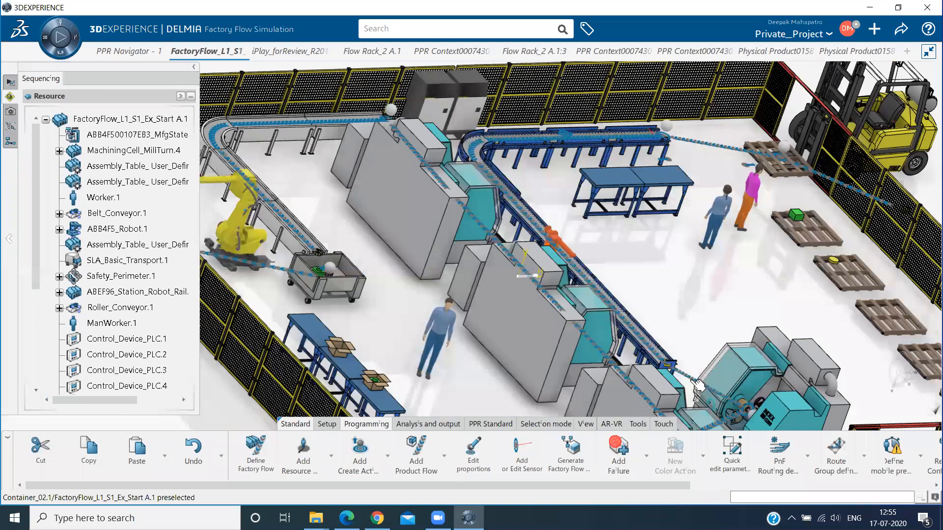
{"action": "double_click", "coordinate": [699, 350]}
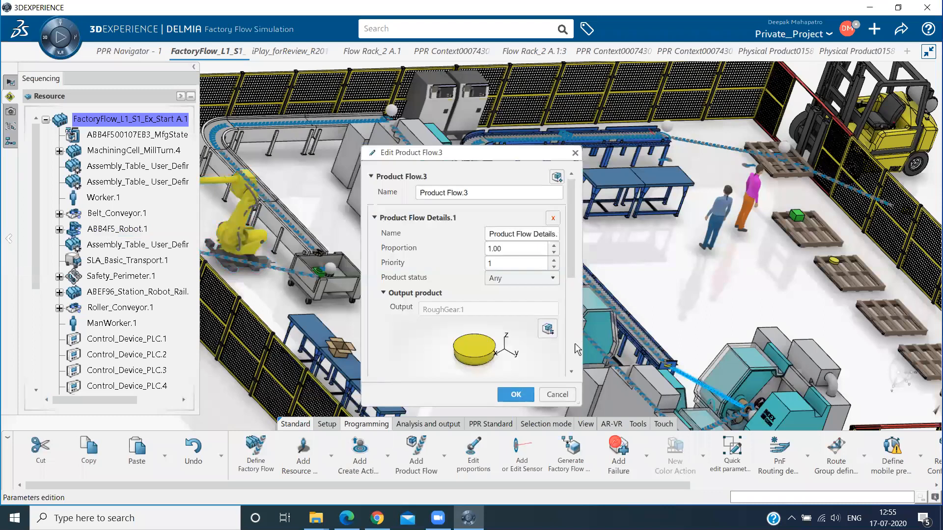
{"action": "scroll", "coordinate": [509, 299], "scroll_direction": "down", "scroll_amount": 3}
{"action": "left_click", "coordinate": [509, 297]}
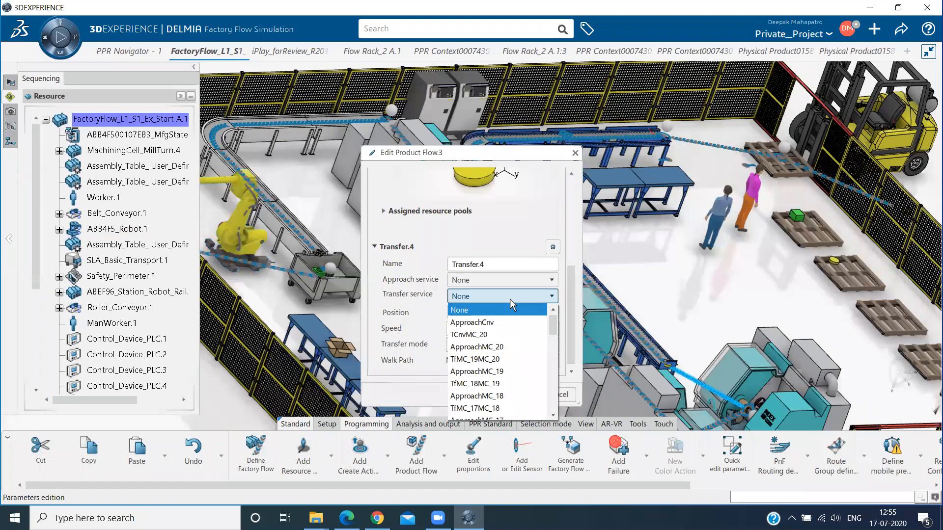
{"action": "left_click", "coordinate": [499, 335]}
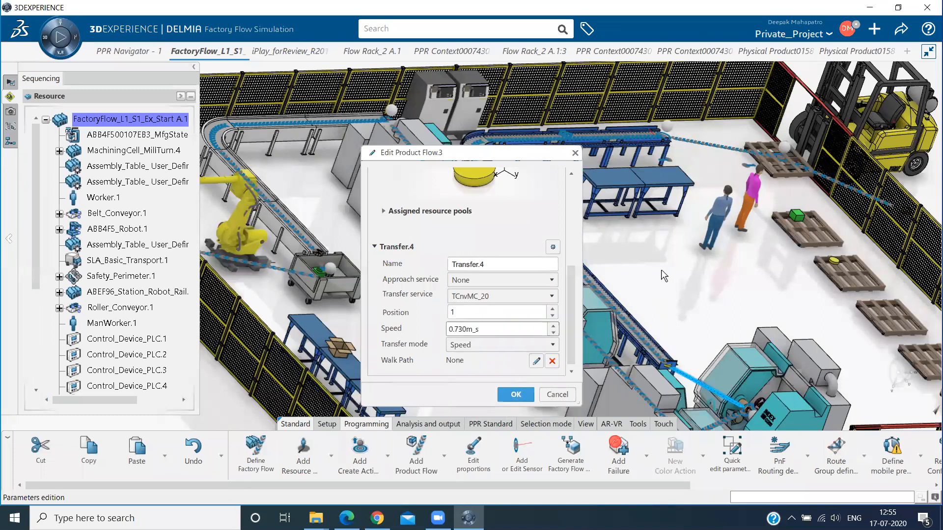
{"action": "key", "text": "Return"}
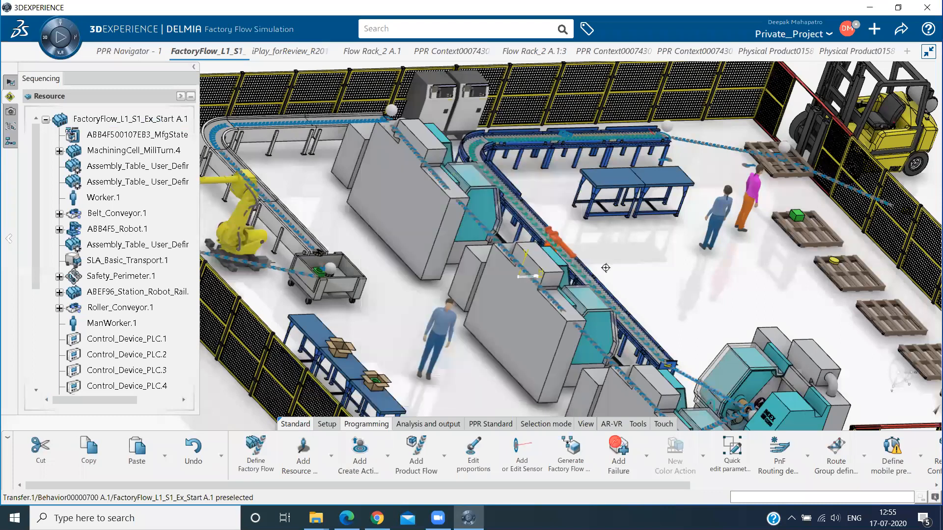
Step: Try to save the factory layout with its product flow through Save with Options
{"action": "middle_click_drag", "start_coordinate": [612, 285], "coordinate": [609, 270]}
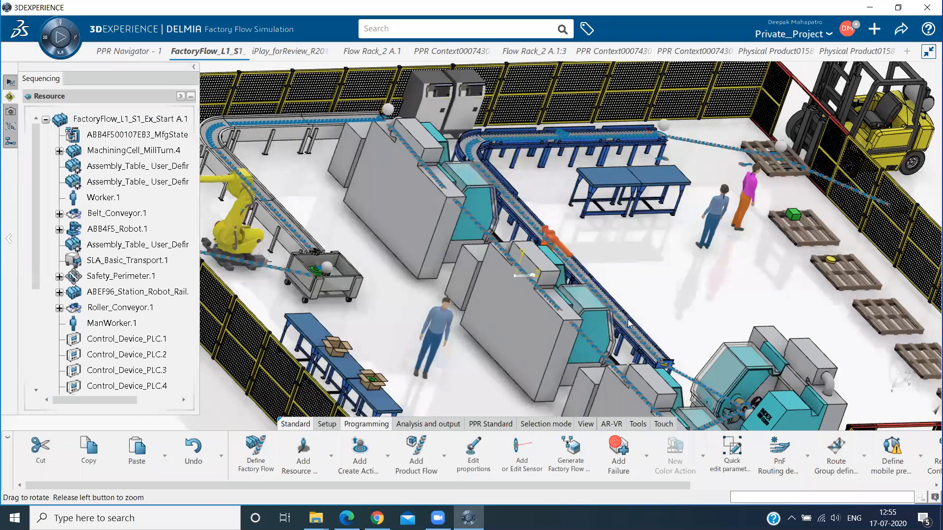
{"action": "middle_click_drag", "start_coordinate": [629, 323], "coordinate": [259, 142]}
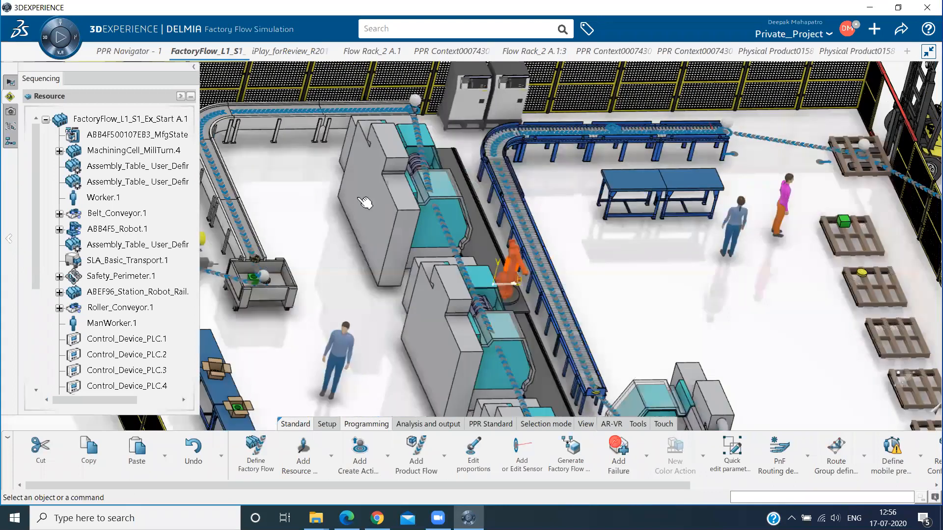
{"action": "scroll", "coordinate": [476, 275], "scroll_direction": "down", "scroll_amount": 3}
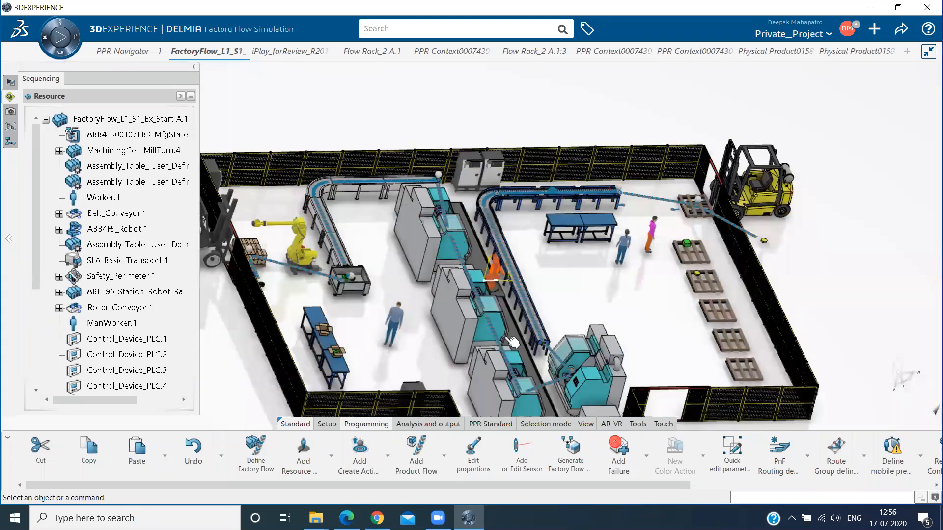
{"action": "left_click", "coordinate": [562, 361]}
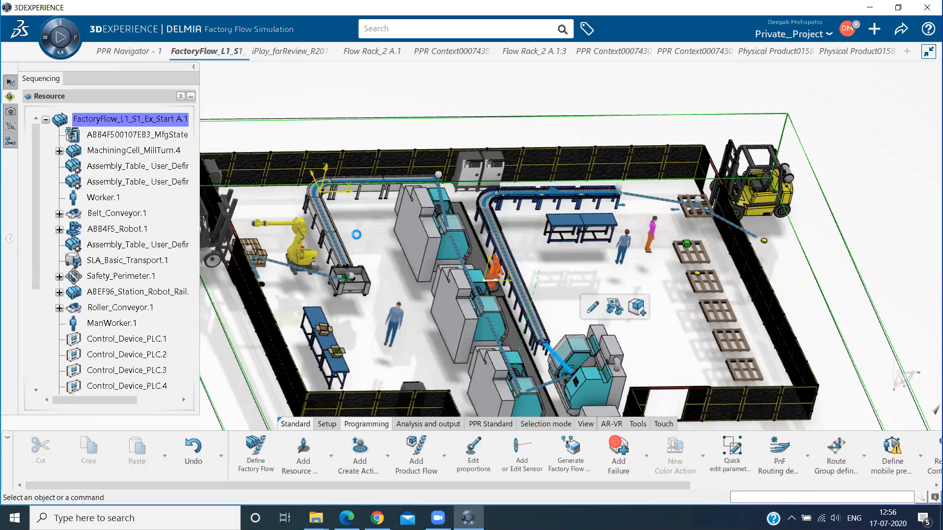
{"action": "left_click", "coordinate": [356, 235]}
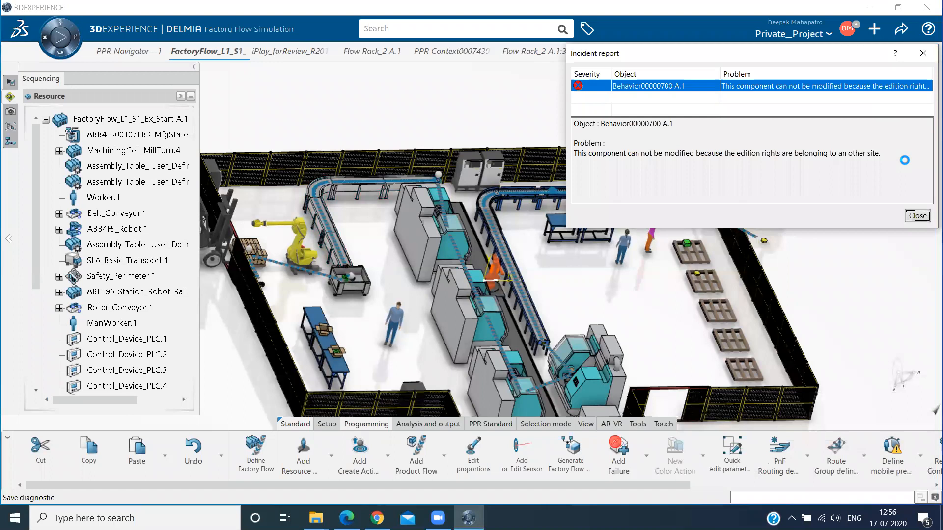
{"action": "left_click", "coordinate": [917, 216]}
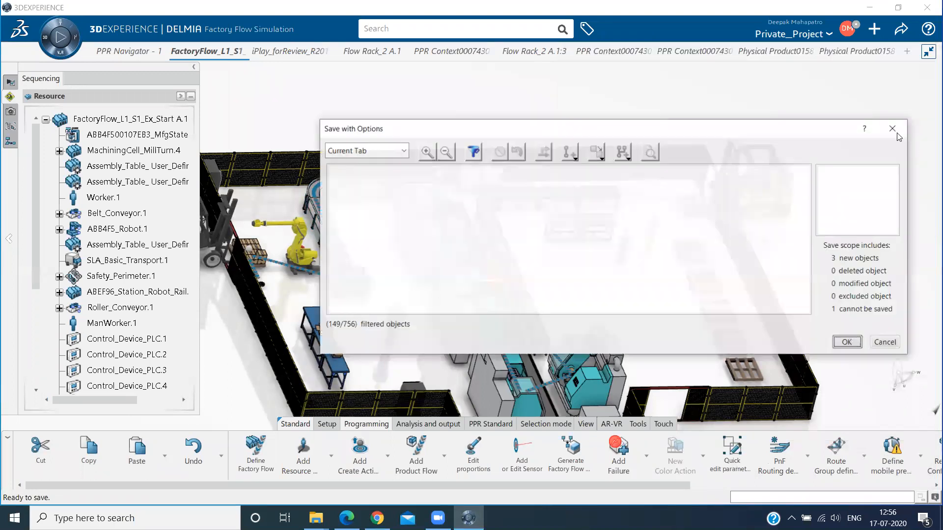
{"action": "left_click", "coordinate": [894, 128]}
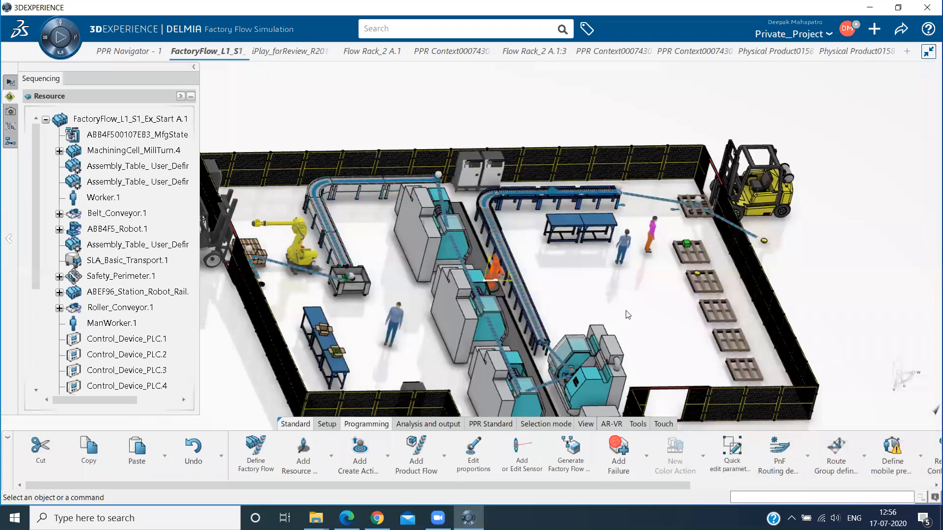
Step: Review the flow simulation options, covering run time, warm-up time, human slide animation, step mode, monitoring and bottleneck analysis
{"action": "middle_click_drag", "start_coordinate": [626, 315], "coordinate": [639, 290]}
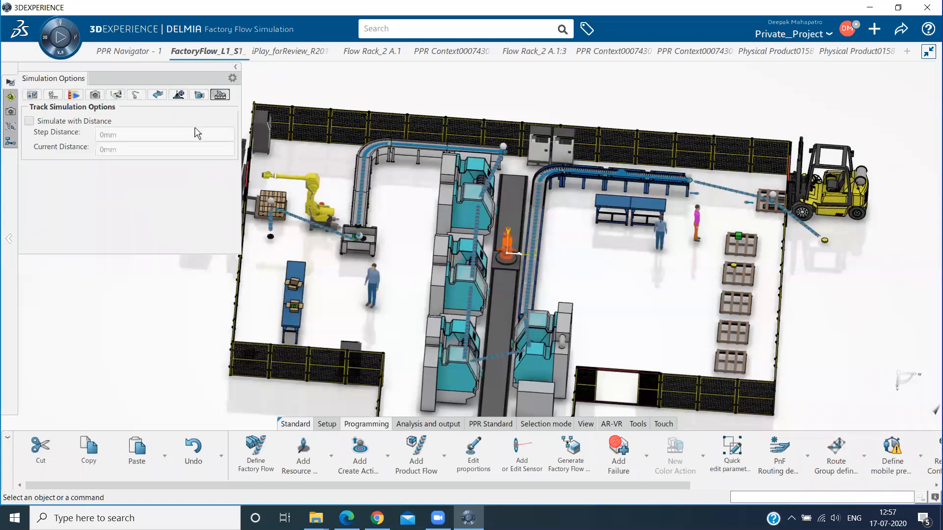
{"action": "left_click", "coordinate": [179, 95]}
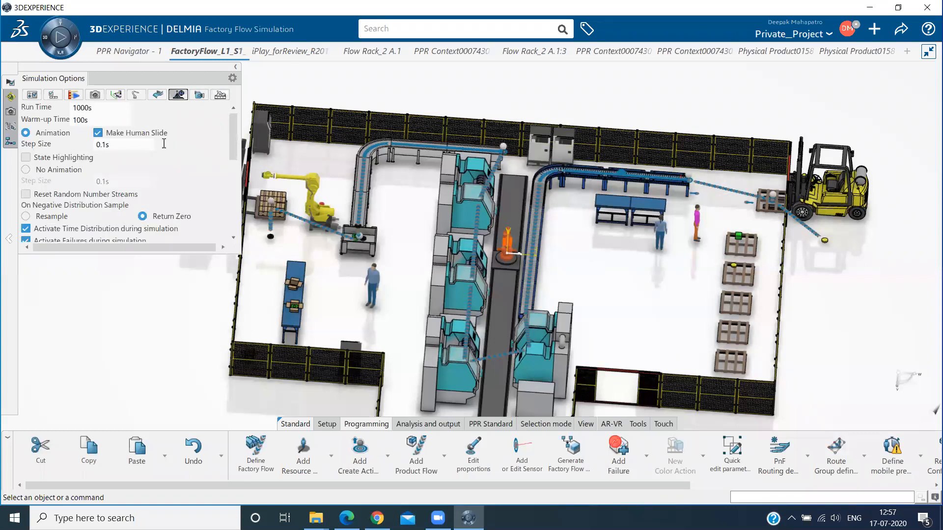
{"action": "left_click", "coordinate": [99, 133]}
{"action": "left_click", "coordinate": [99, 134]}
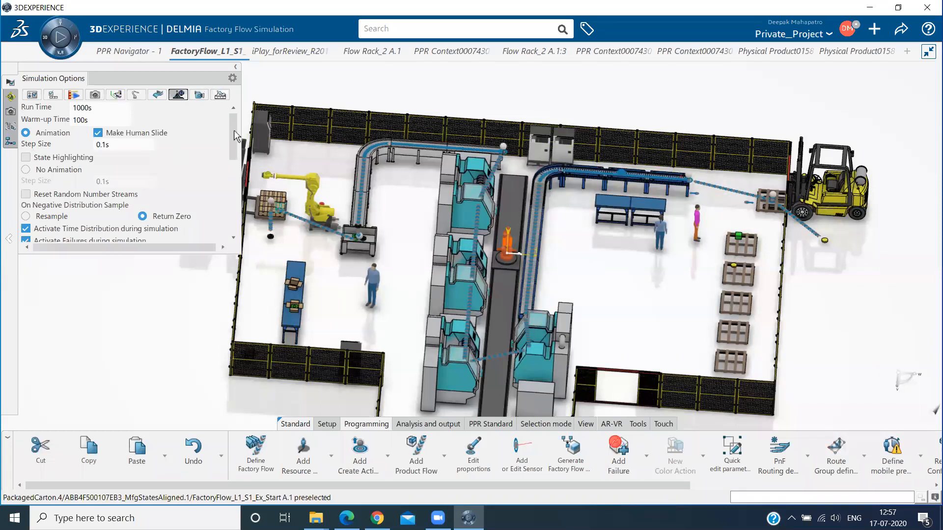
{"action": "scroll", "coordinate": [221, 191], "scroll_direction": "down", "scroll_amount": 5}
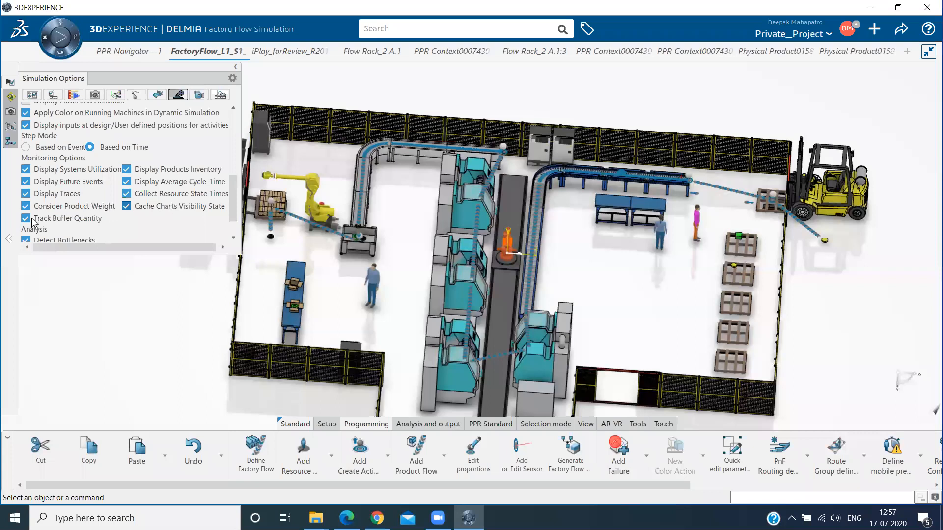
{"action": "scroll", "coordinate": [33, 221], "scroll_direction": "down", "scroll_amount": 2}
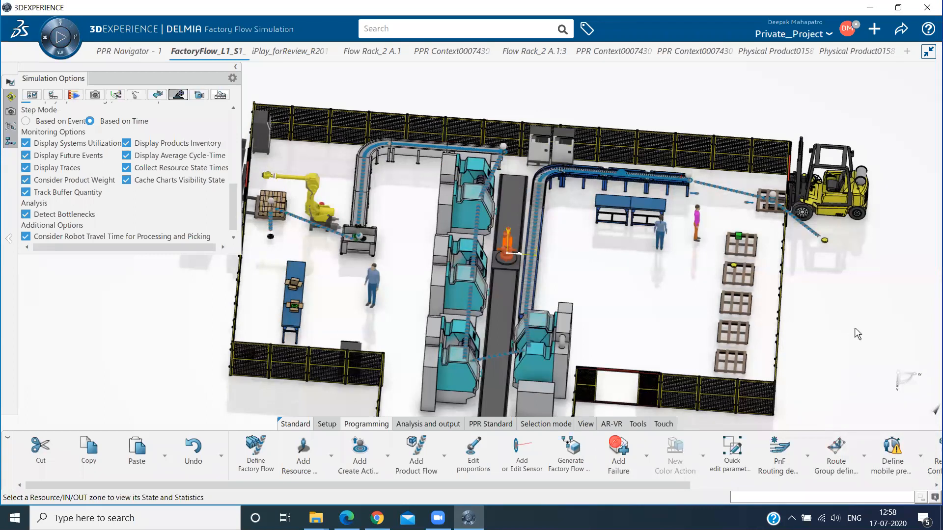
Step: Run the flow simulation and watch the worker load products from the pallet onto the roller conveyor
{"action": "middle_click_drag", "start_coordinate": [784, 301], "coordinate": [739, 338]}
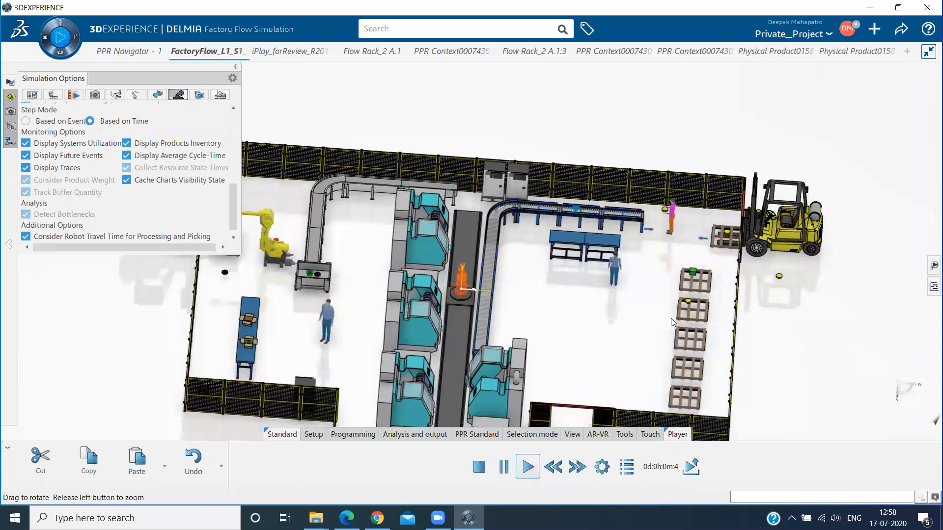
{"action": "middle_click_drag", "start_coordinate": [671, 319], "coordinate": [671, 322]}
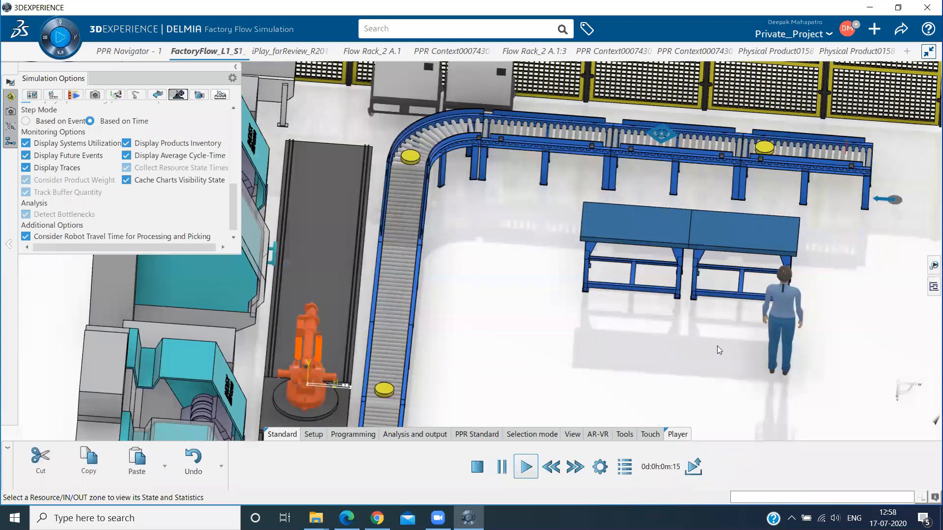
{"action": "middle_click_drag", "start_coordinate": [688, 361], "coordinate": [680, 419], "text": "ctrl"}
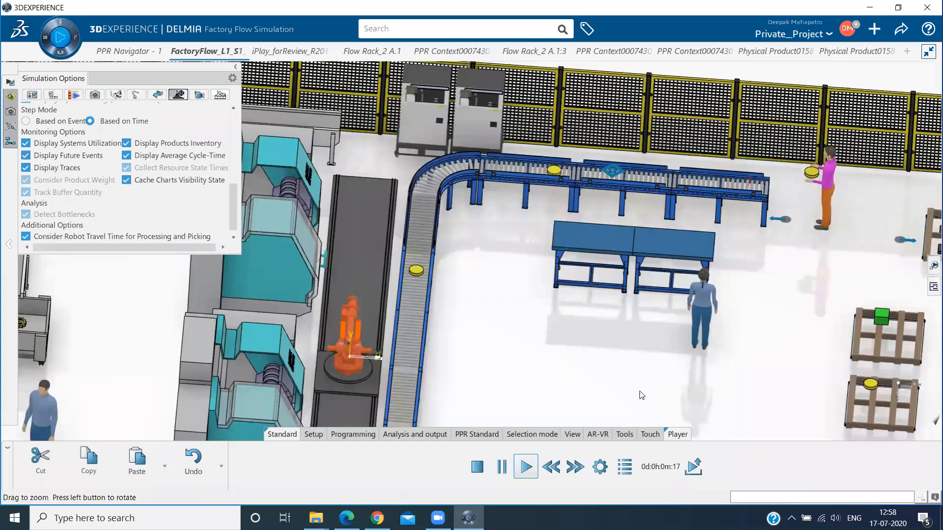
{"action": "middle_click_drag", "start_coordinate": [605, 398], "coordinate": [558, 404], "text": "ctrl"}
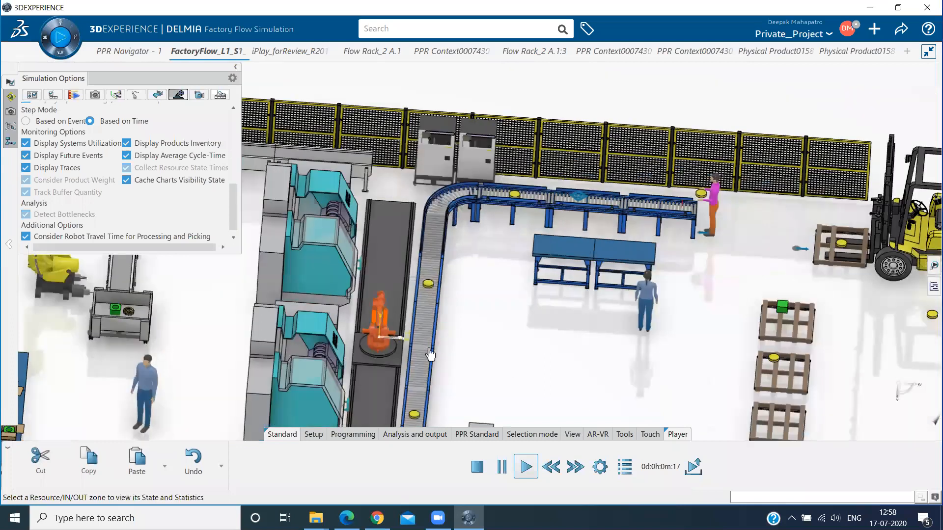
{"action": "middle_click_drag", "start_coordinate": [516, 341], "coordinate": [581, 340], "text": "ctrl"}
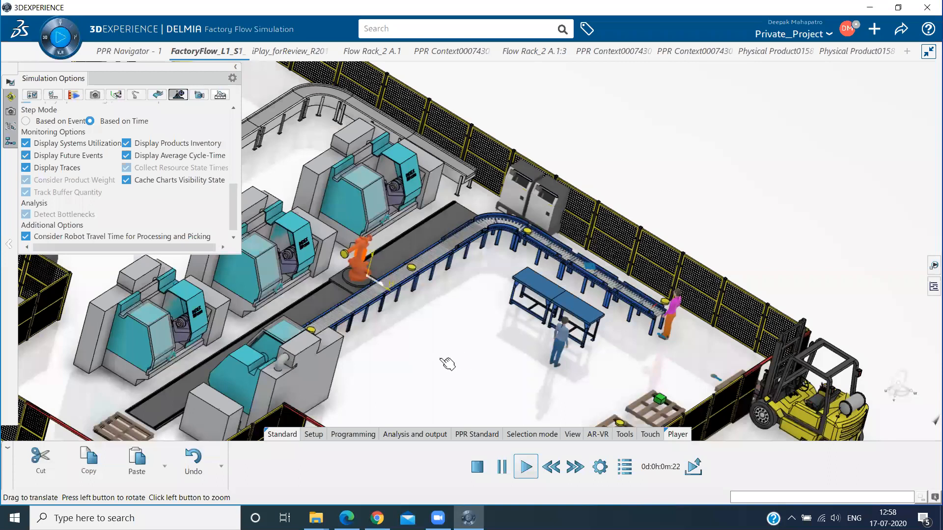
{"action": "middle_click_drag", "start_coordinate": [448, 364], "coordinate": [441, 360]}
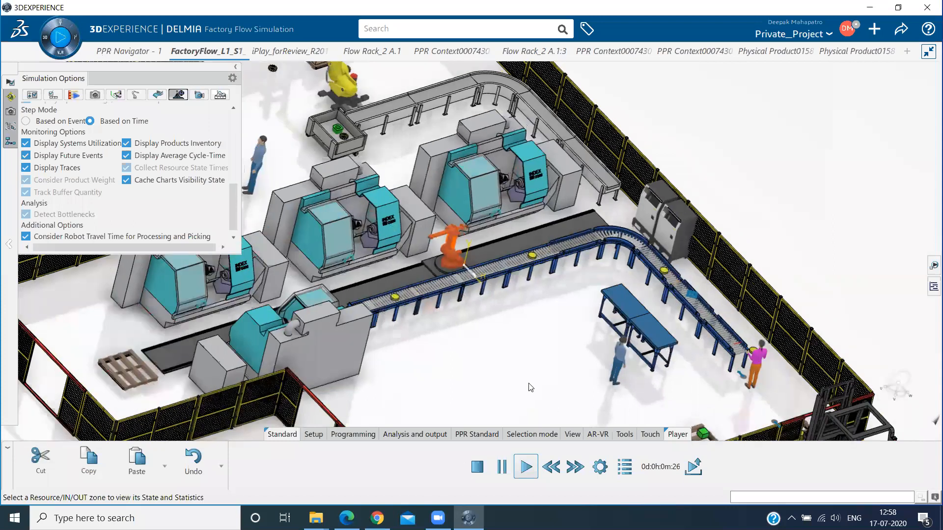
{"action": "middle_click_drag", "start_coordinate": [530, 386], "coordinate": [565, 351]}
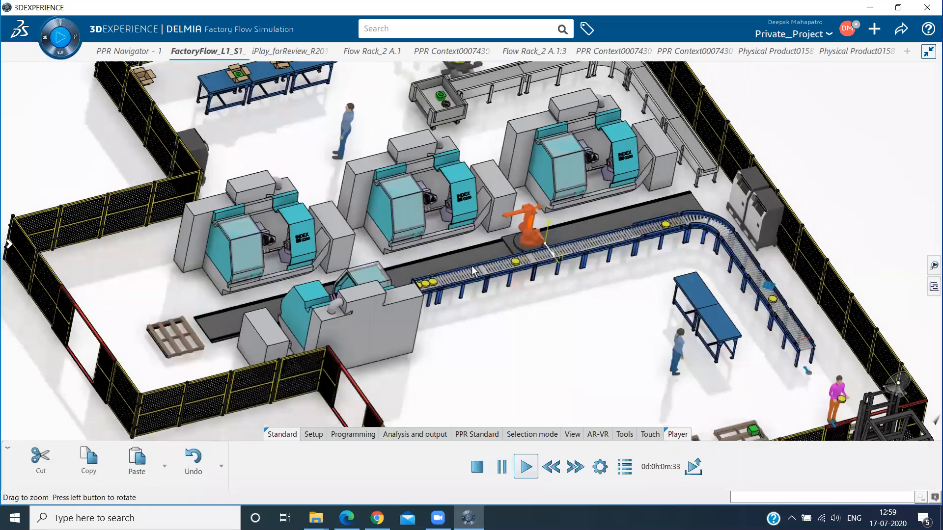
Step: Examine in the running simulation how the orange rail robot feeds the INDEX G200 machines and products queue at the conveyor's end
{"action": "middle_click_drag", "start_coordinate": [398, 286], "coordinate": [417, 238]}
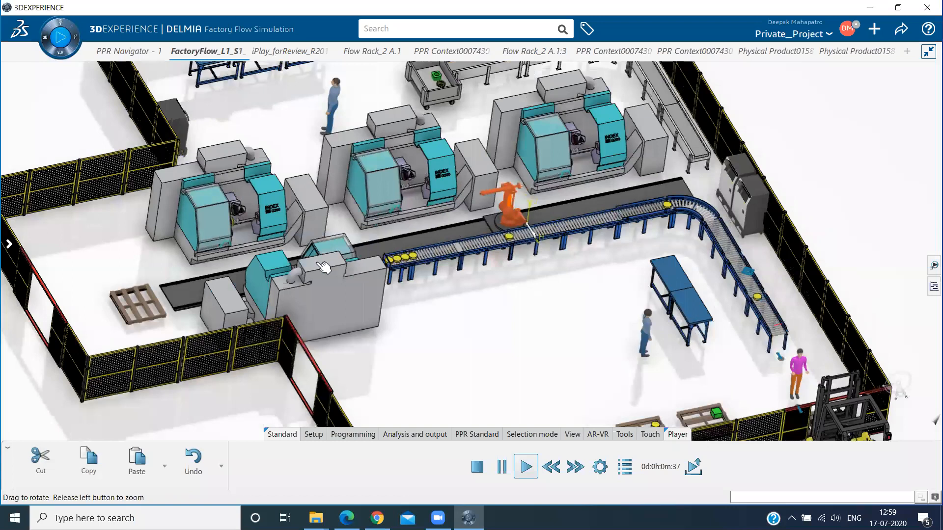
{"action": "scroll", "coordinate": [318, 277], "scroll_direction": "up", "scroll_amount": 3}
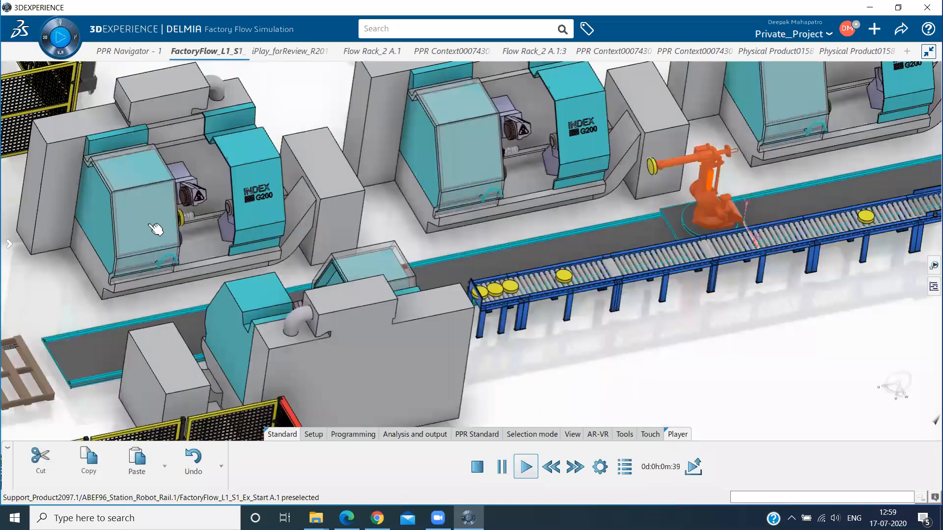
{"action": "middle_click_drag", "start_coordinate": [96, 238], "coordinate": [142, 248]}
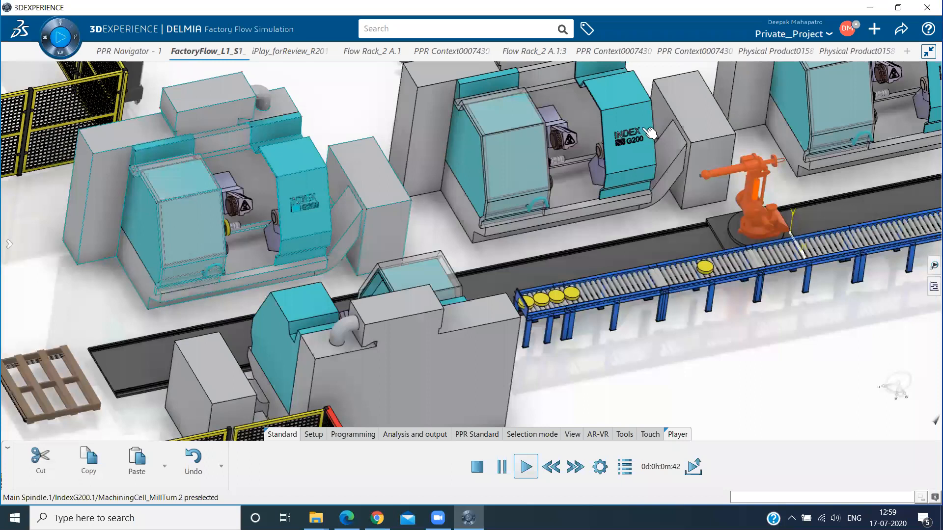
{"action": "scroll", "coordinate": [789, 232], "scroll_direction": "up", "scroll_amount": 5}
{"action": "middle_click_drag", "start_coordinate": [789, 232], "coordinate": [797, 245]}
{"action": "middle_click_drag", "start_coordinate": [571, 257], "coordinate": [407, 243]}
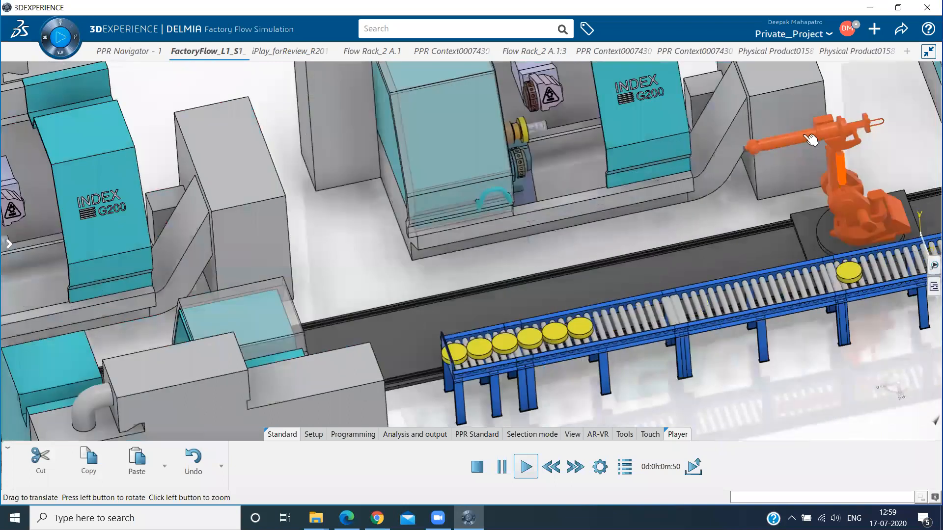
Step: Examine product movement in the running simulation, from the rail robot and INDEX G200 machines to the grey output conveyor and cart
{"action": "middle_click_drag", "start_coordinate": [810, 140], "coordinate": [629, 224]}
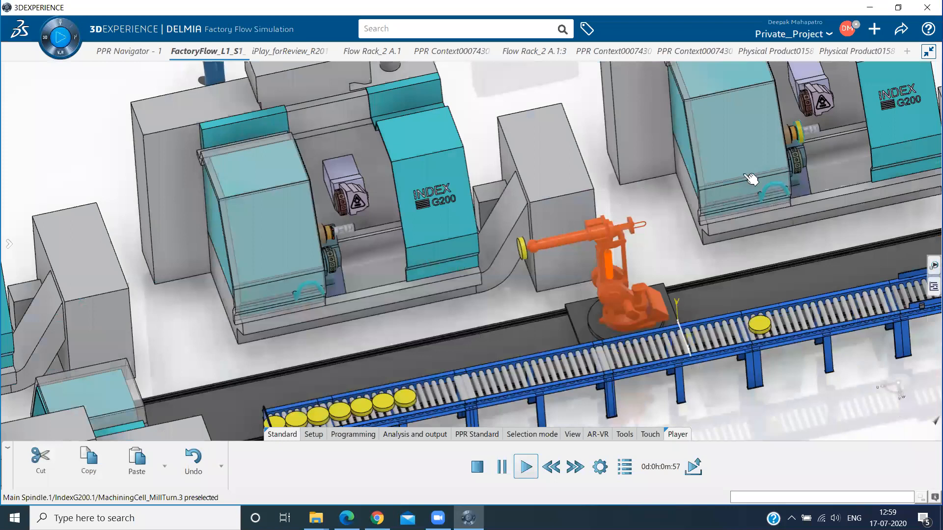
{"action": "middle_click_drag", "start_coordinate": [758, 190], "coordinate": [751, 227]}
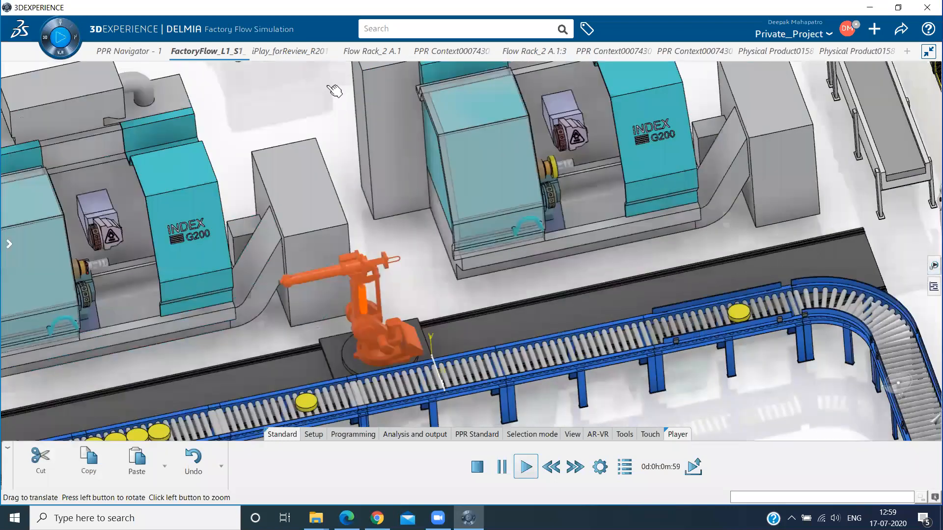
{"action": "scroll", "coordinate": [335, 91], "scroll_direction": "down", "scroll_amount": 3}
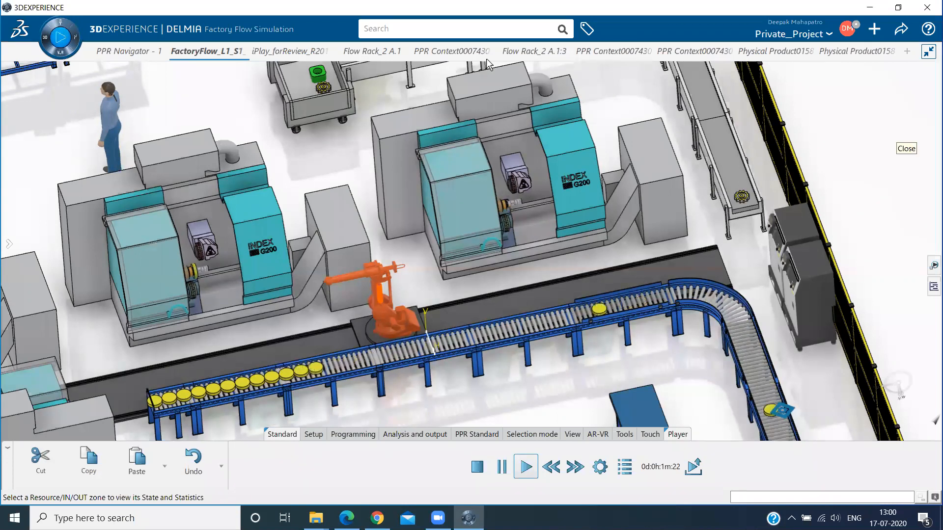
{"action": "left_click", "coordinate": [892, 128]}
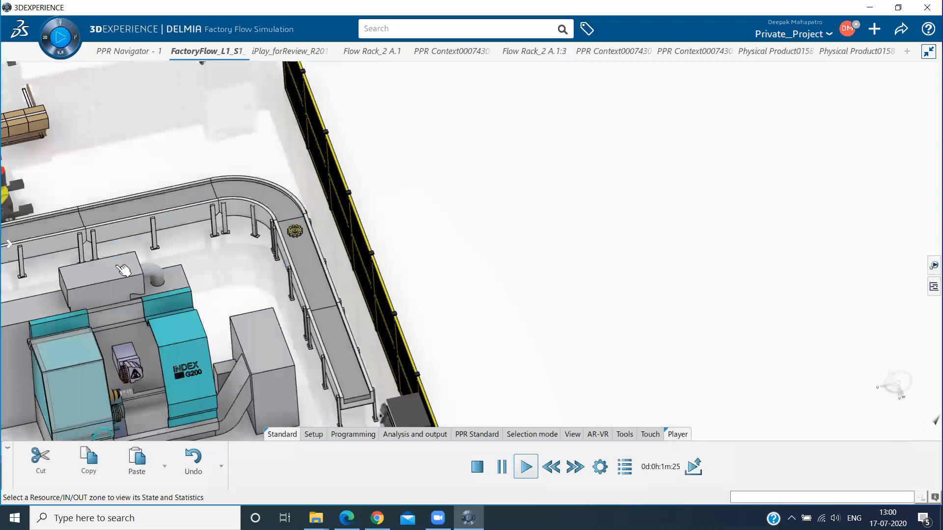
{"action": "middle_click_drag", "start_coordinate": [52, 308], "coordinate": [191, 319]}
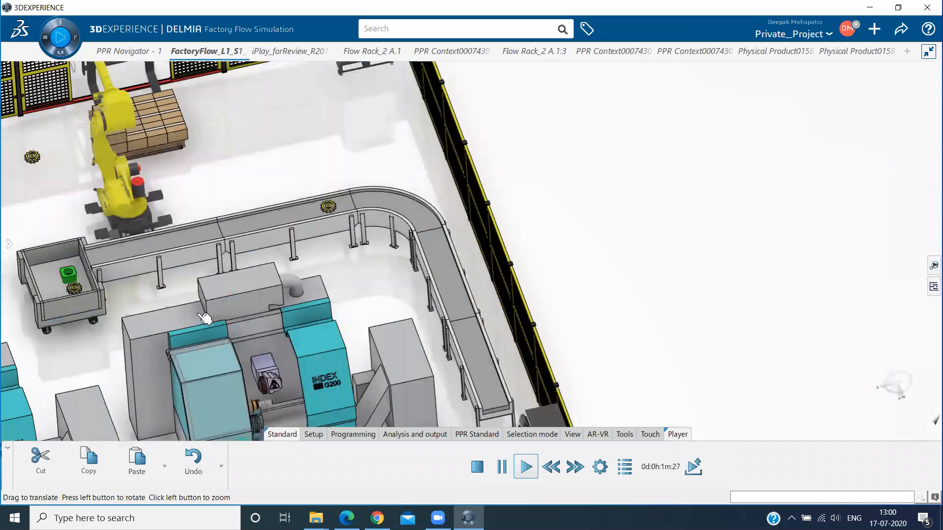
{"action": "middle_click_drag", "start_coordinate": [198, 314], "coordinate": [226, 306]}
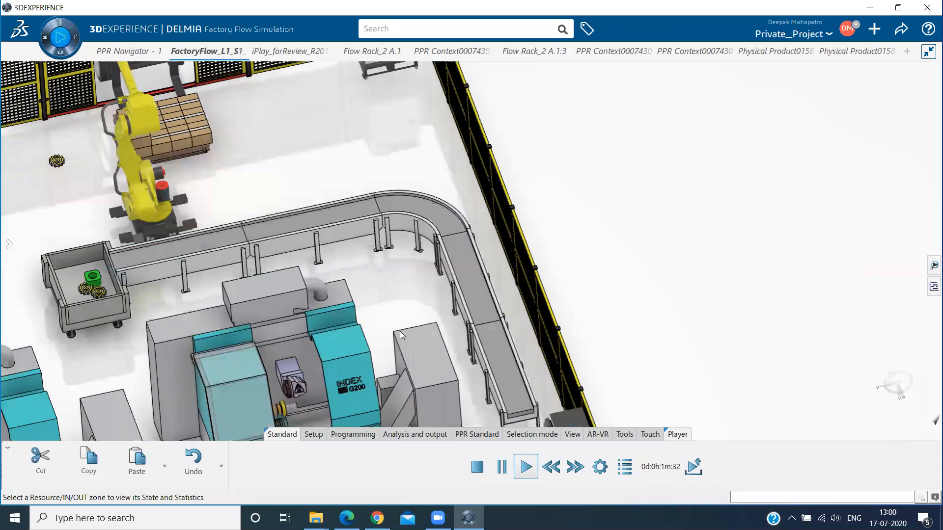
{"action": "scroll", "coordinate": [400, 331], "scroll_direction": "down", "scroll_amount": 6}
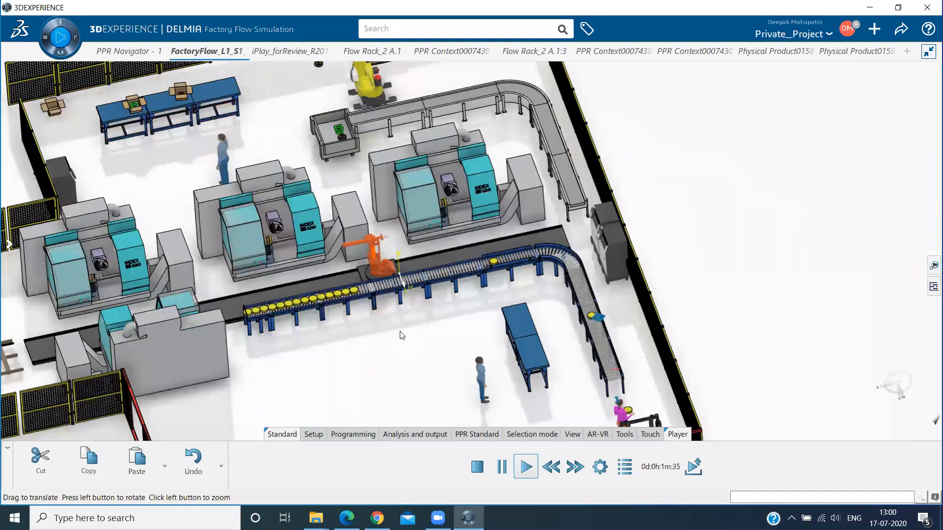
{"action": "middle_click_drag", "start_coordinate": [400, 332], "coordinate": [409, 302]}
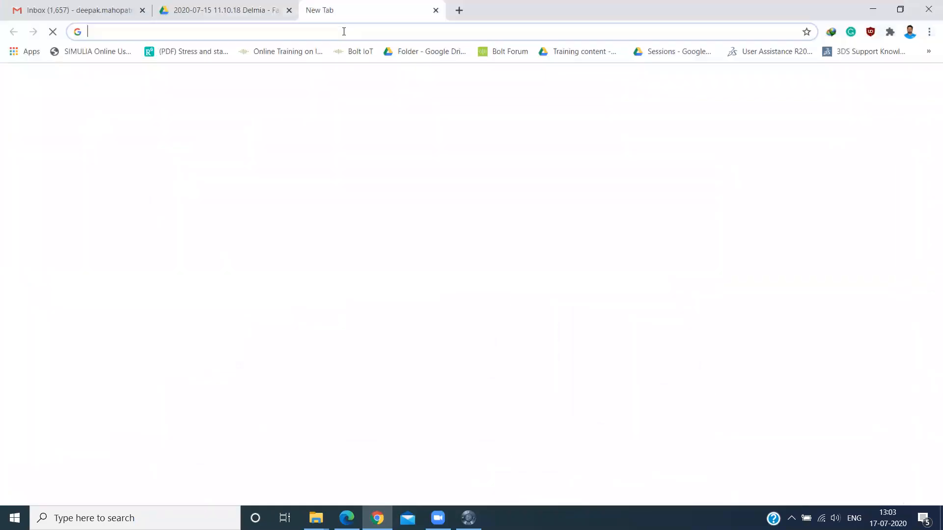
Step: Switch to Chrome, search Google for "whatsapp web" and open the WhatsApp Web site
{"action": "left_click", "coordinate": [344, 31]}
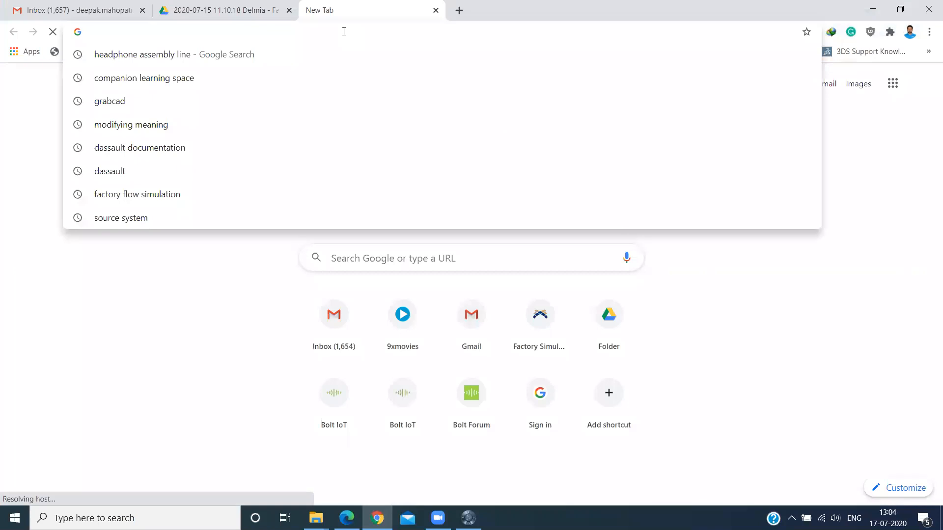
{"action": "type", "text": "whats"}
{"action": "key", "text": "Down"}
{"action": "key", "text": "Down"}
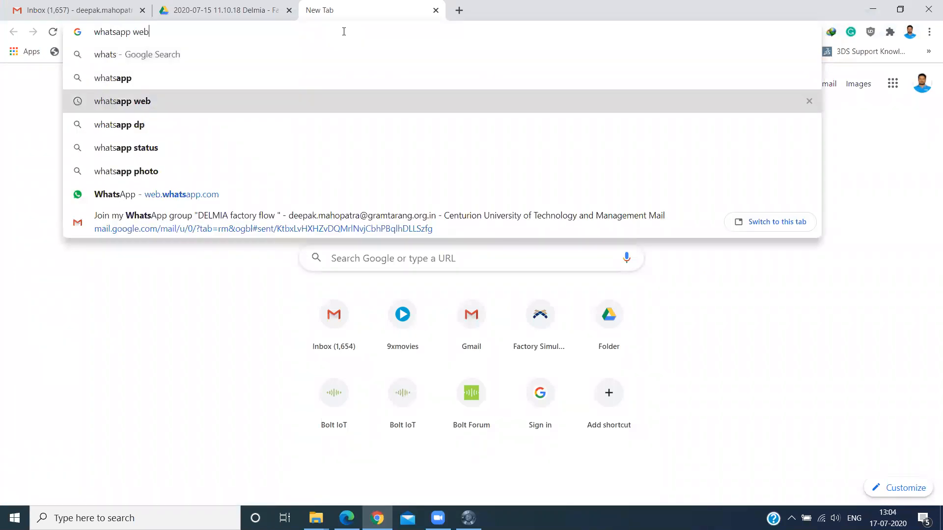
{"action": "key", "text": "Return"}
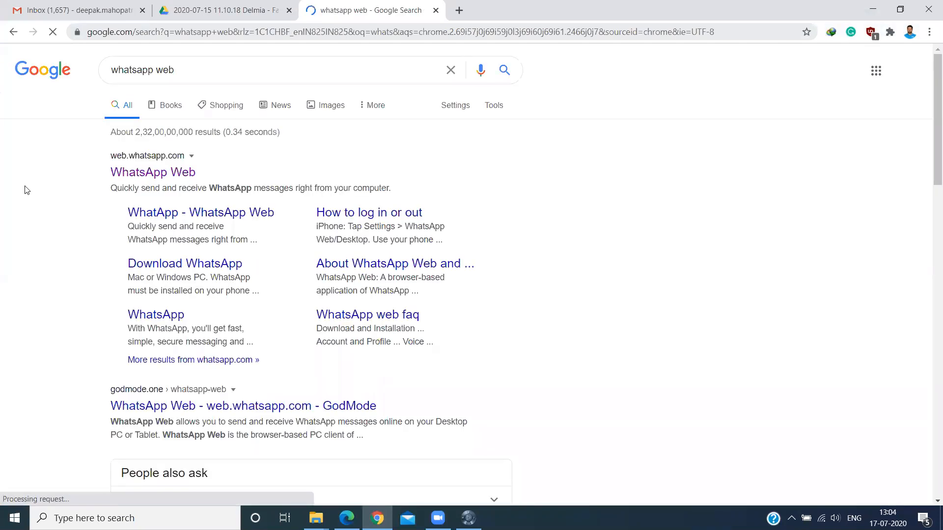
{"action": "left_click", "coordinate": [179, 173]}
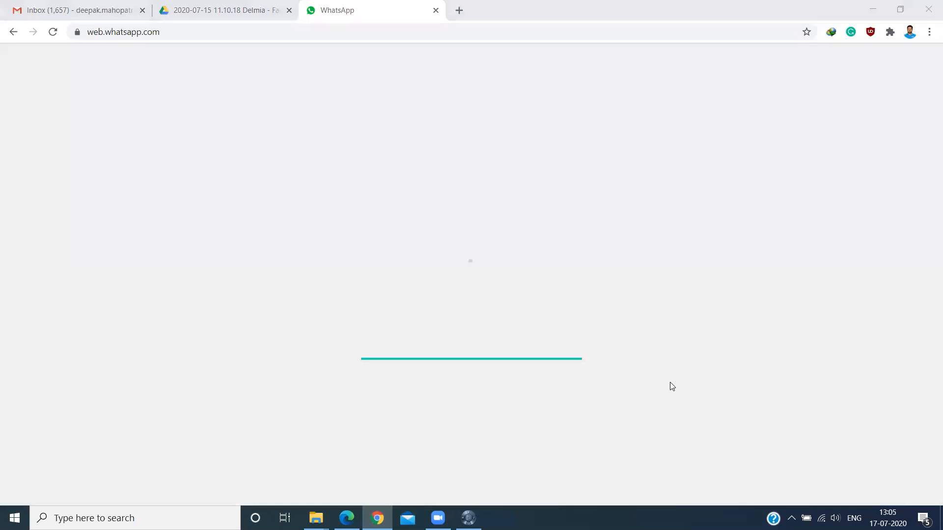
Step: Retry WhatsApp Web's connection to the phone
{"action": "left_click", "coordinate": [535, 336]}
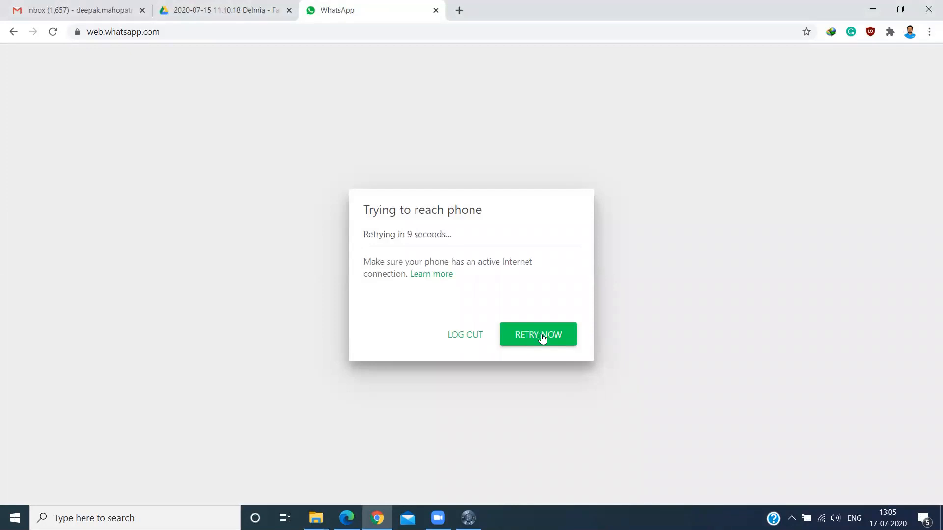
{"action": "left_click", "coordinate": [543, 339]}
{"action": "left_click", "coordinate": [560, 343]}
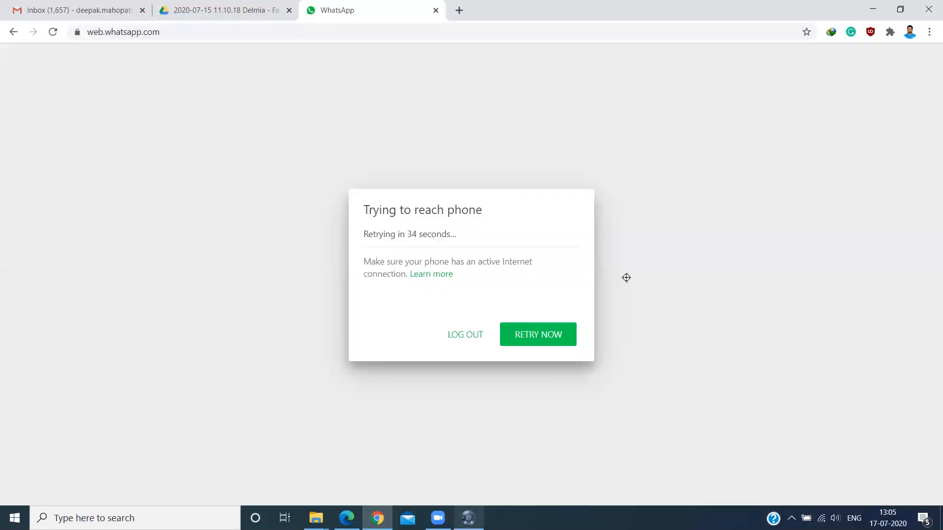
Step: Switch back to 3DEXPERIENCE, check the simulation across the whole factory layout and exit the simulation player
{"action": "key", "text": "alt+Tab"}
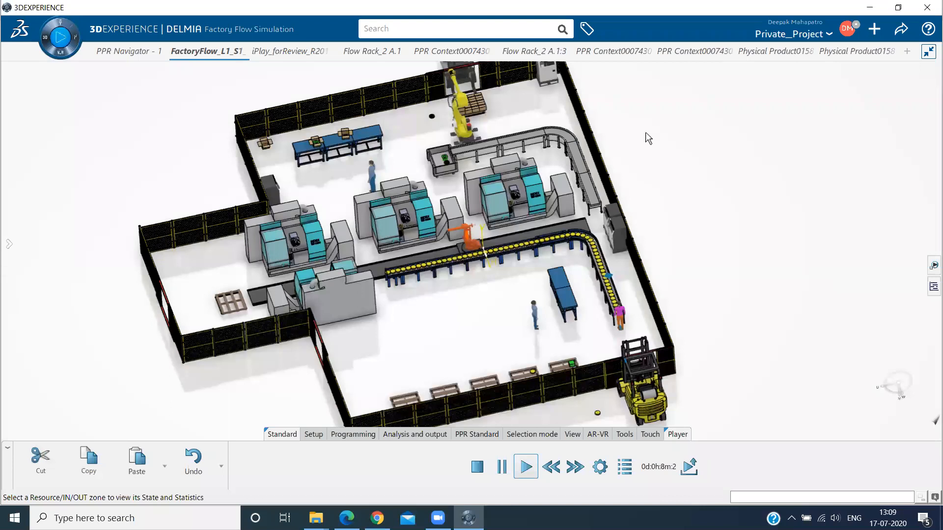
{"action": "middle_click_drag", "start_coordinate": [645, 132], "coordinate": [642, 165]}
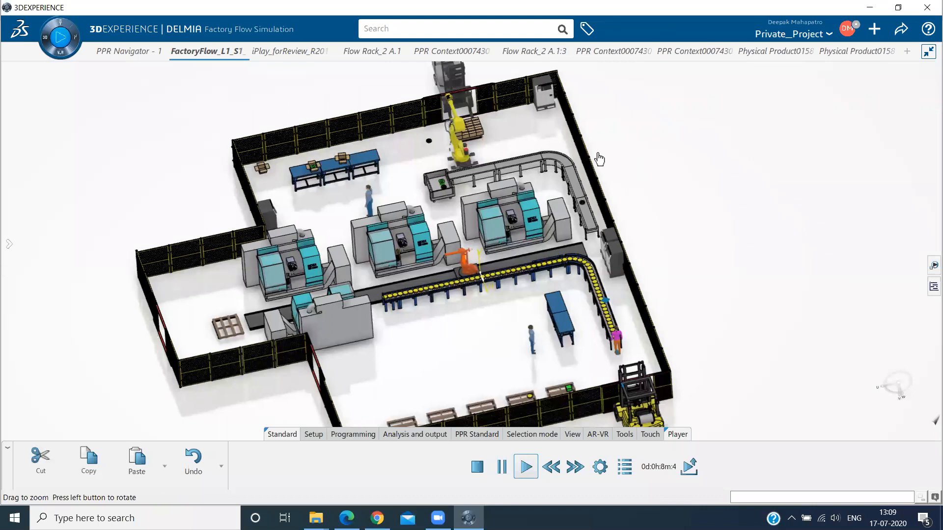
{"action": "scroll", "coordinate": [599, 158], "scroll_direction": "down", "scroll_amount": 2}
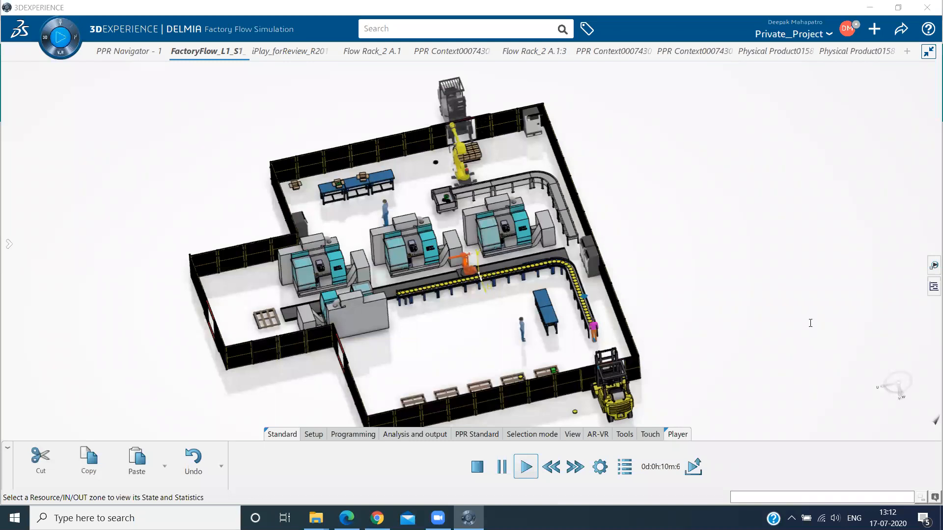
{"action": "left_click", "coordinate": [693, 475]}
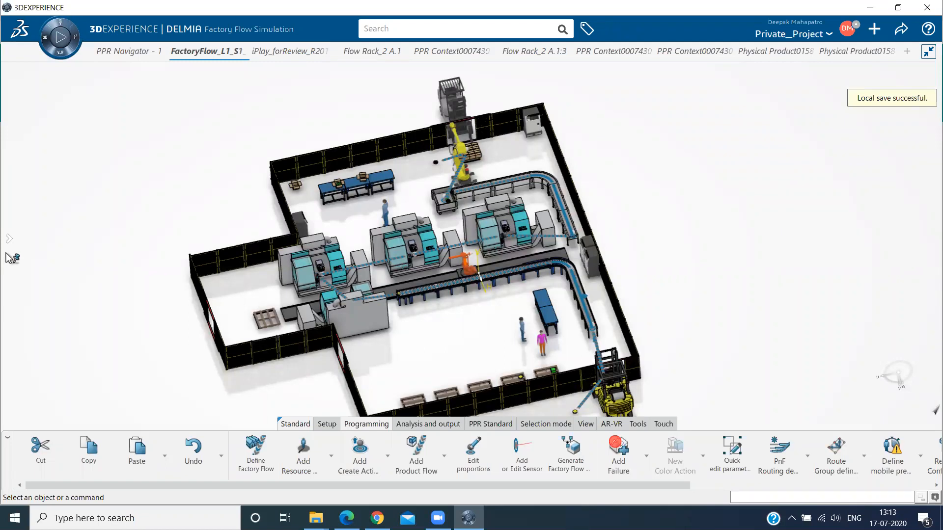
{"action": "mouse_move", "coordinate": [13, 266]}
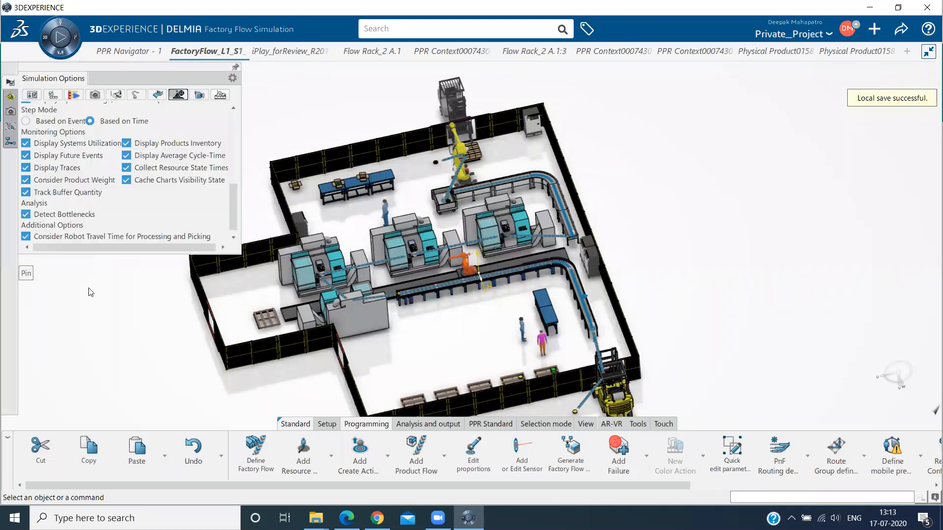
{"action": "right_click", "coordinate": [169, 313]}
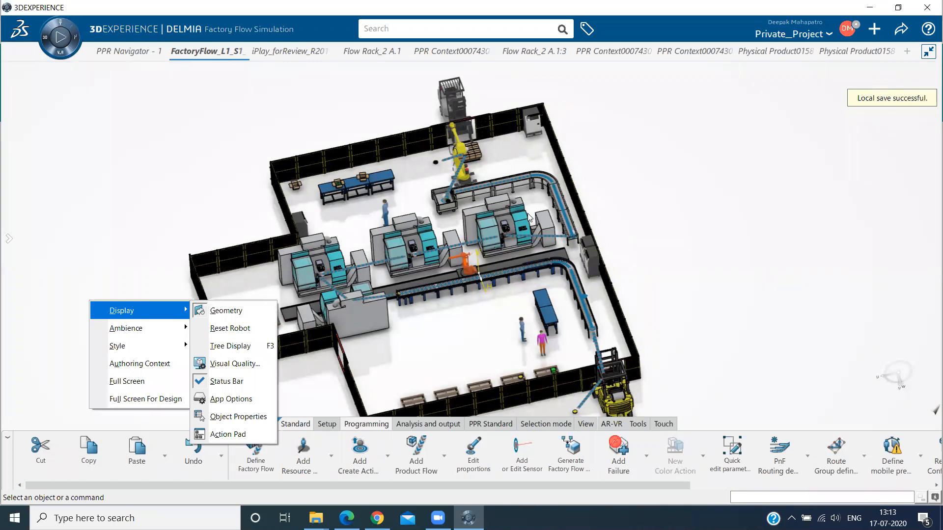
{"action": "left_click", "coordinate": [690, 83]}
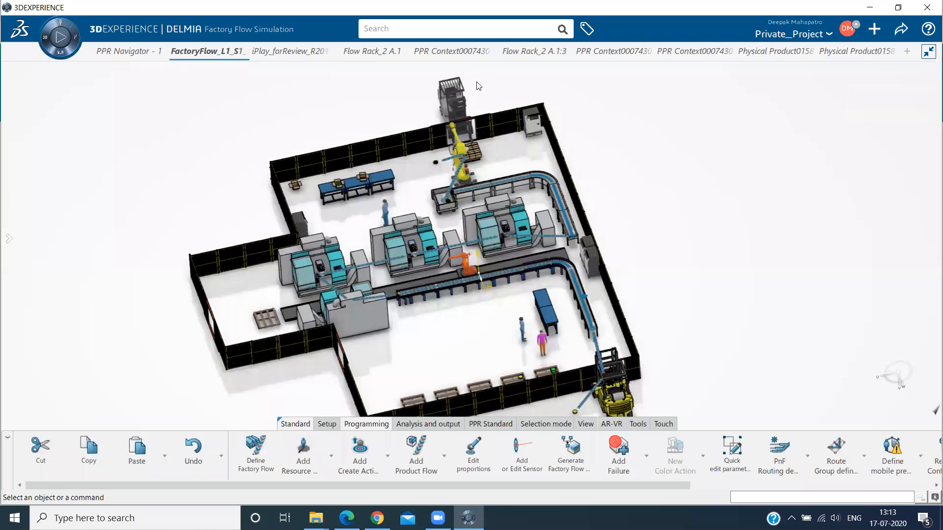